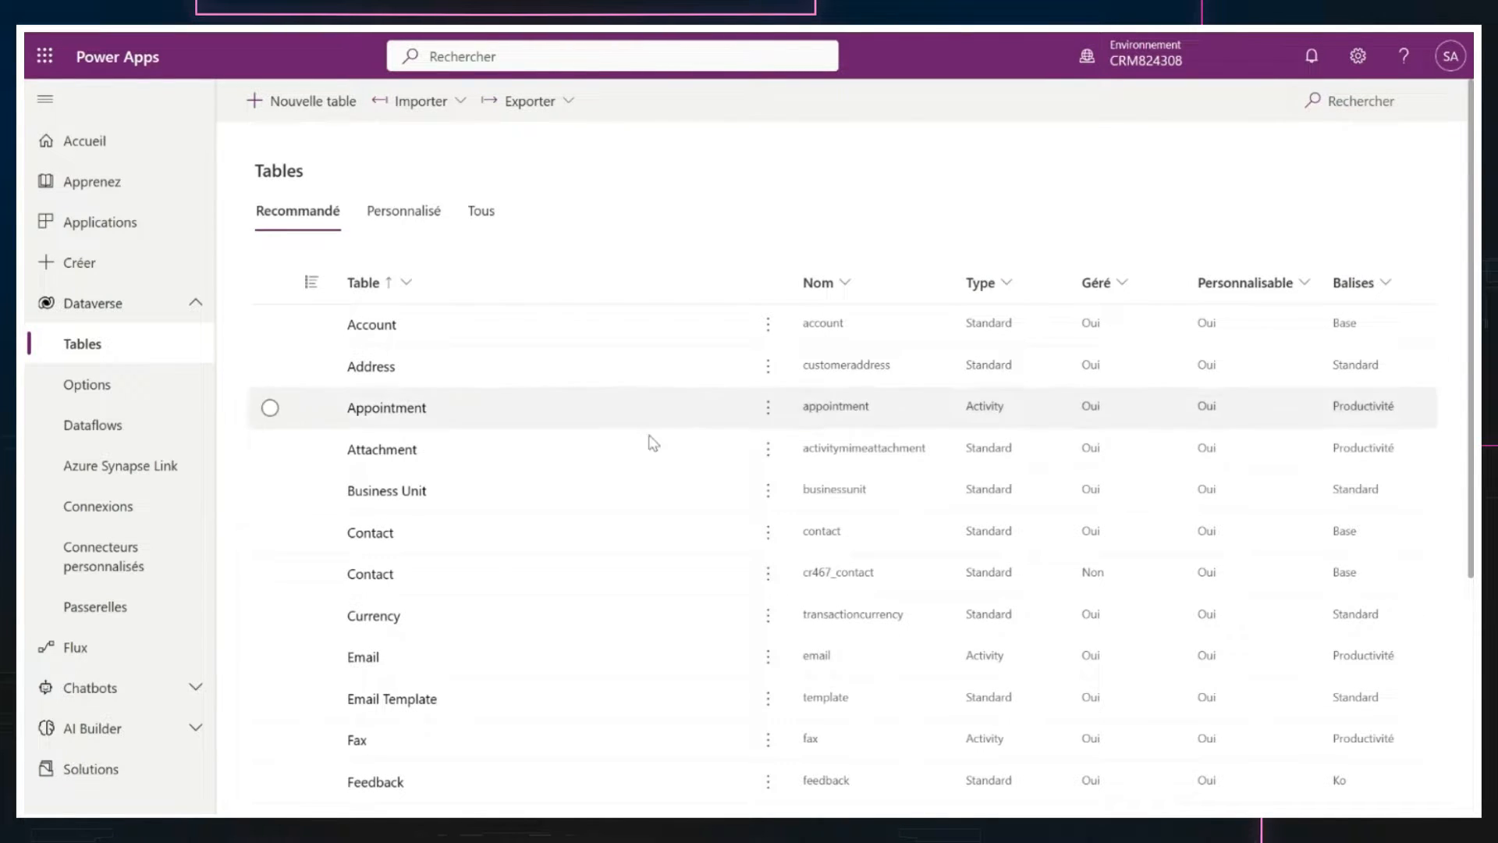
- Look through the Dataverse list of recommended tables and the list of options
scroll(642, 555, down, 3)
scroll(641, 555, down, 1)
scroll(641, 554, up, 5)
click(92, 382)
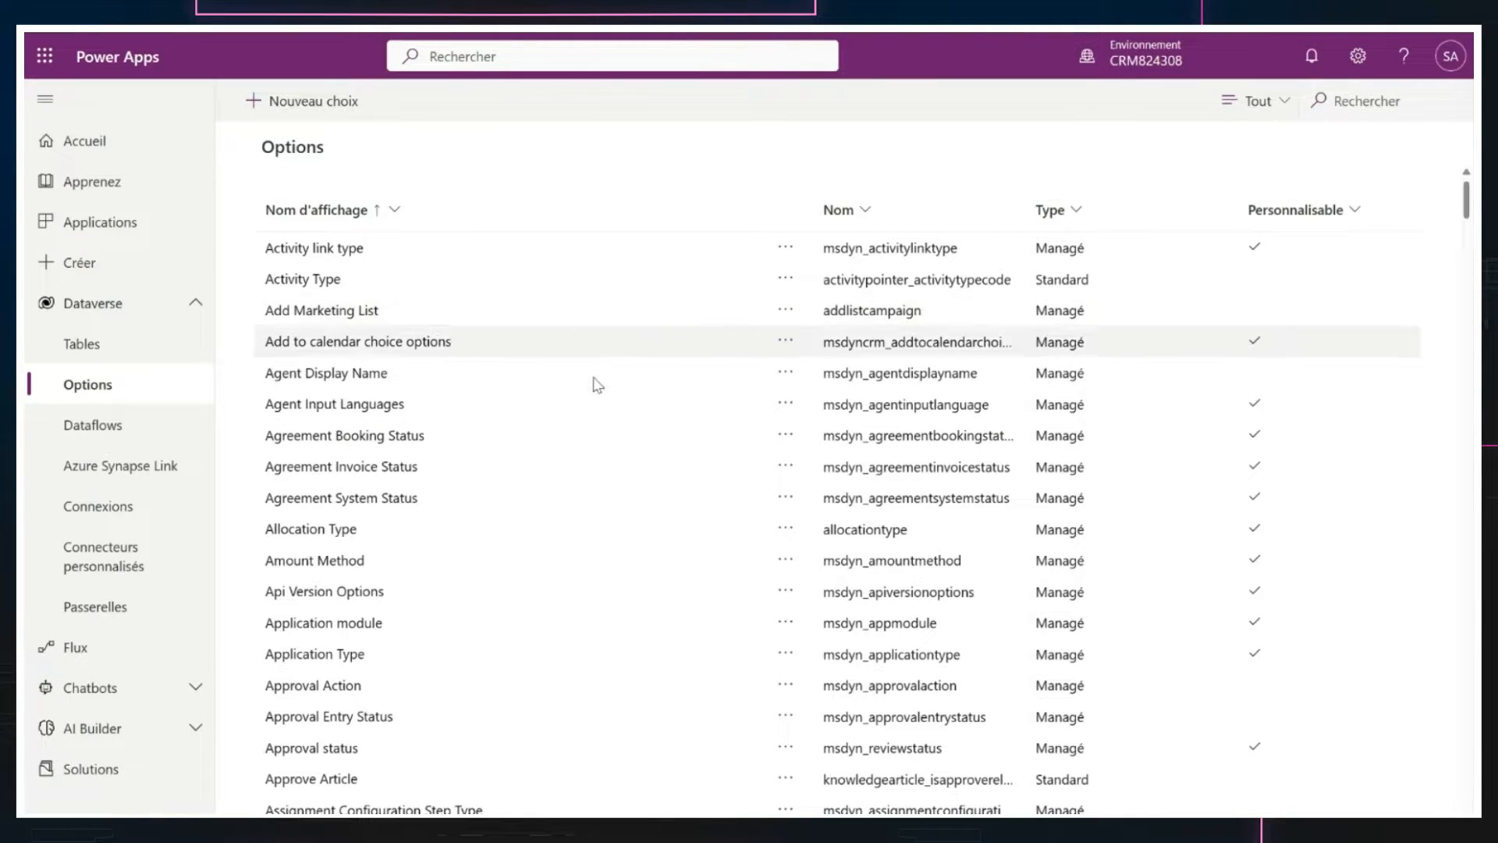
scroll(581, 475, down, 2)
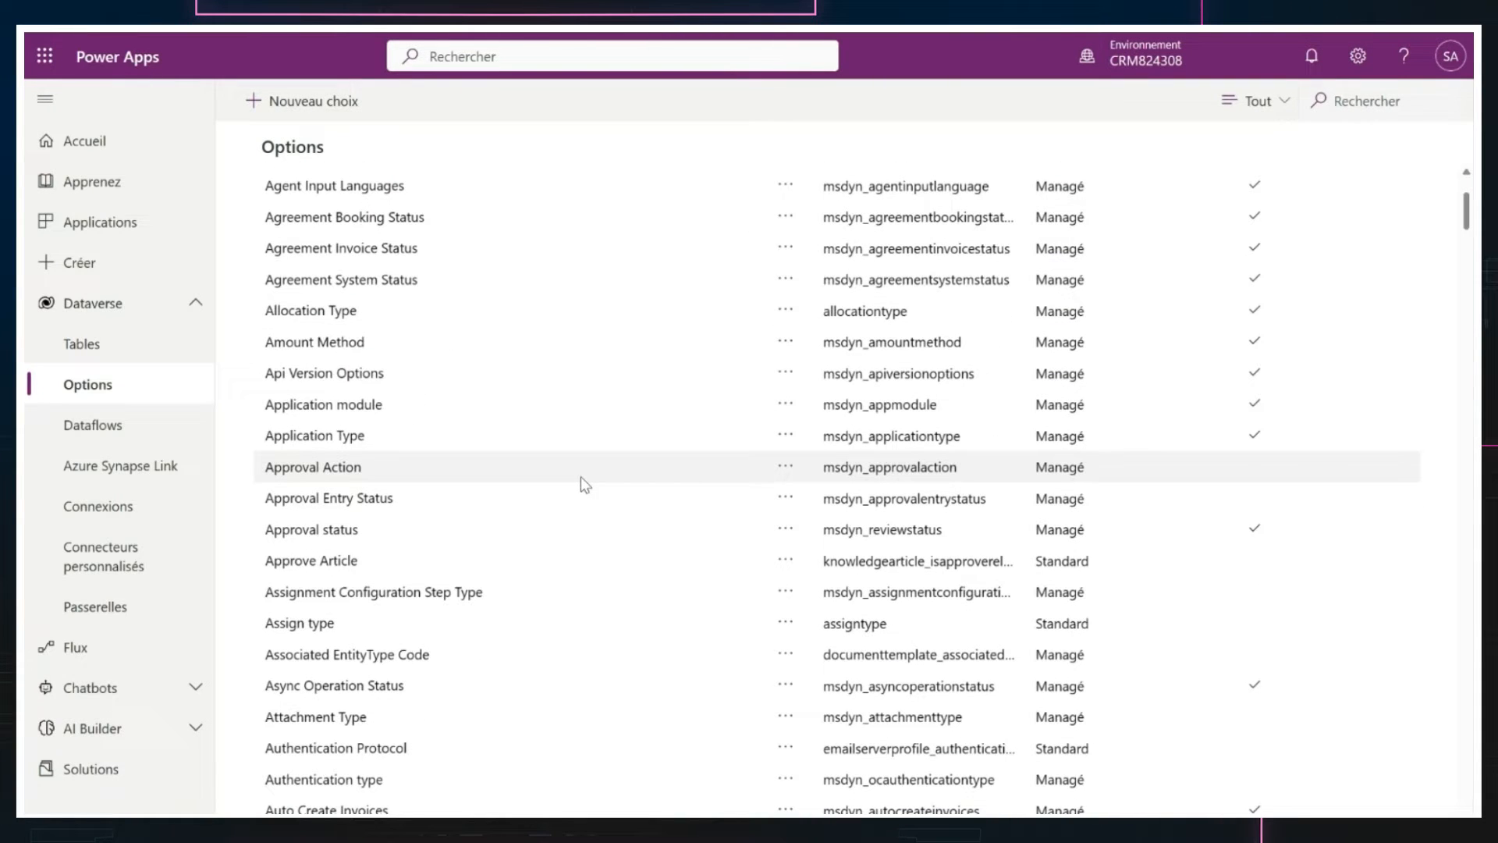
scroll(580, 476, down, 4)
scroll(581, 476, down, 2)
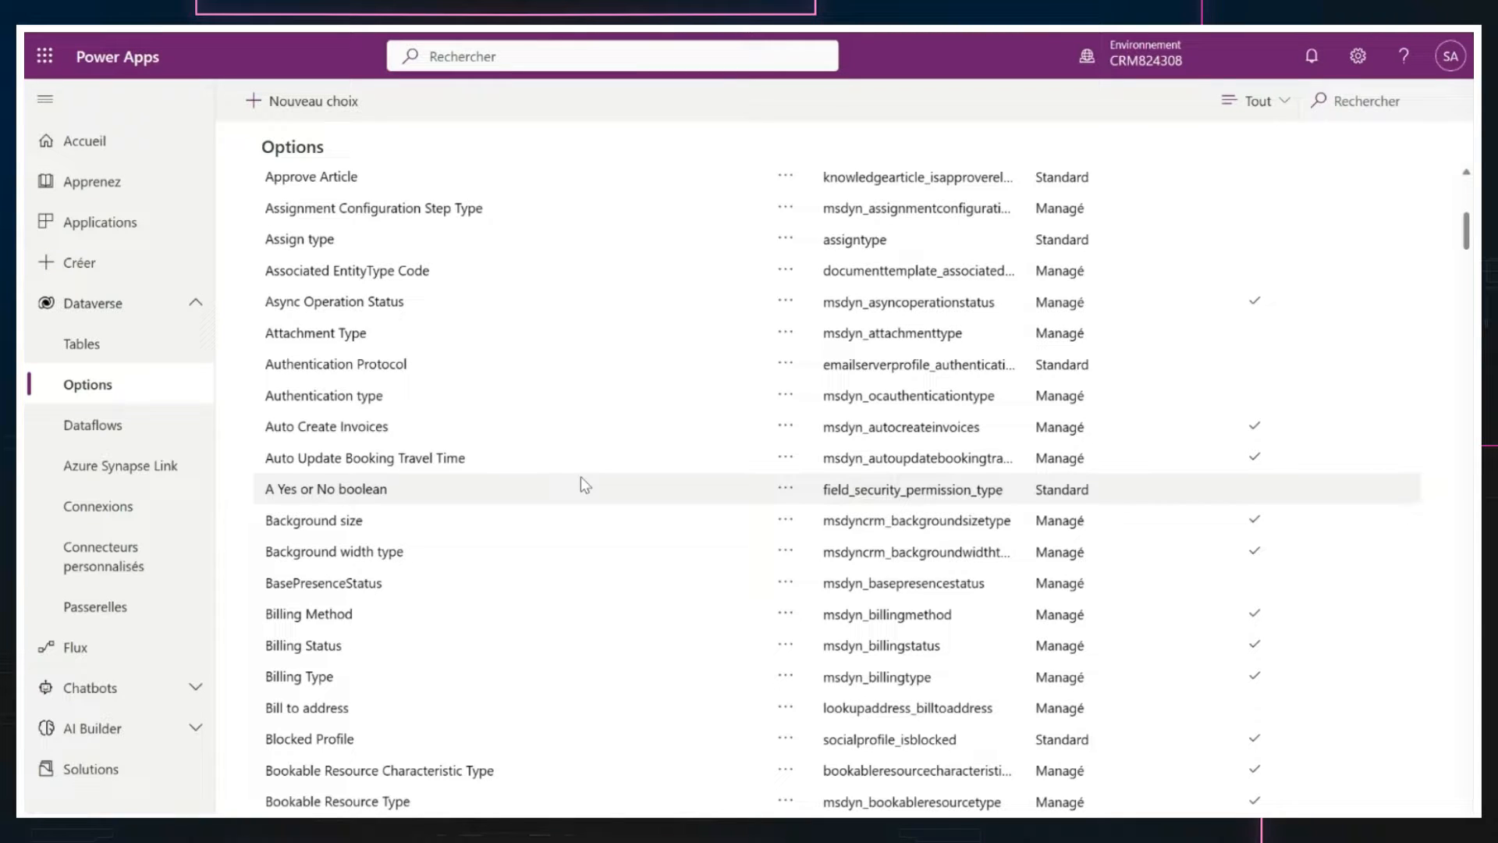
- Start a new dataflow from scratch named "Tutoriel" and bring up its choice of data sources
click(152, 418)
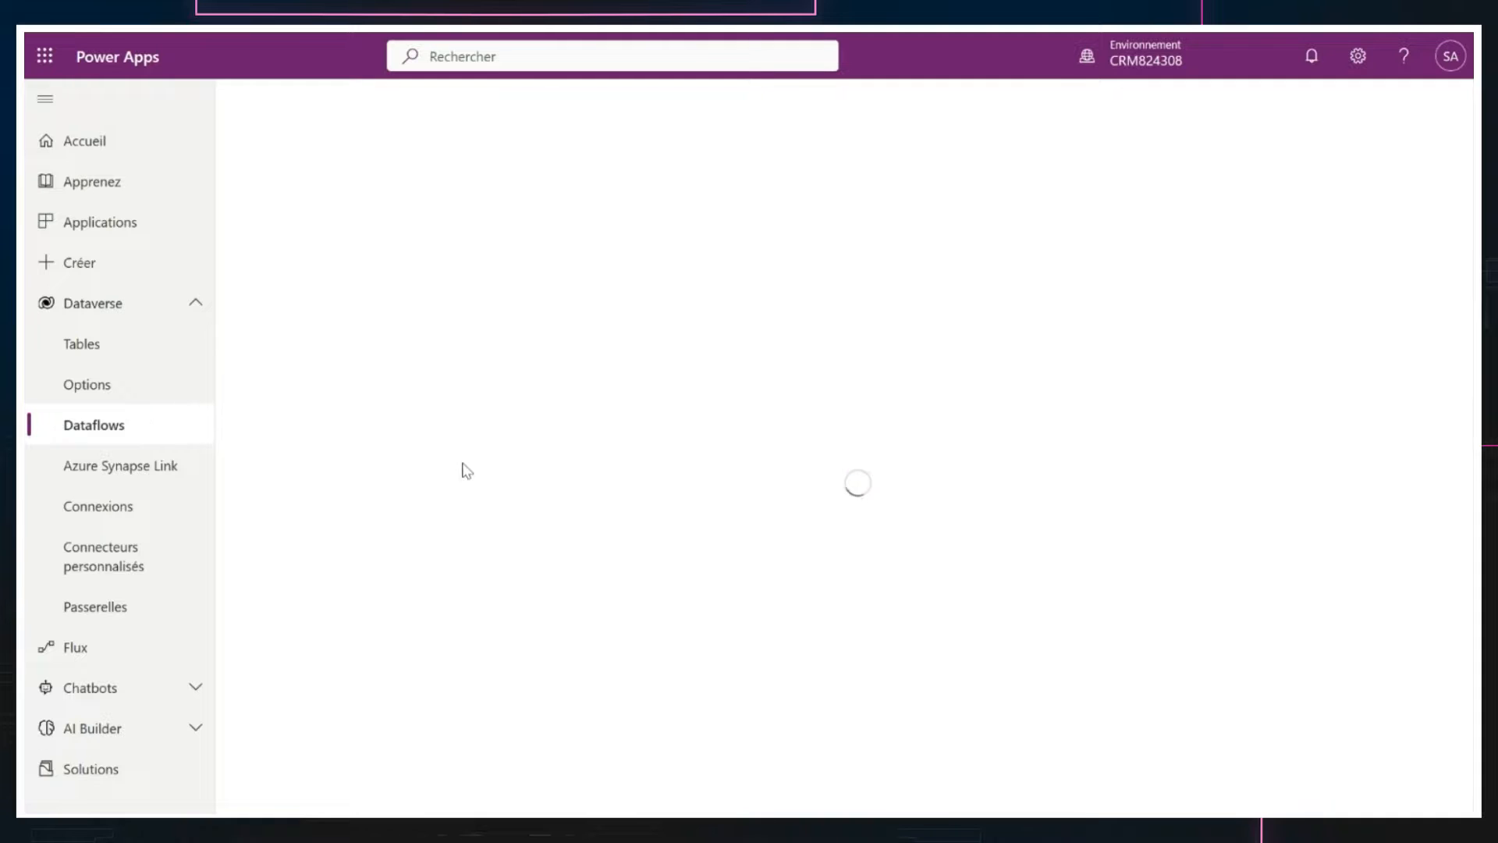
click(803, 285)
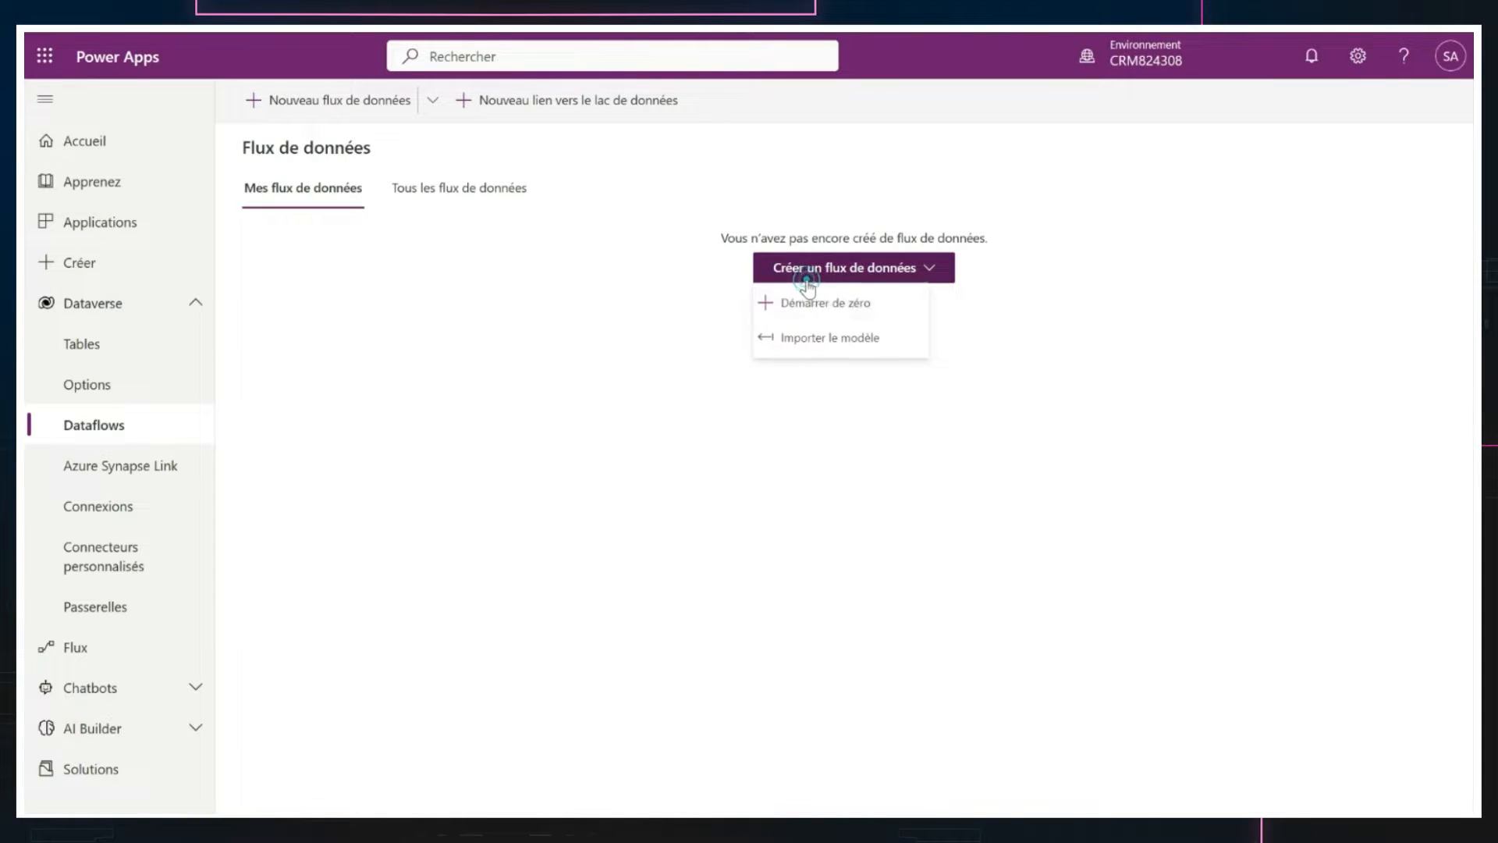
click(828, 307)
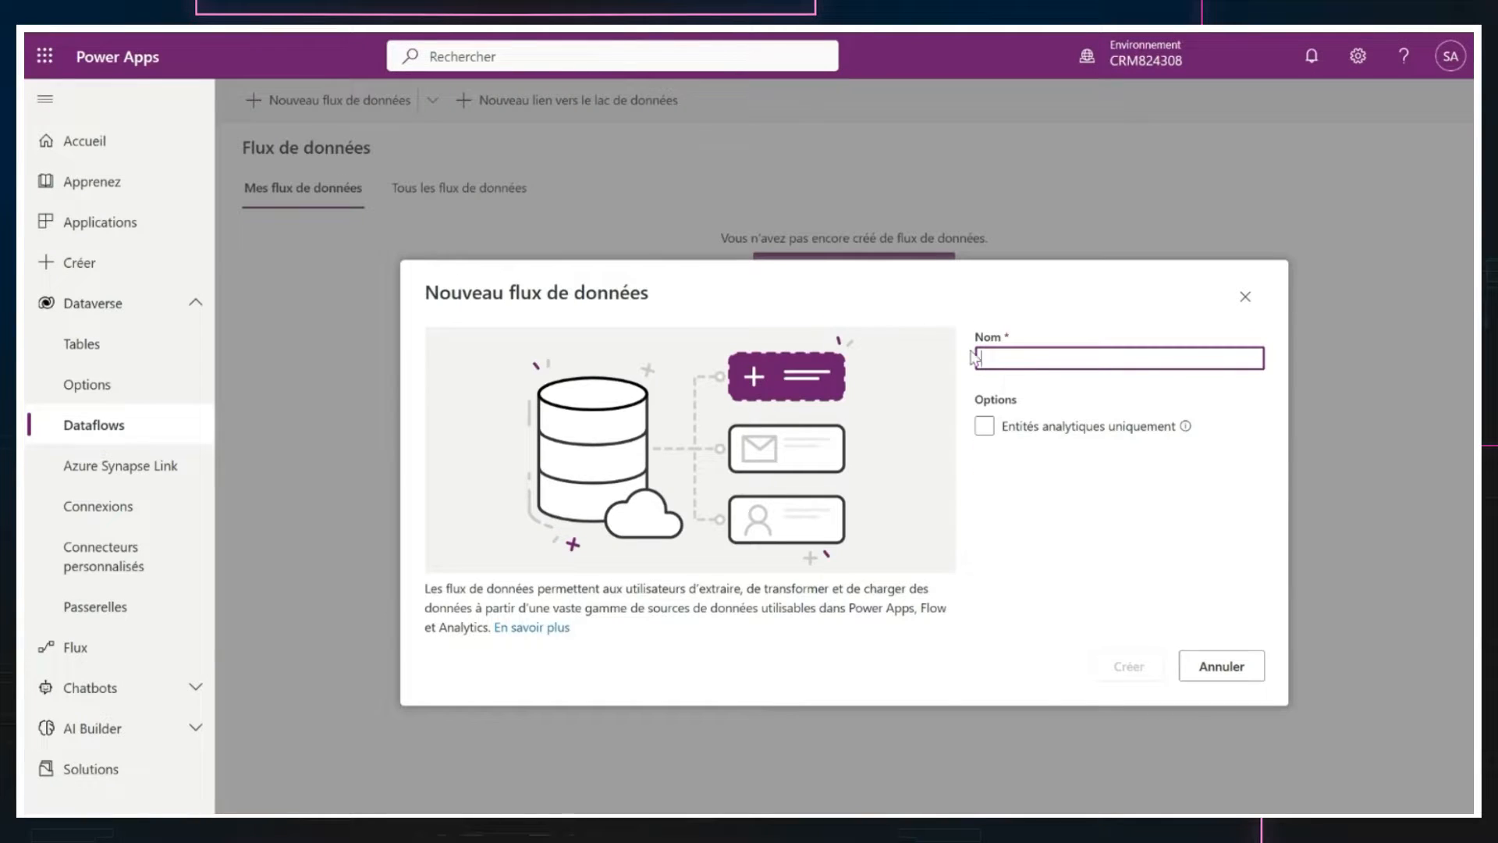
text(Tutoriel)
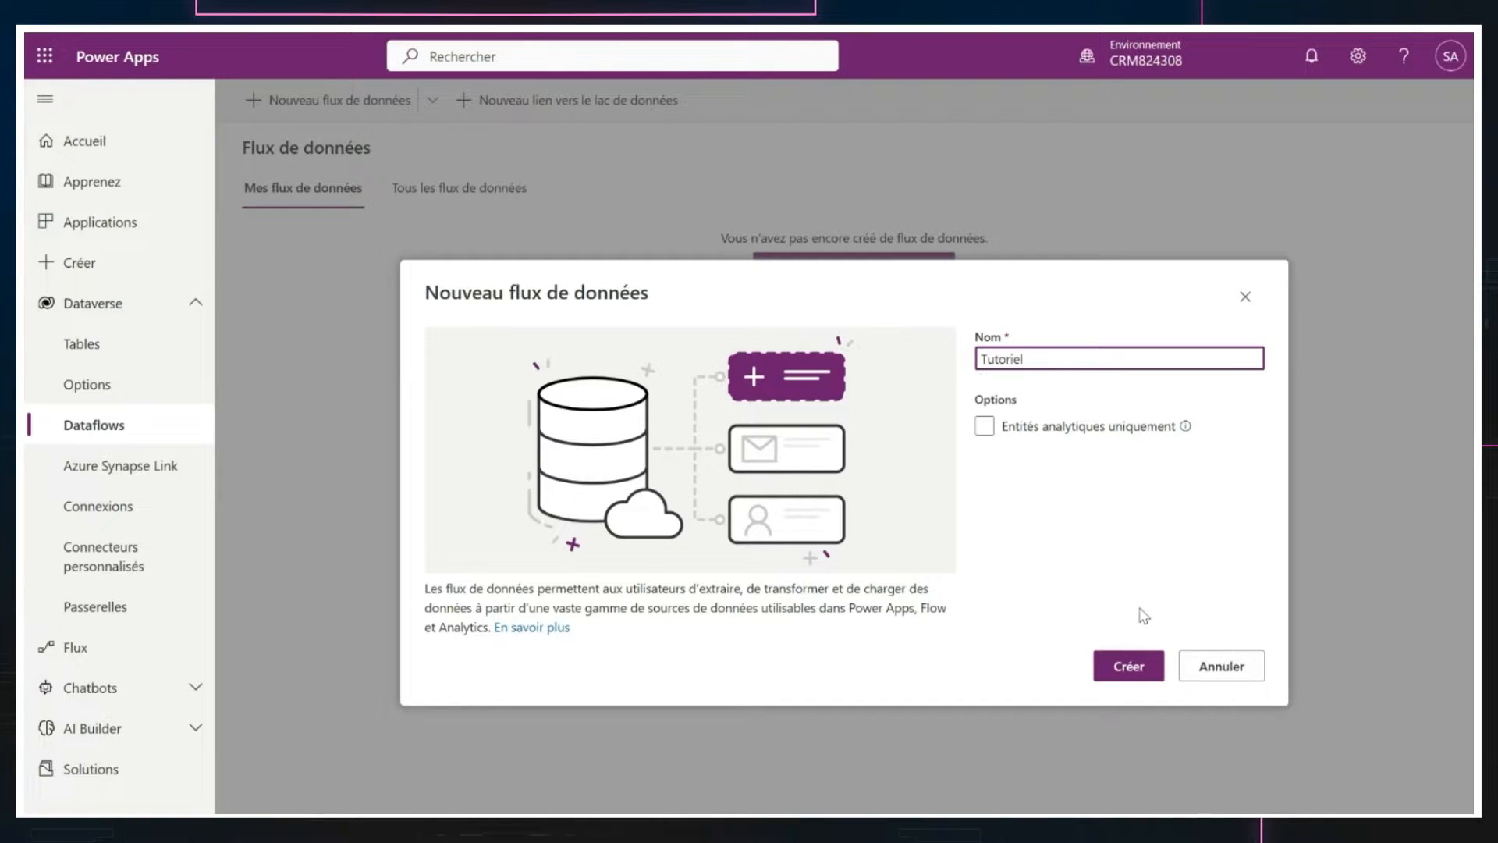
click(1127, 668)
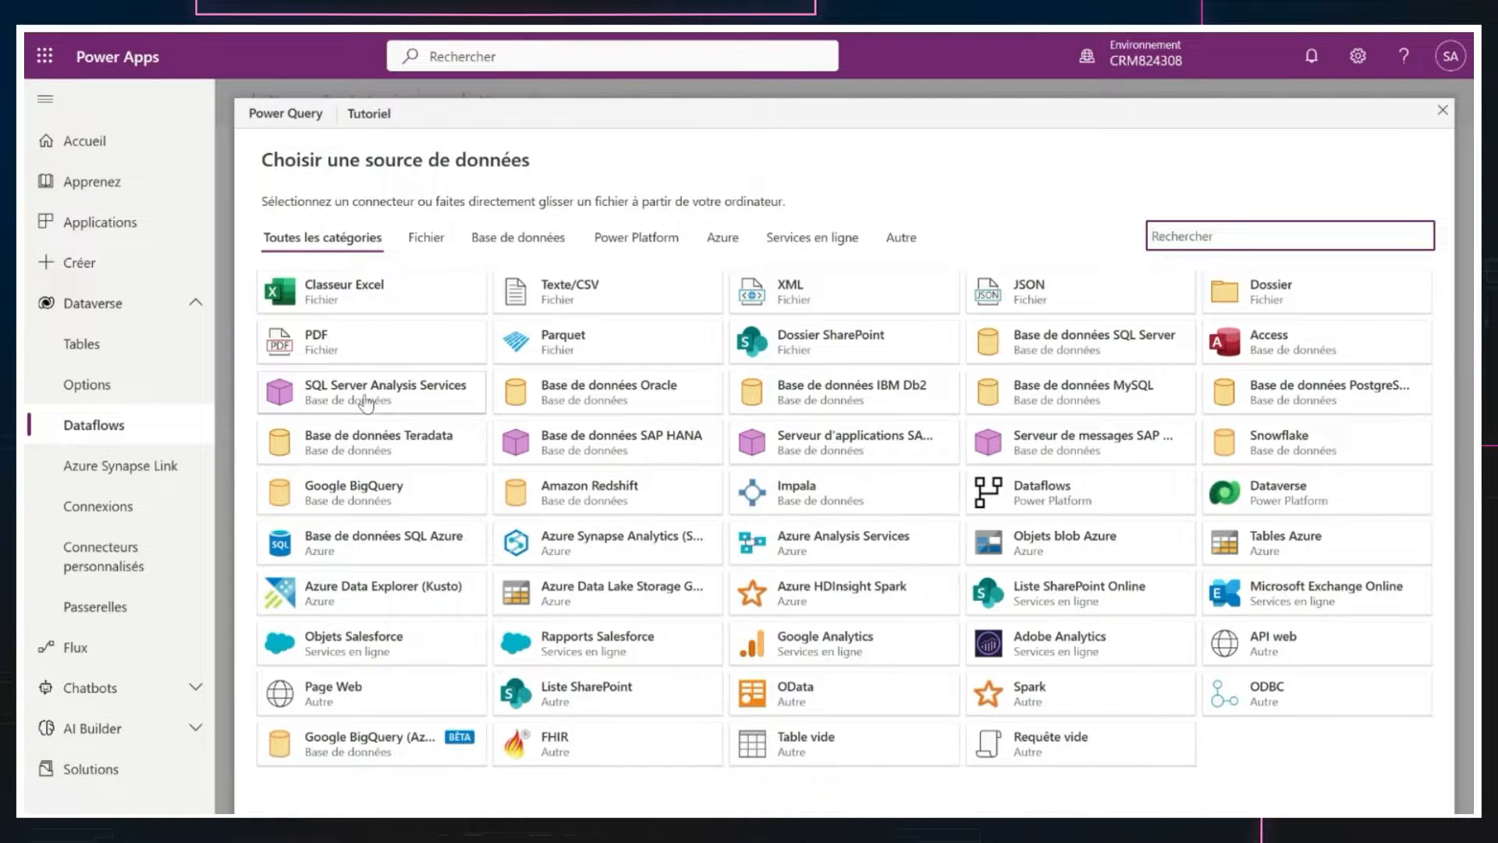
- Examine the Azure Synapse Link page, the environment's connections and the ways to create a custom connector
click(115, 485)
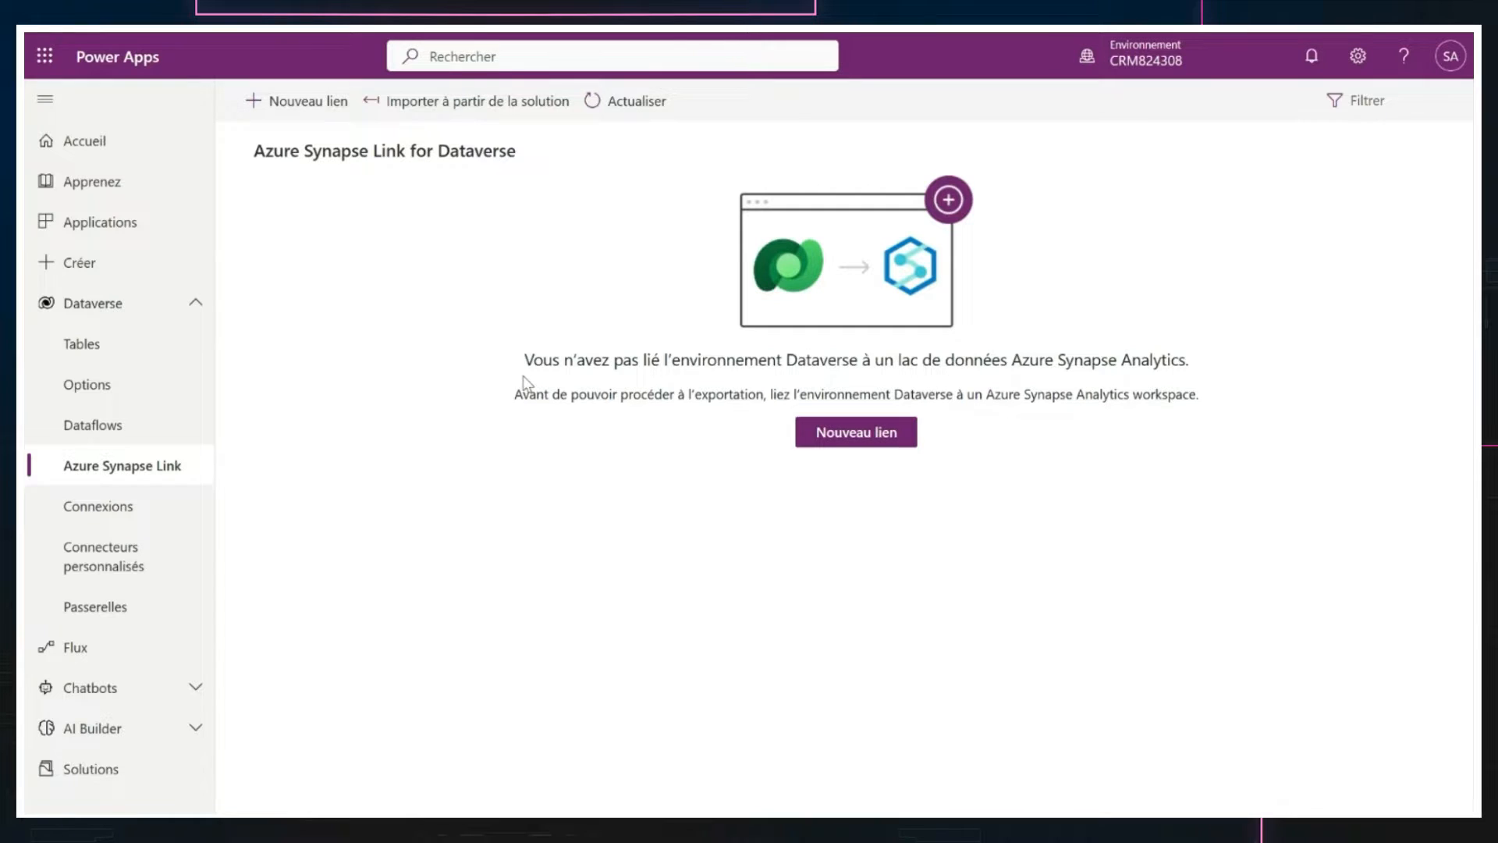
click(121, 505)
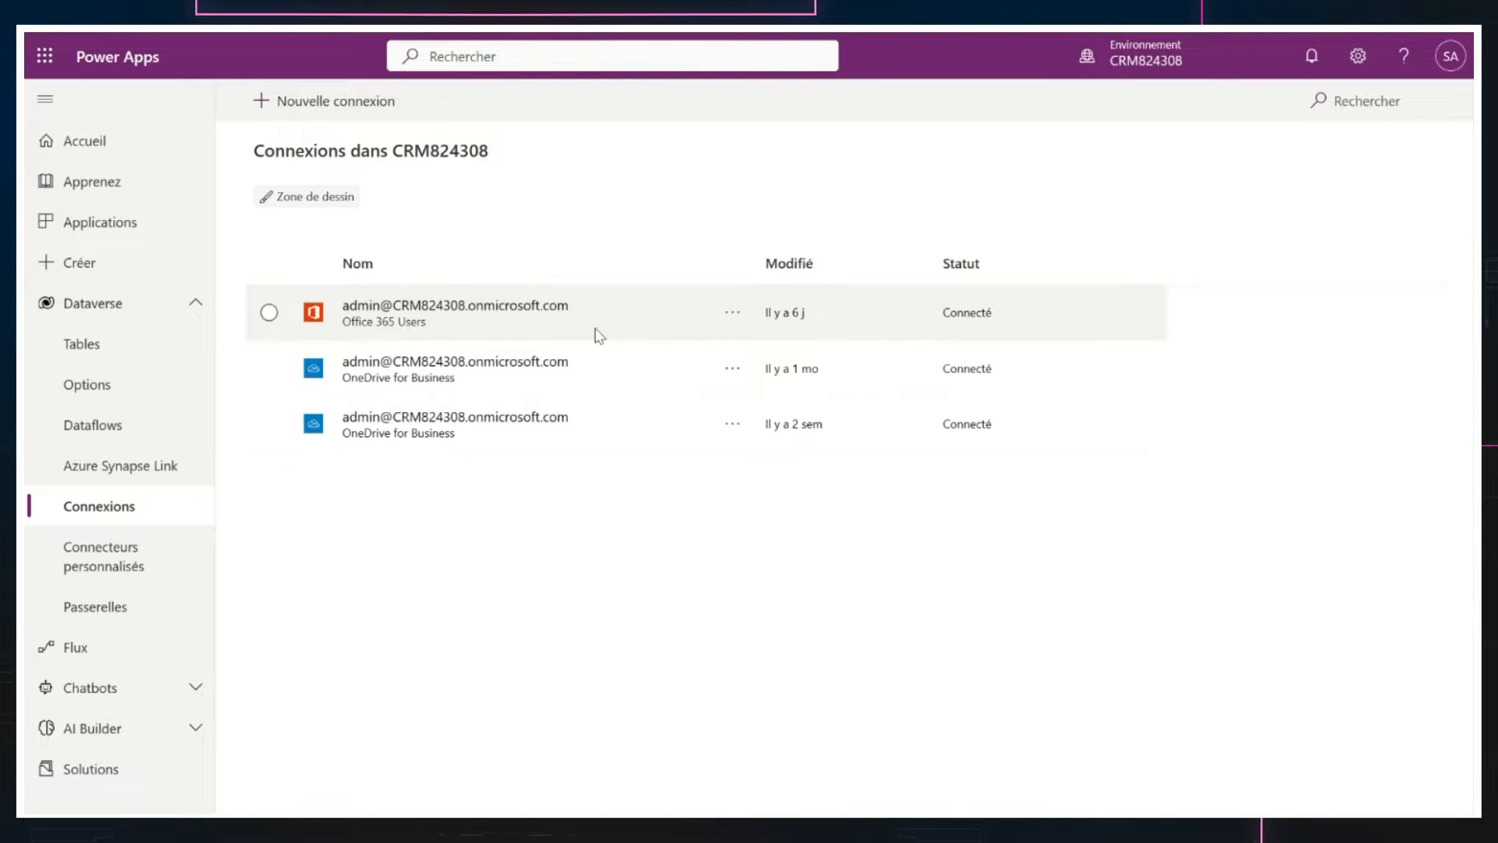
click(128, 551)
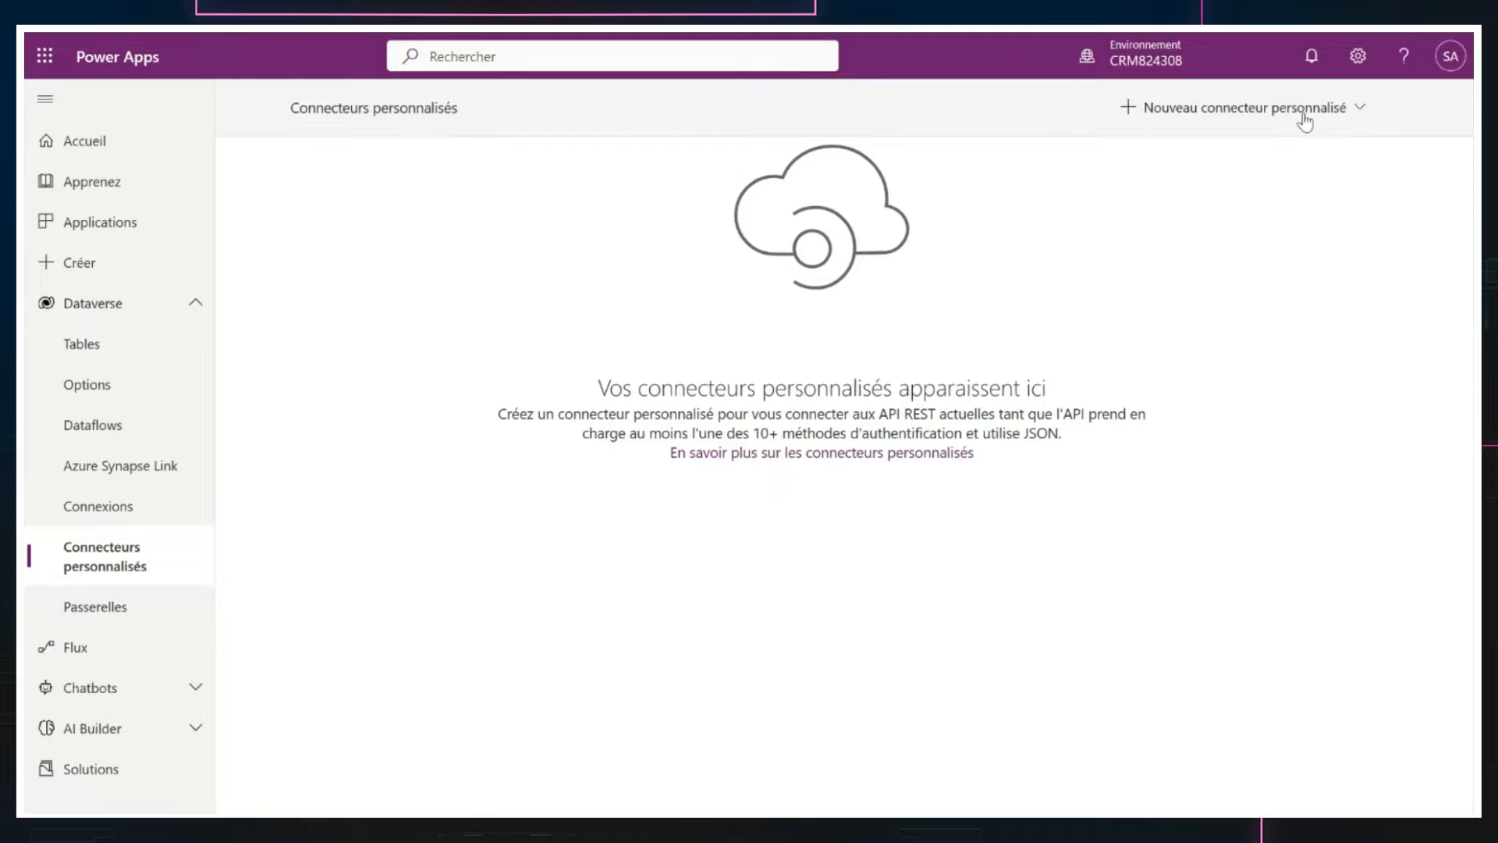
click(1305, 117)
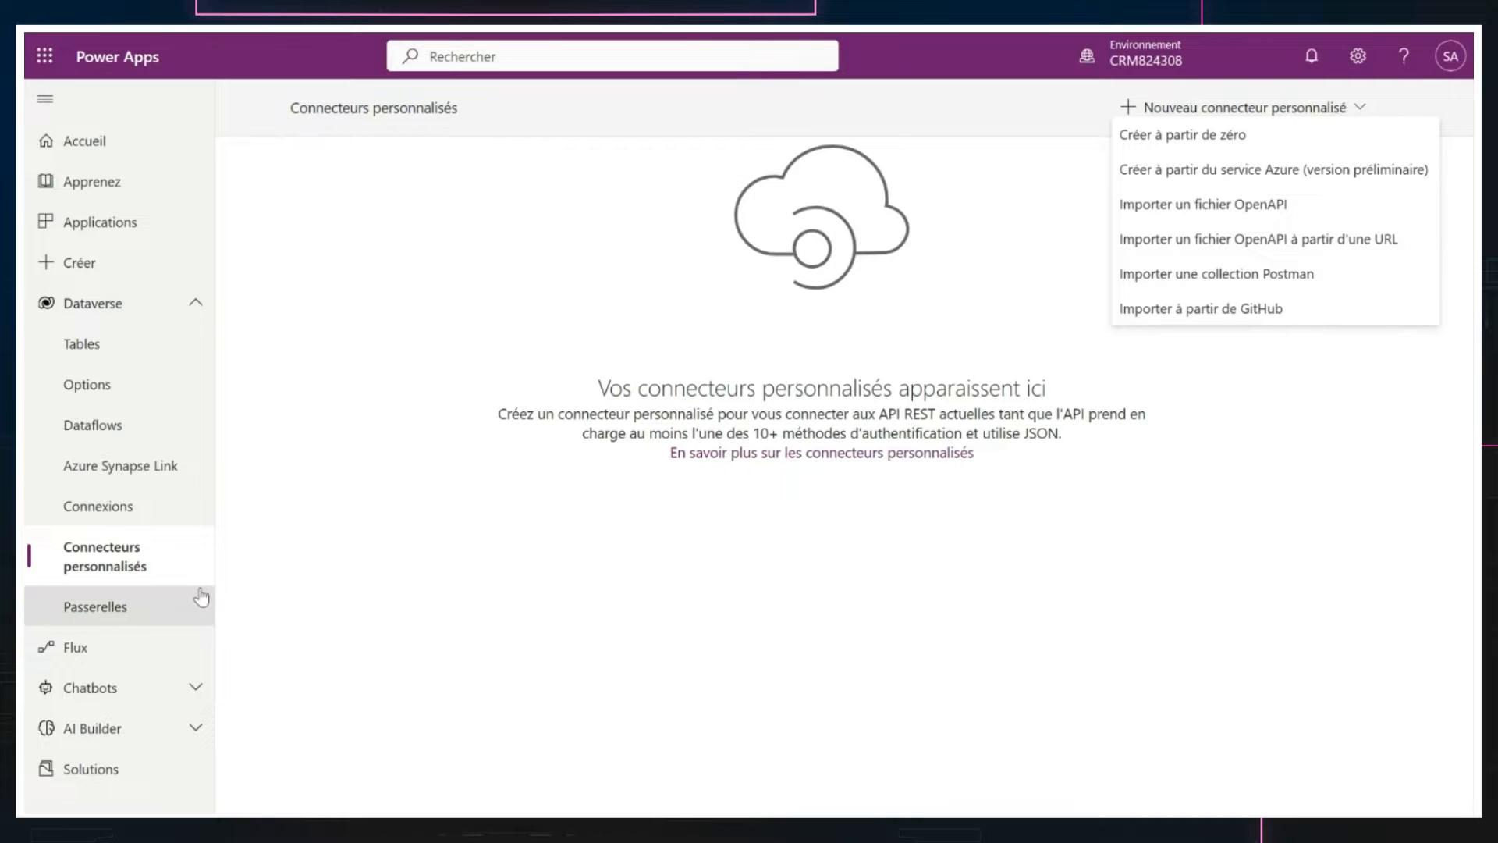
- Examine the gateways page, the list of available environments and the solutions
click(139, 609)
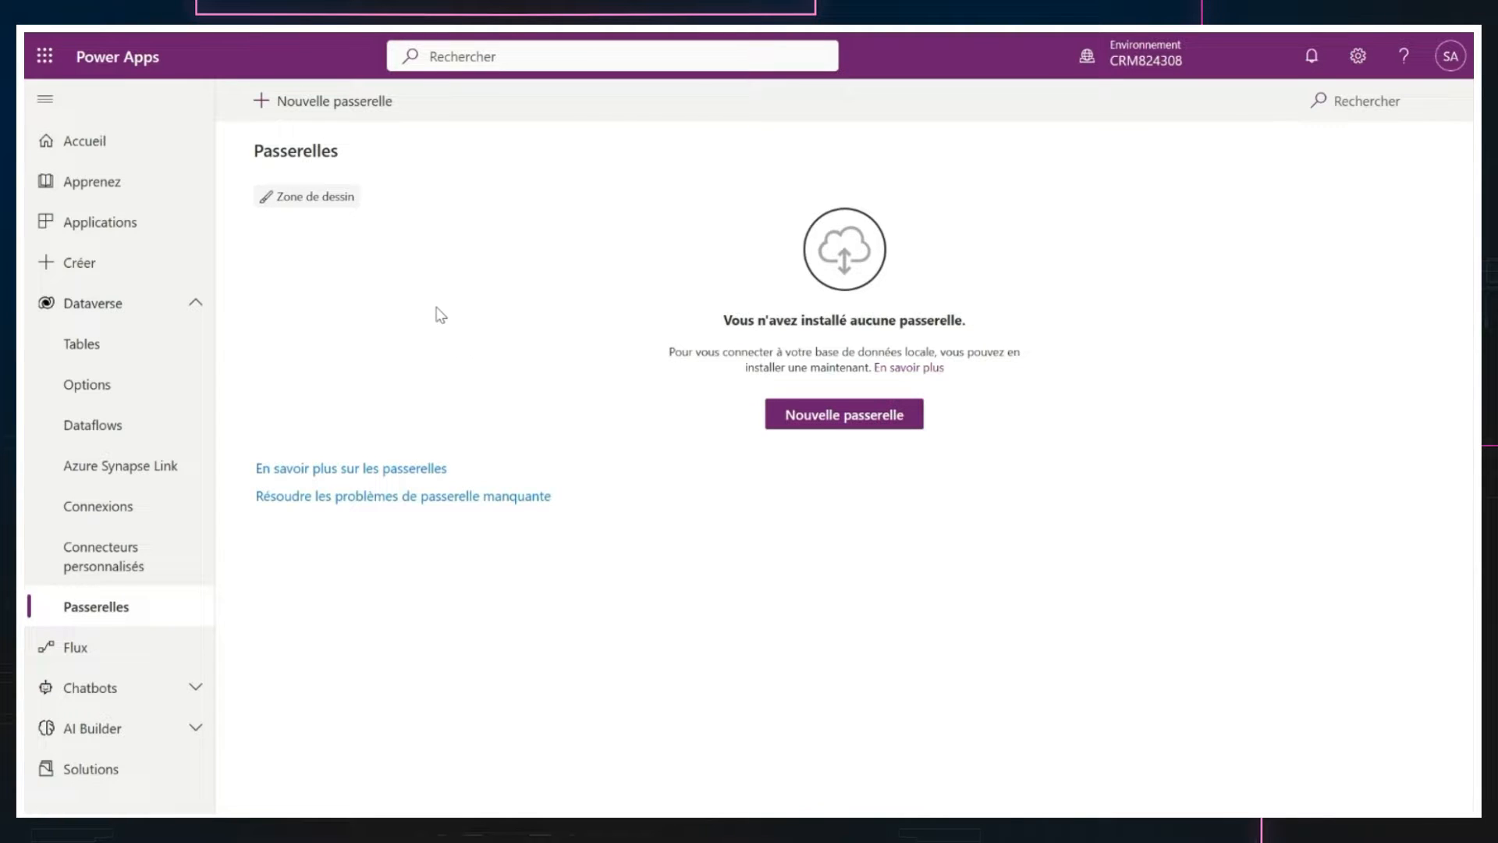
click(1144, 69)
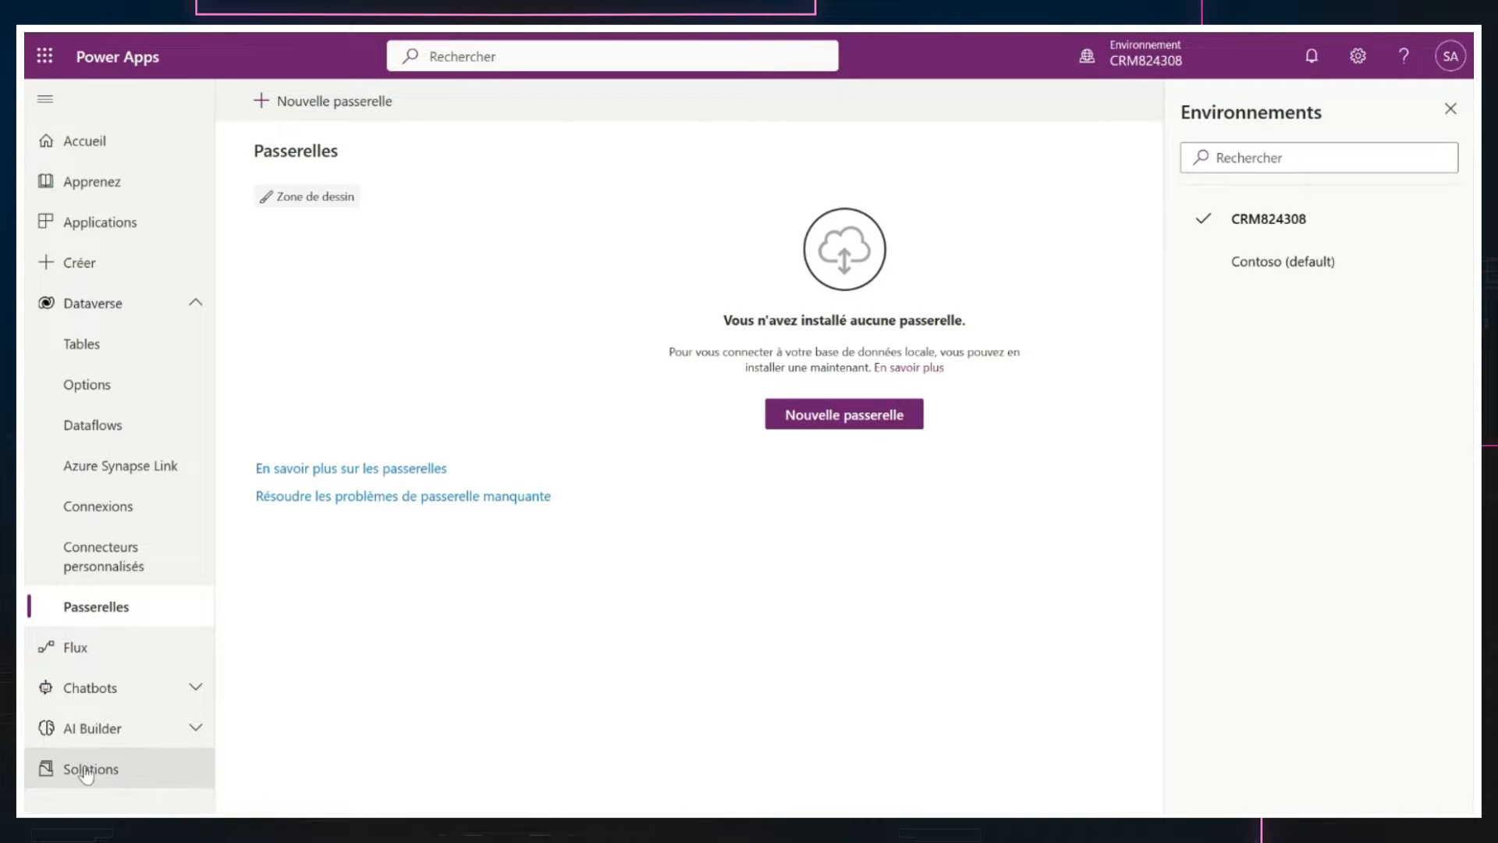
click(108, 773)
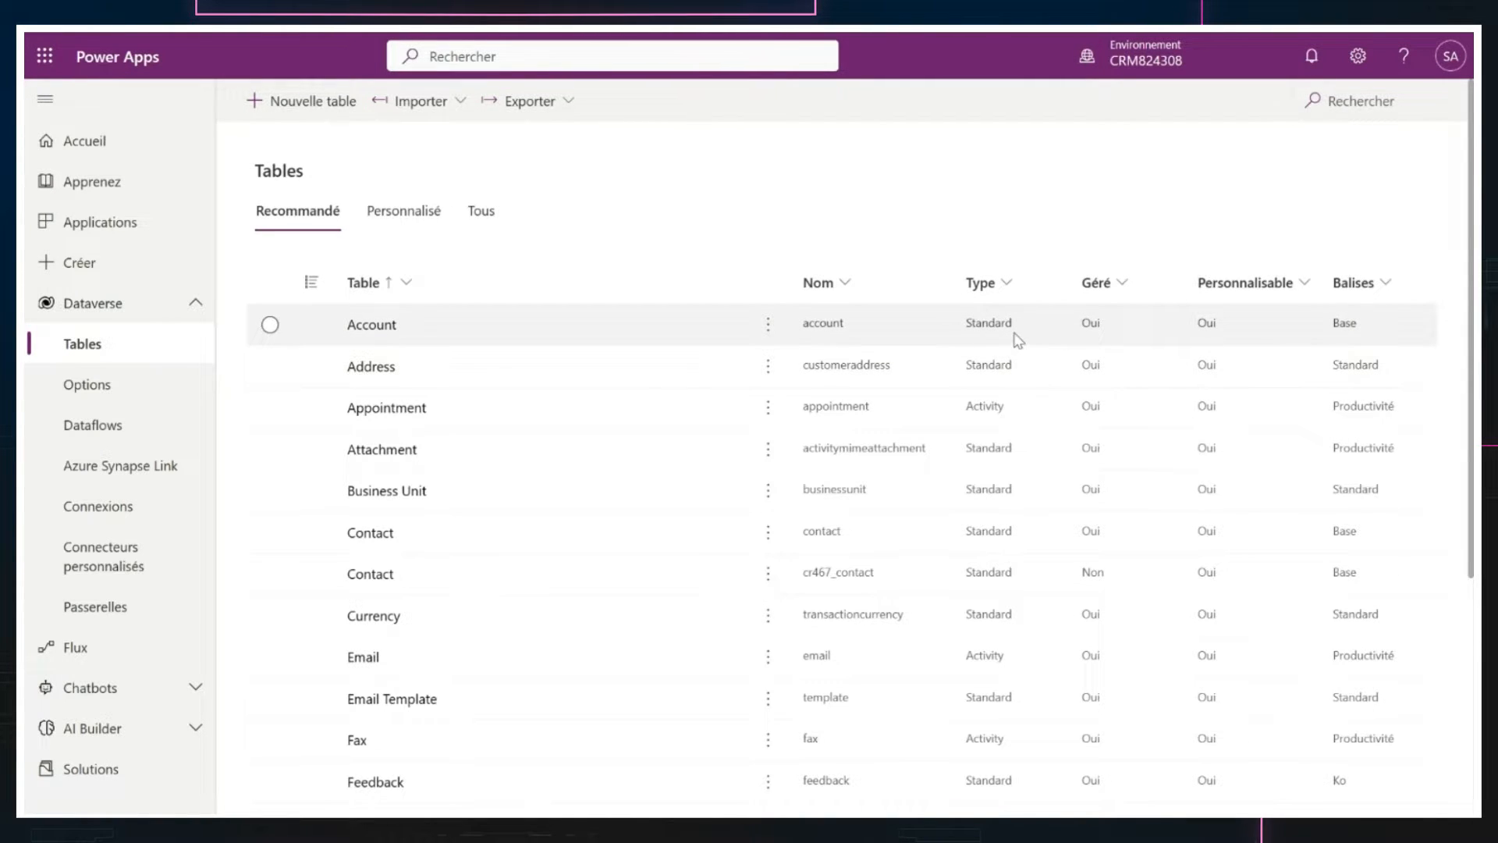
- Open the Account table and examine its data and the list of its existing columns
click(371, 326)
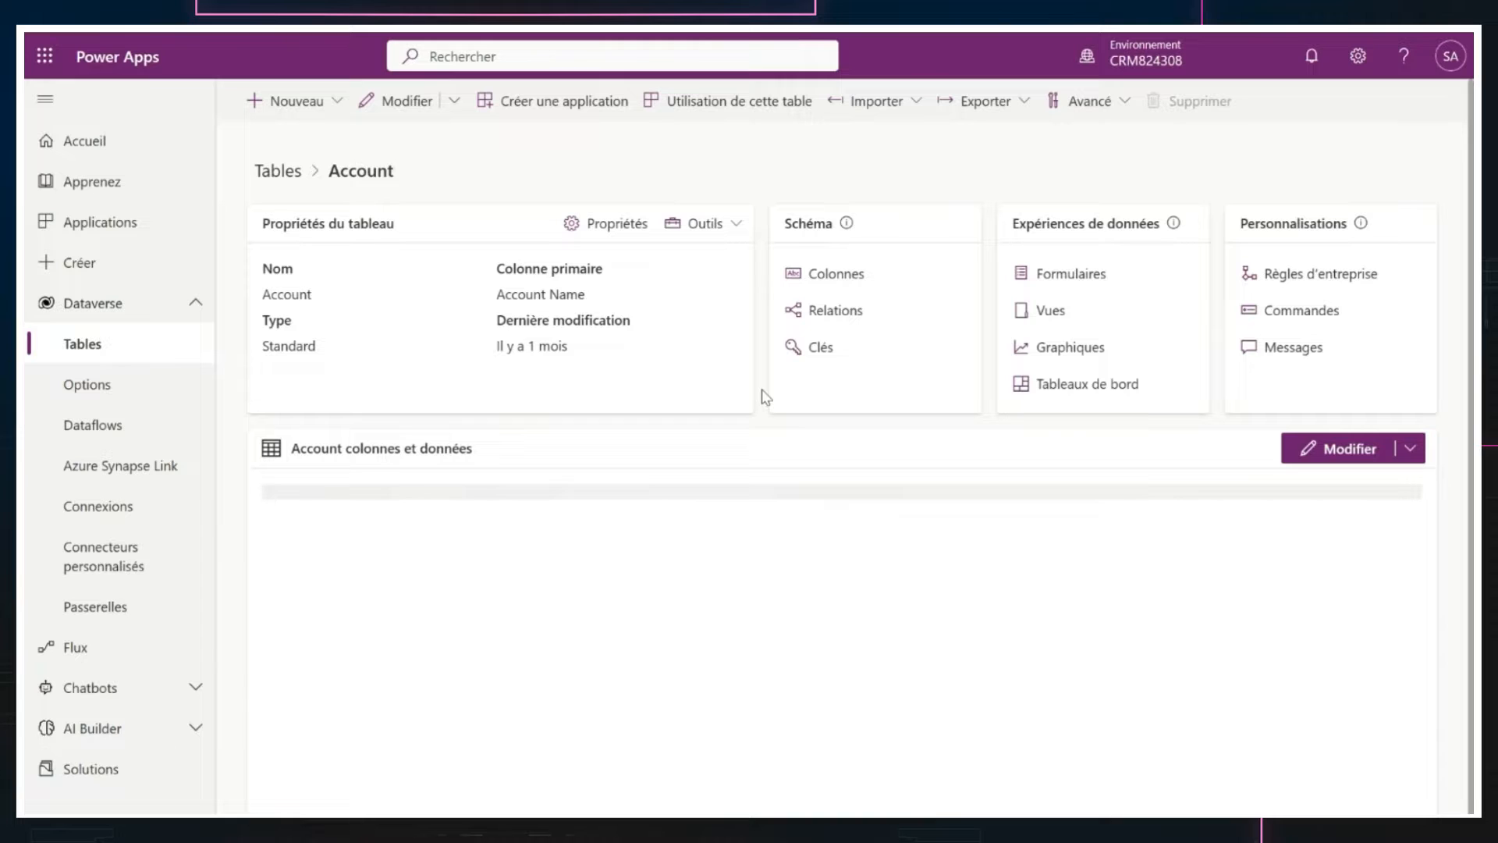
scroll(765, 397, down, 1)
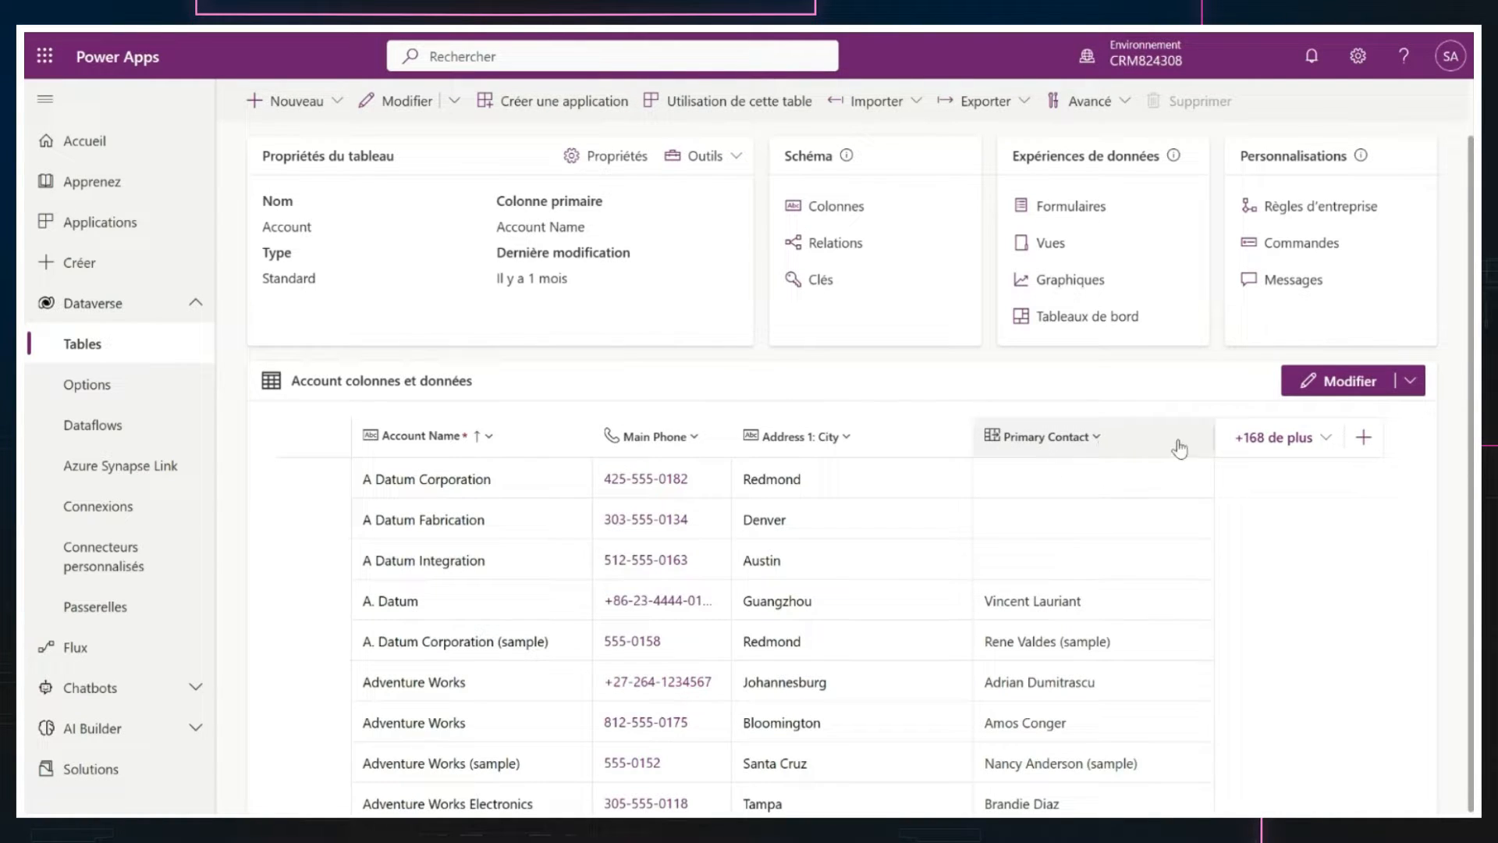
click(1274, 438)
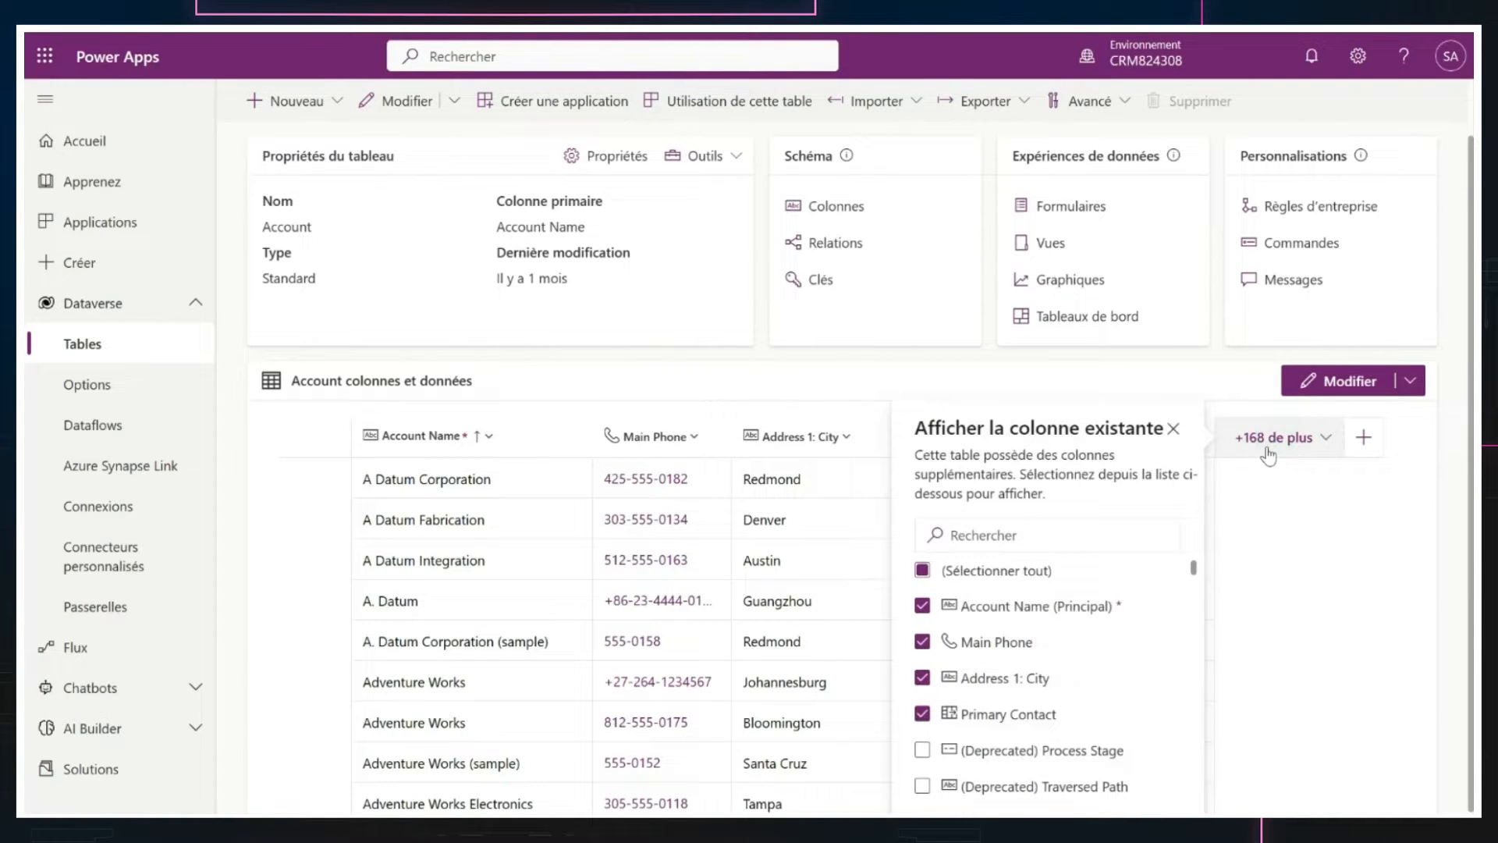
scroll(1137, 620, down, 5)
scroll(1137, 621, down, 5)
click(1403, 556)
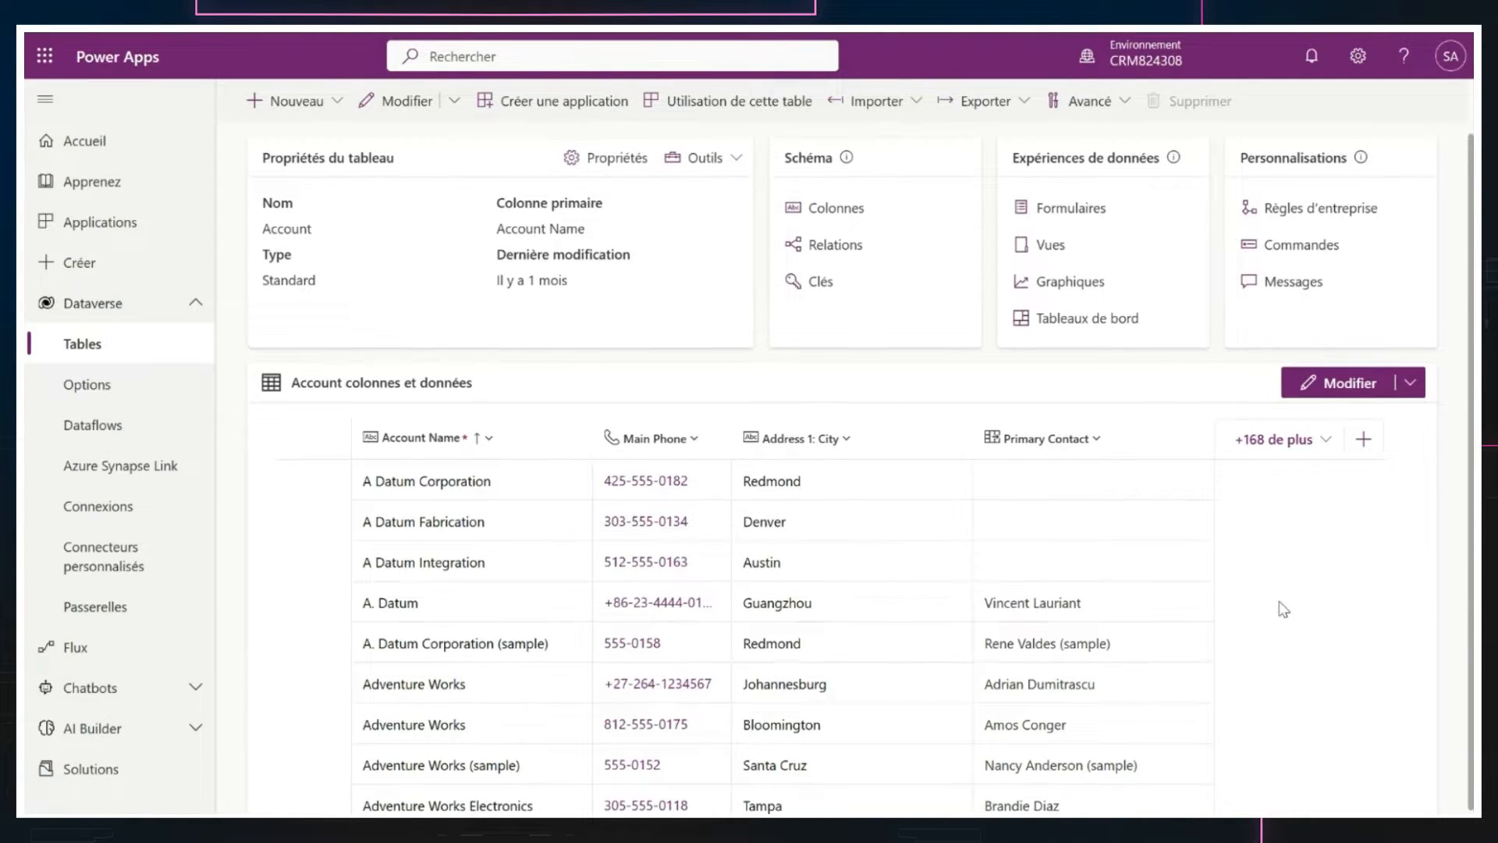
scroll(1281, 605, up, 1)
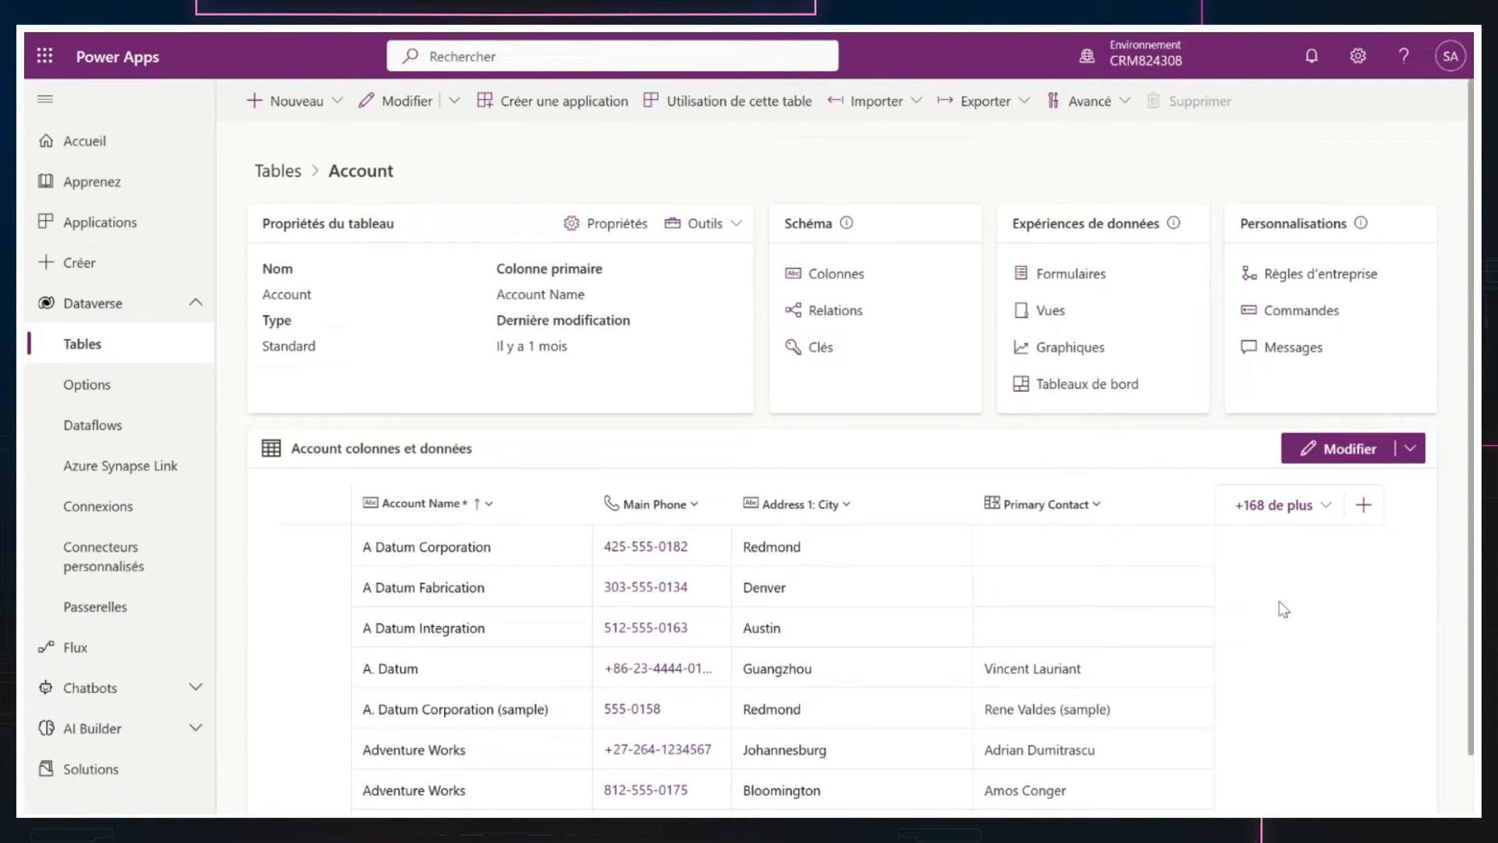
- Return to the tables list and examine the data import sources and the export options
click(278, 174)
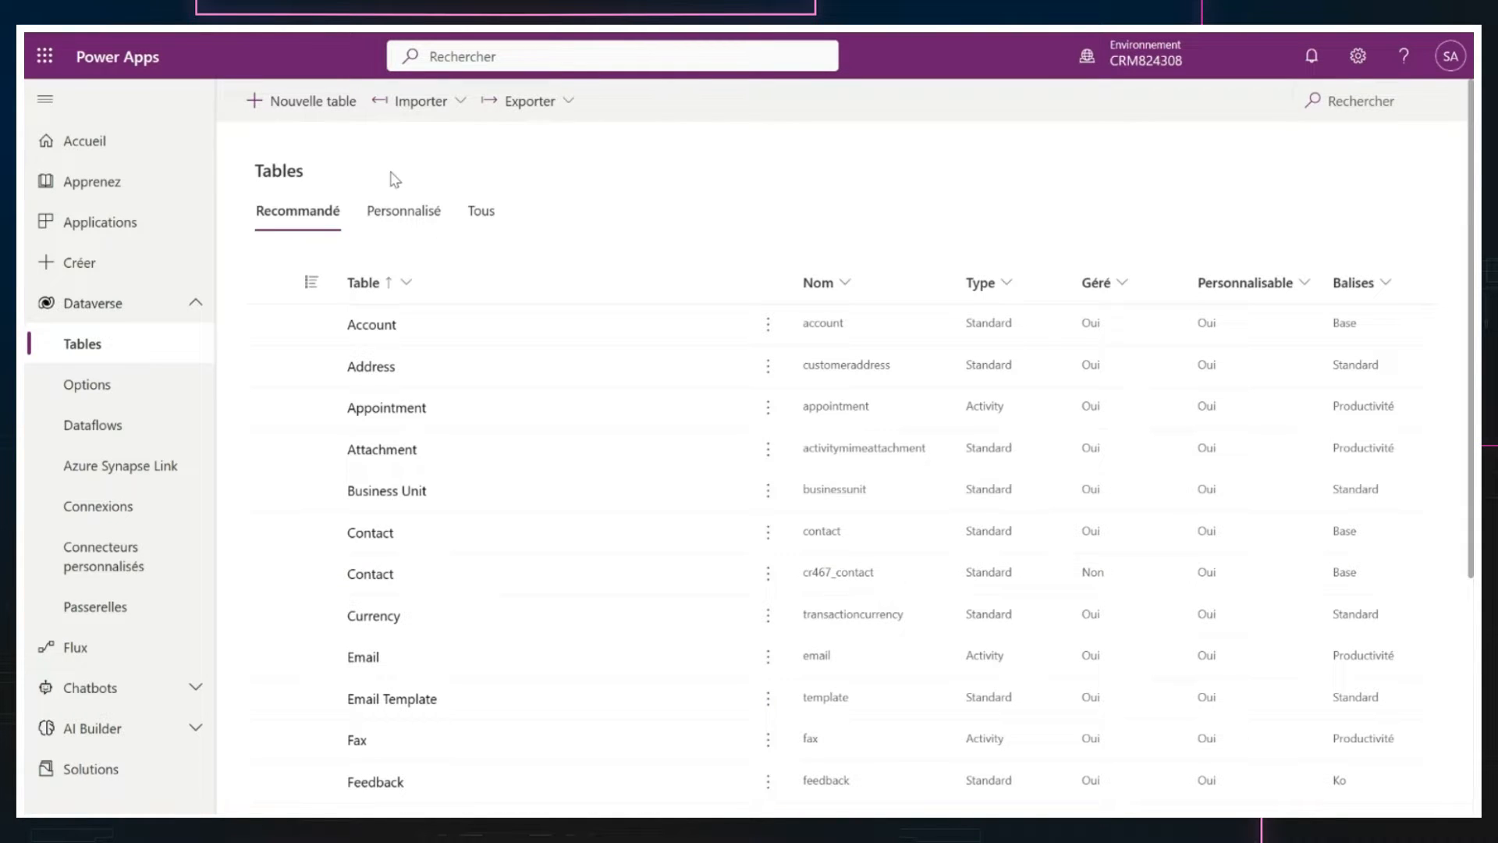
click(455, 115)
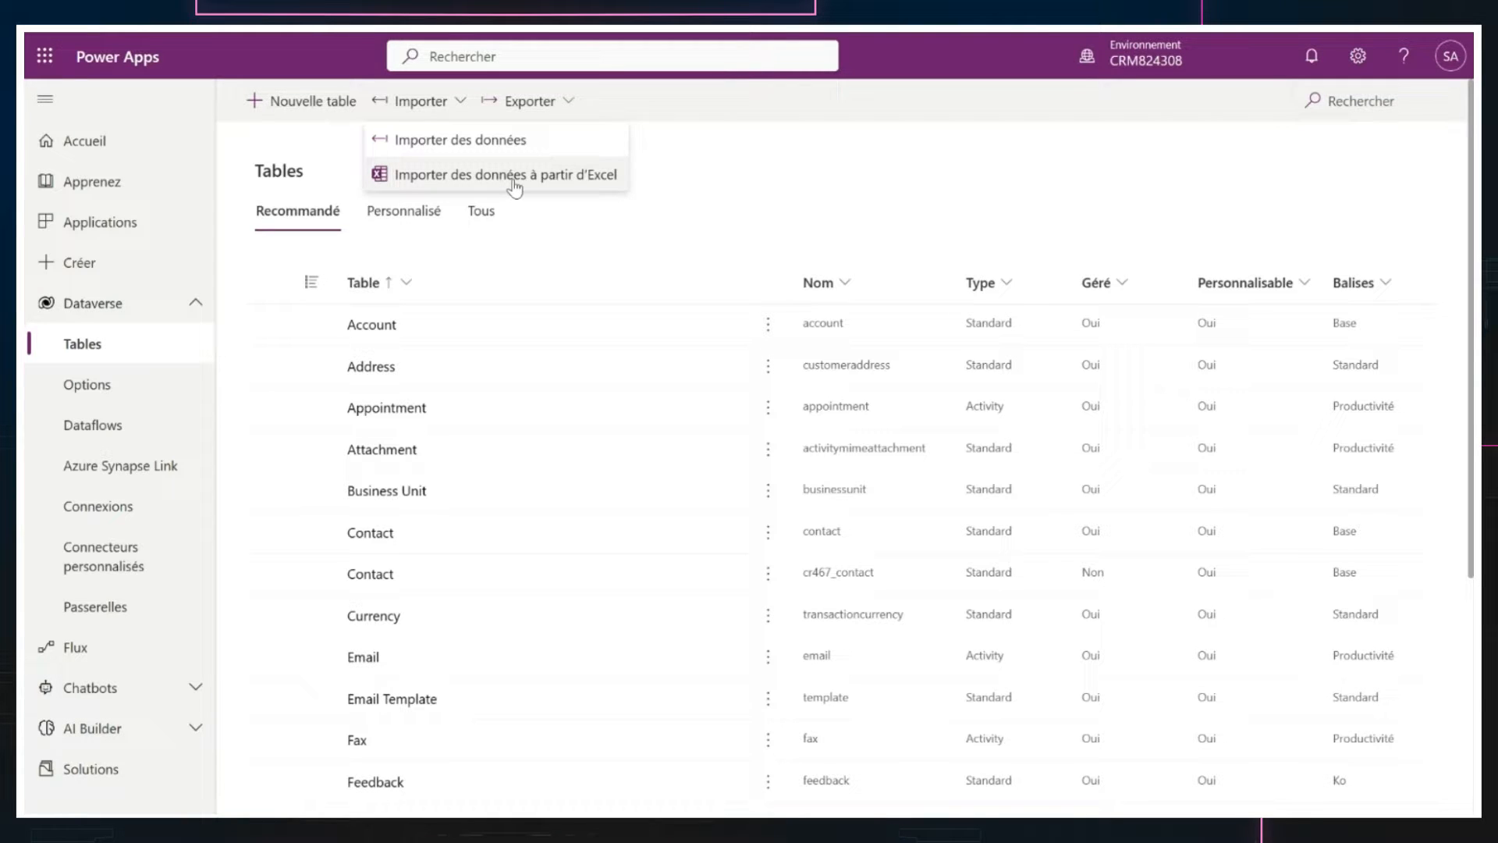
click(460, 144)
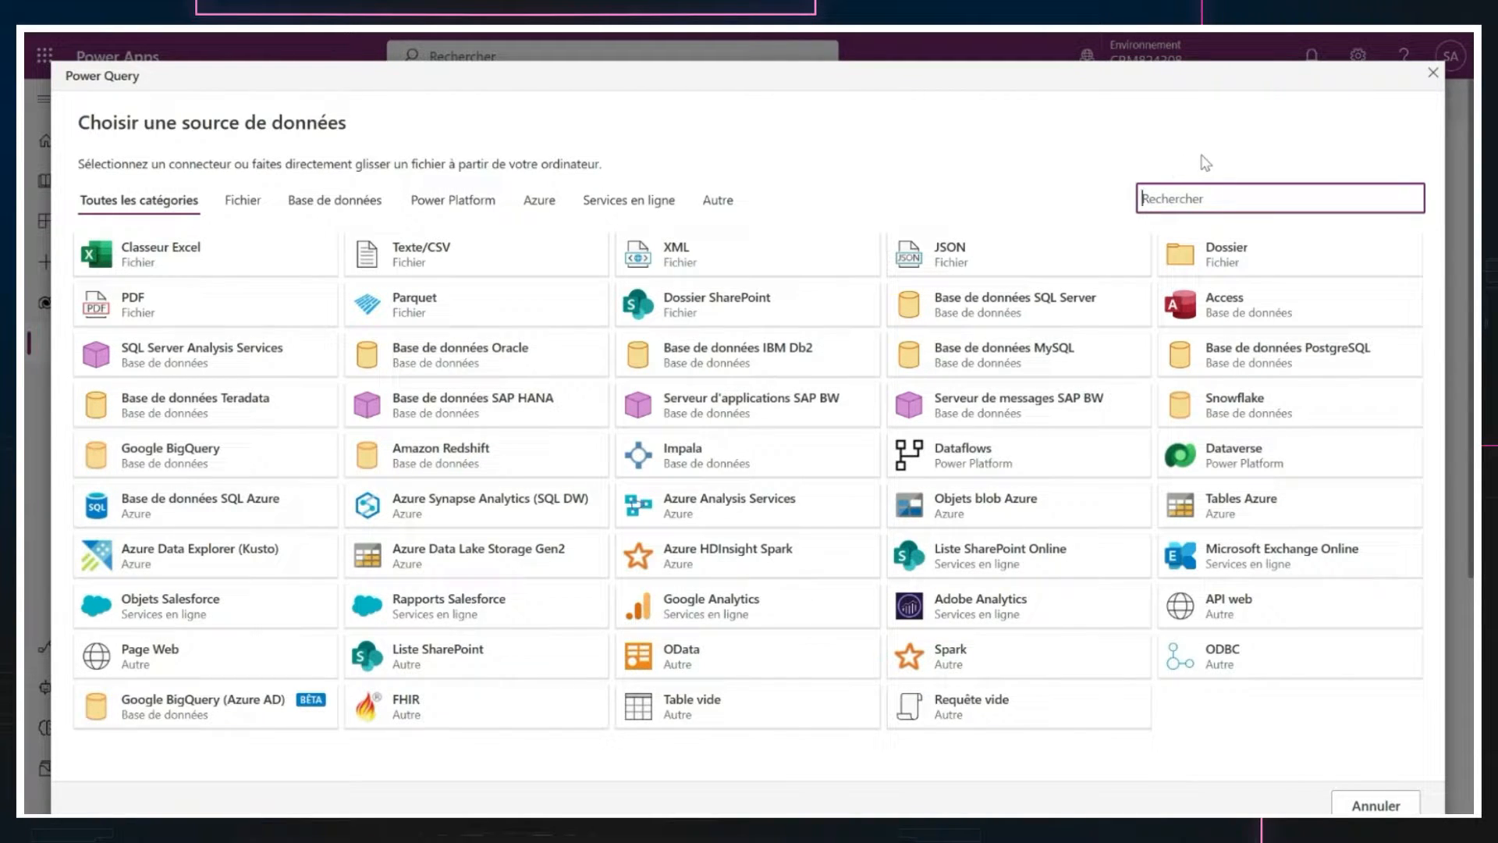
click(1434, 75)
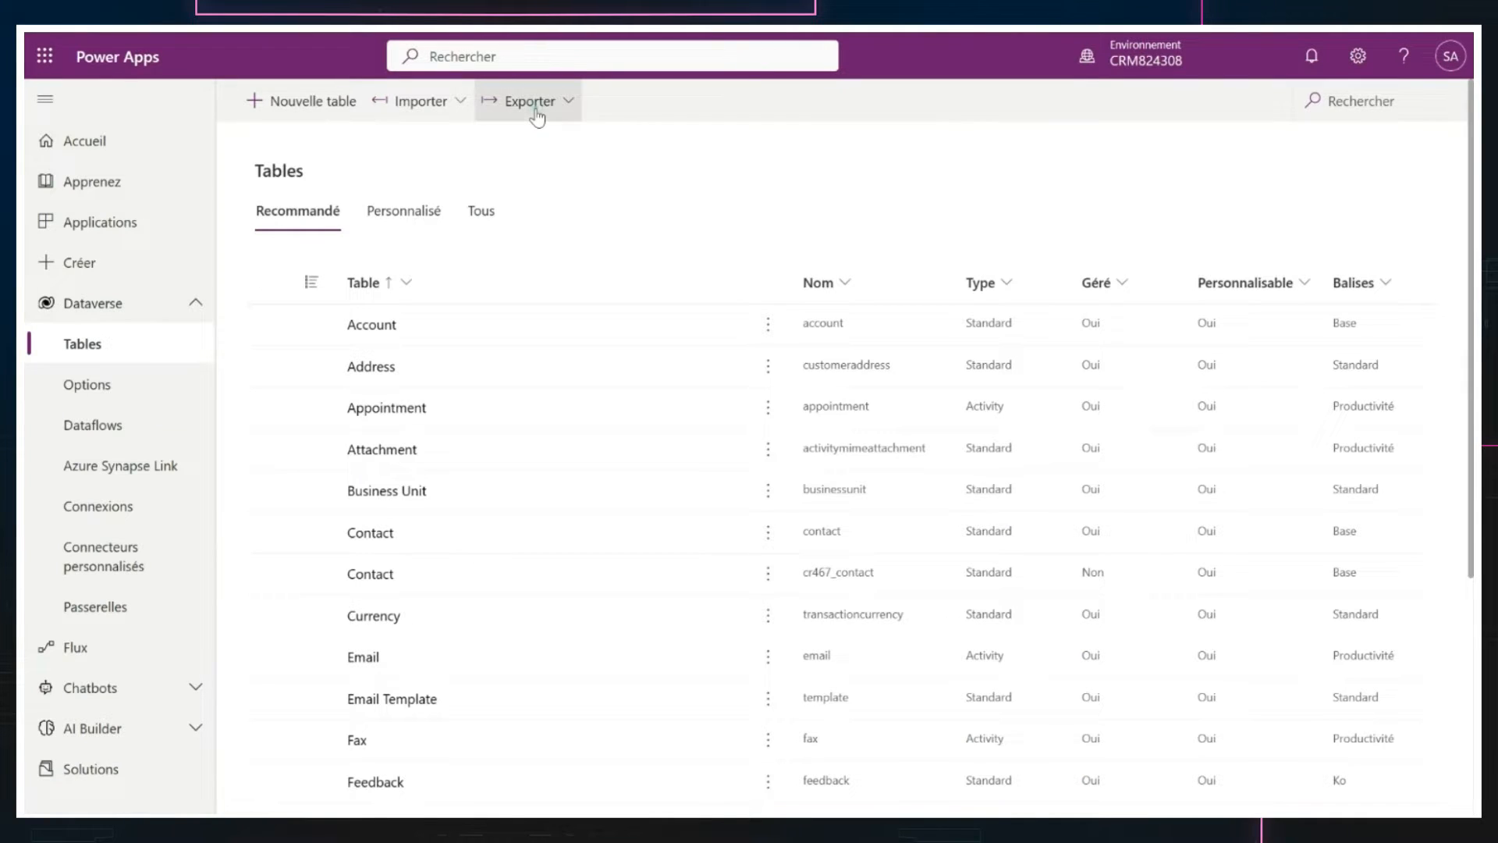
click(537, 115)
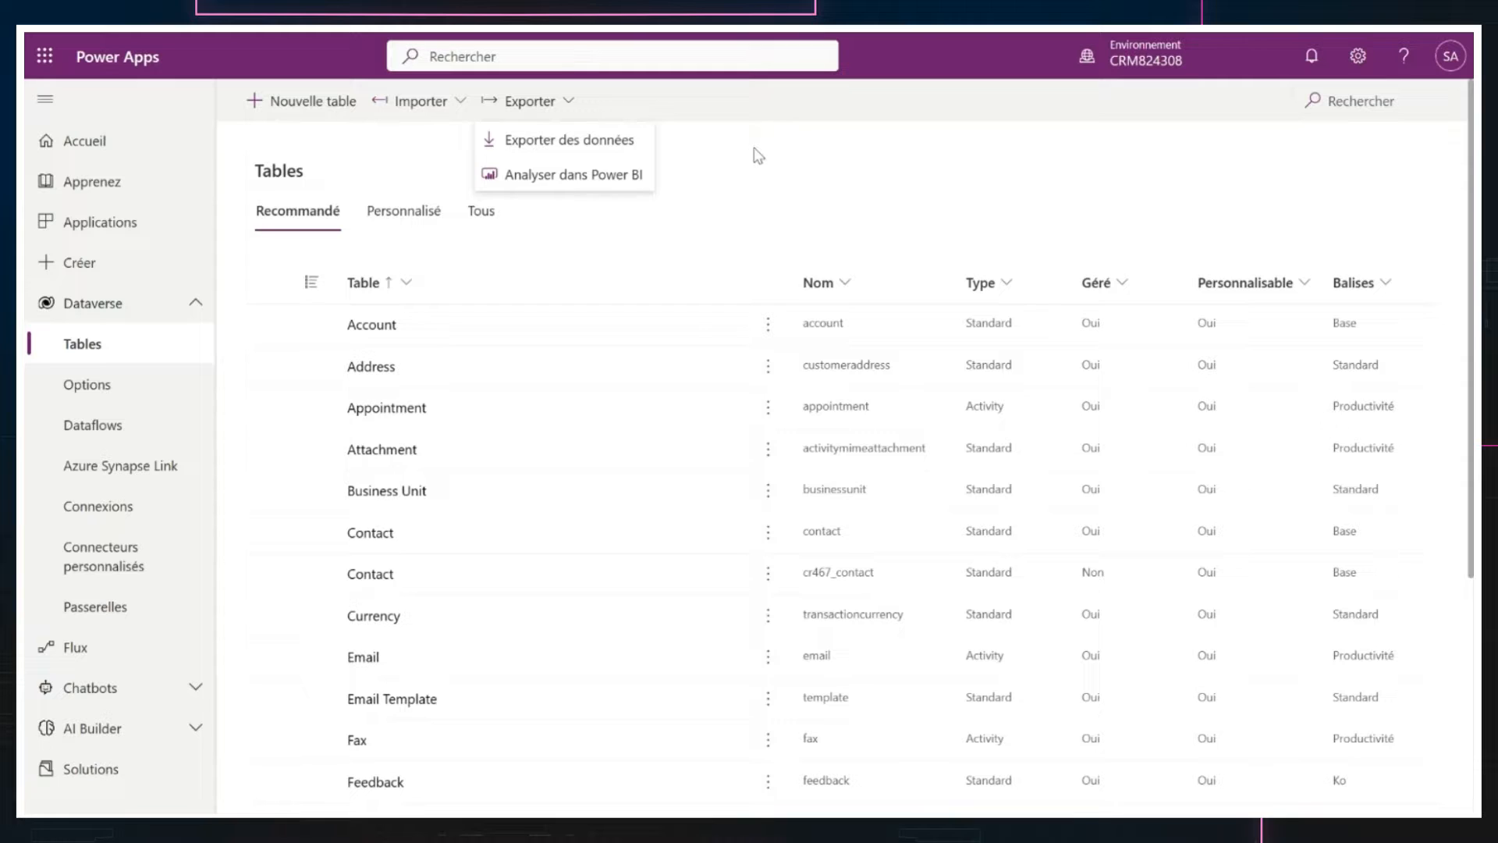
click(777, 182)
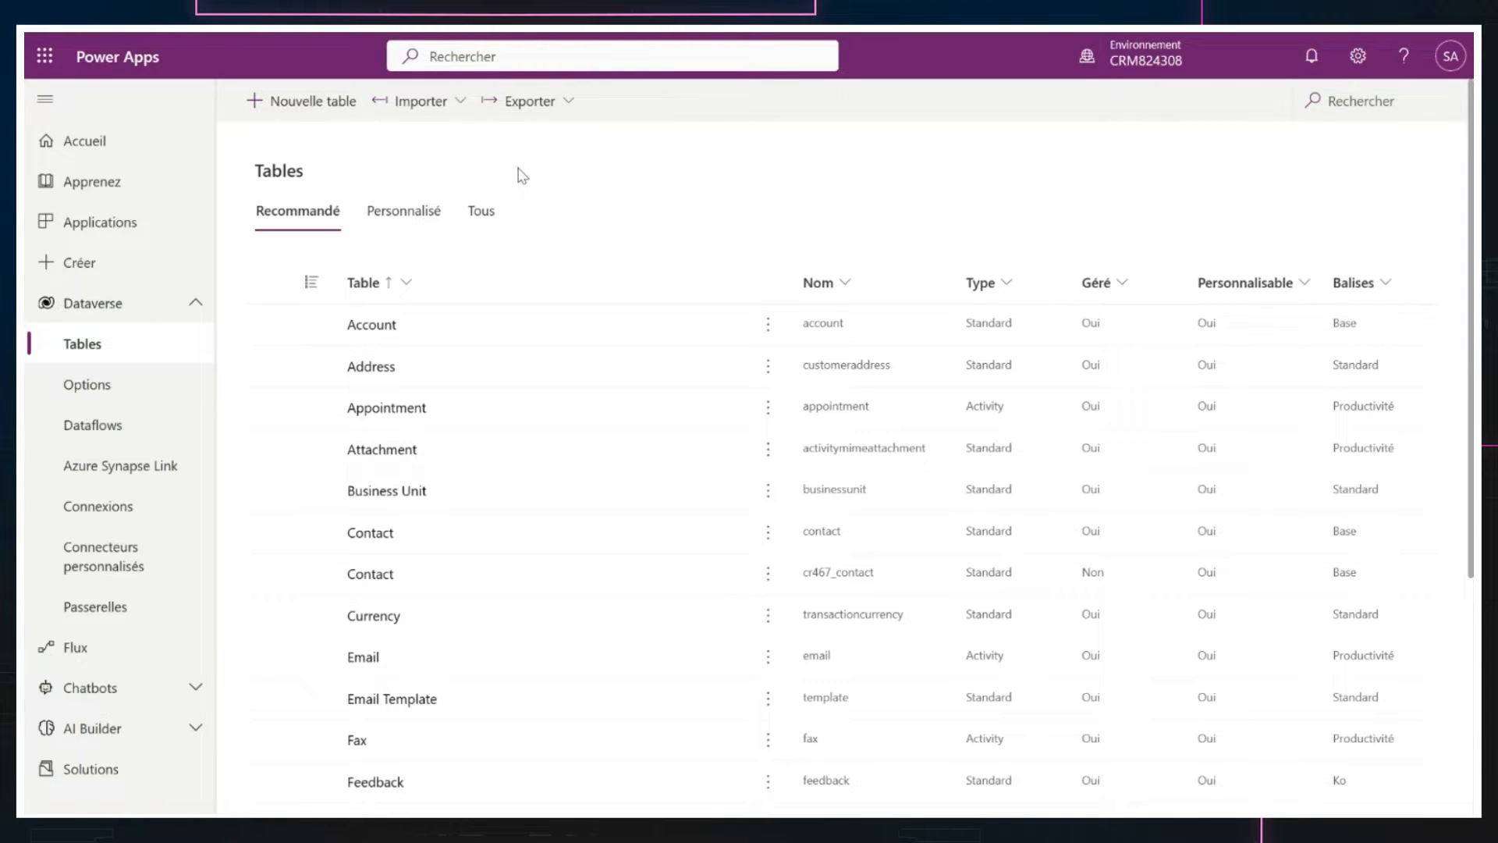
- Create a new table named "Usines" with the primary column named "ID d'usine"
click(297, 110)
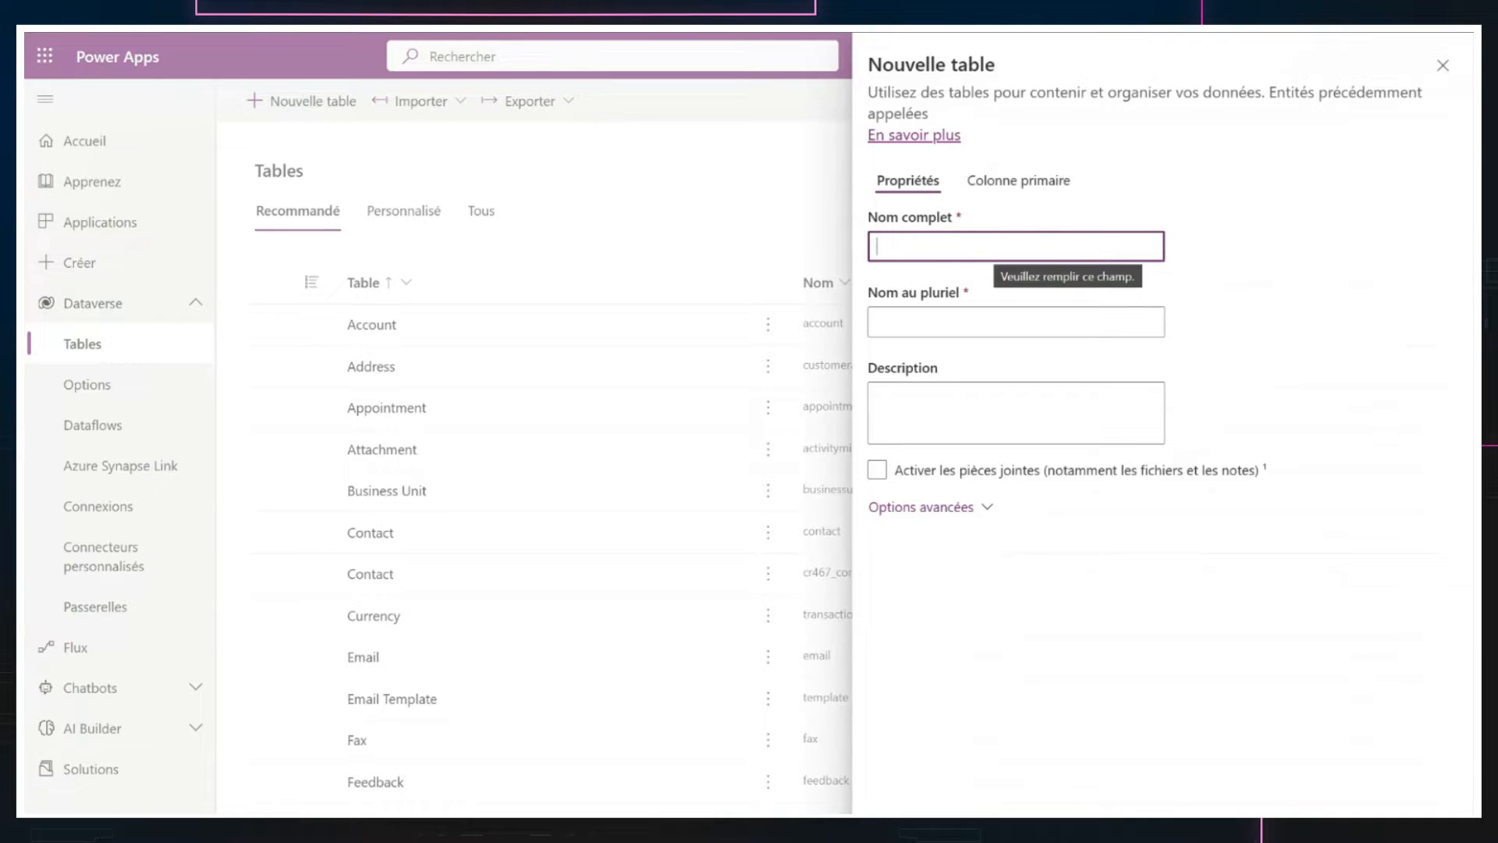
text(Usines)
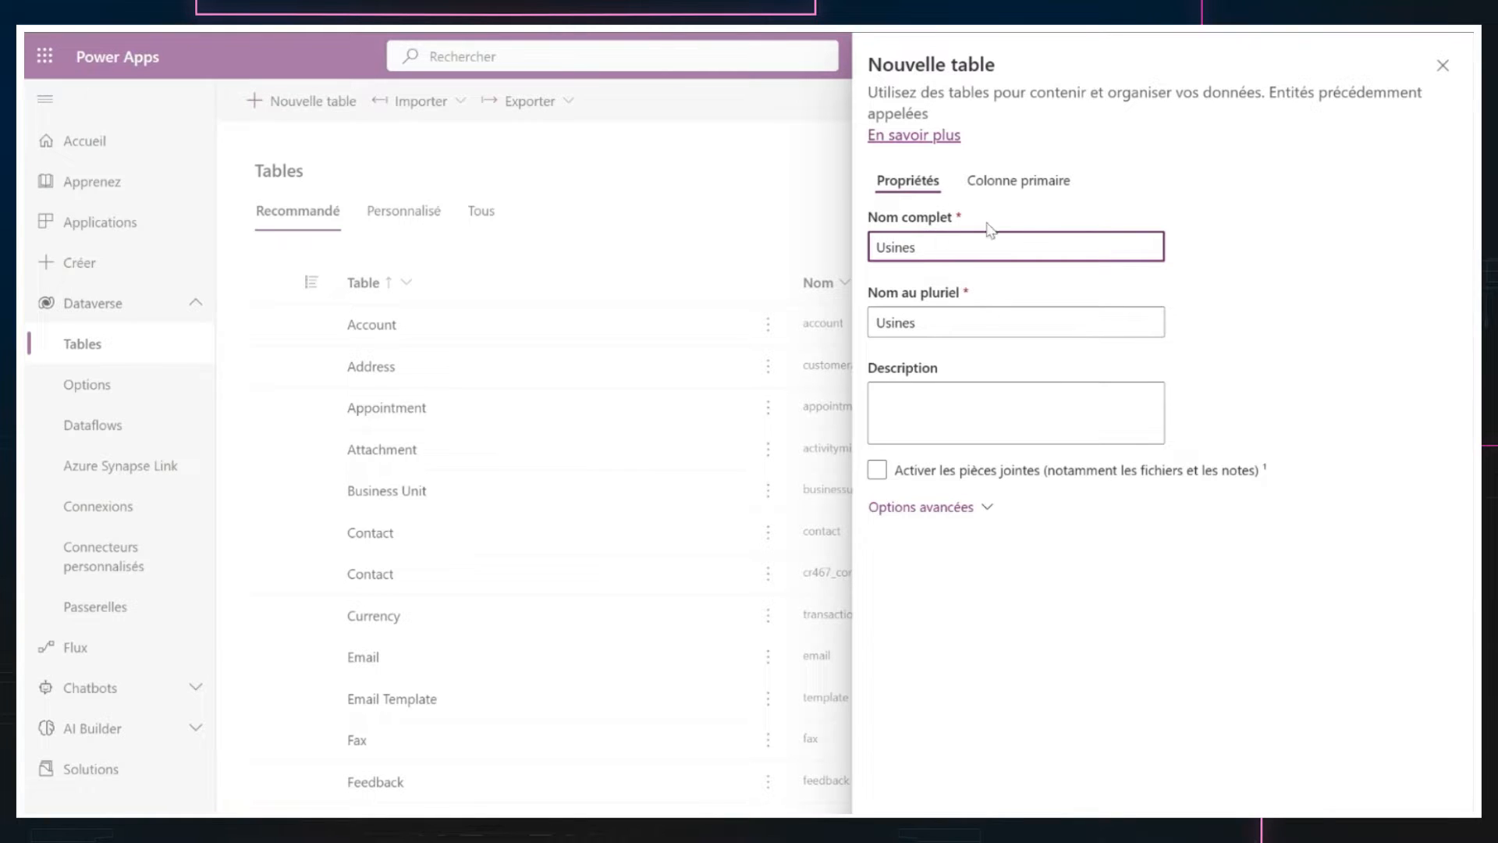
click(1010, 182)
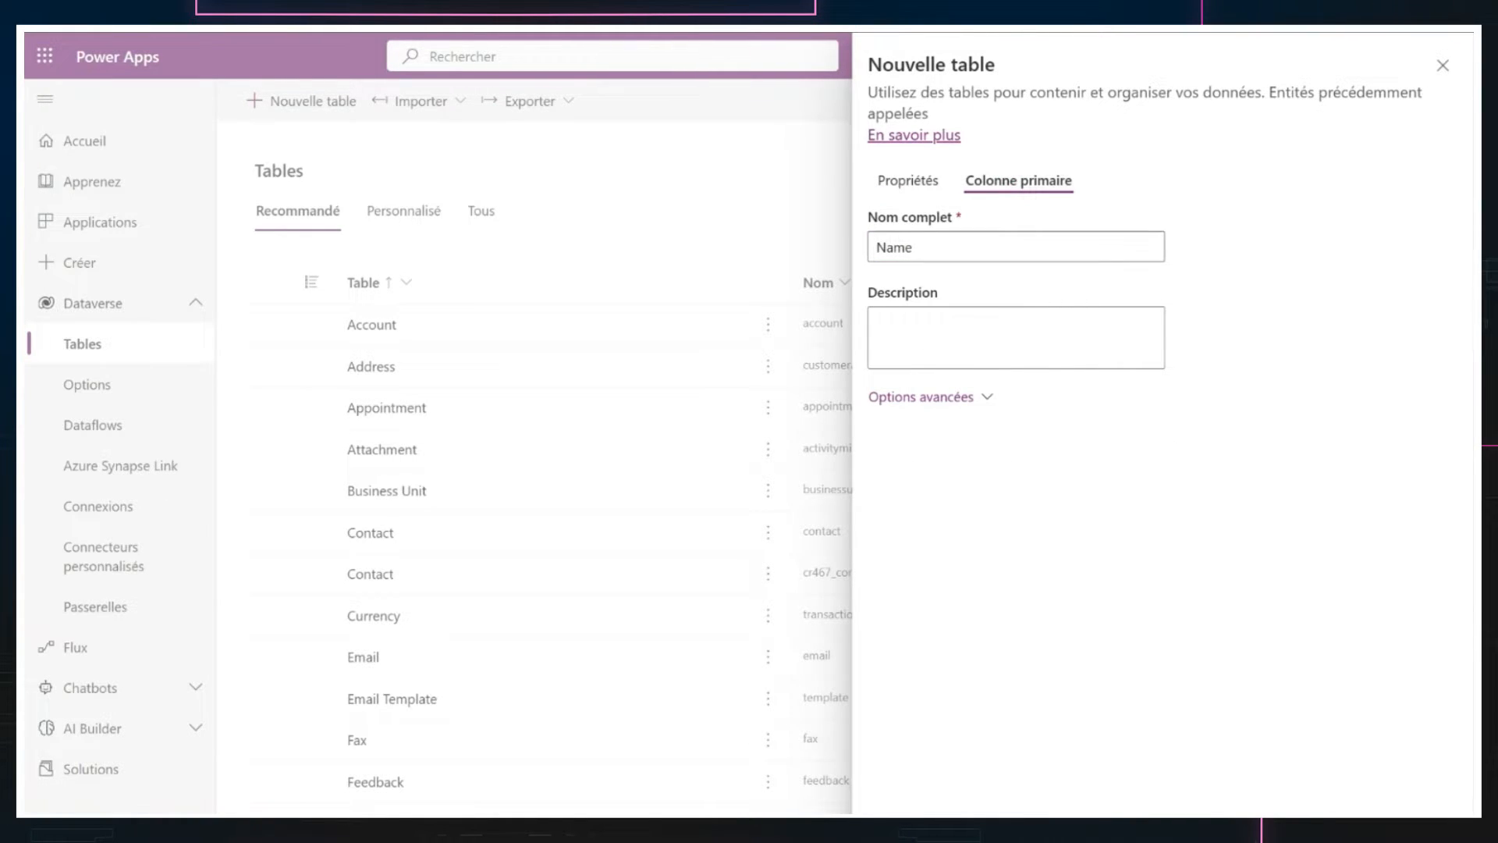
double_click(953, 241)
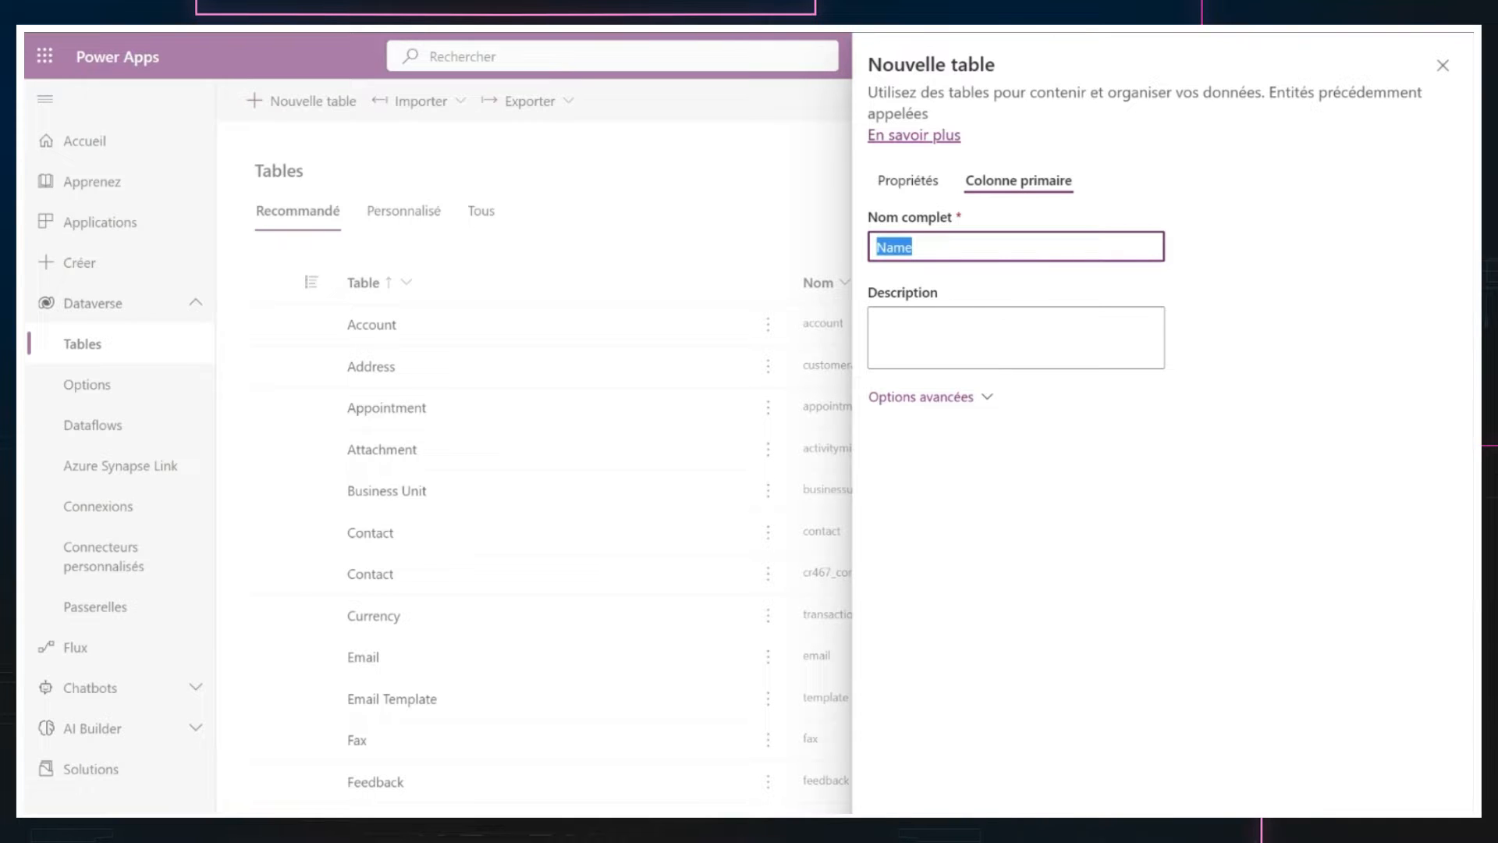
text(ID d'usine)
key(Return)
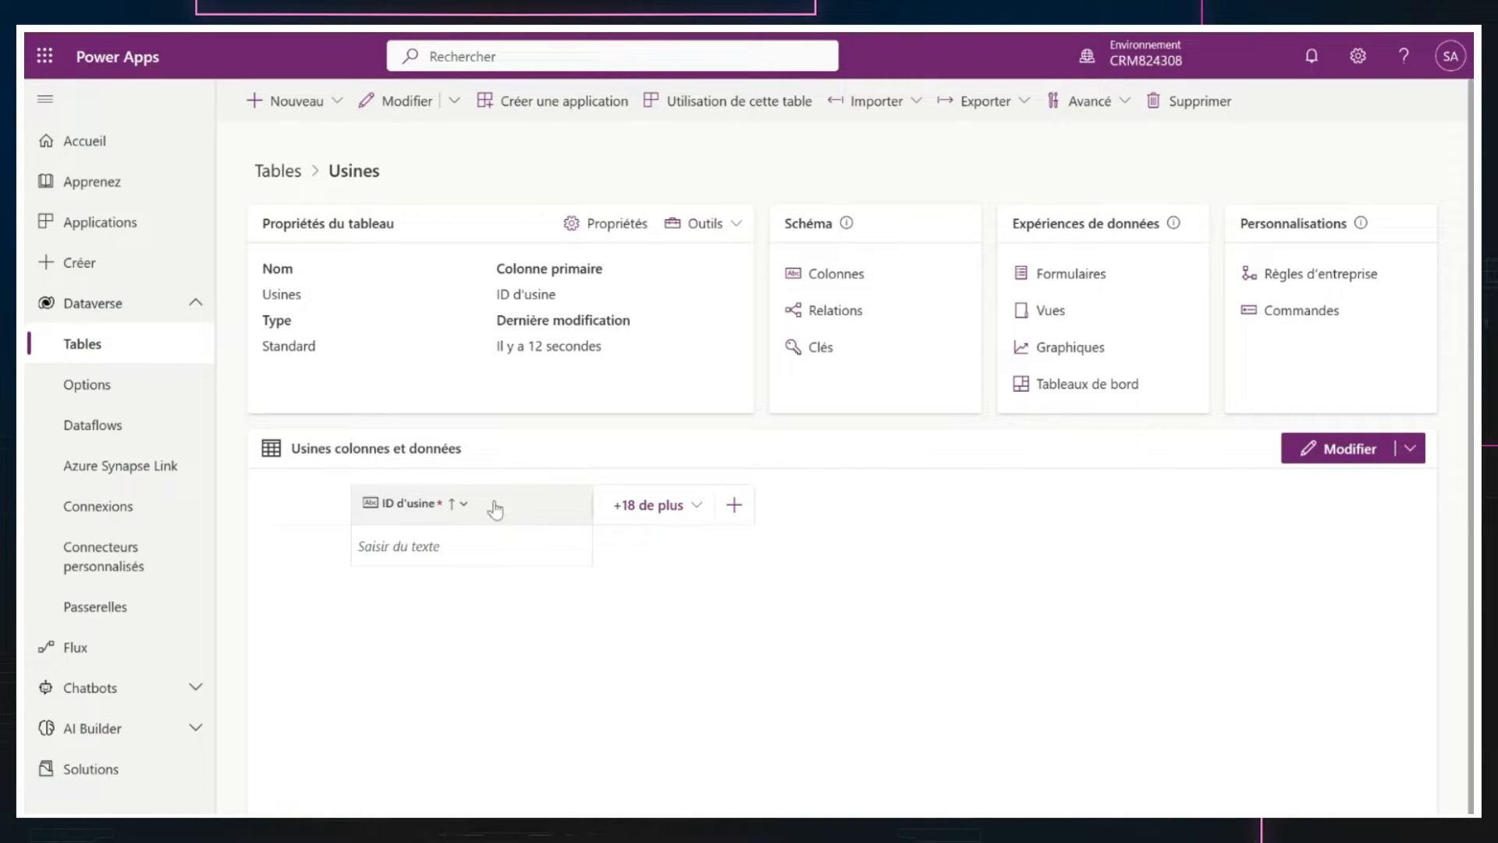
- Examine the list of existing columns available in the Usines table
click(682, 508)
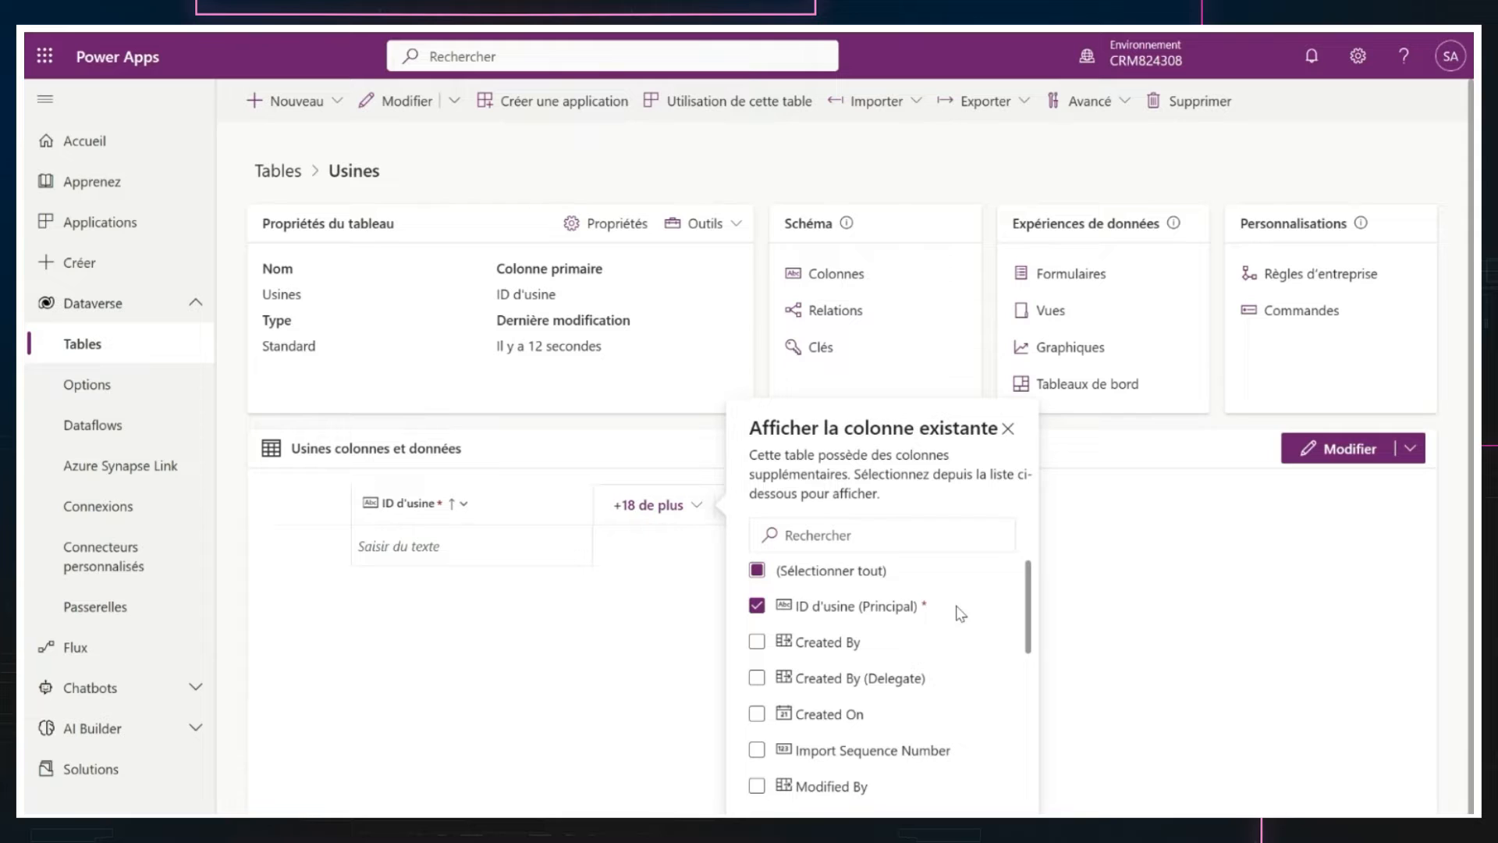
scroll(955, 614, down, 4)
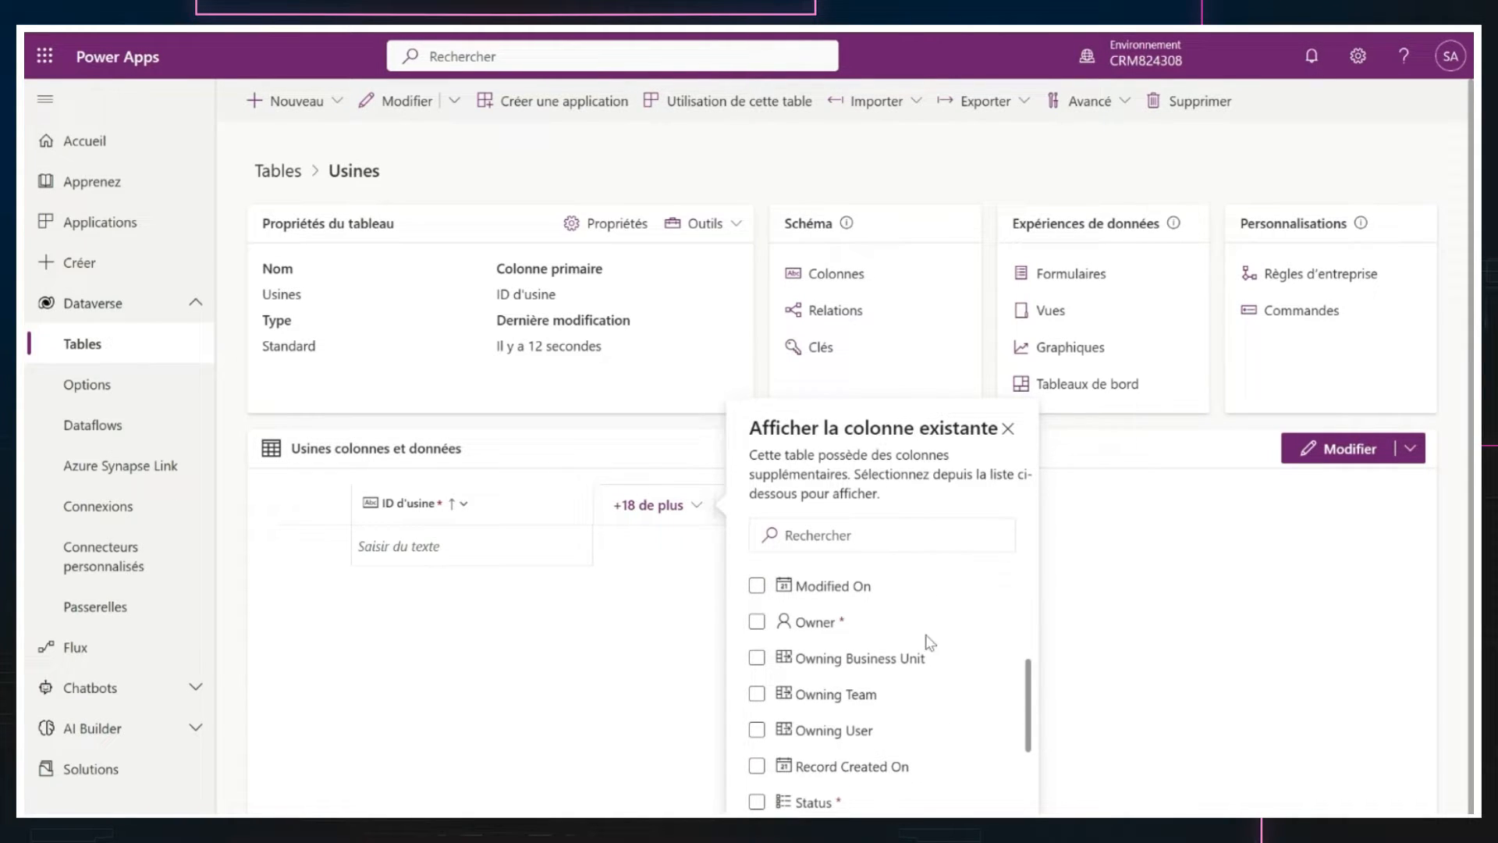
scroll(902, 725, down, 2)
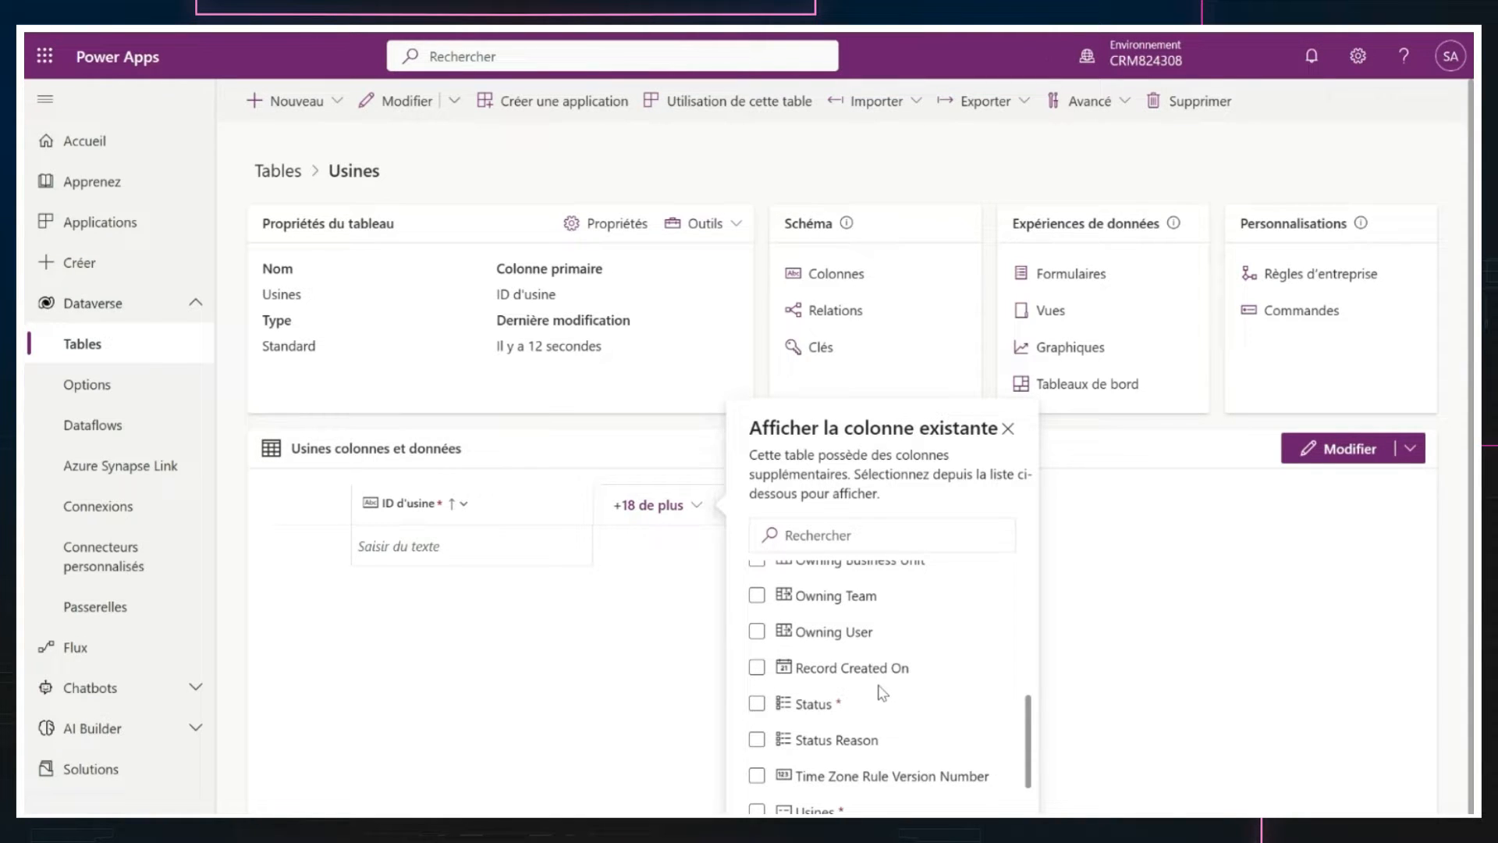
scroll(881, 692, down, 1)
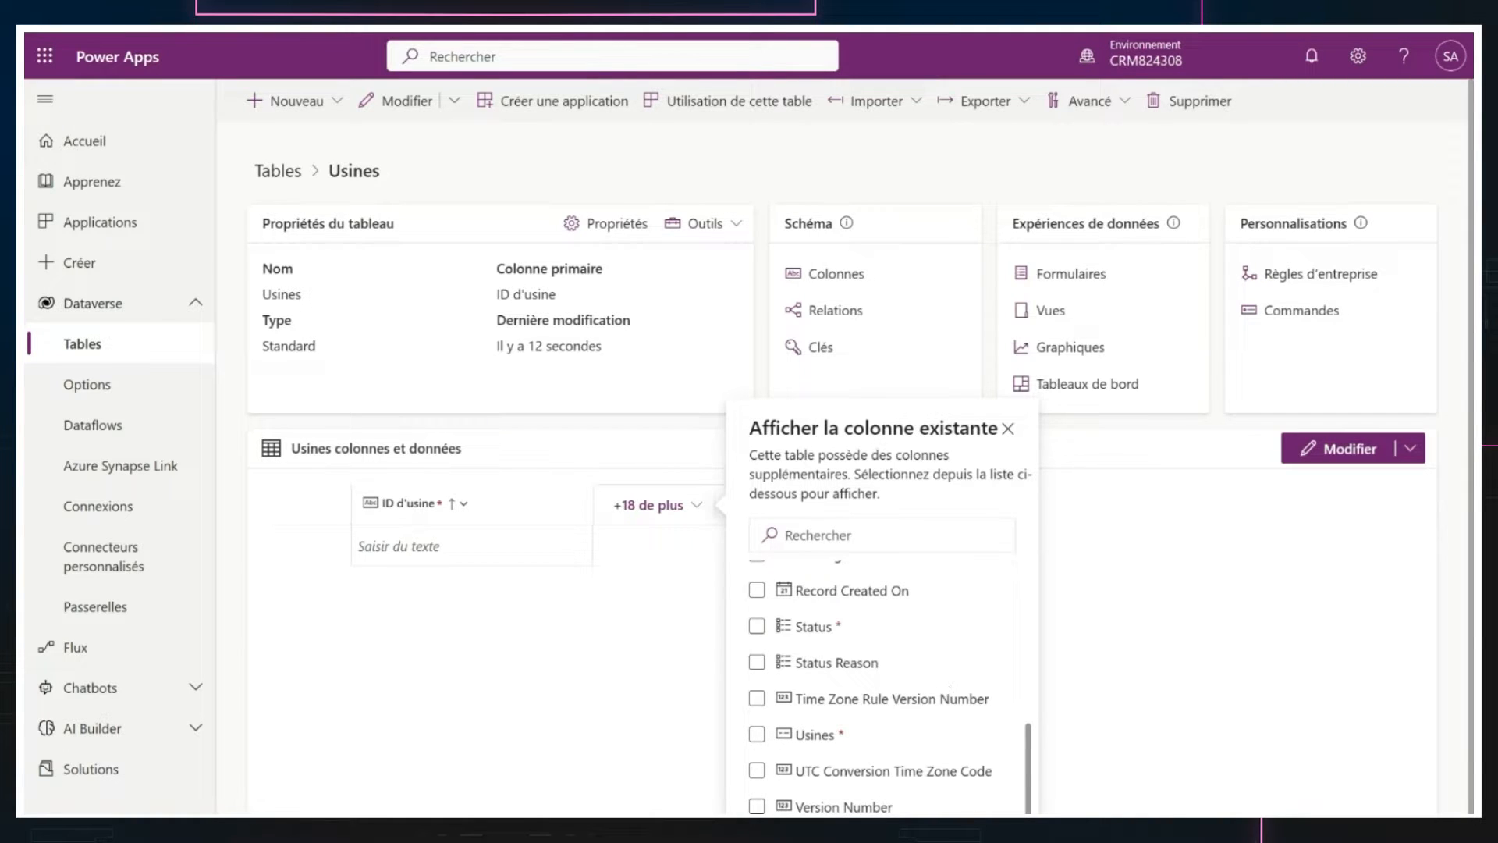
- Start a new column named "Pays" in the Usines table with the Option data type
key(Escape)
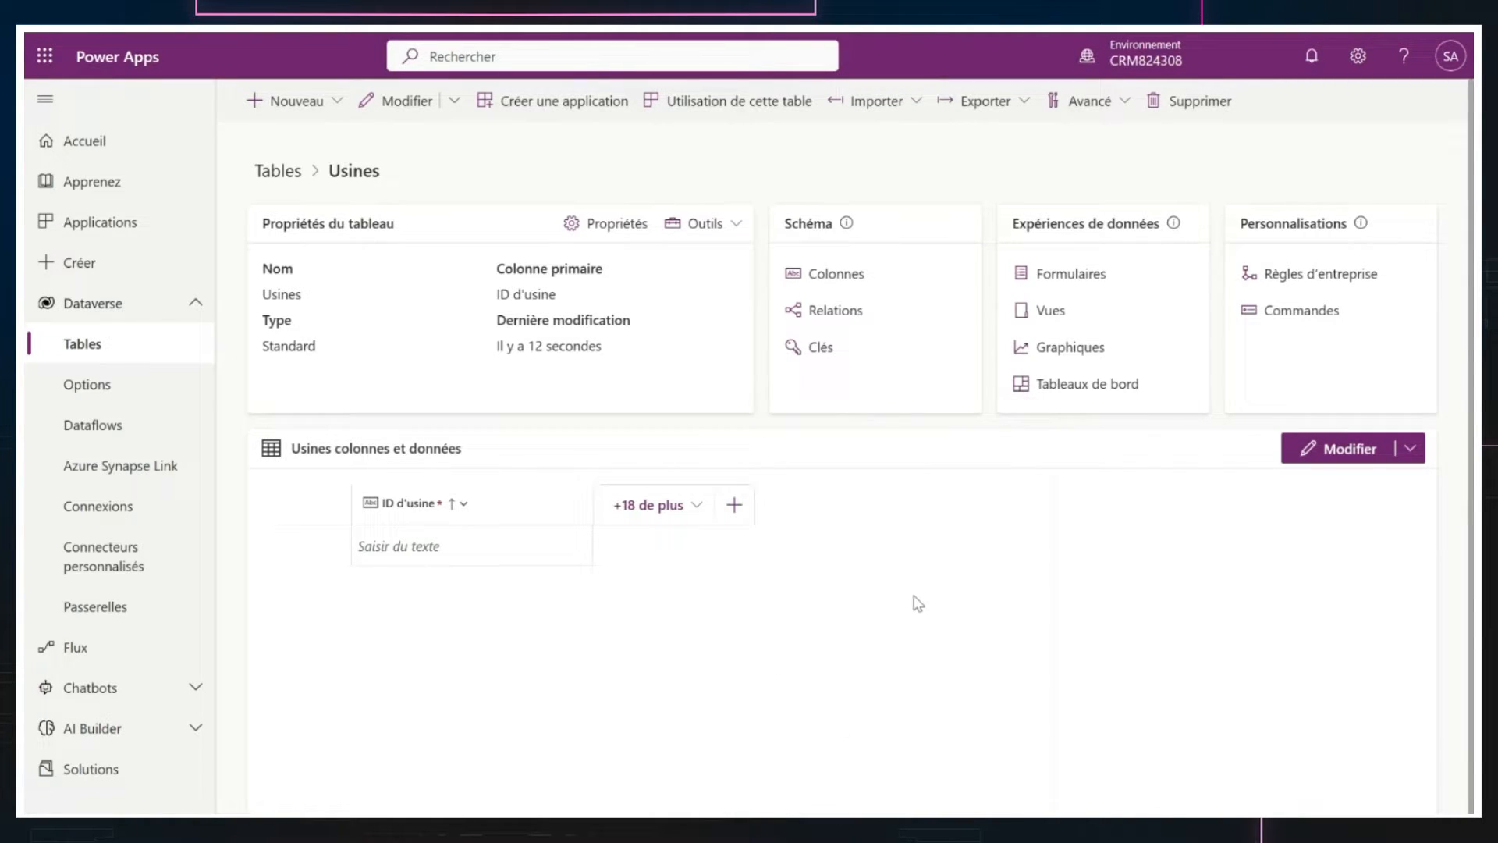
click(743, 505)
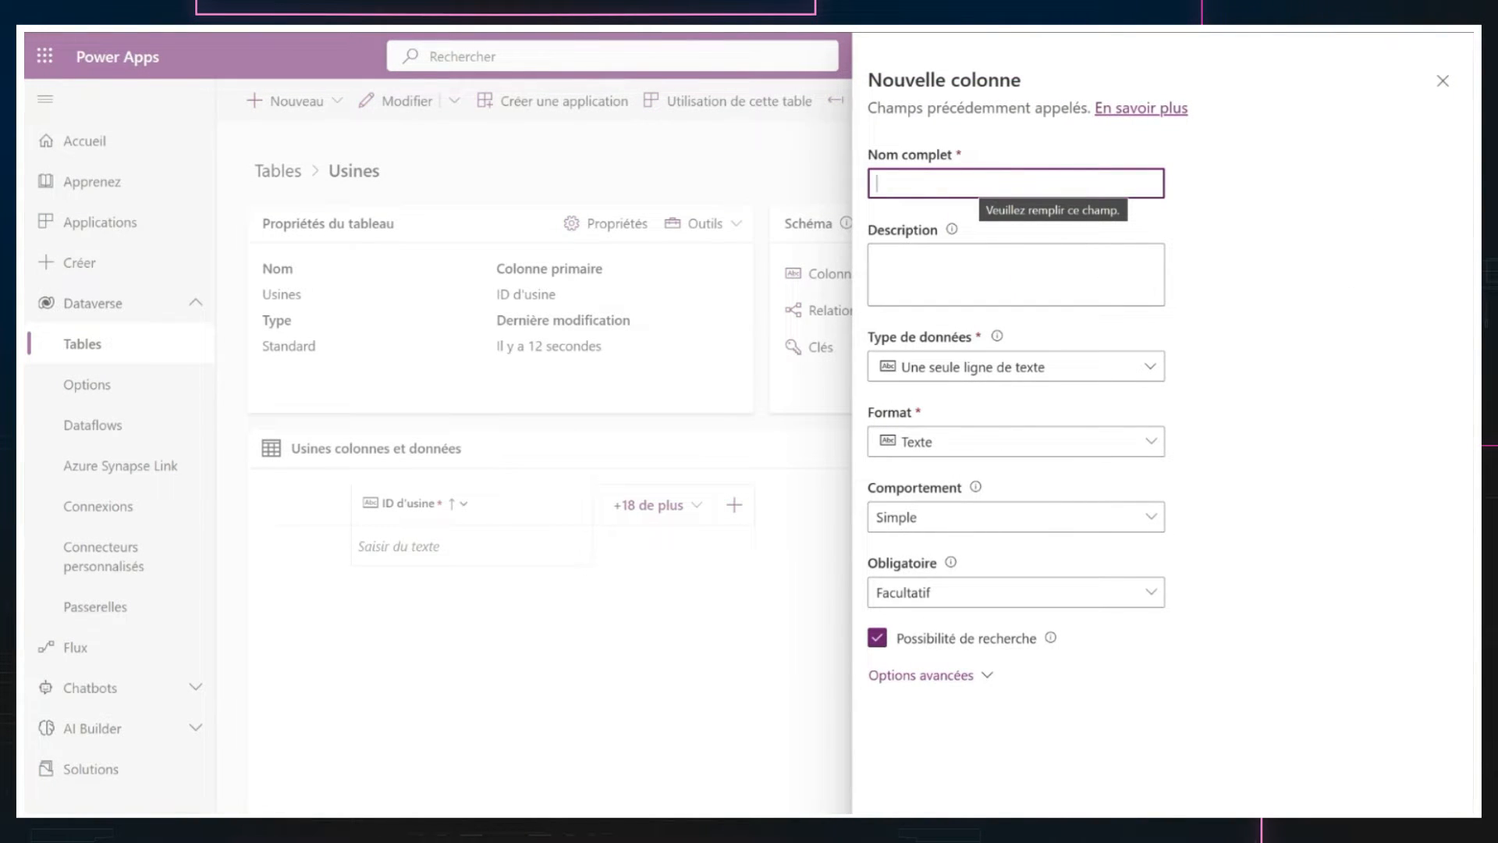
text(ays)
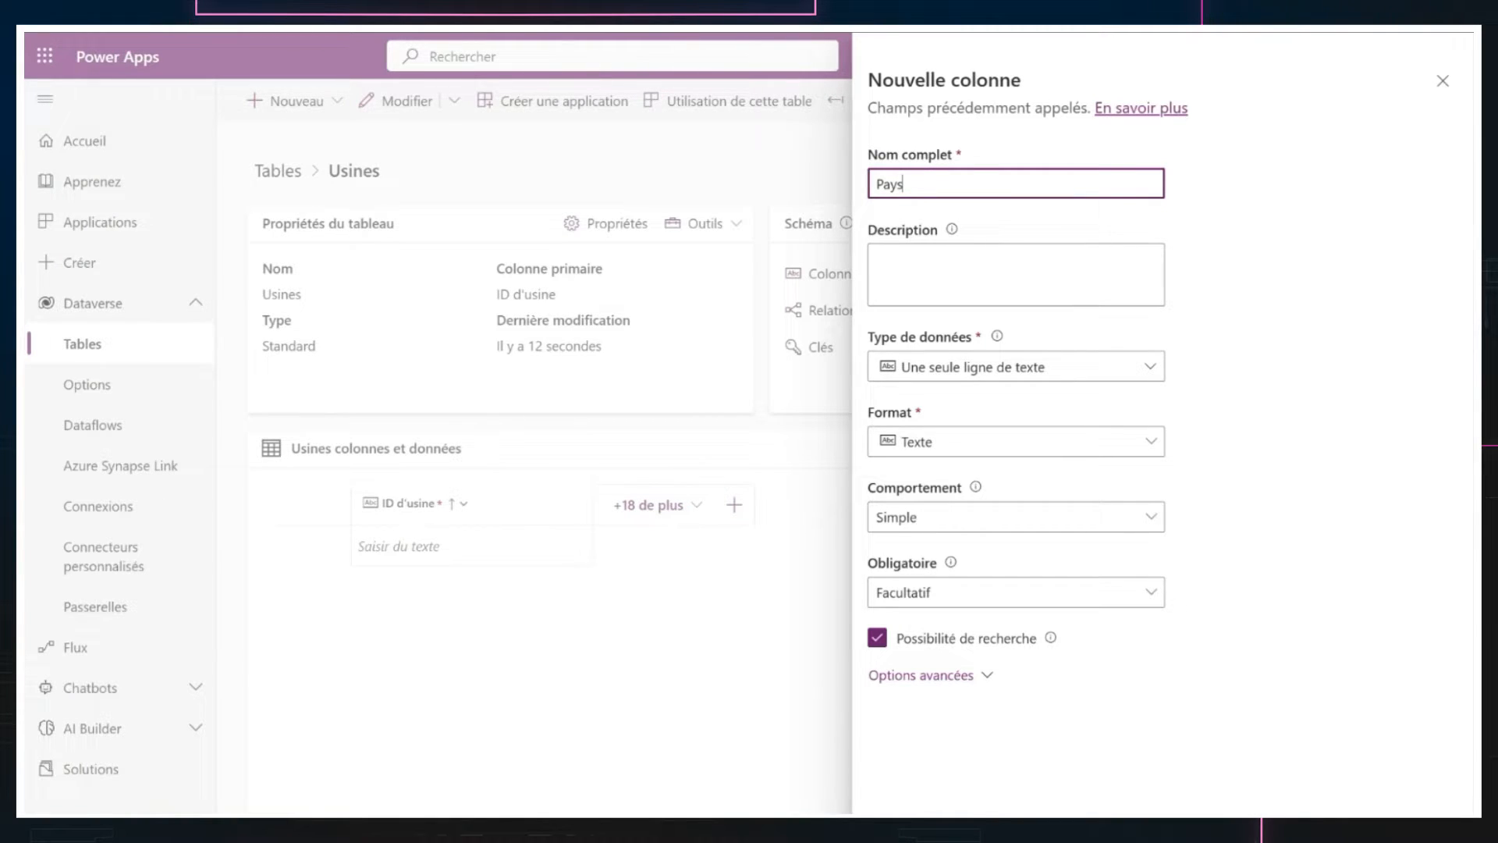
click(967, 365)
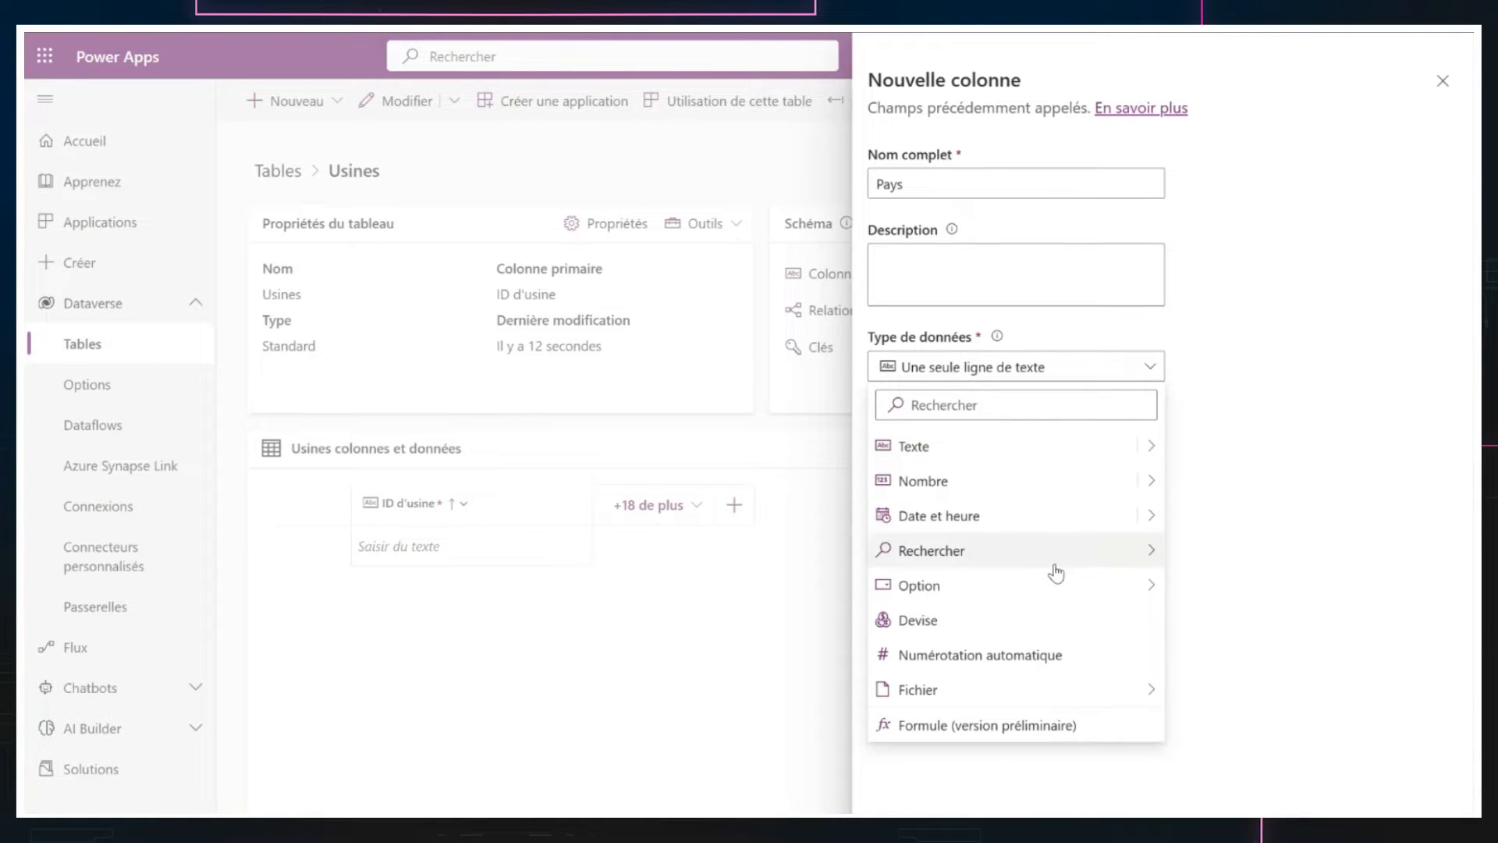
mouse_move(1129, 595)
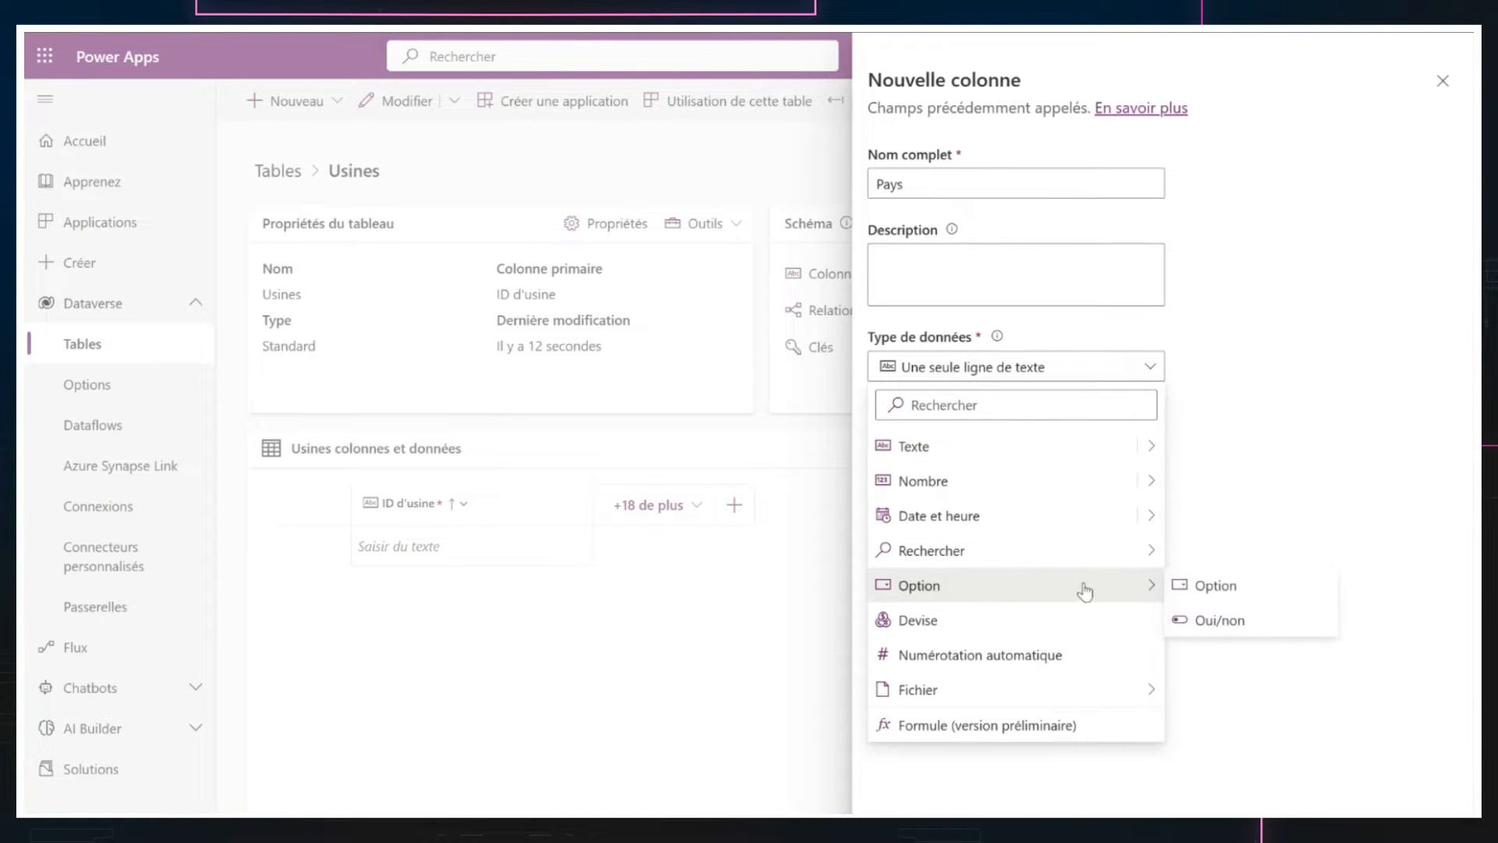
click(1222, 593)
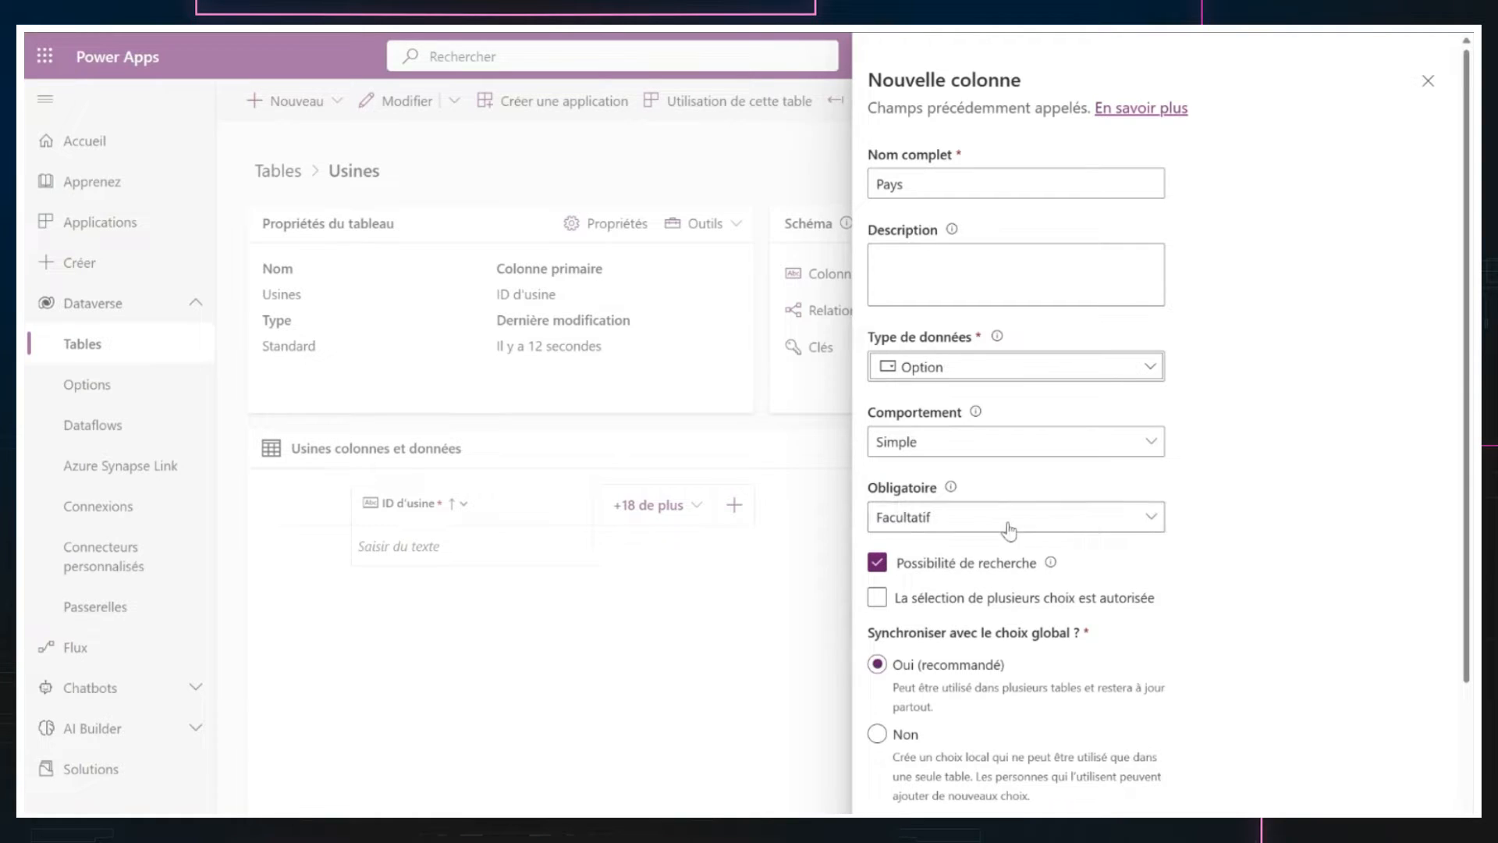
- Make the Pays column a local choice not synchronized with a global one, with the labels France, USA and Allemagne
scroll(1242, 568, down, 1)
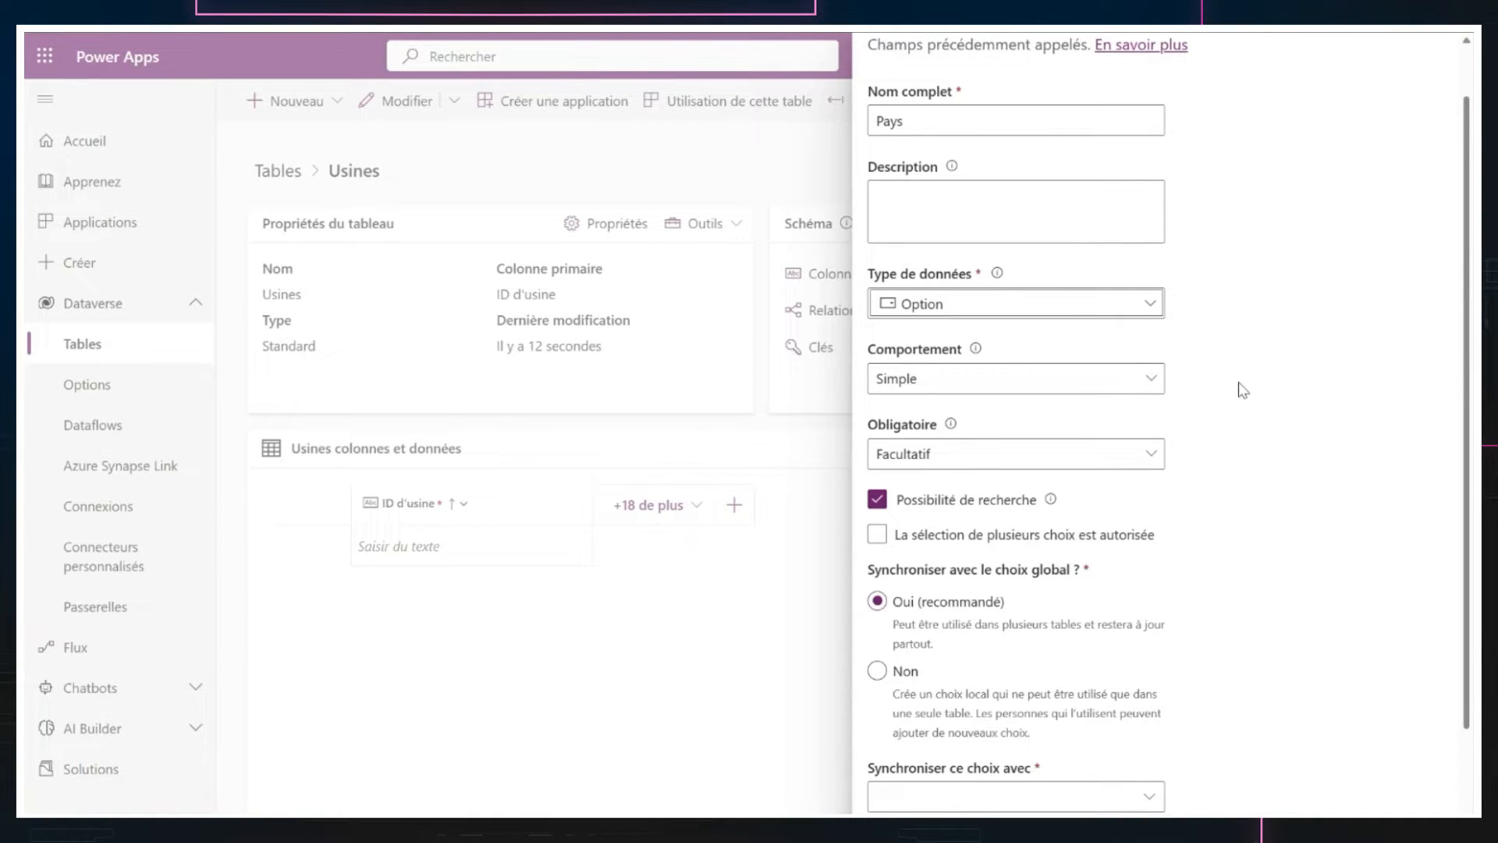
scroll(1242, 390, down, 3)
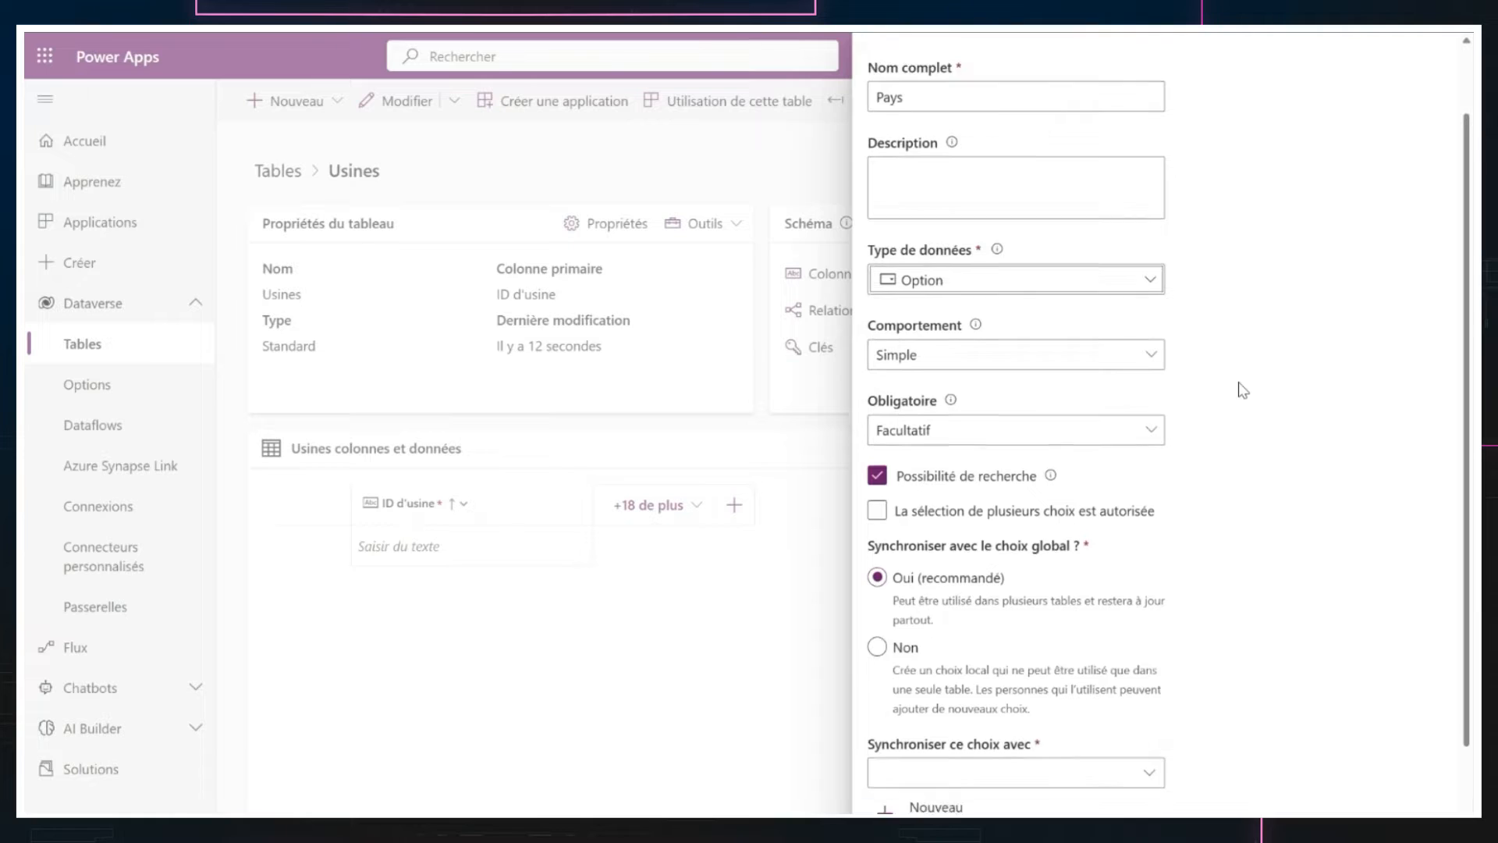
key(Down)
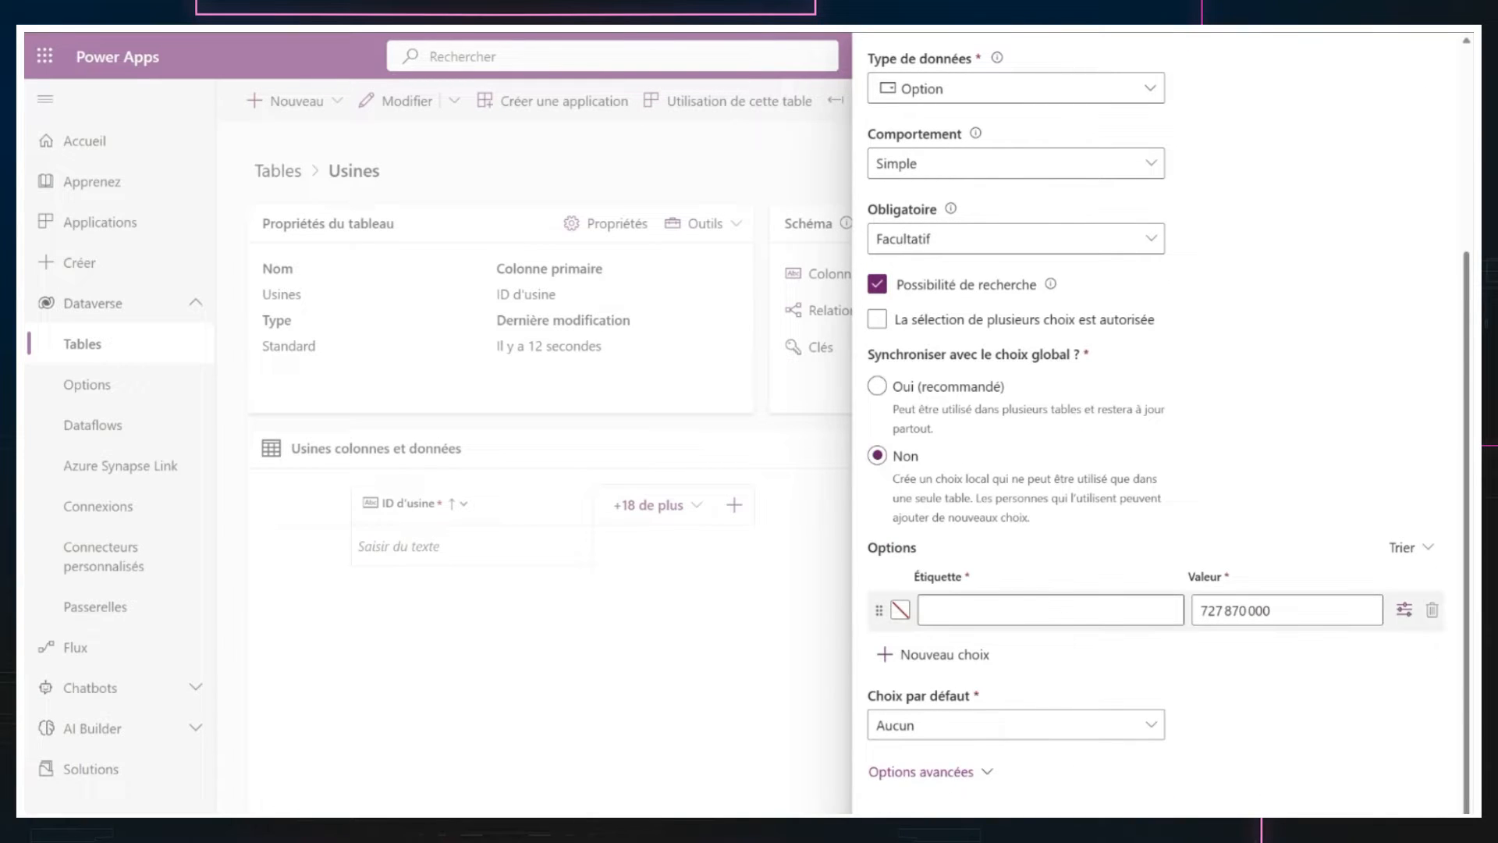
click(972, 608)
text(France)
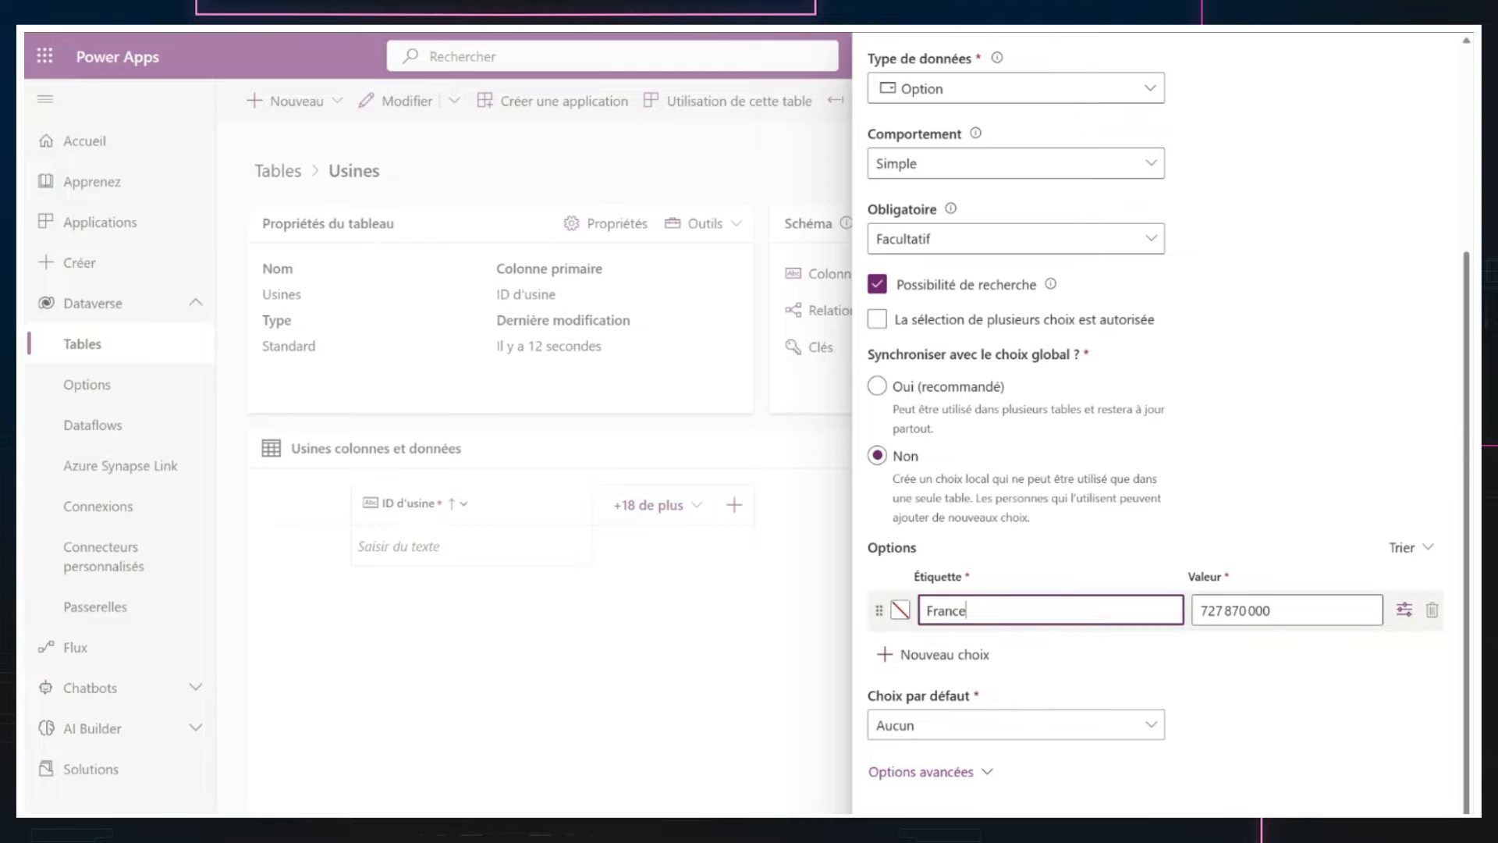
click(952, 658)
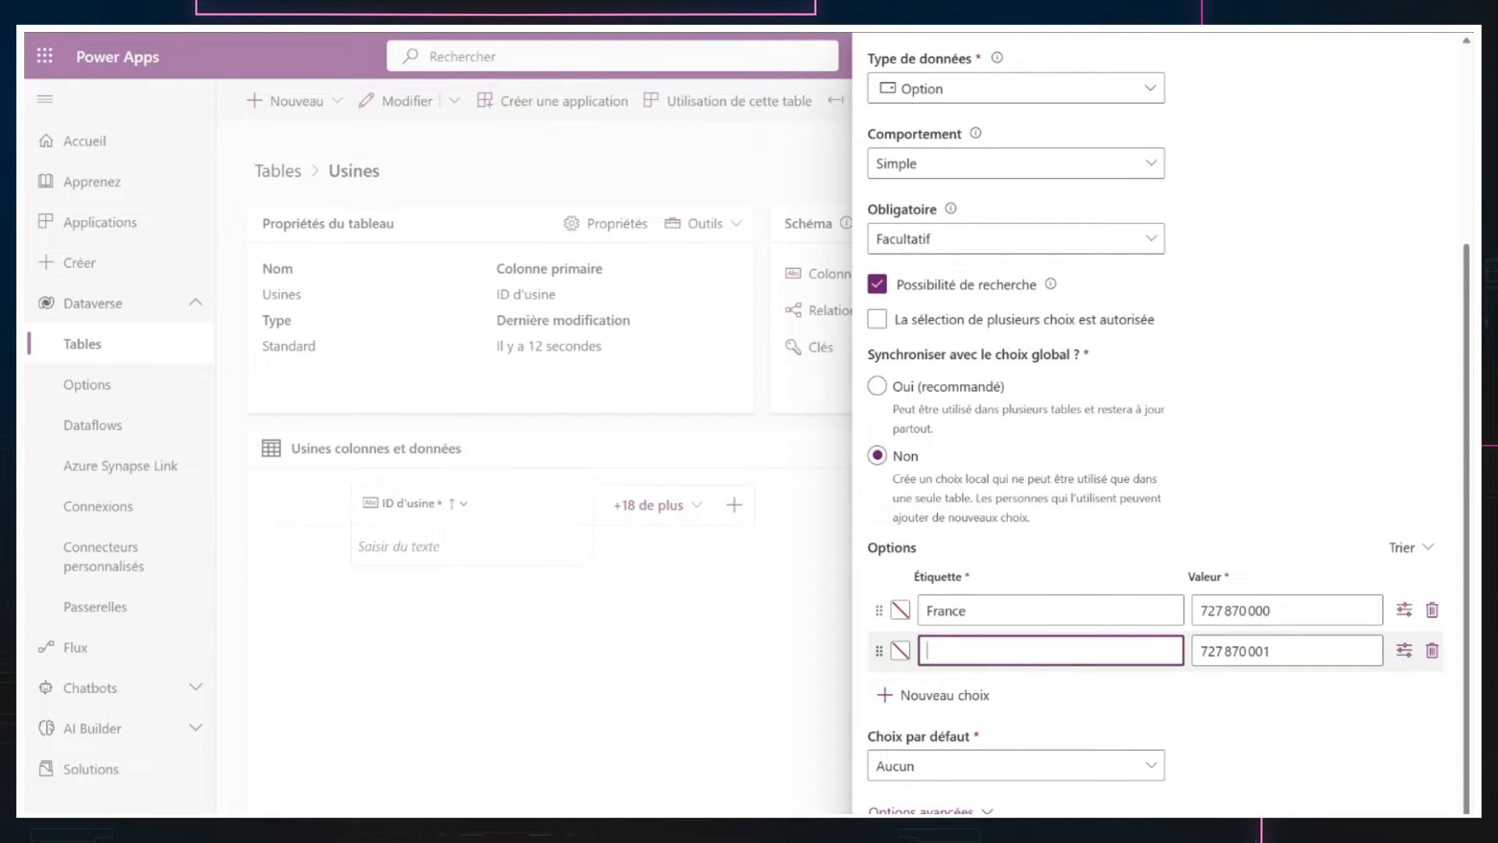
text(USA)
click(985, 679)
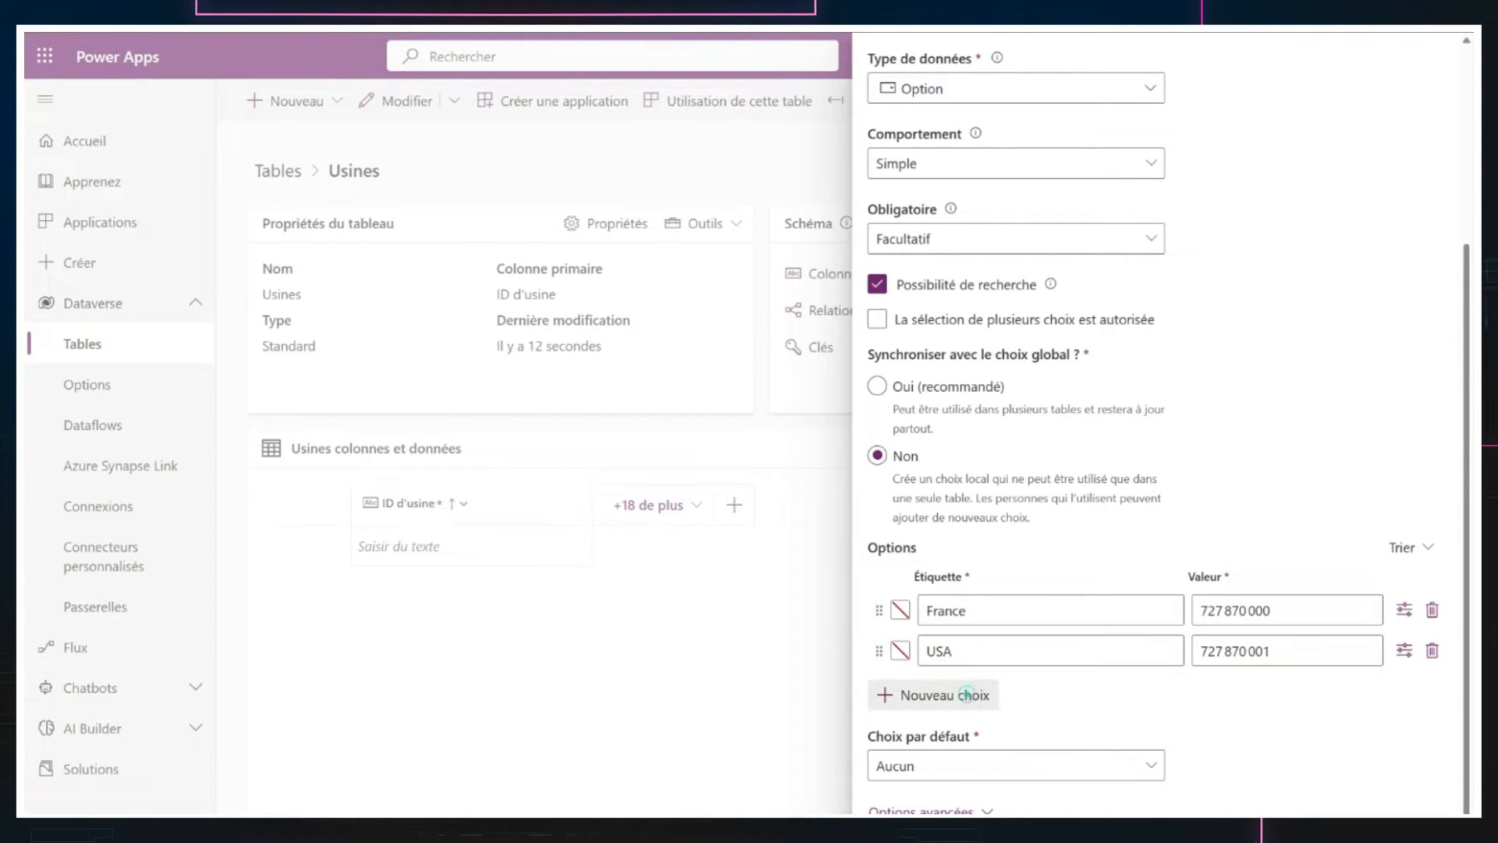
text(Allemagne)
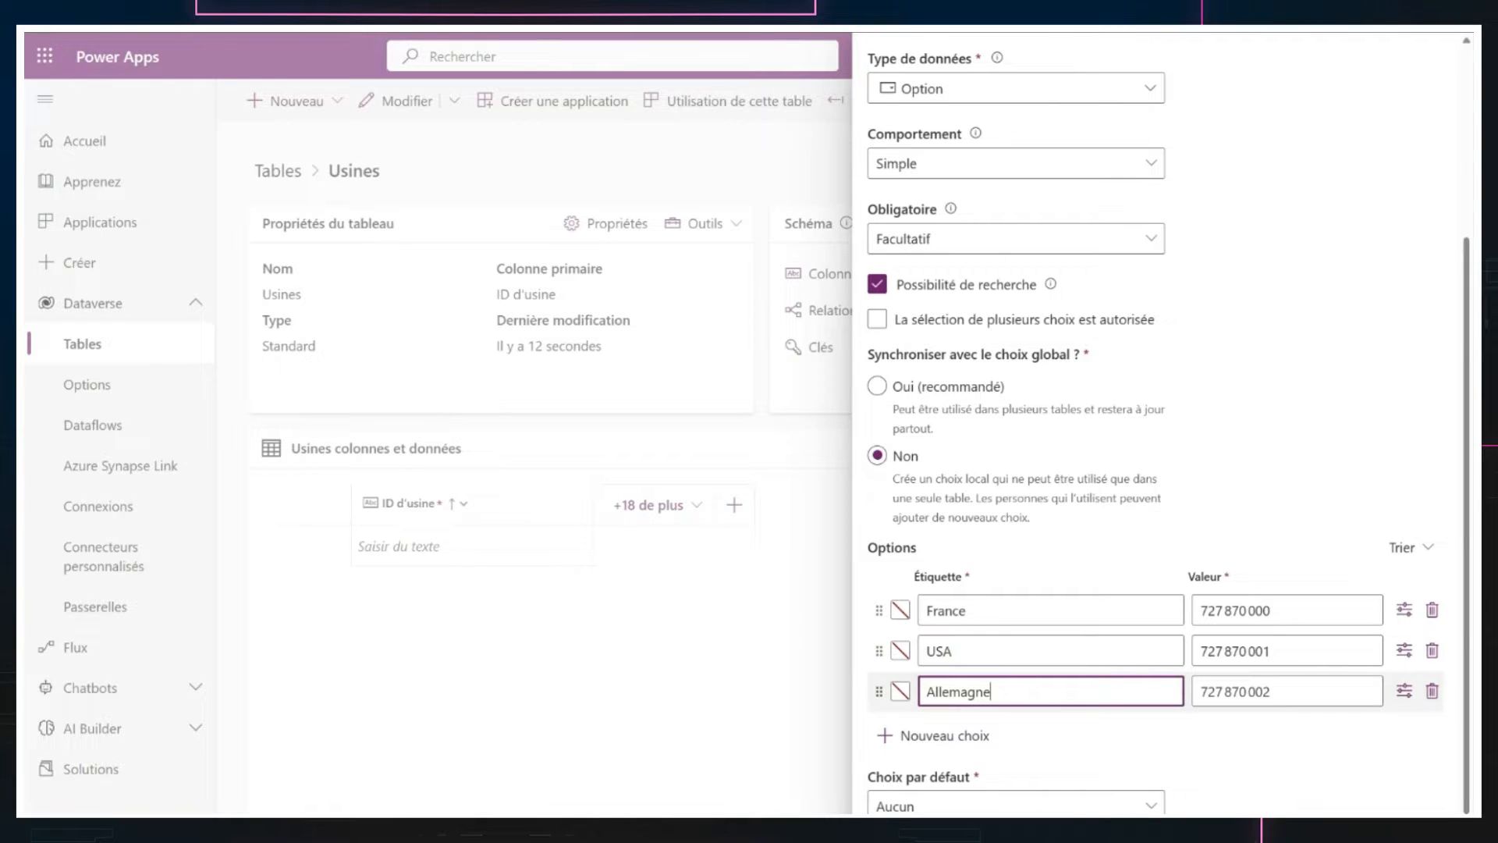
- Set the choice values to 1 for France, 2 for USA and 3 for Allemagne, and save the column without a default choice
scroll(996, 695, down, 1)
click(1287, 529)
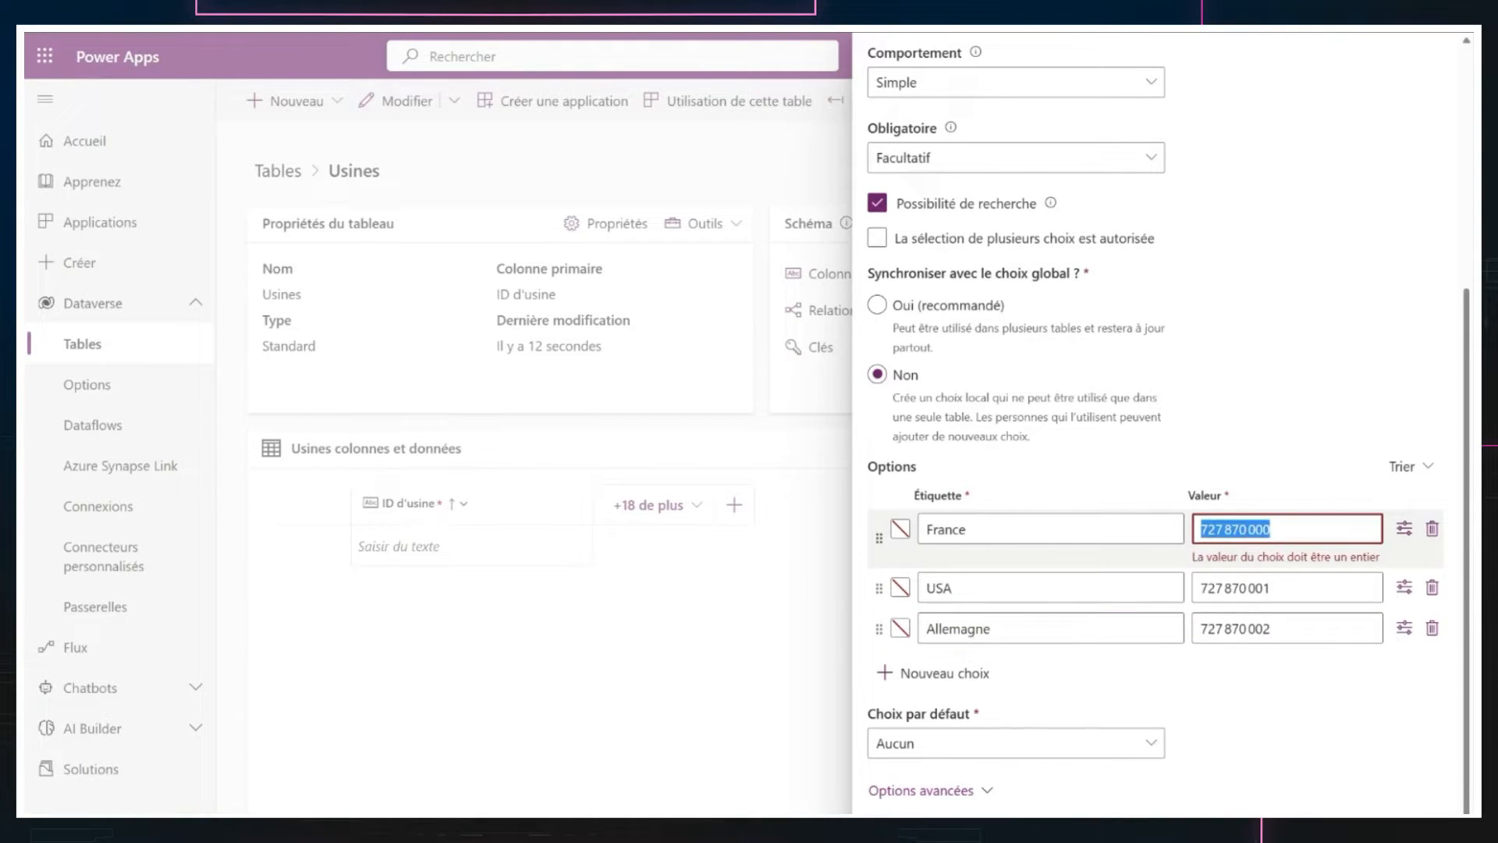
text(1)
click(1278, 570)
text(2)
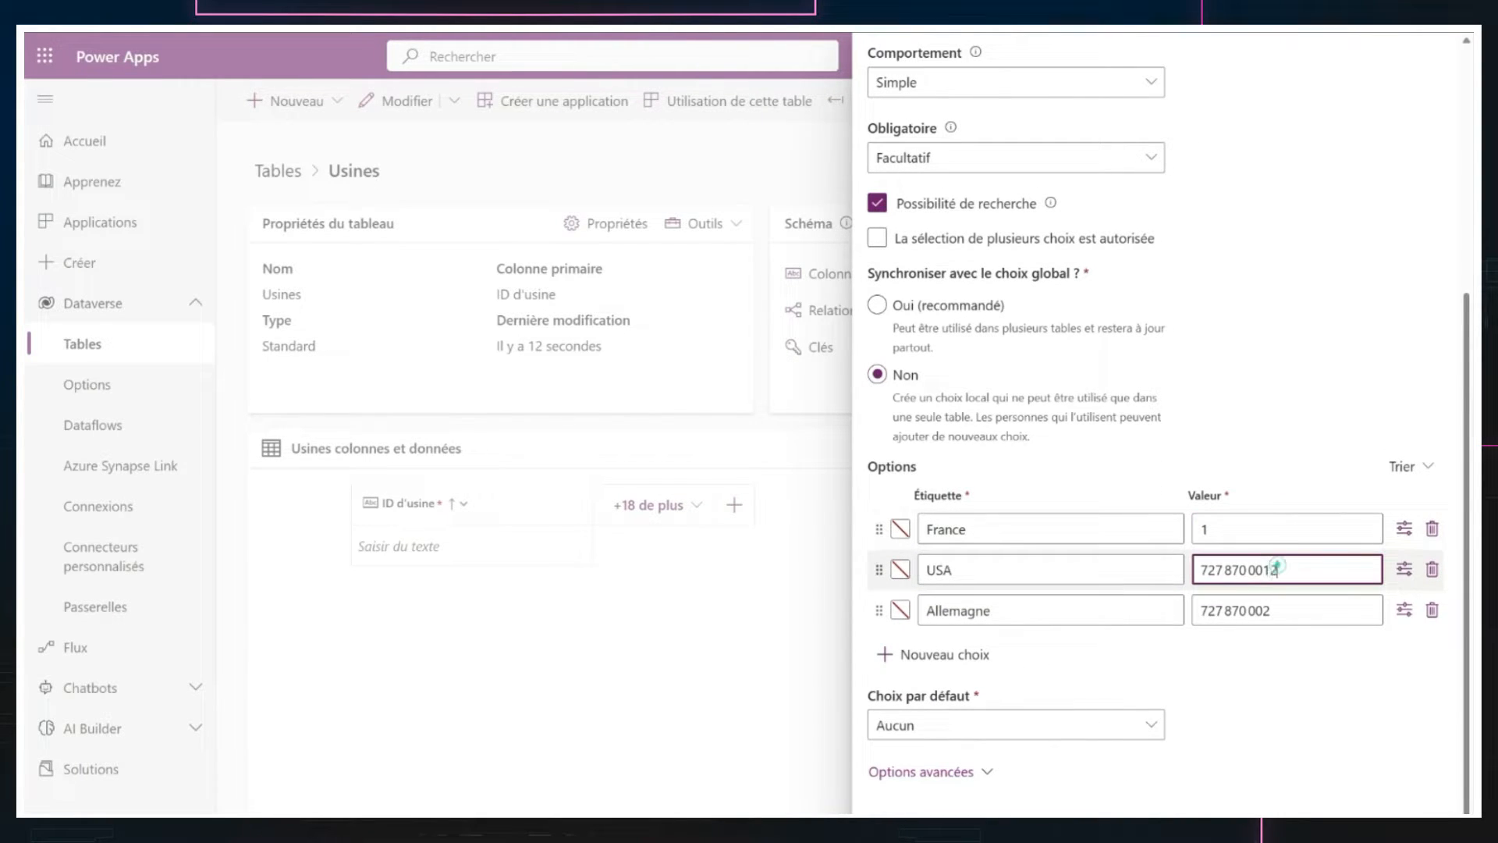
double_click(1302, 570)
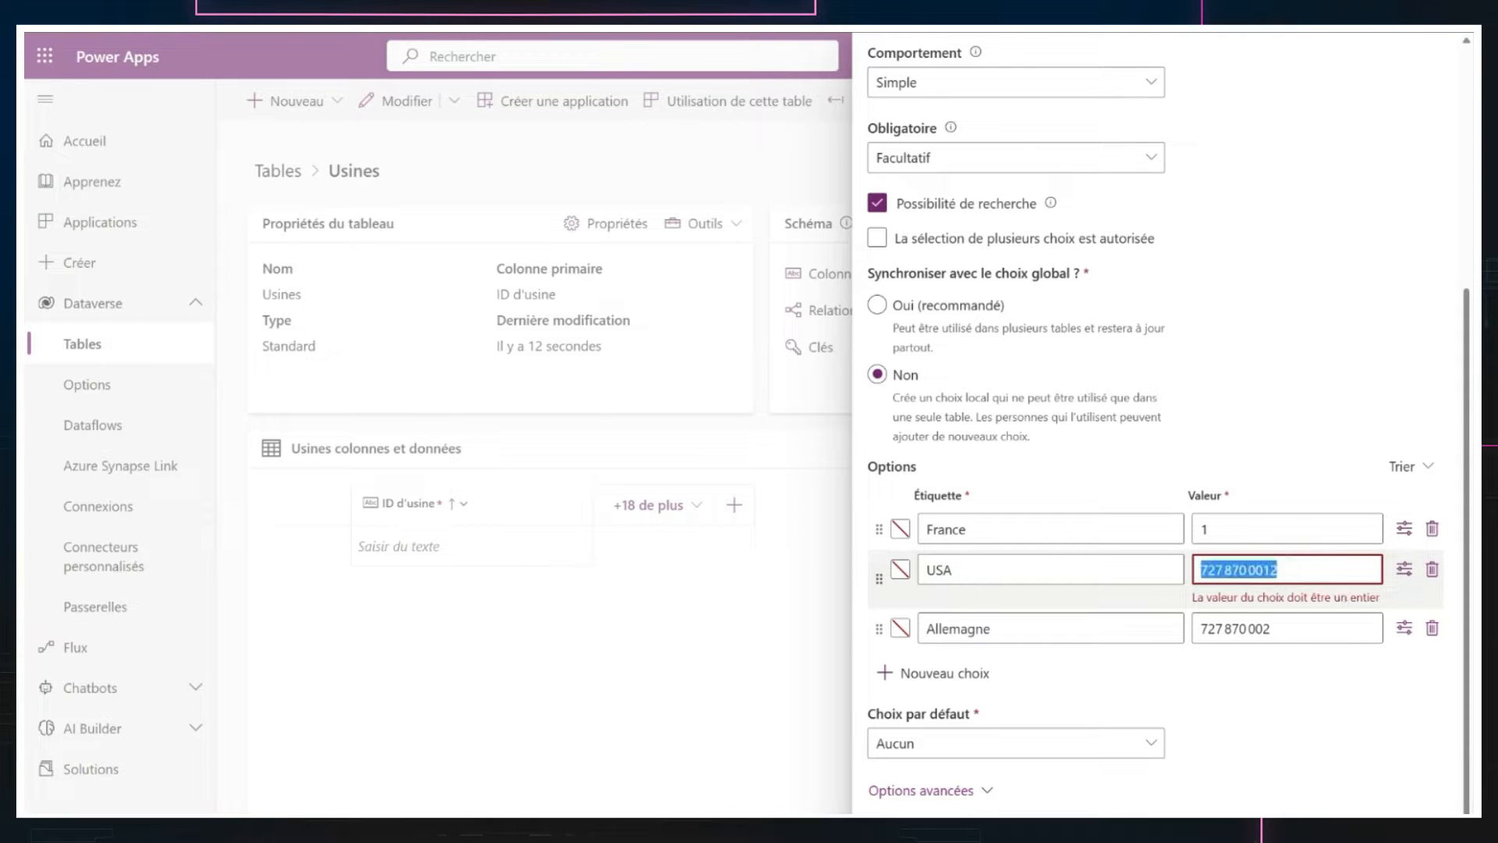
text(2)
double_click(1271, 611)
text(3)
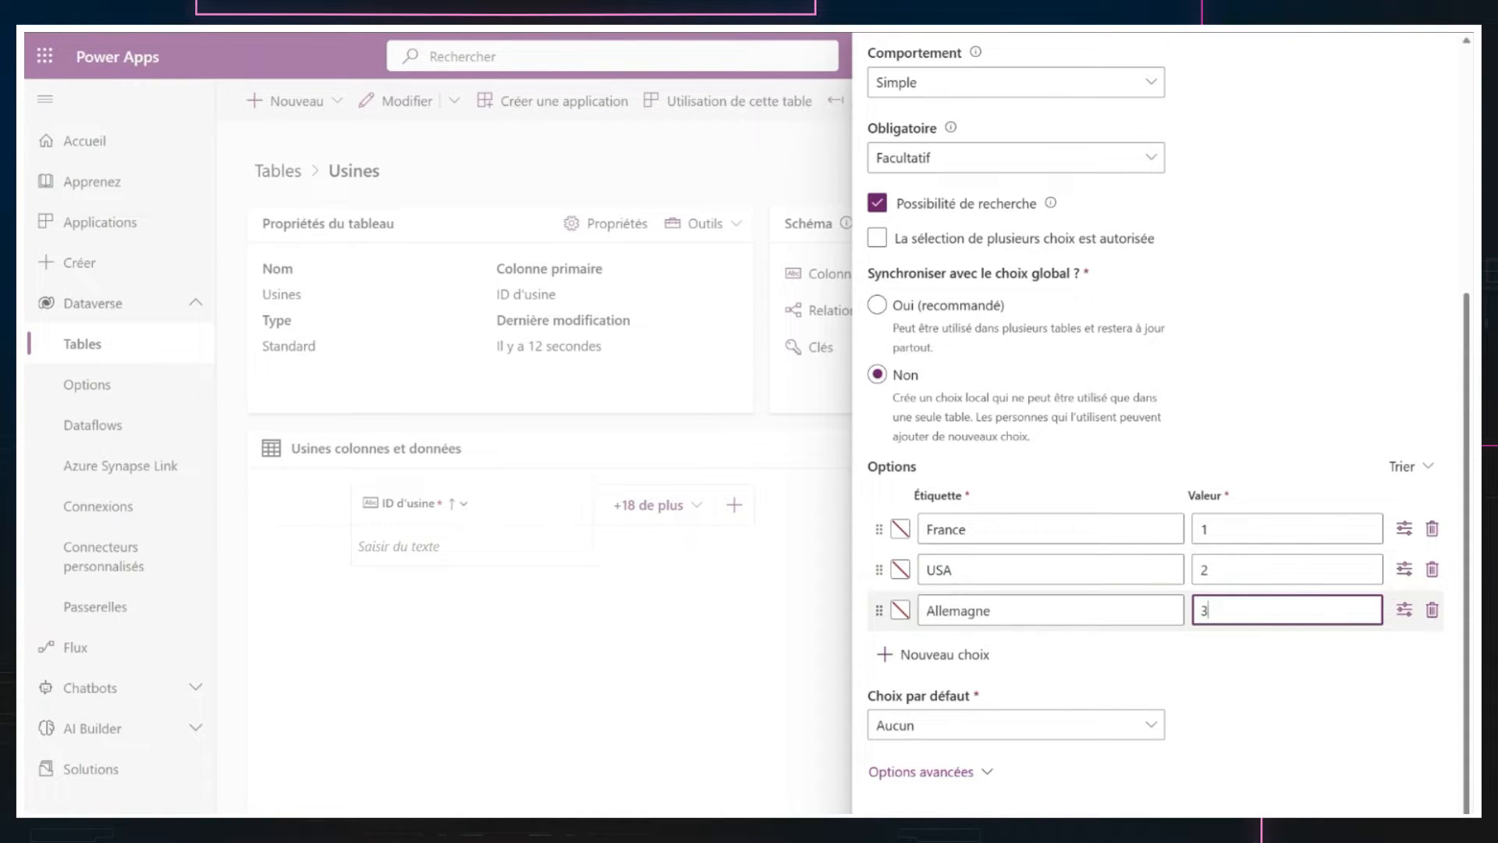
click(1043, 722)
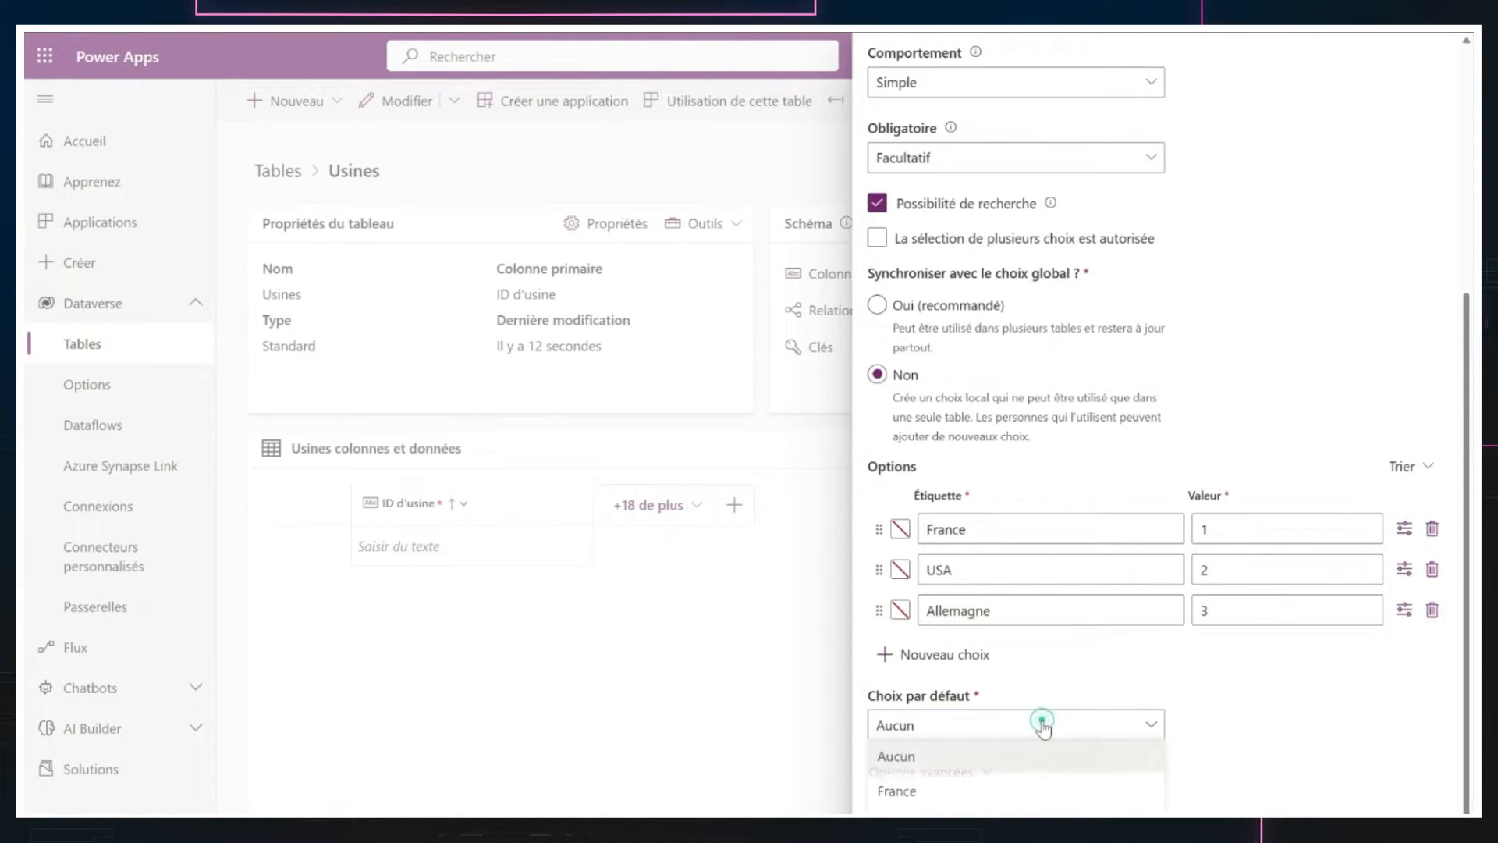
click(1260, 759)
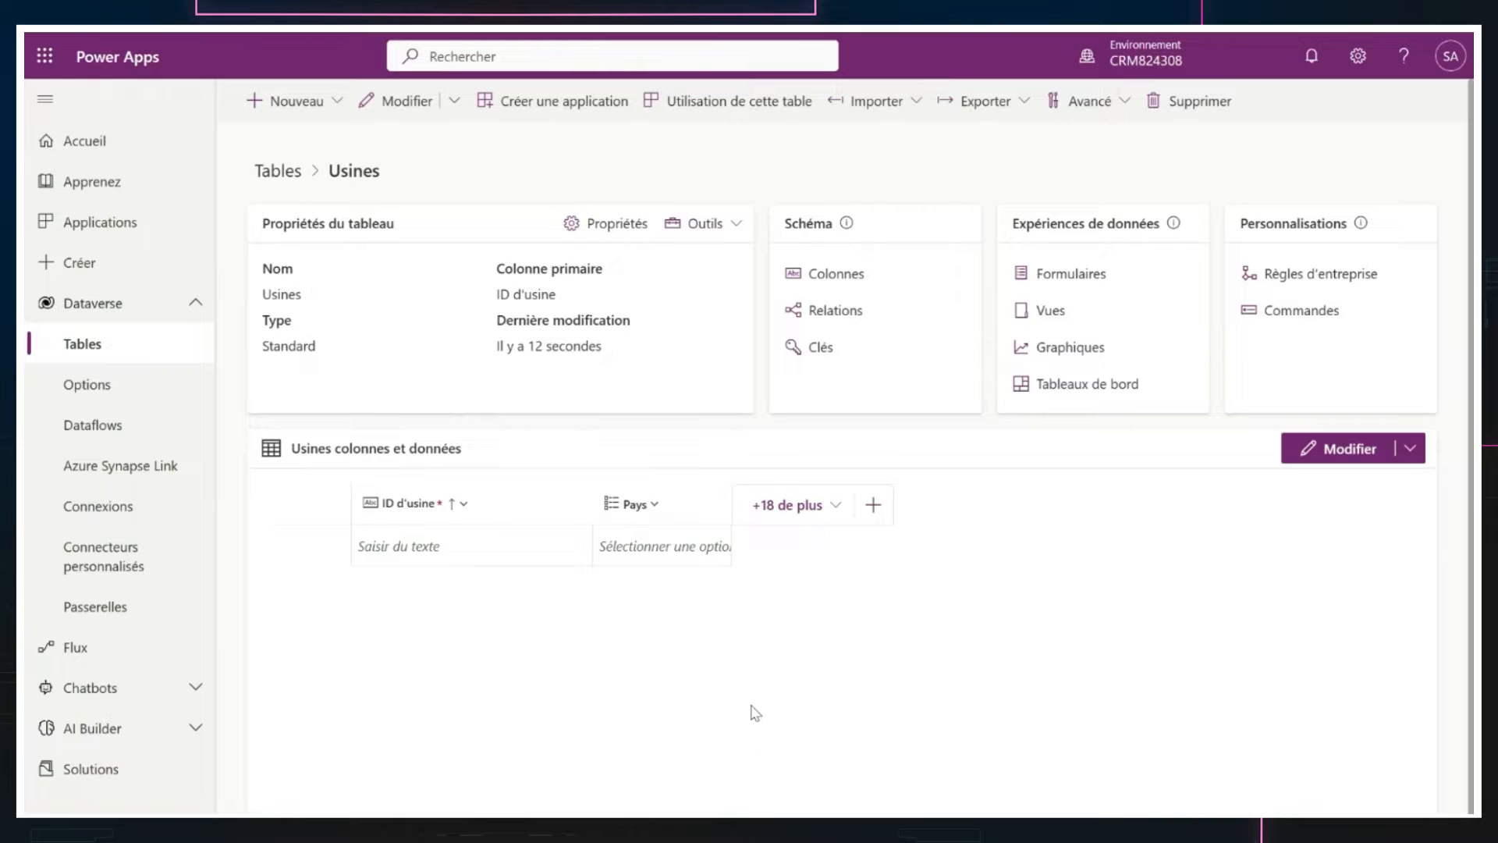
- Add a record to the Usines table with ID d'usine 001 and Pays set to France
click(463, 554)
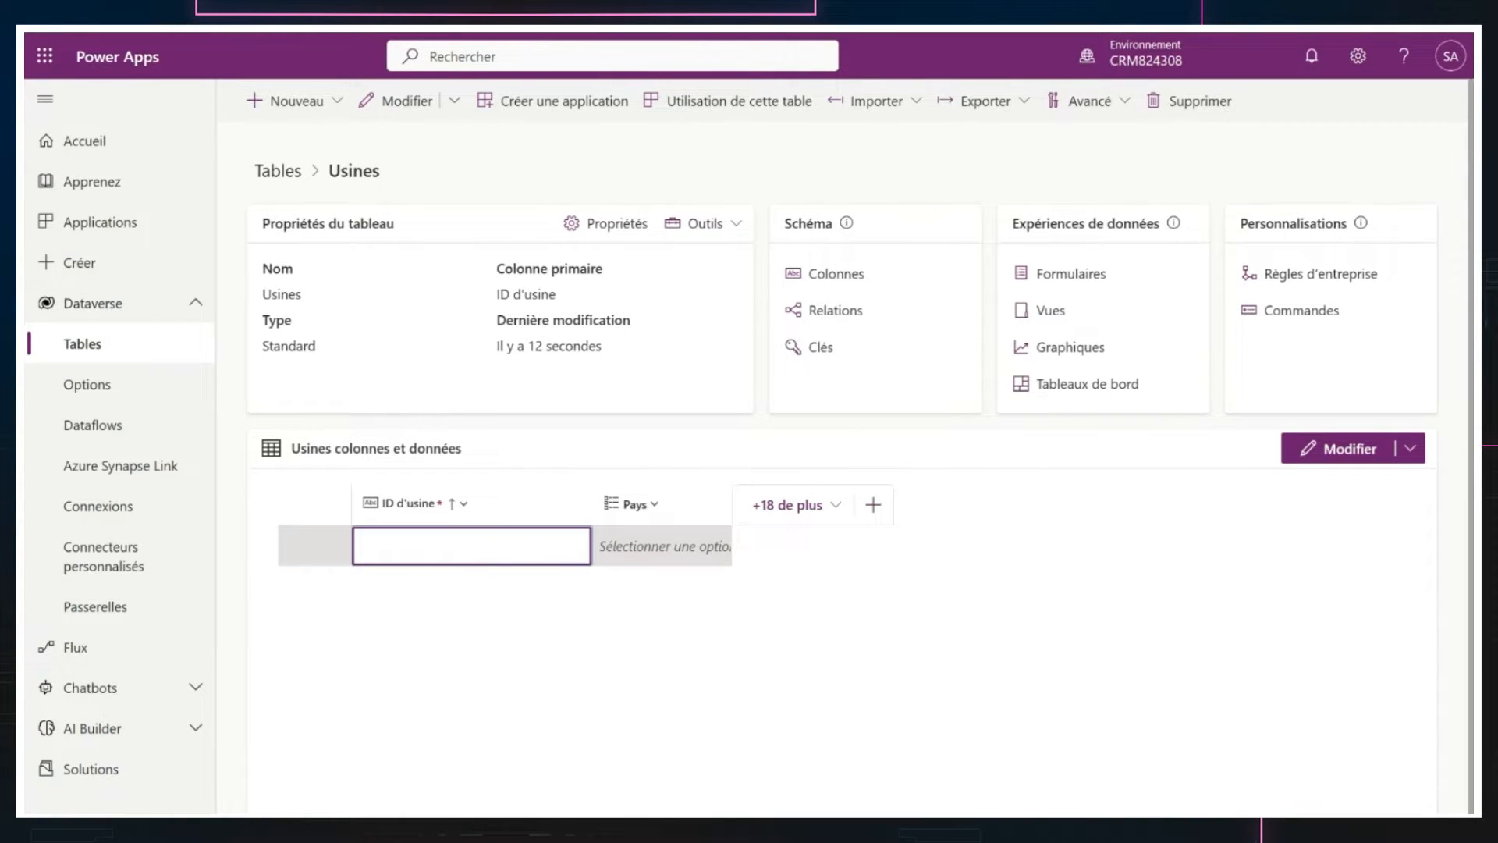
text(001)
click(638, 554)
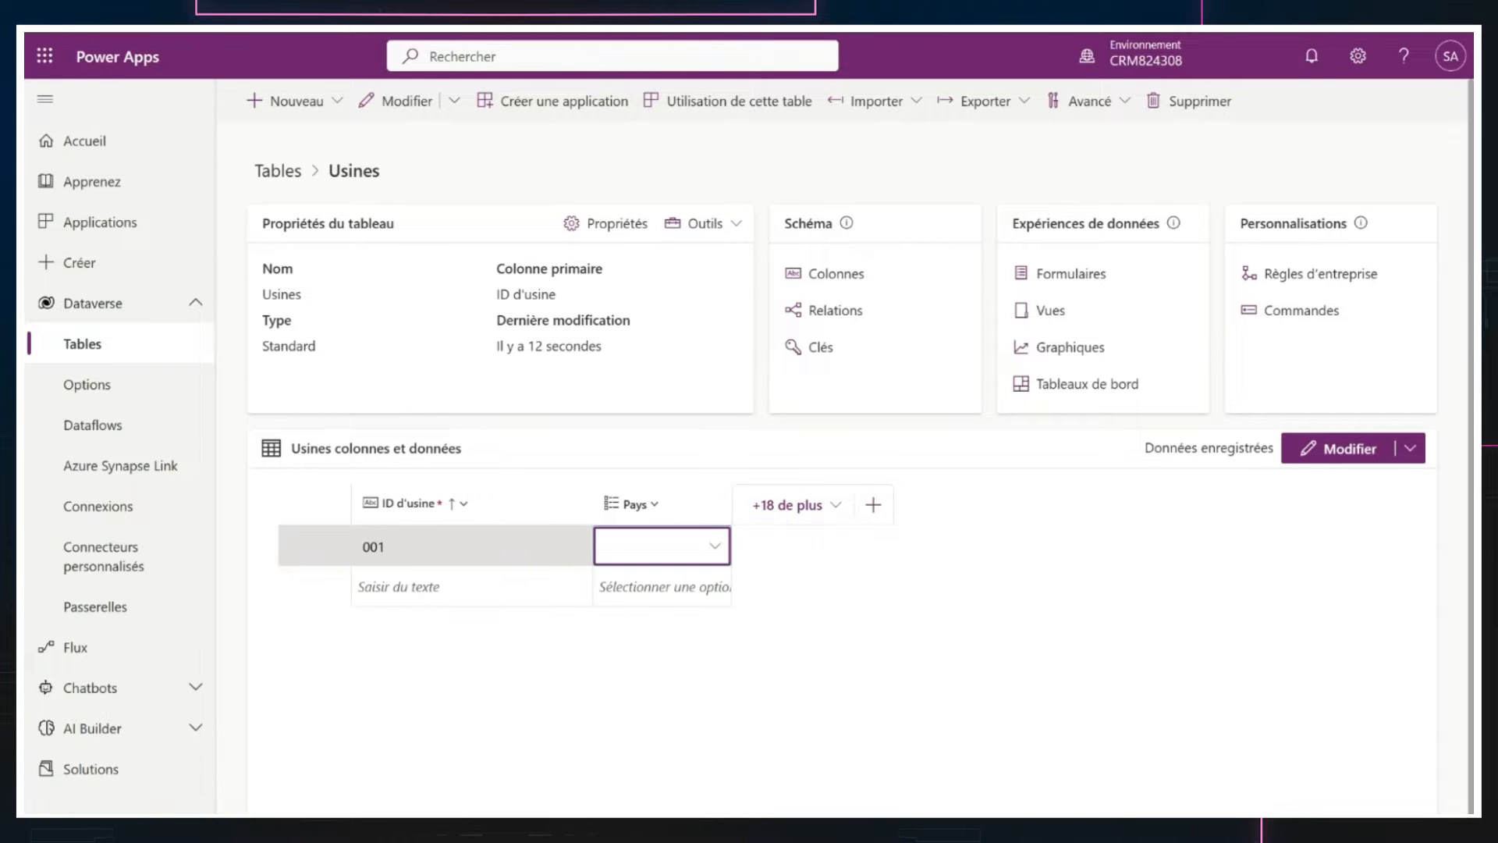
click(713, 546)
click(660, 578)
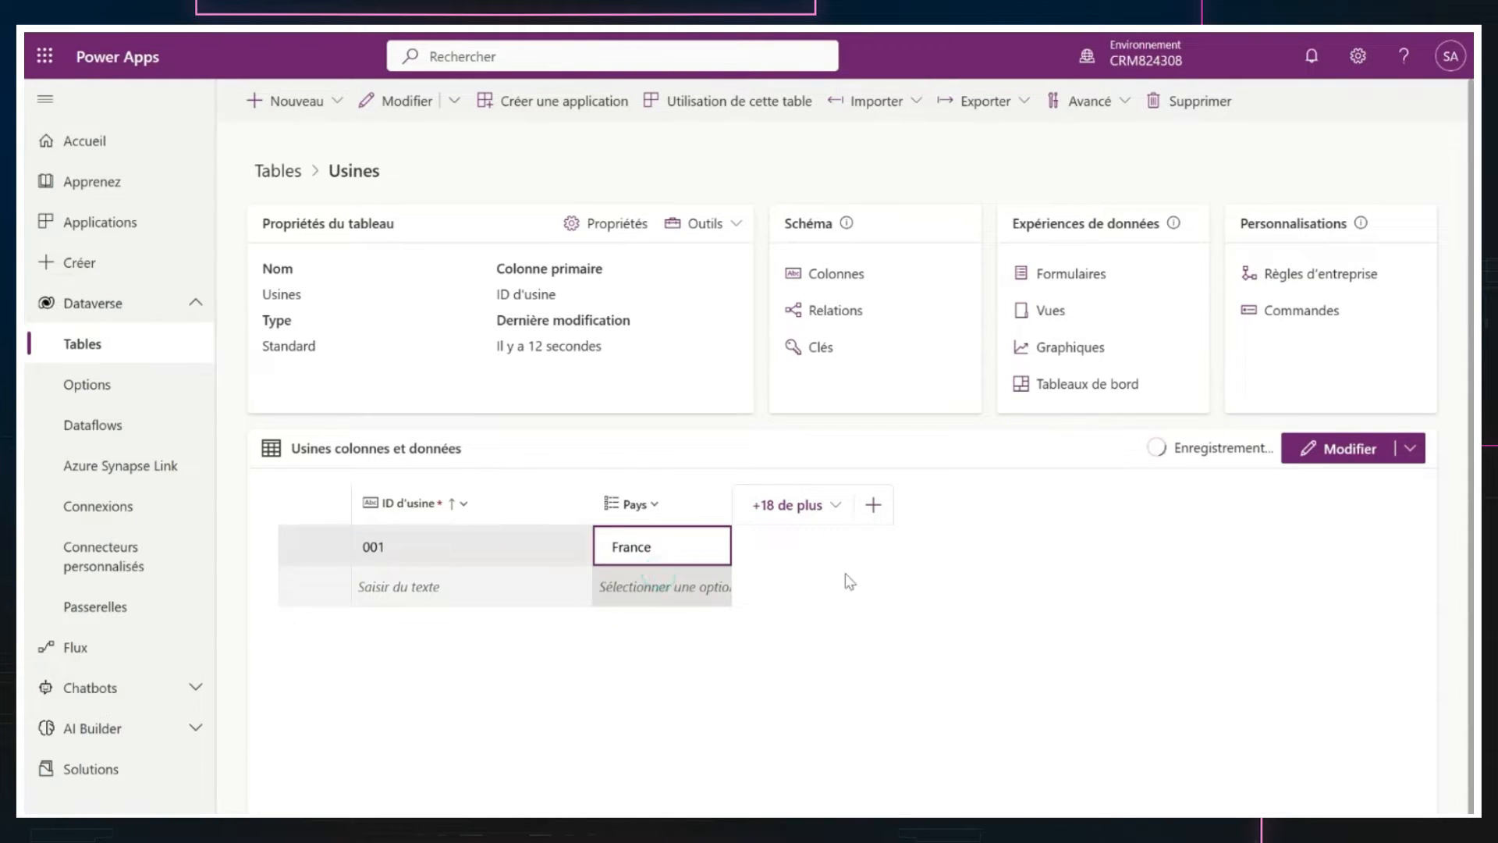
- Display the existing Usines identifier column in the table to examine the record's unique ID, and hide the column again
click(777, 515)
scroll(1028, 661, down, 6)
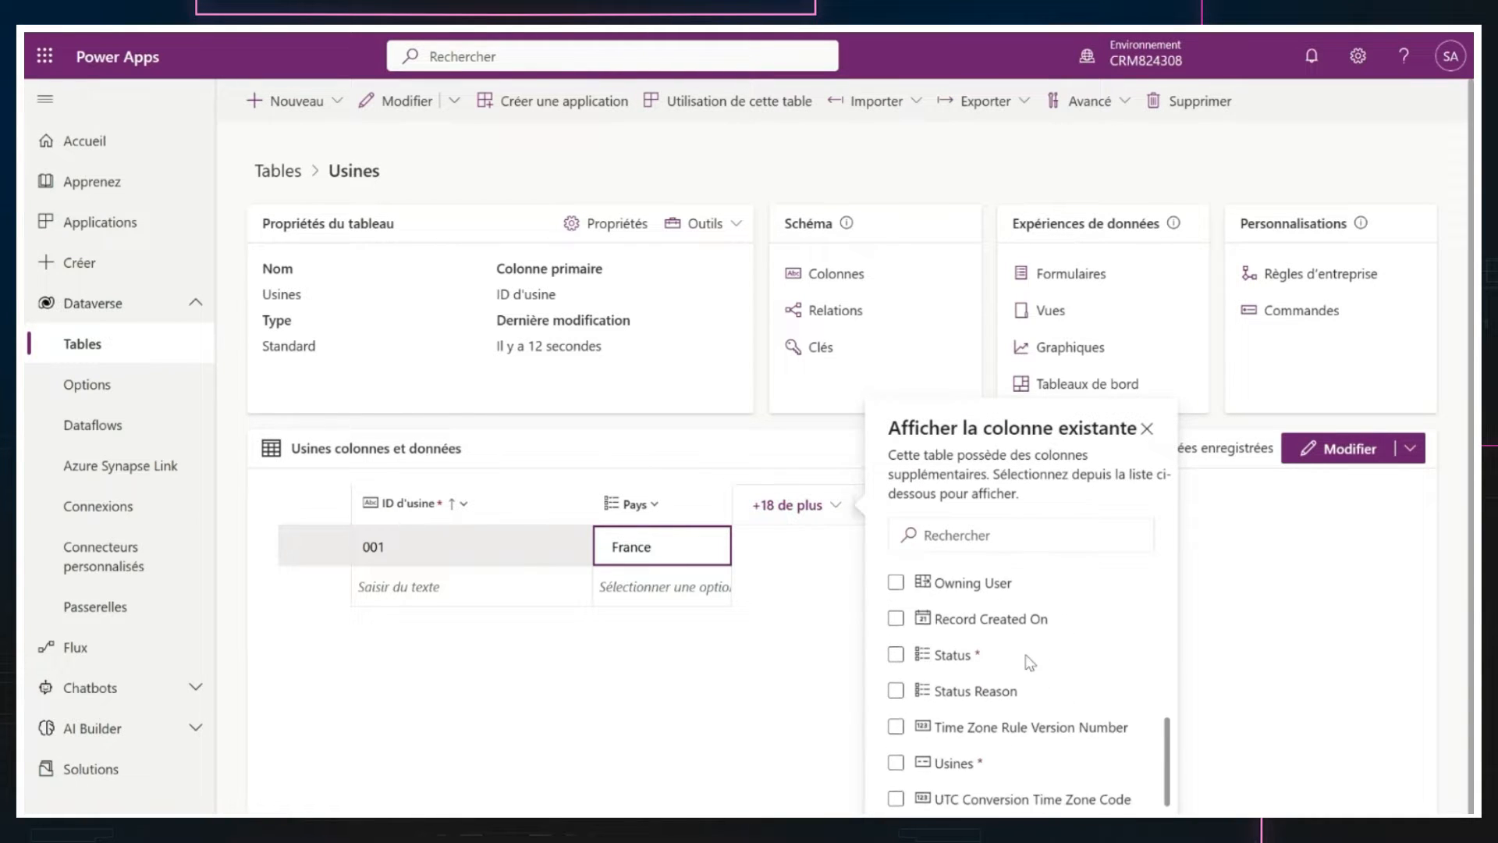
scroll(967, 726, down, 1)
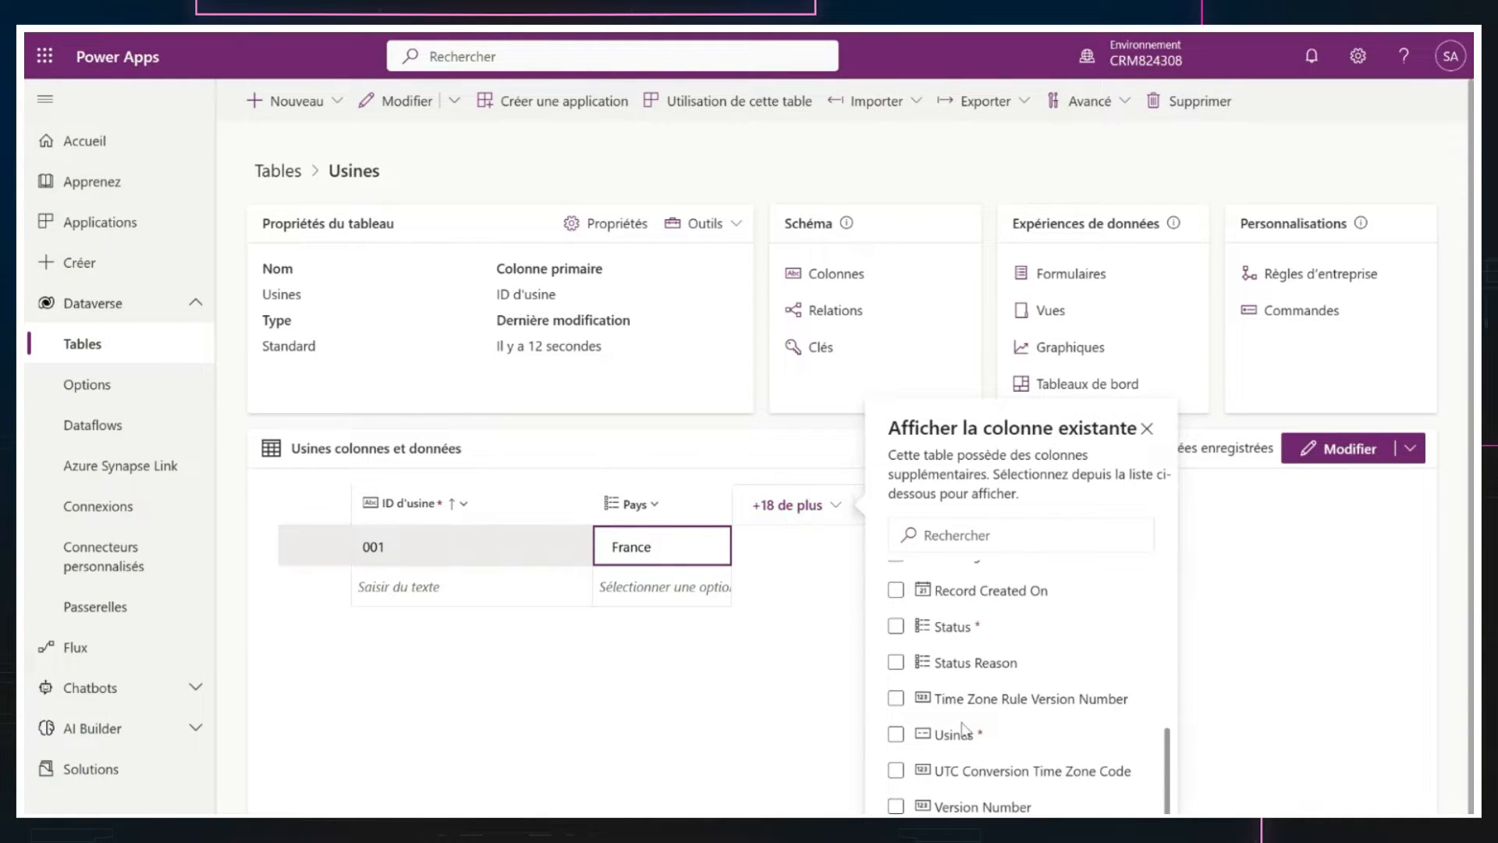
click(896, 734)
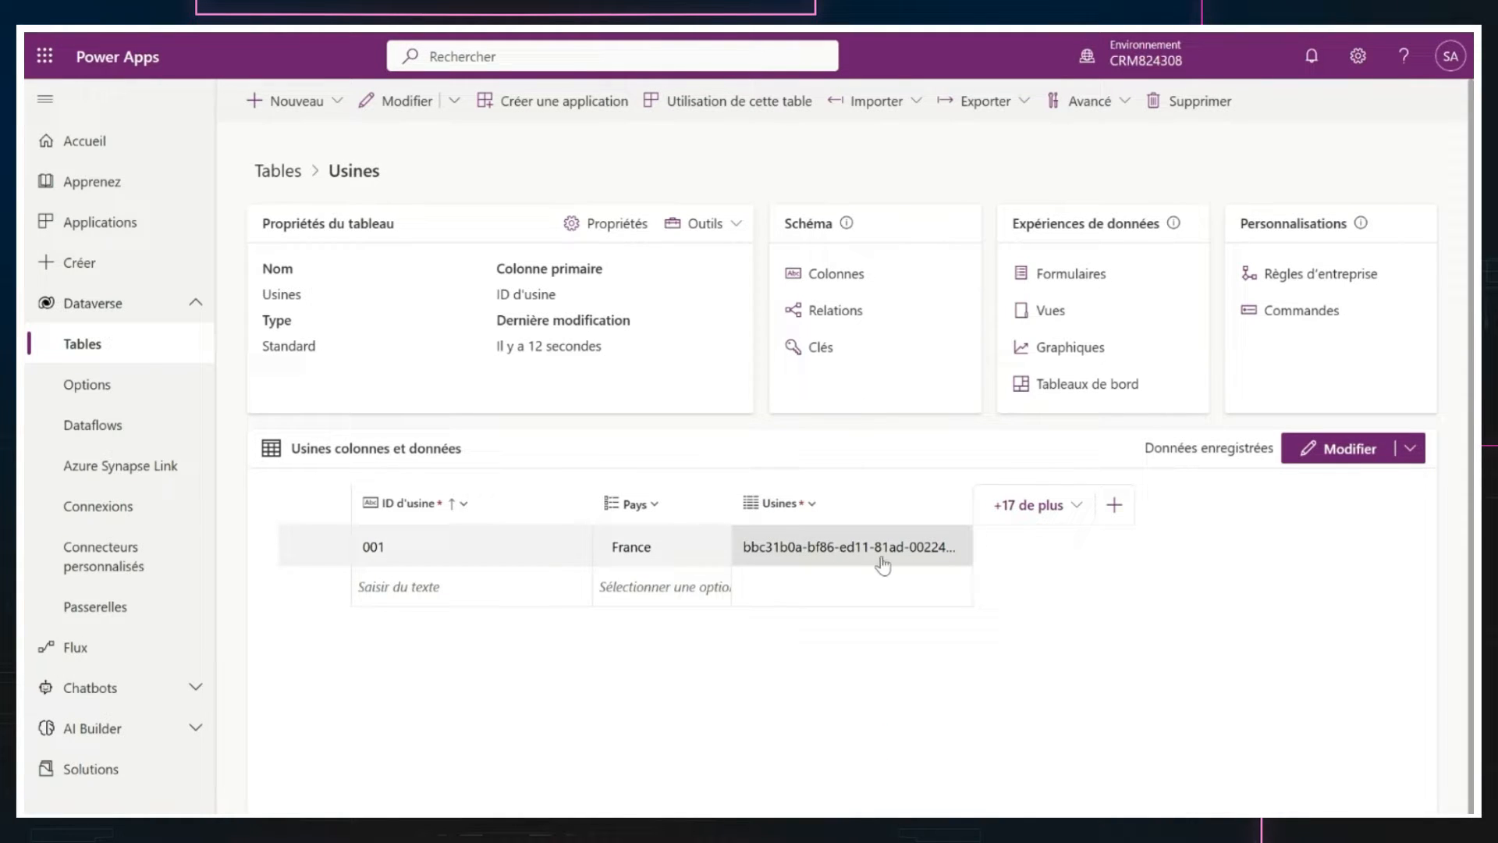
click(825, 502)
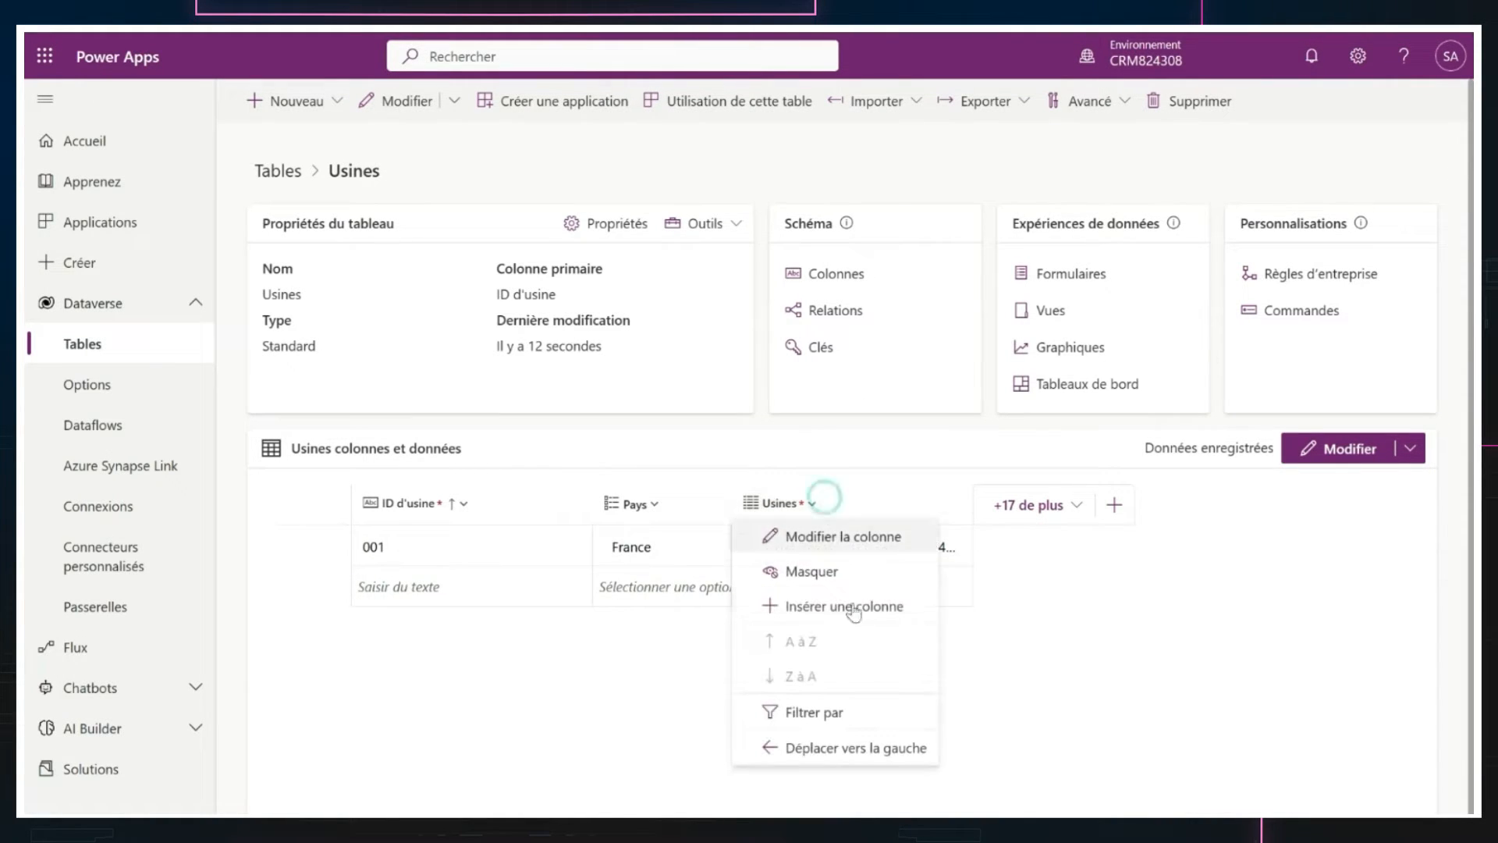
click(812, 570)
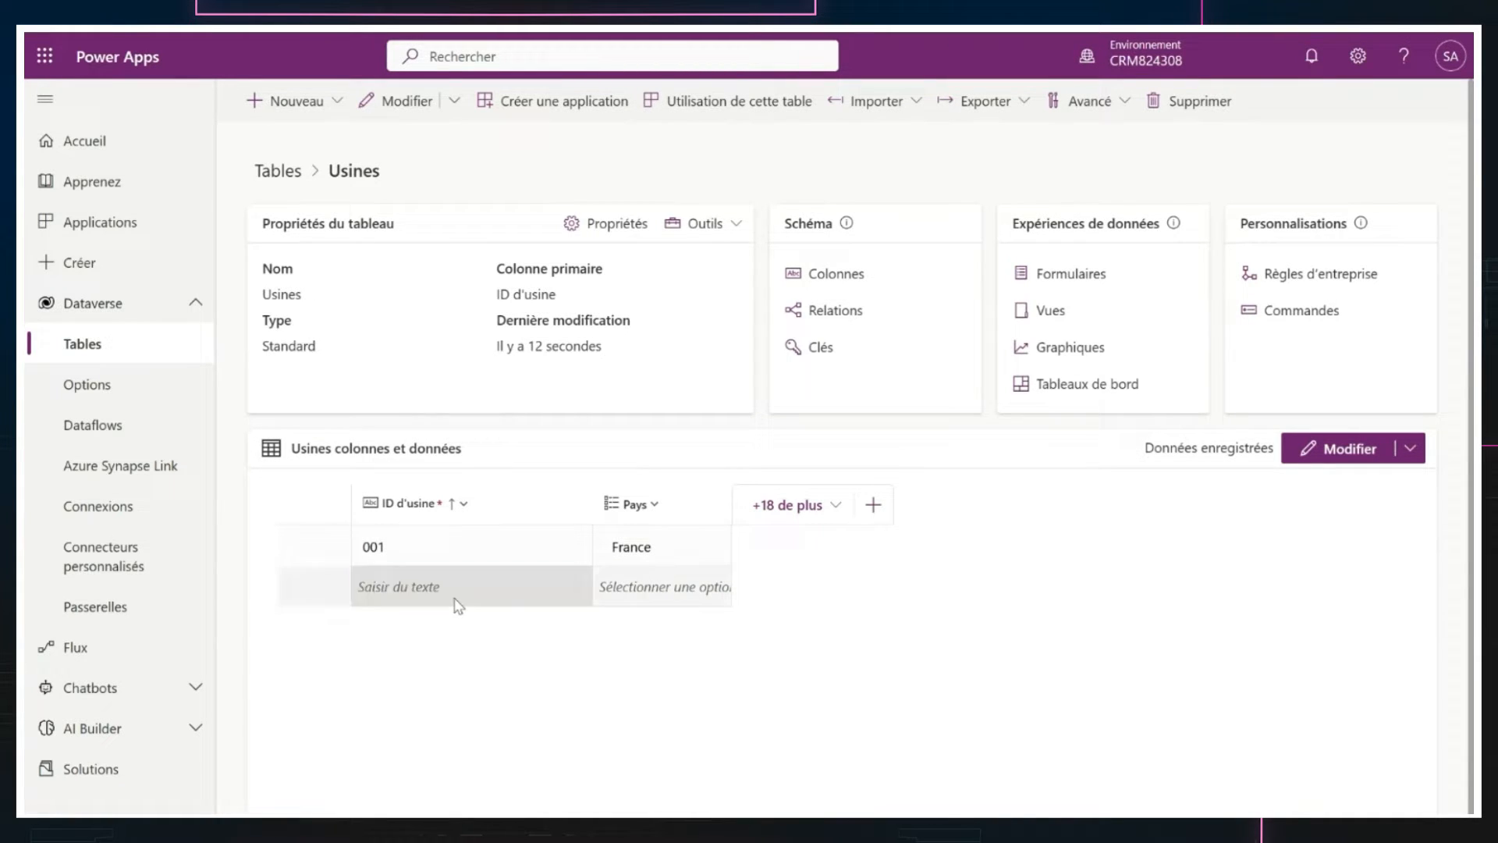
- Add a second record to the Usines table with ID d'usine 002 and Pays set to USA
click(451, 599)
click(453, 597)
text(002)
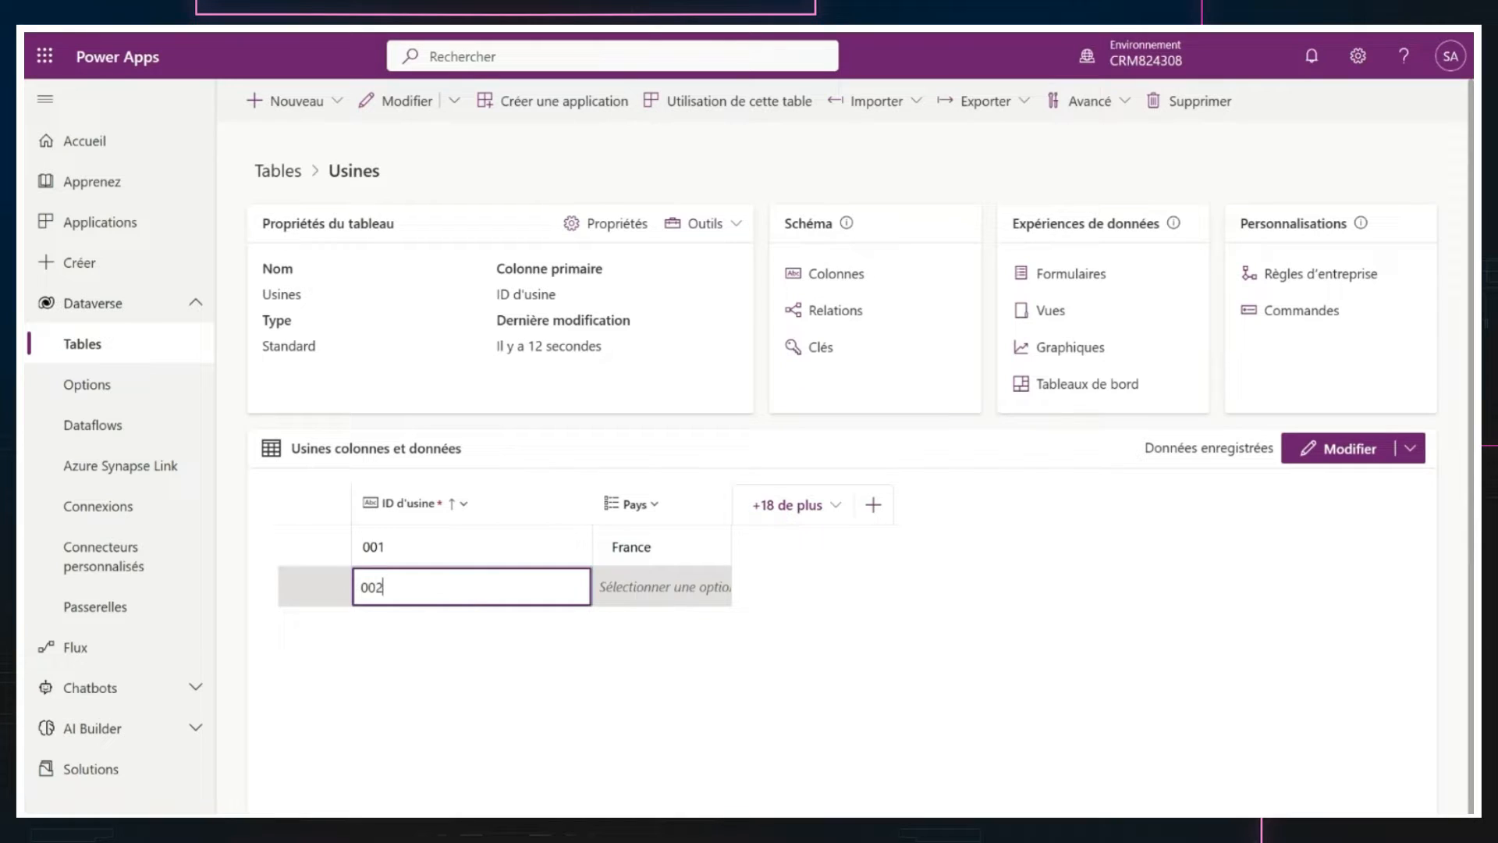
key(Tab)
click(714, 587)
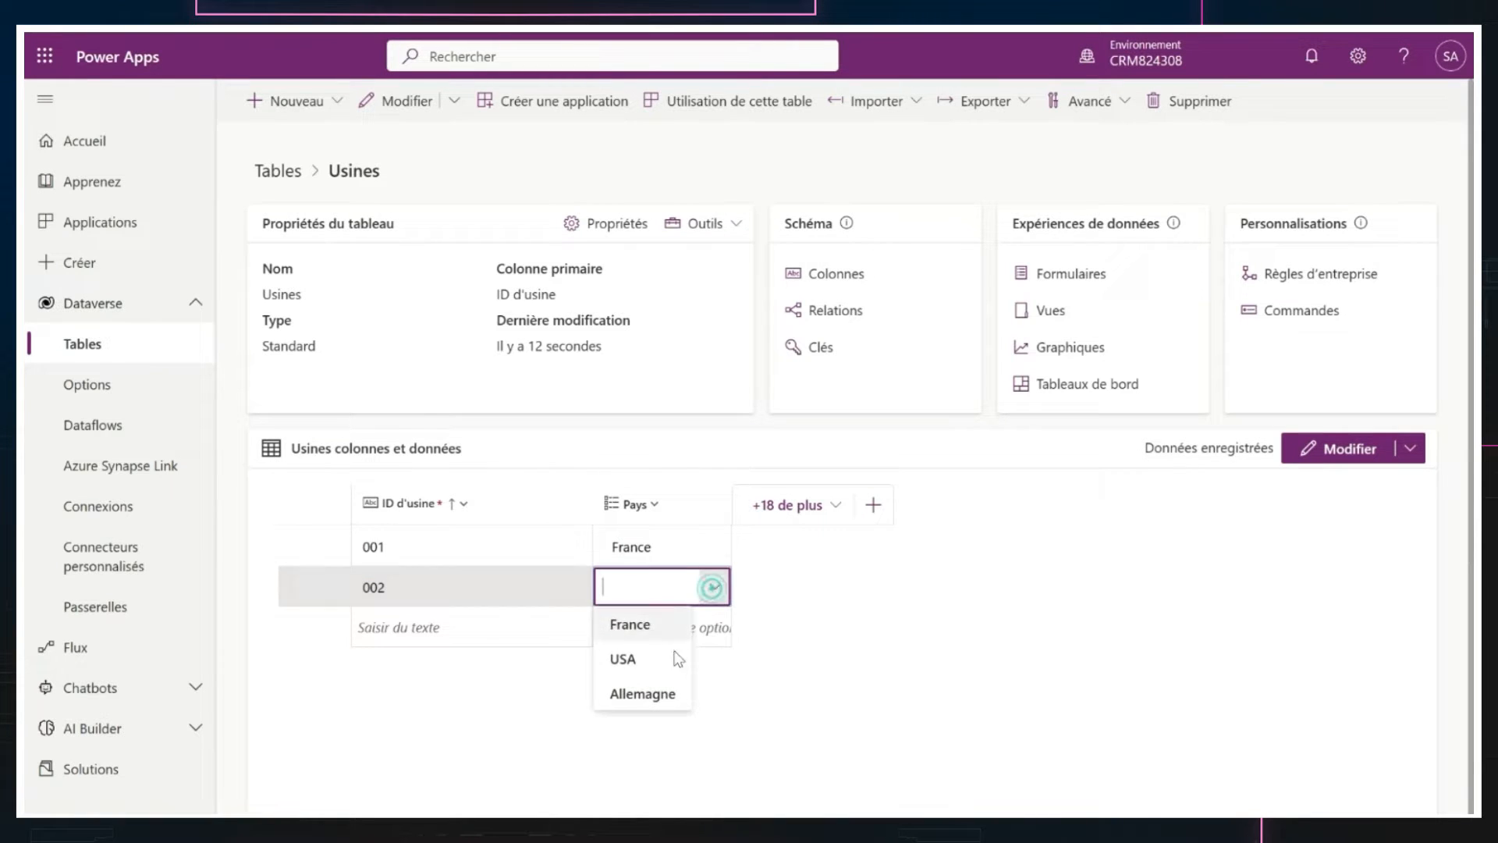
click(975, 635)
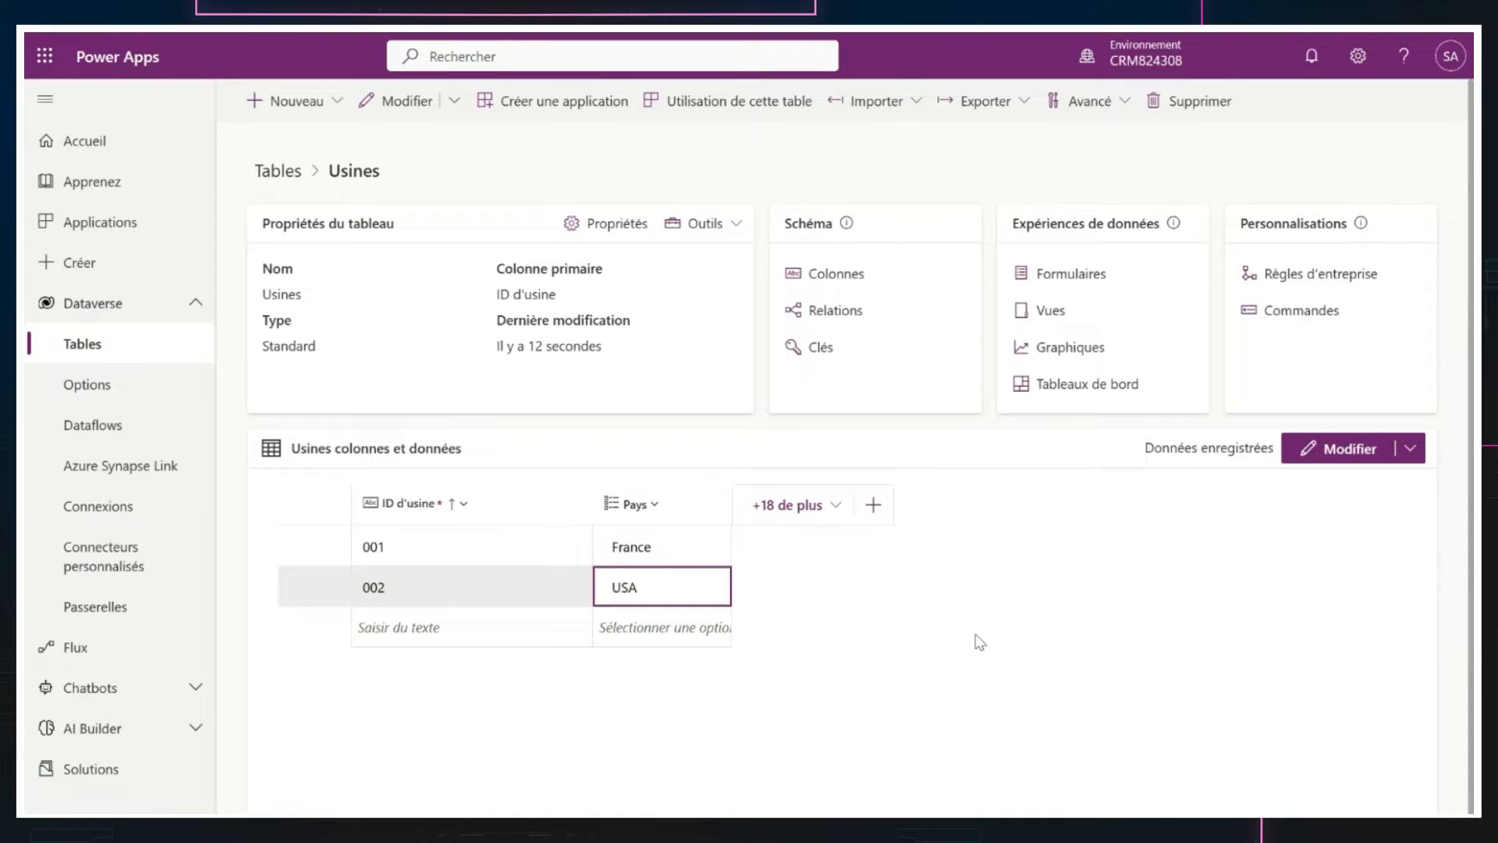
- Display the existing Created On and Created By columns in the Usines table, and check the signed-in account's details
click(797, 516)
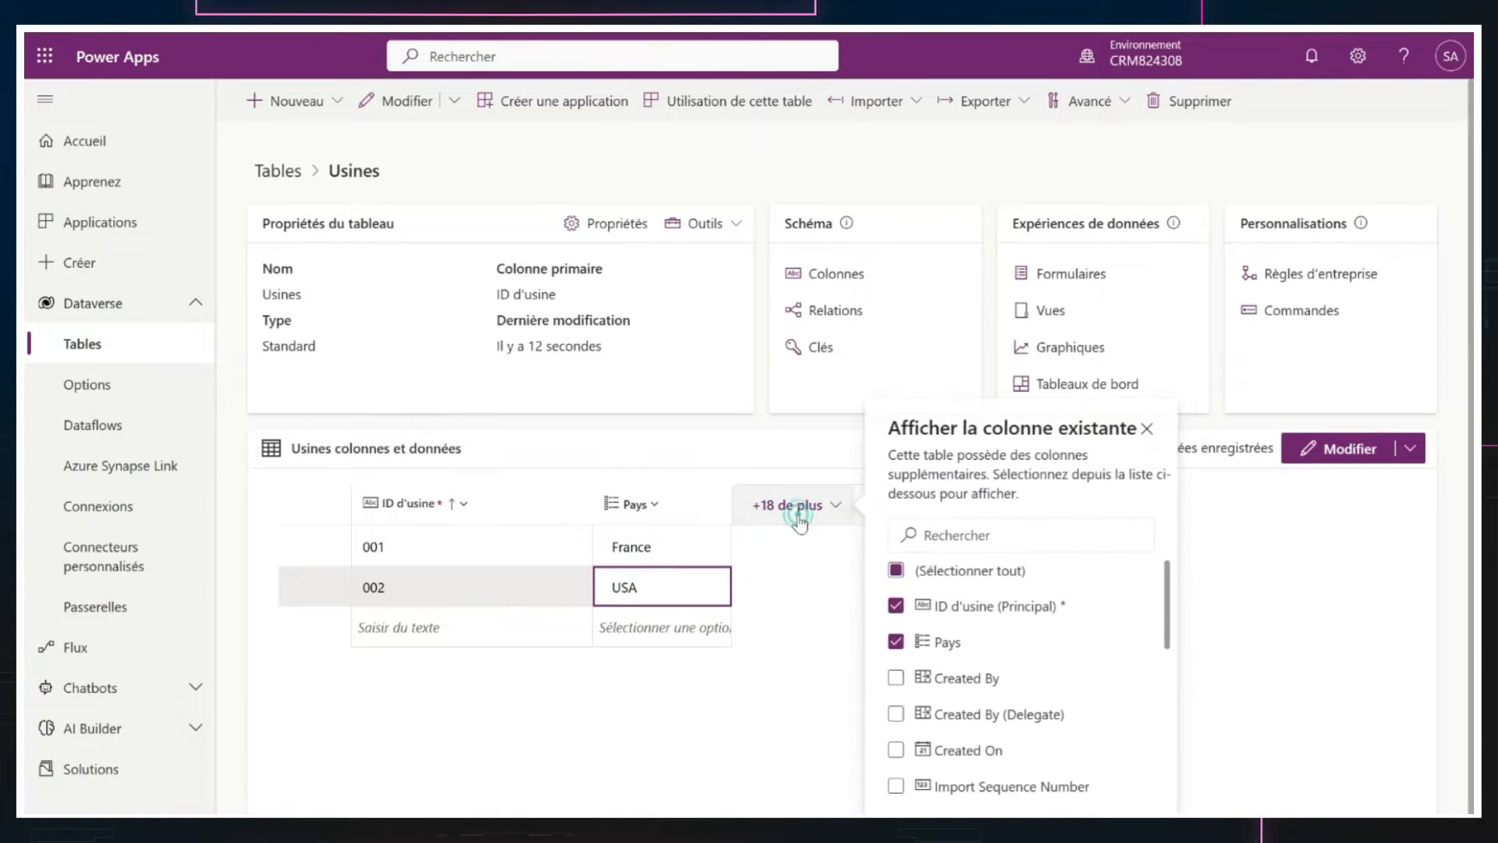
scroll(1029, 706, down, 1)
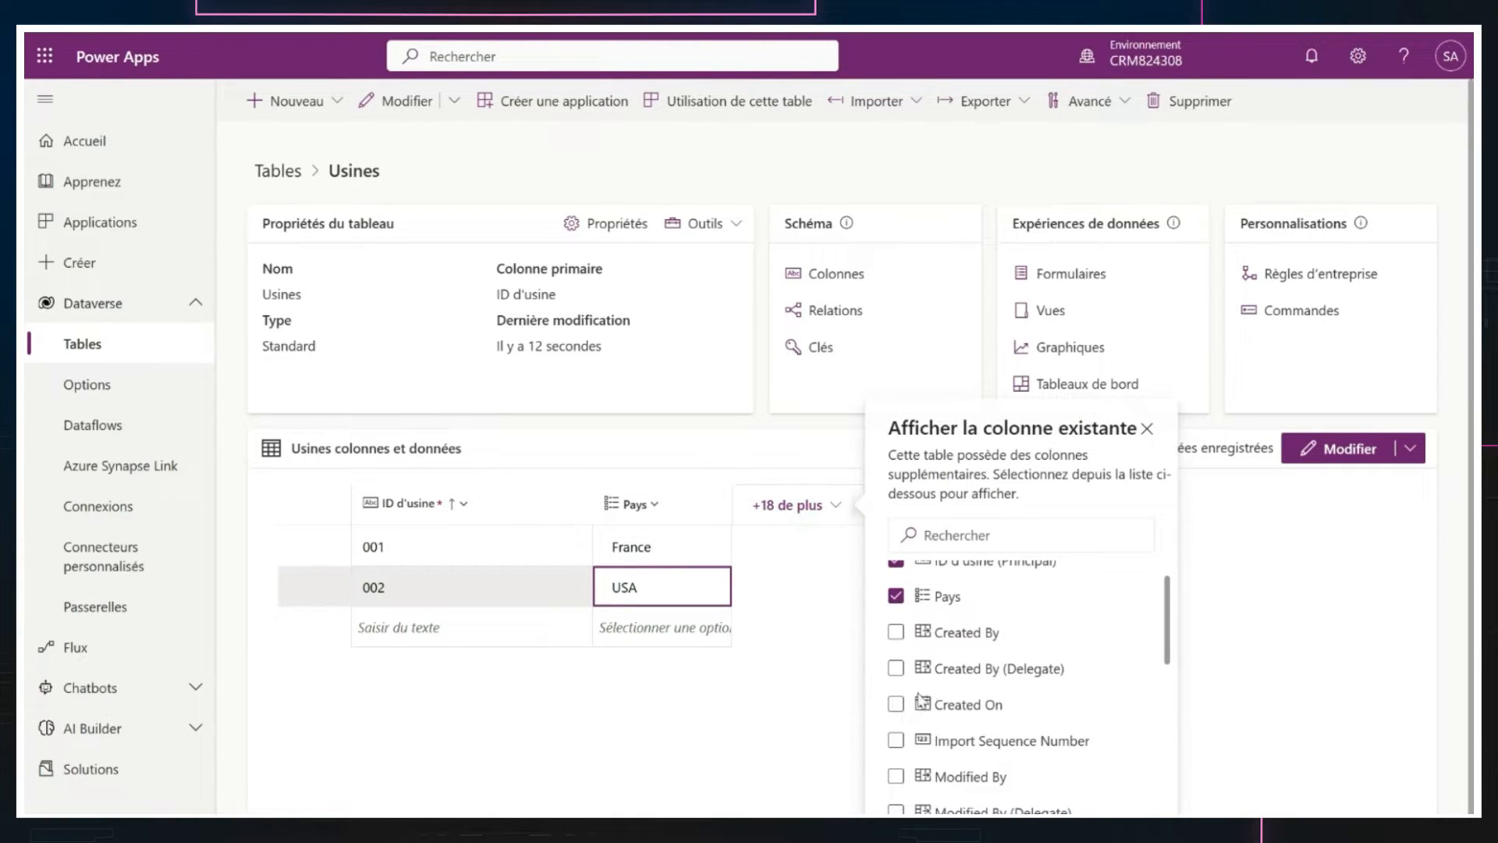
click(896, 704)
click(895, 633)
key(Escape)
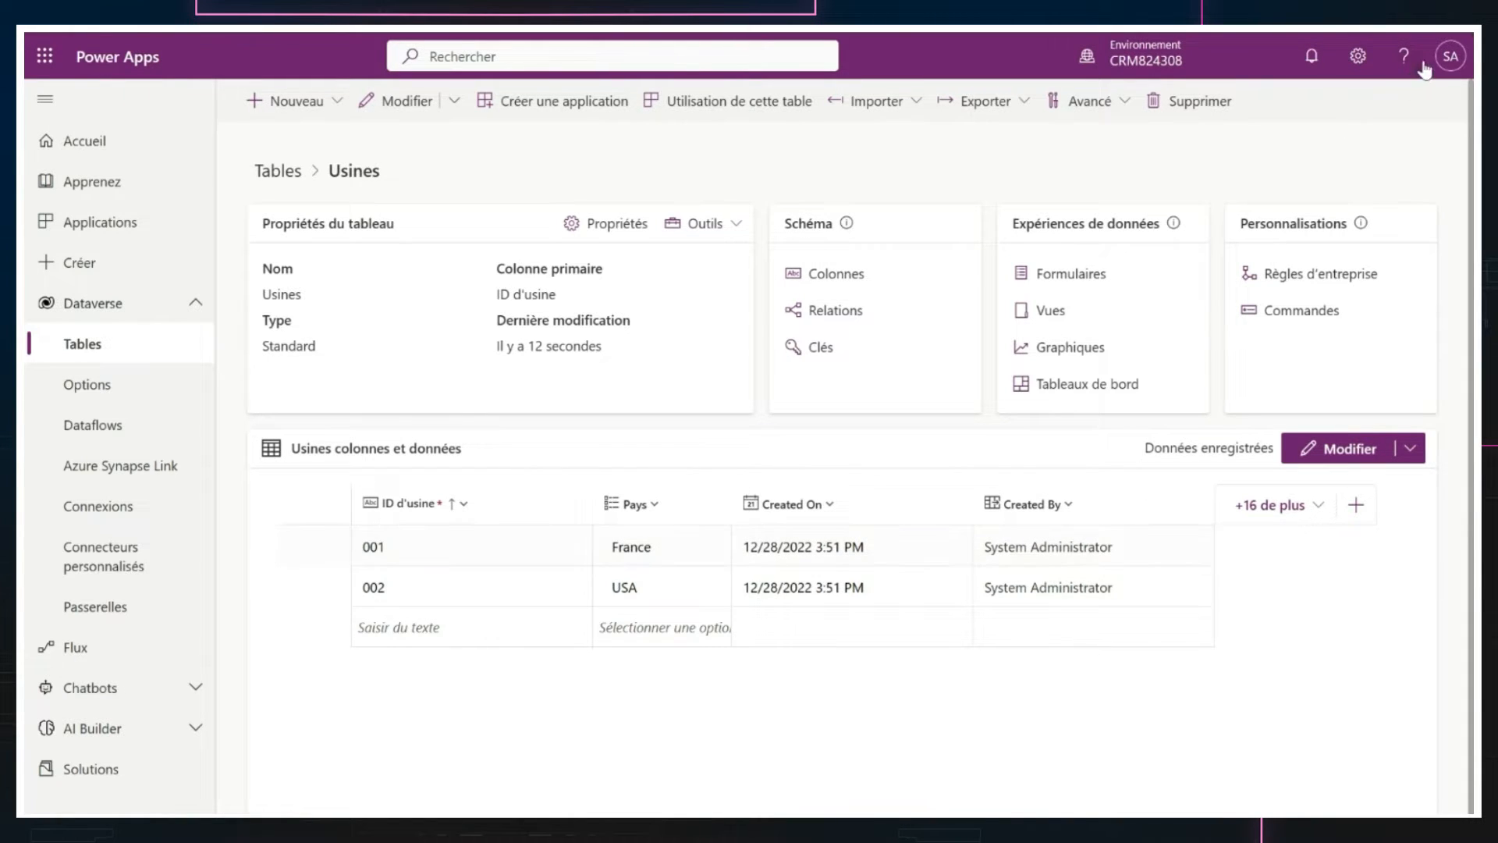
click(1449, 61)
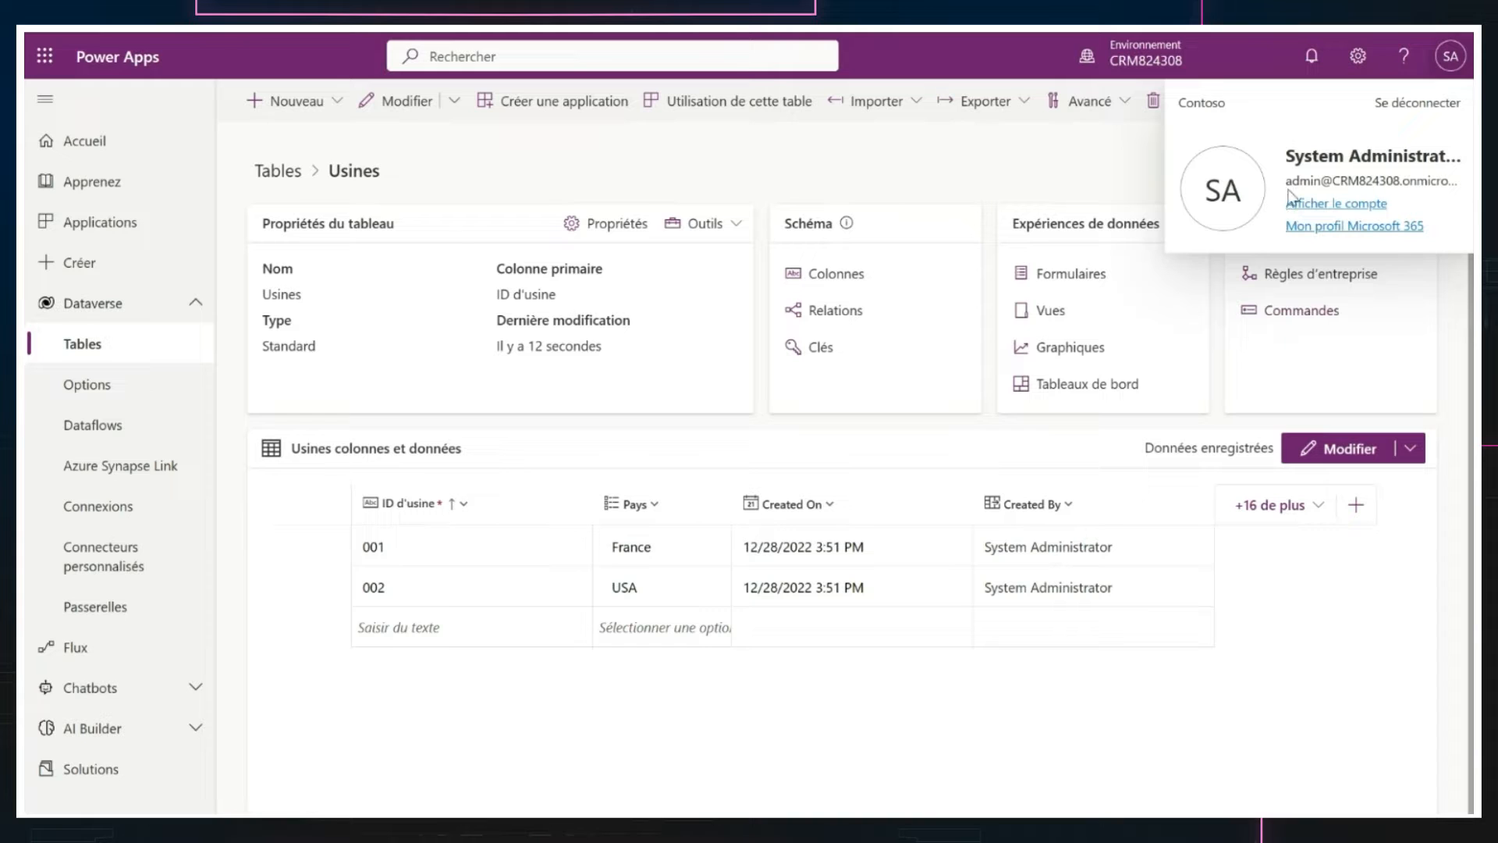
click(926, 691)
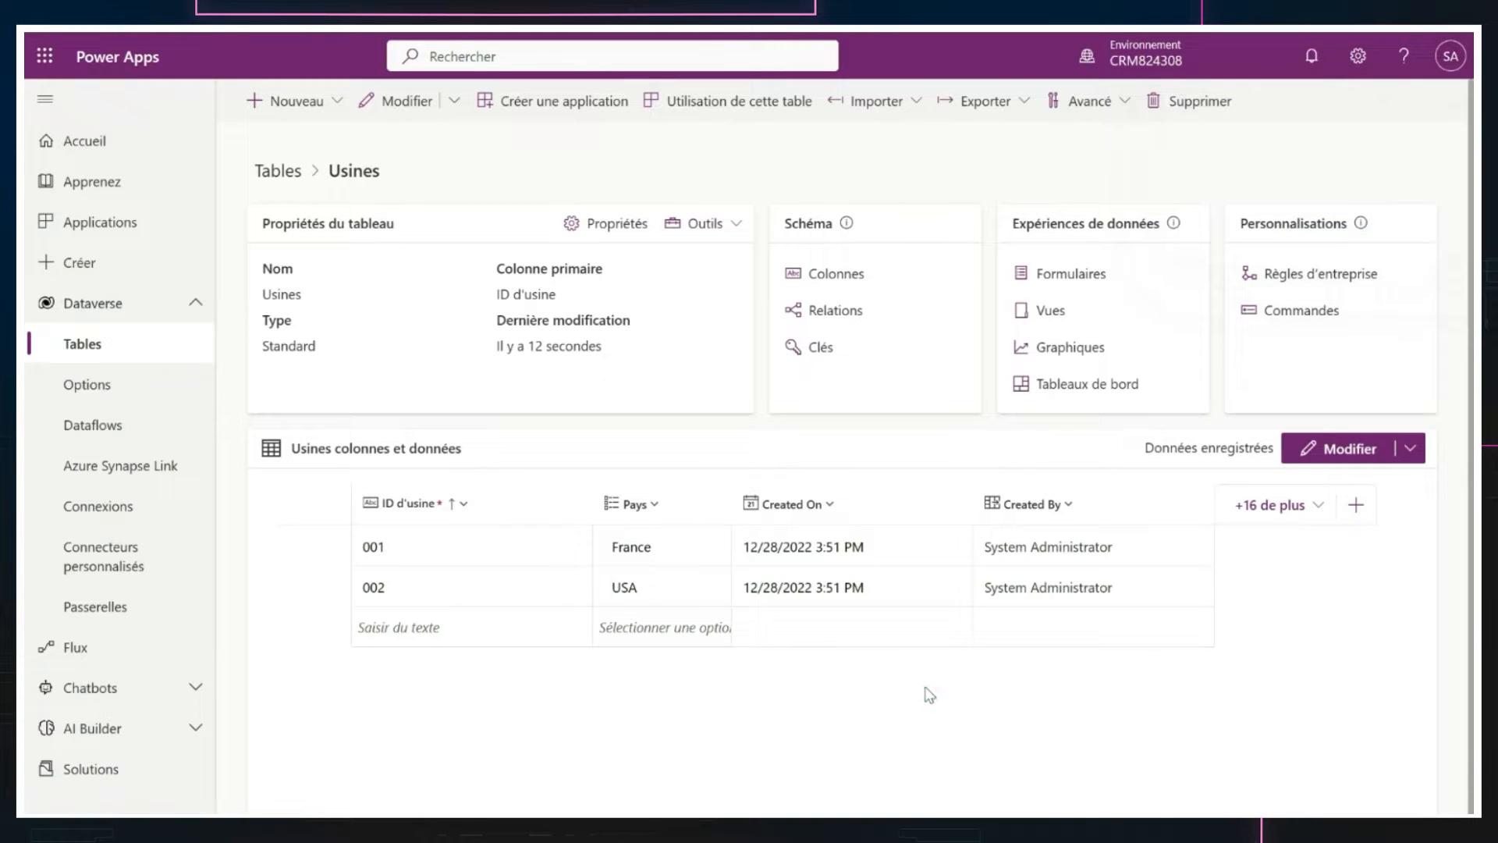
- Add a "Photo usine" column with the image data type to the Usines table
click(1357, 507)
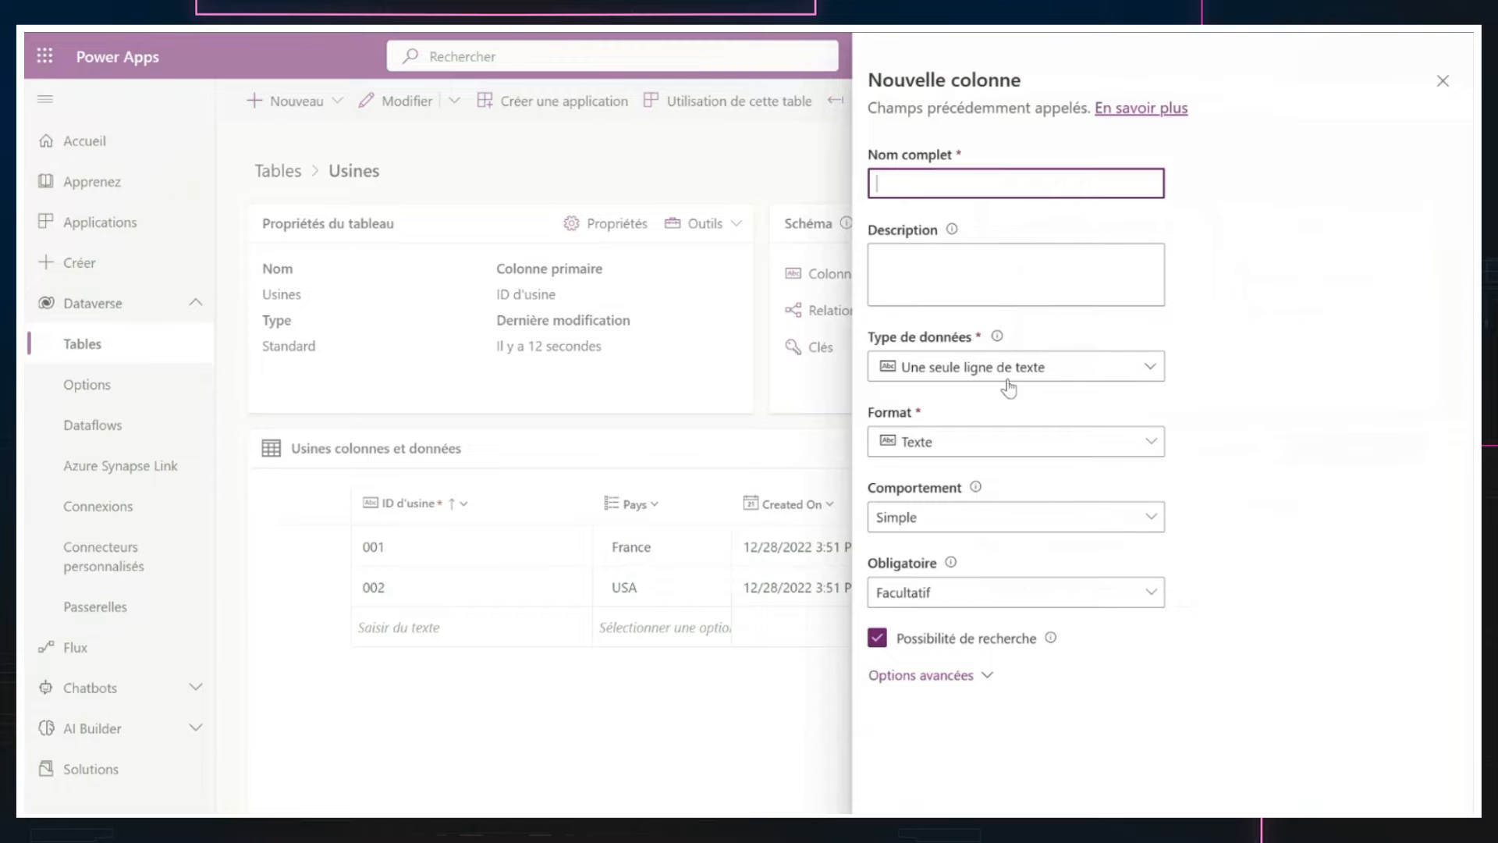
text(Photo usine)
click(1127, 376)
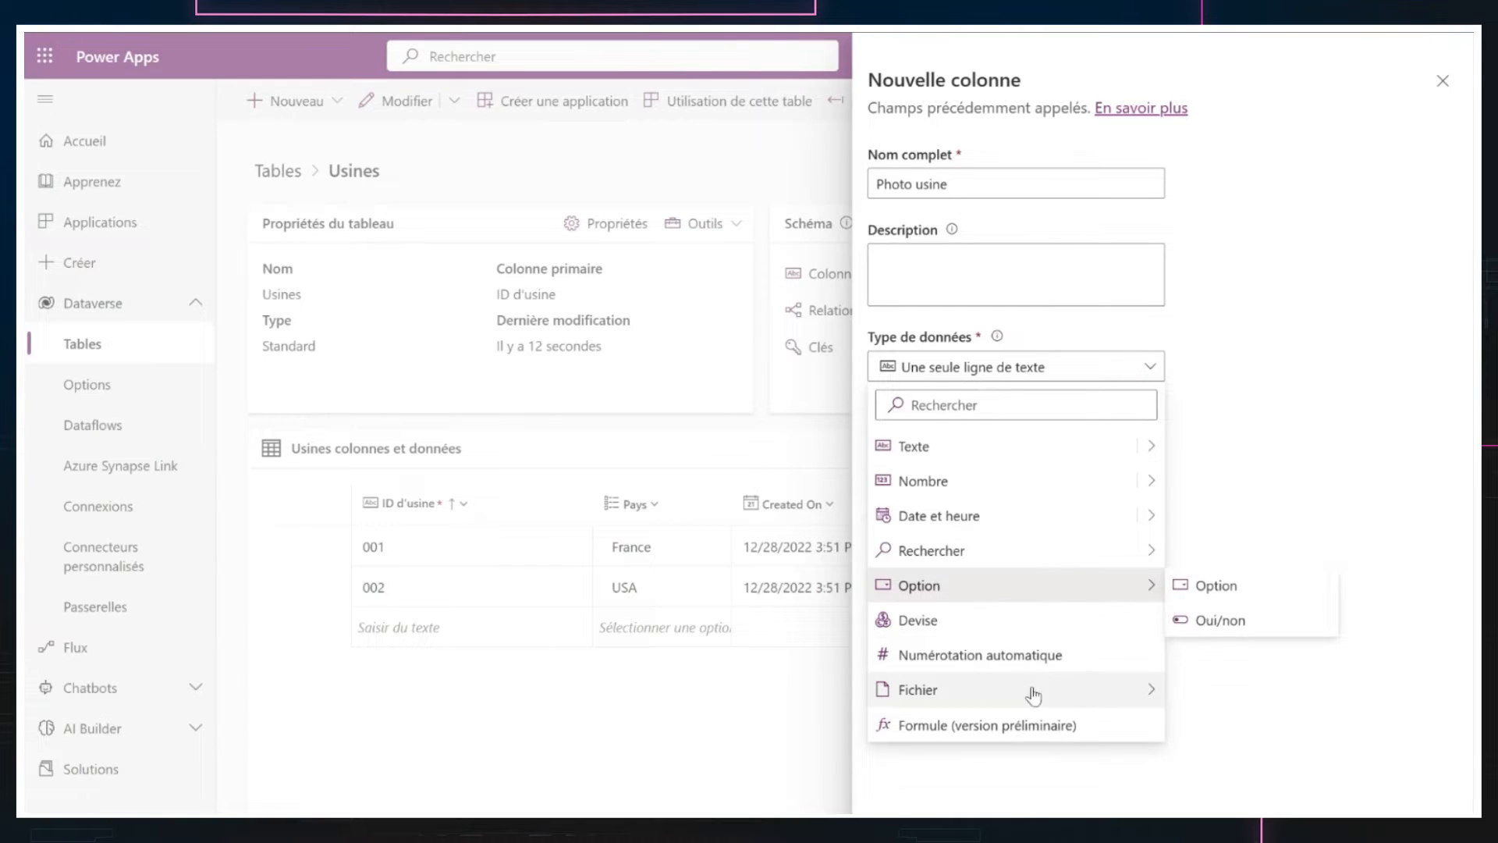
mouse_move(1040, 701)
click(1258, 733)
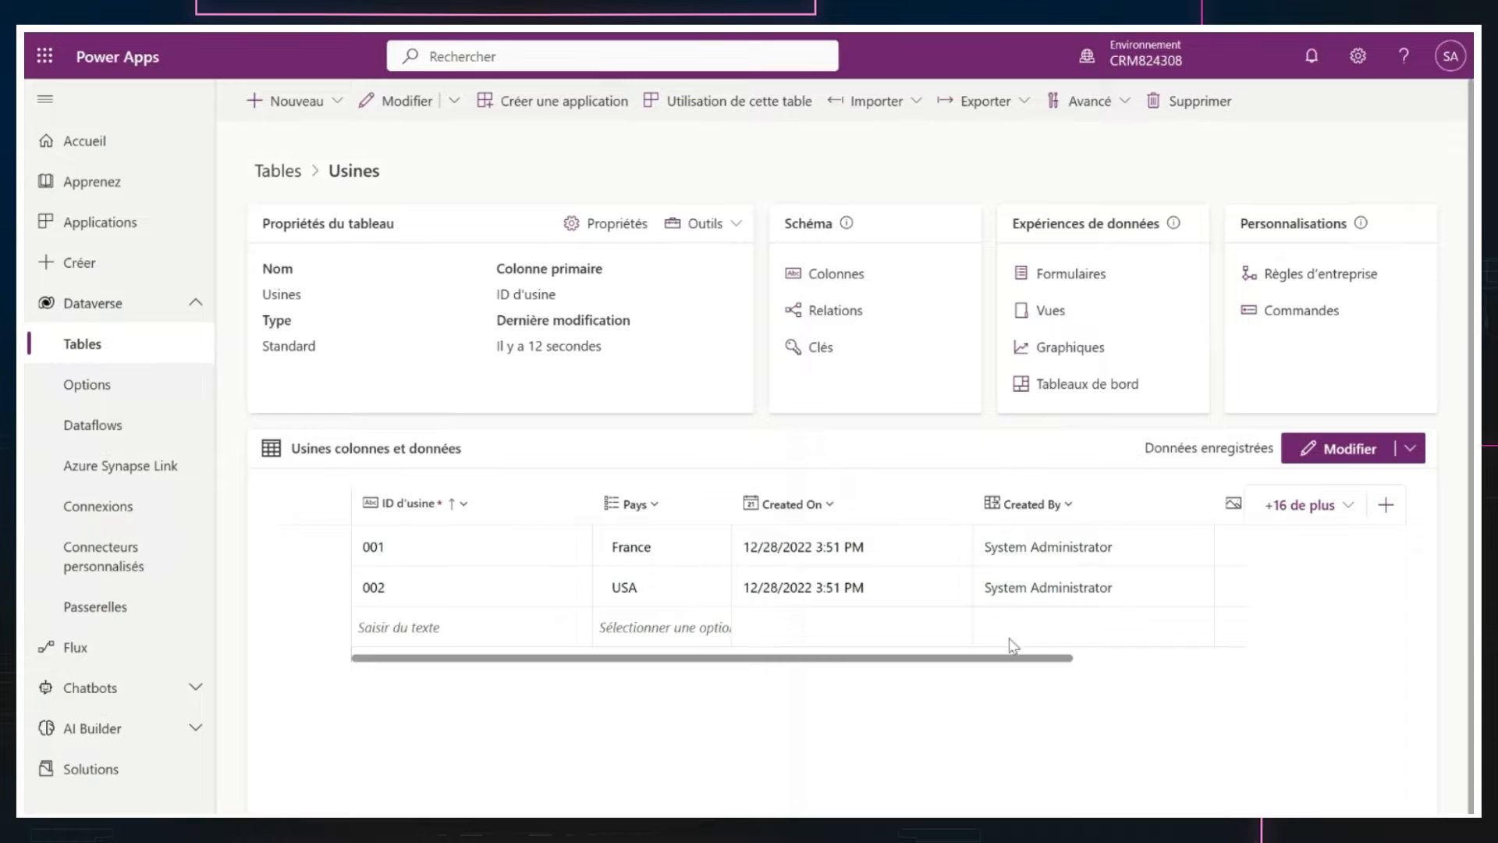
- Start another column in the Usines table and examine the available data types, including the Numérotation automatique settings
click(1386, 504)
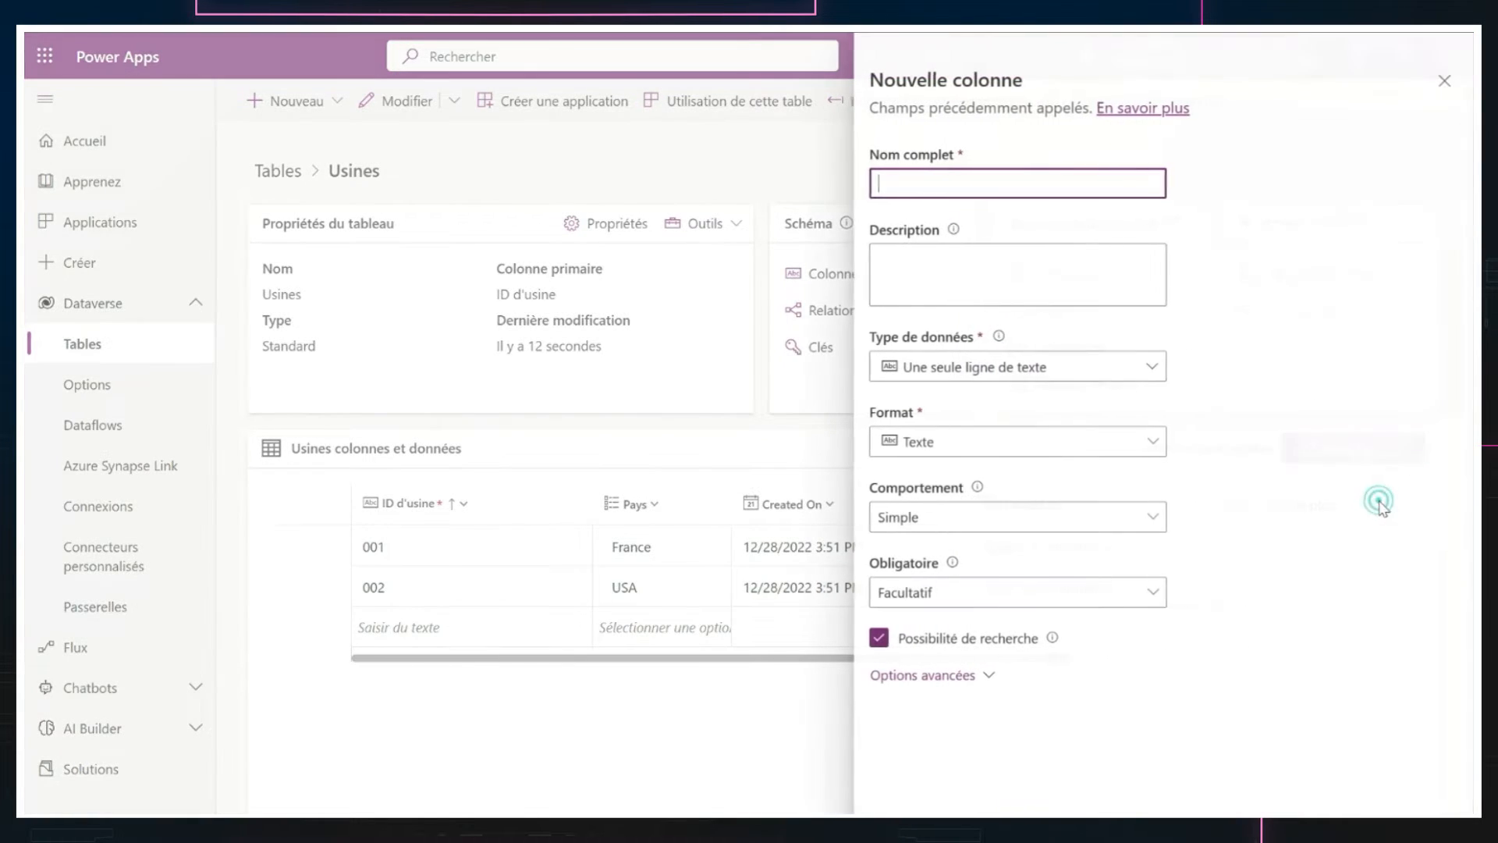
click(950, 366)
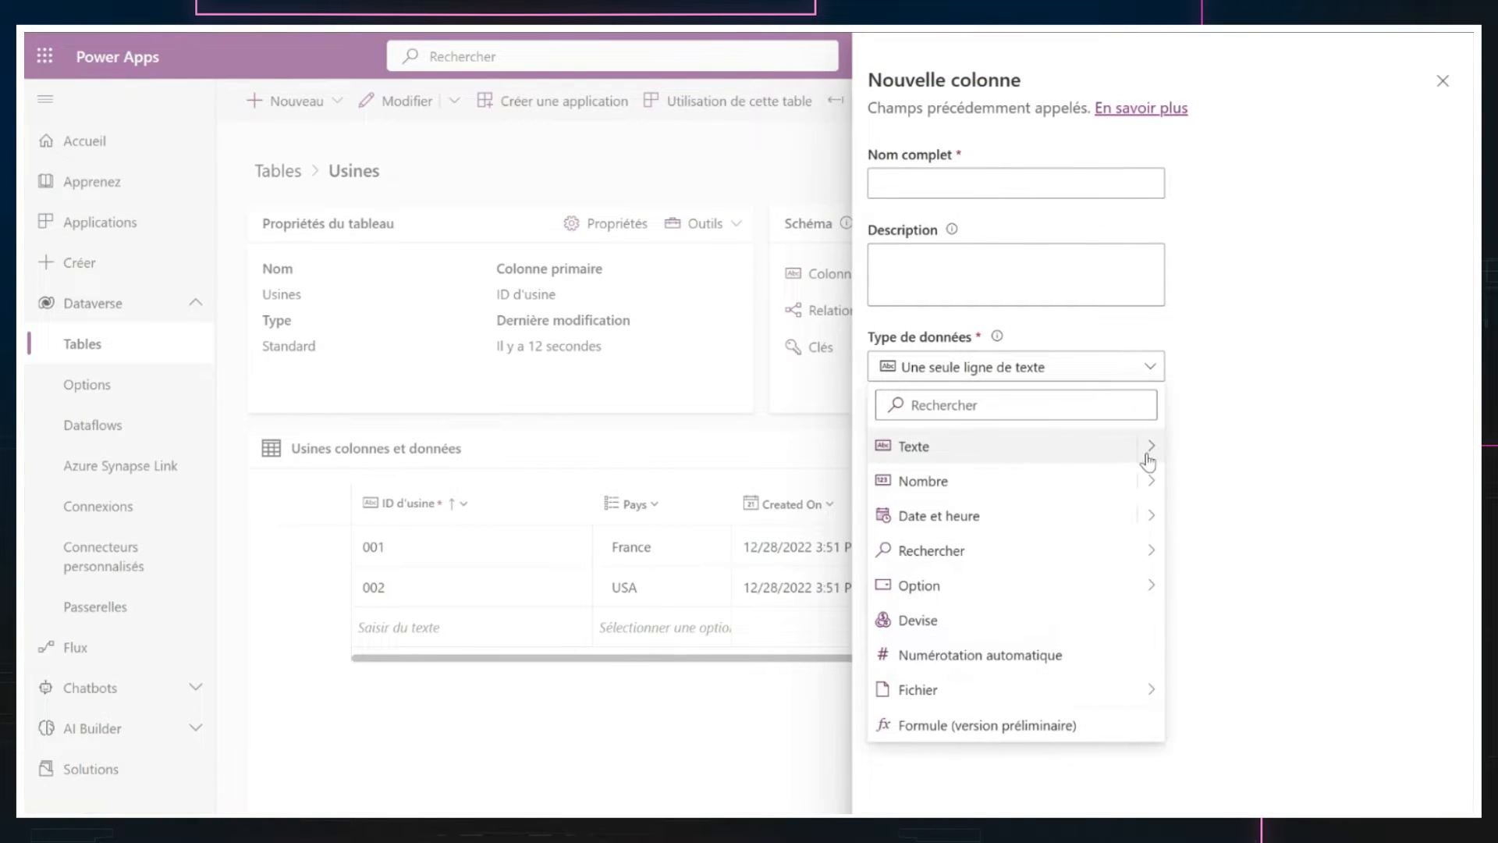
mouse_move(1151, 453)
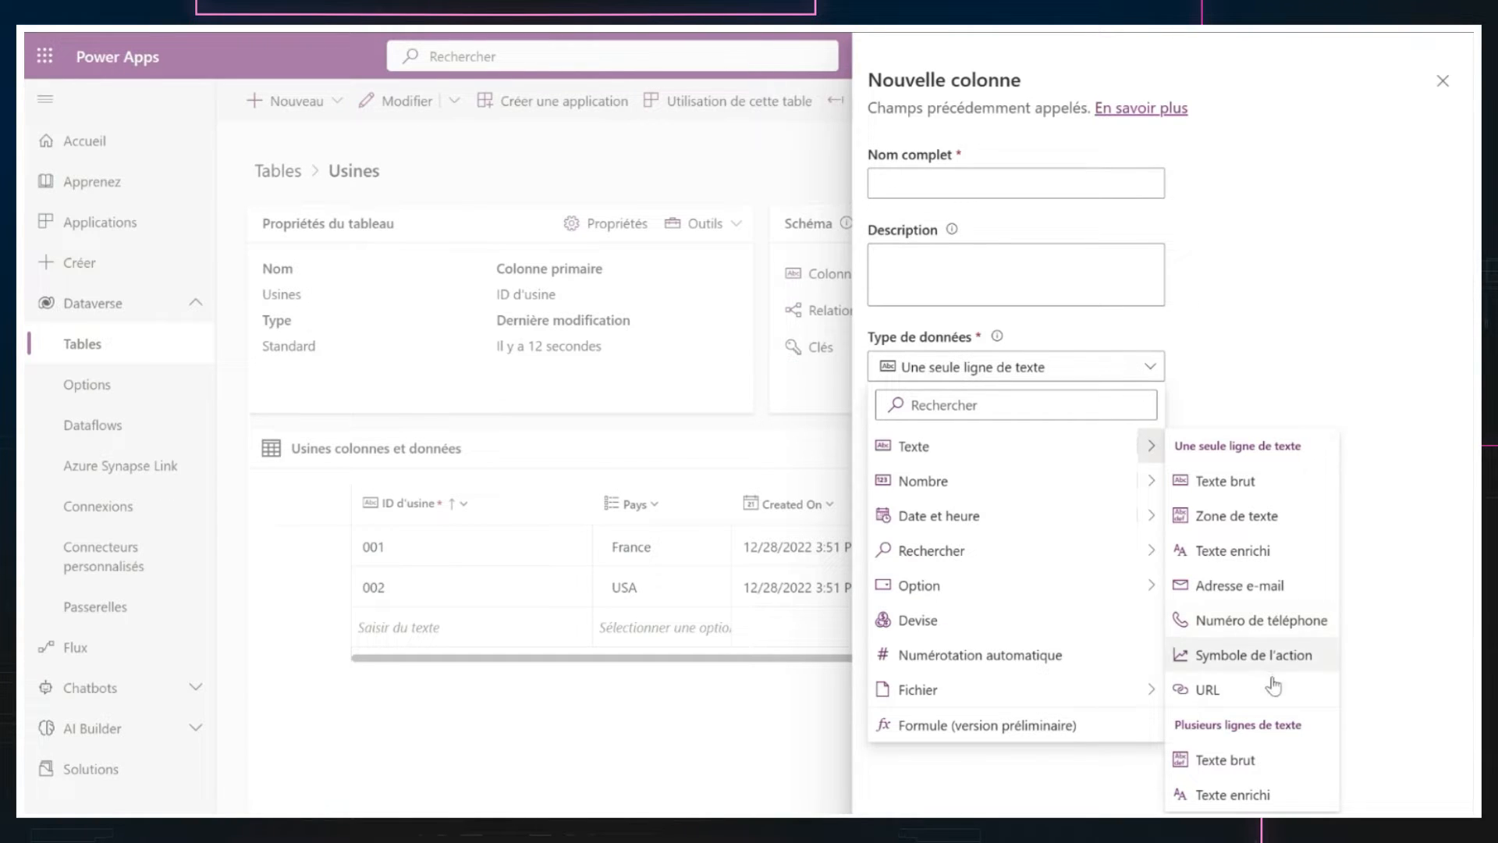
click(1152, 483)
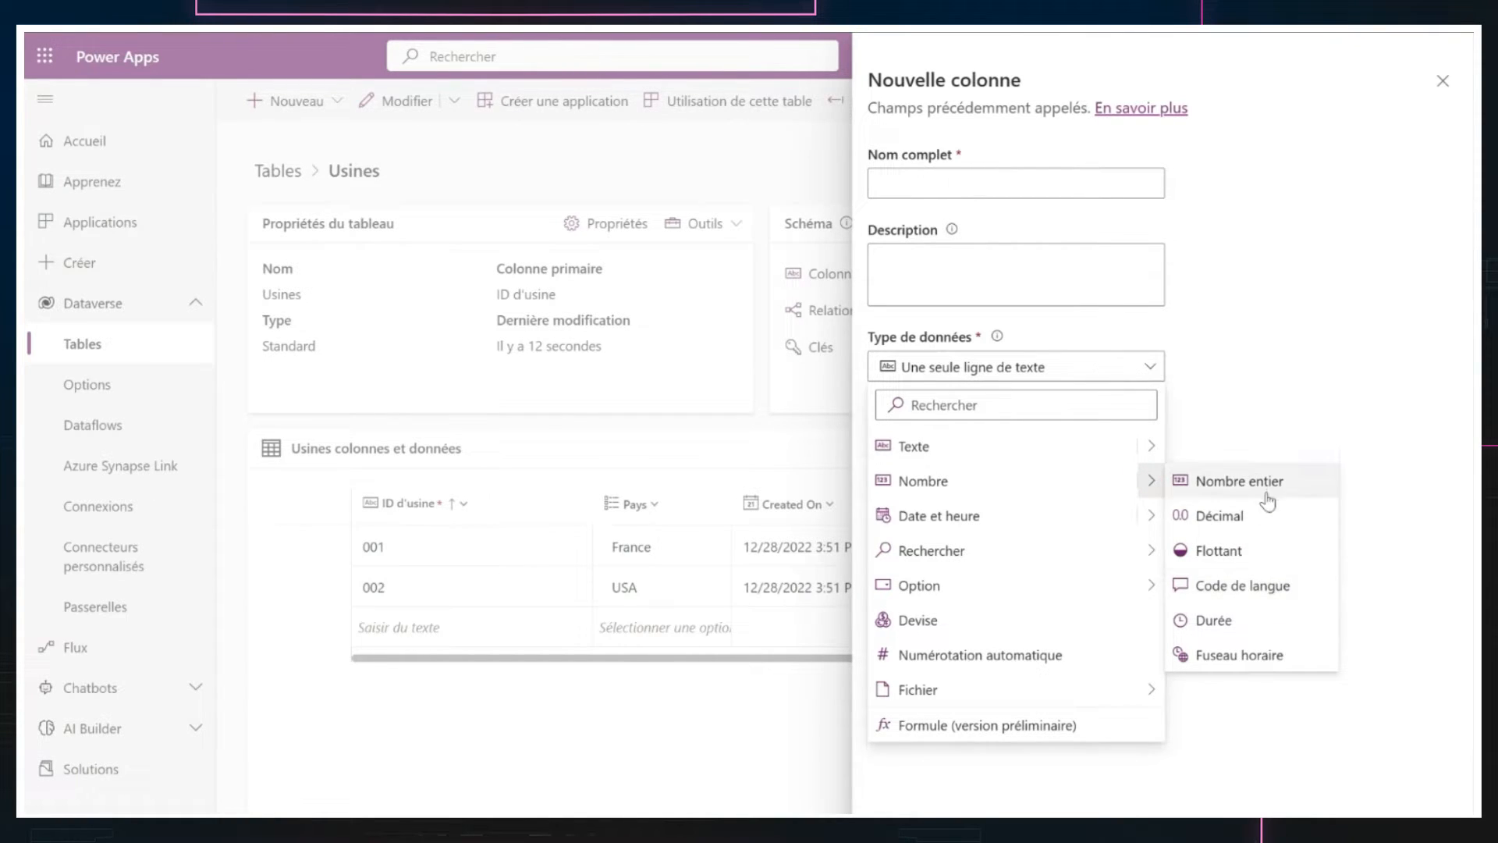
click(1148, 519)
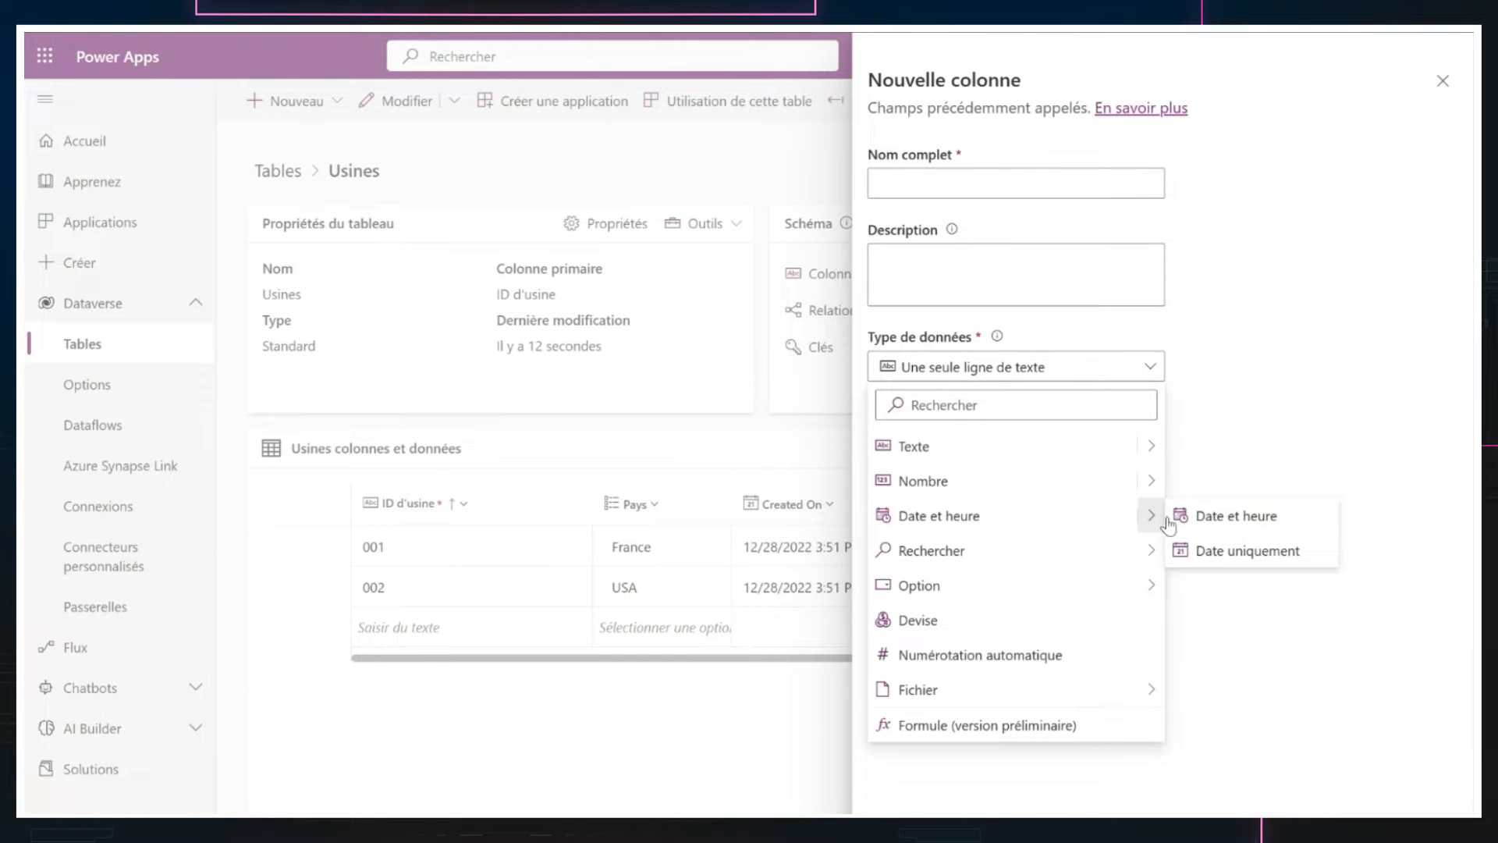
click(1154, 556)
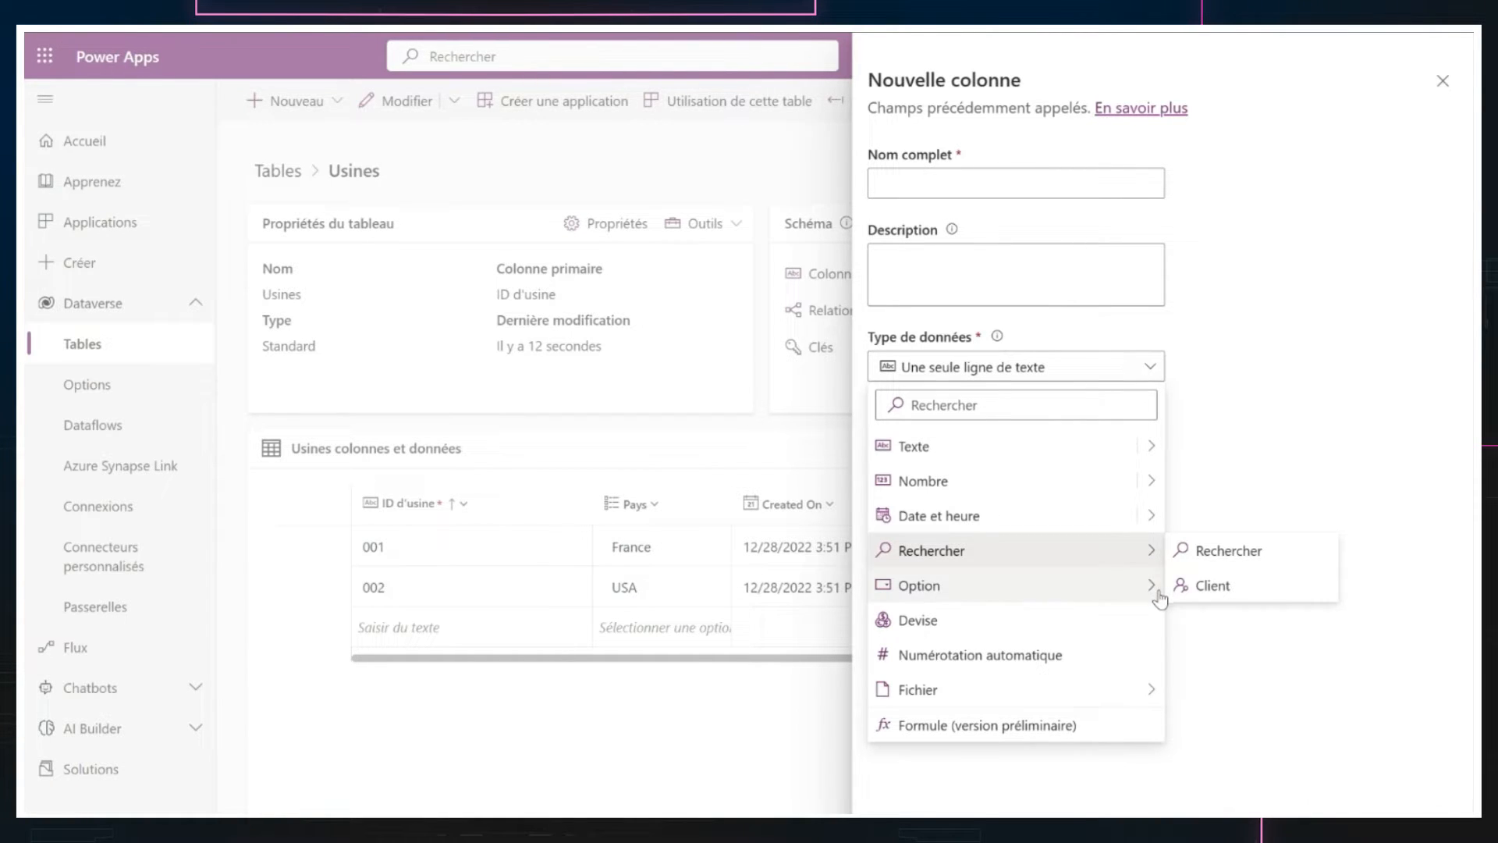
click(1153, 589)
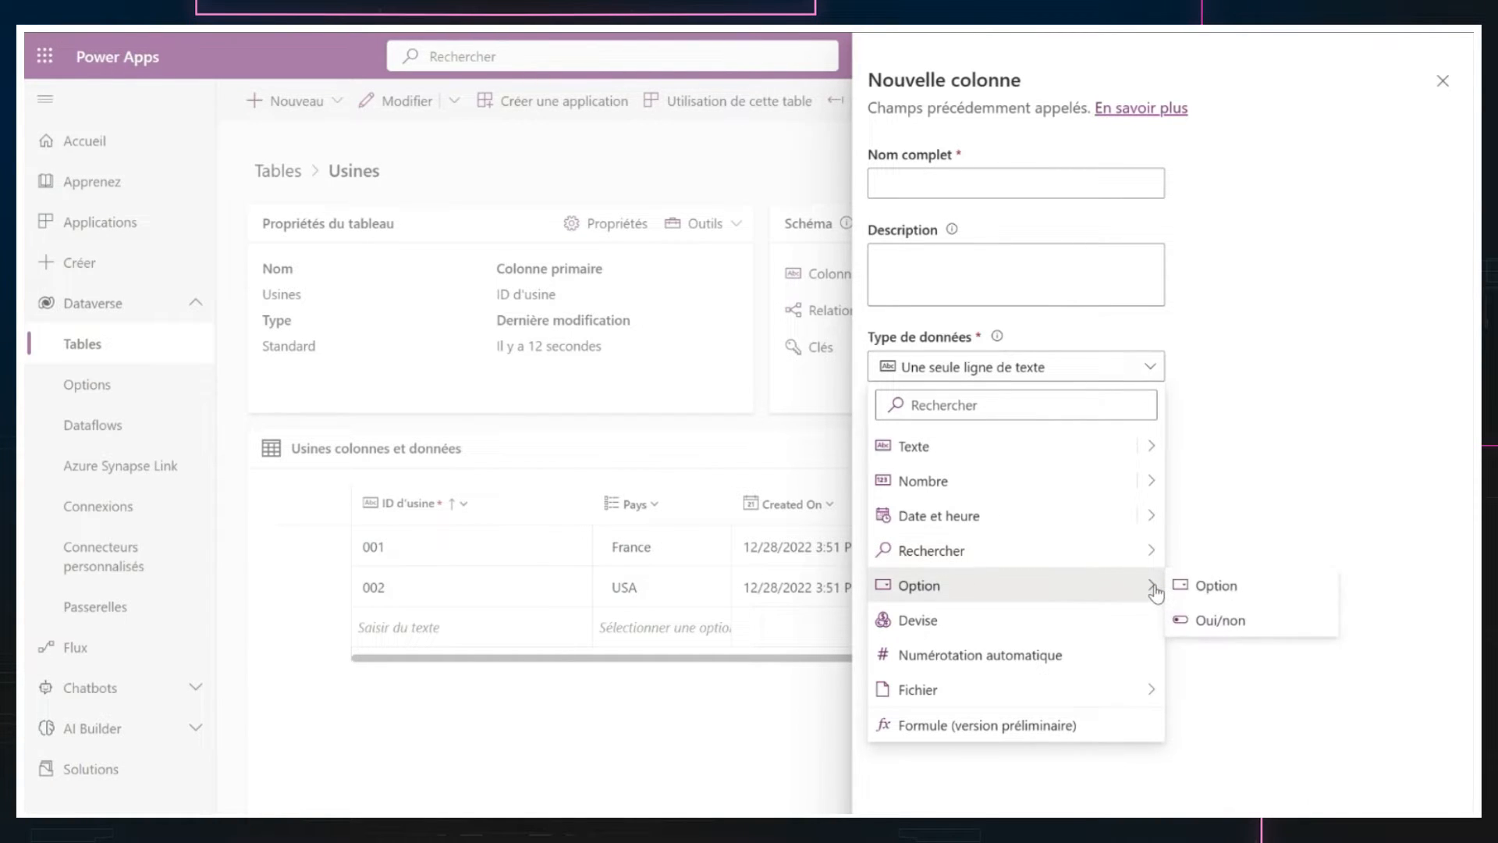
click(1123, 655)
scroll(1244, 555, down, 3)
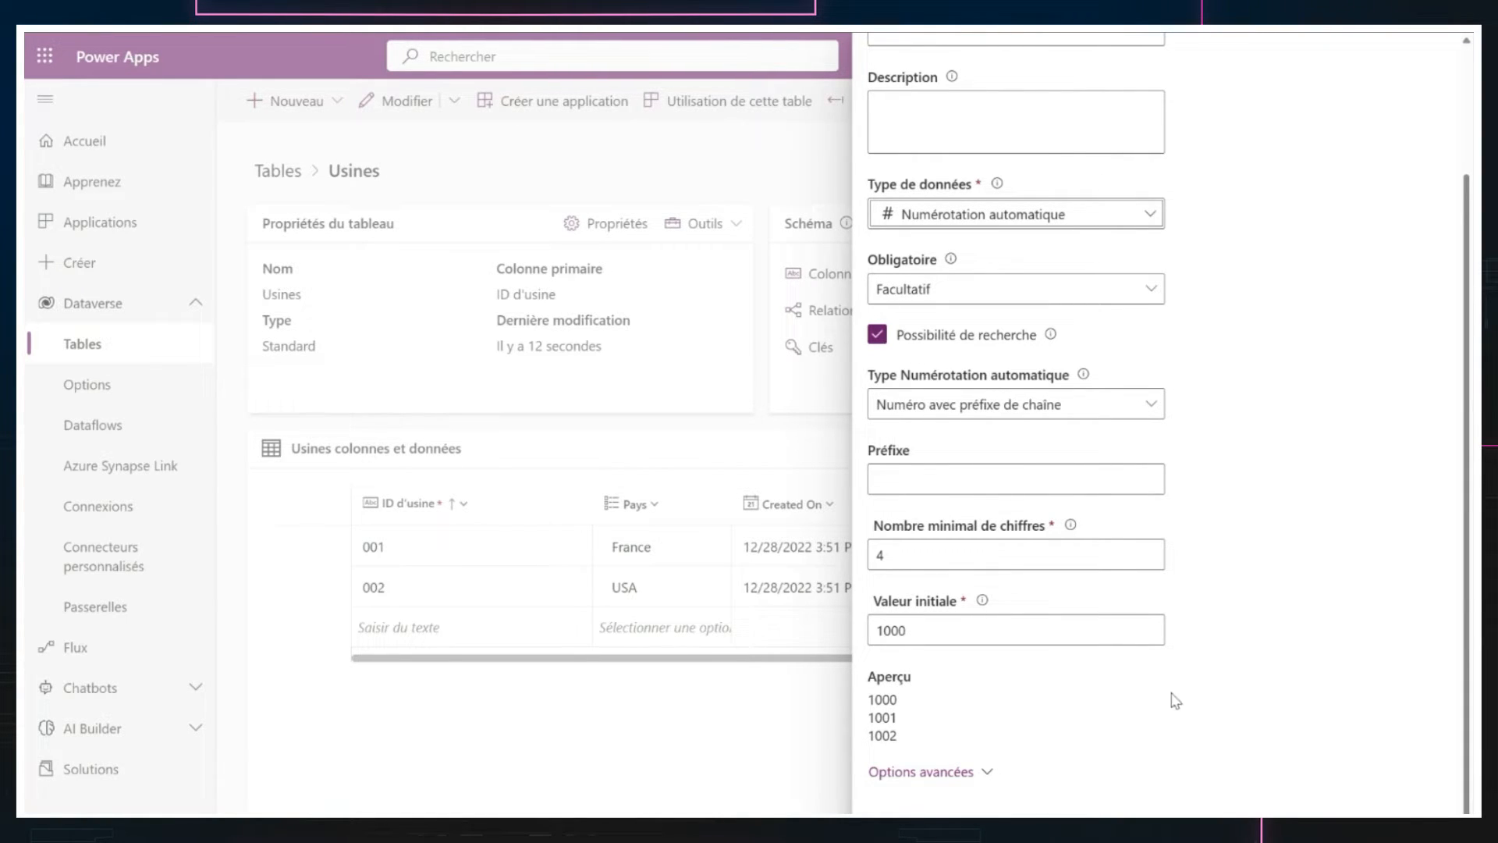
- Try the Formule (version préliminaire) data type with 'ID d''usine' as the formula, clear it, and look through the suggested functions
click(1142, 220)
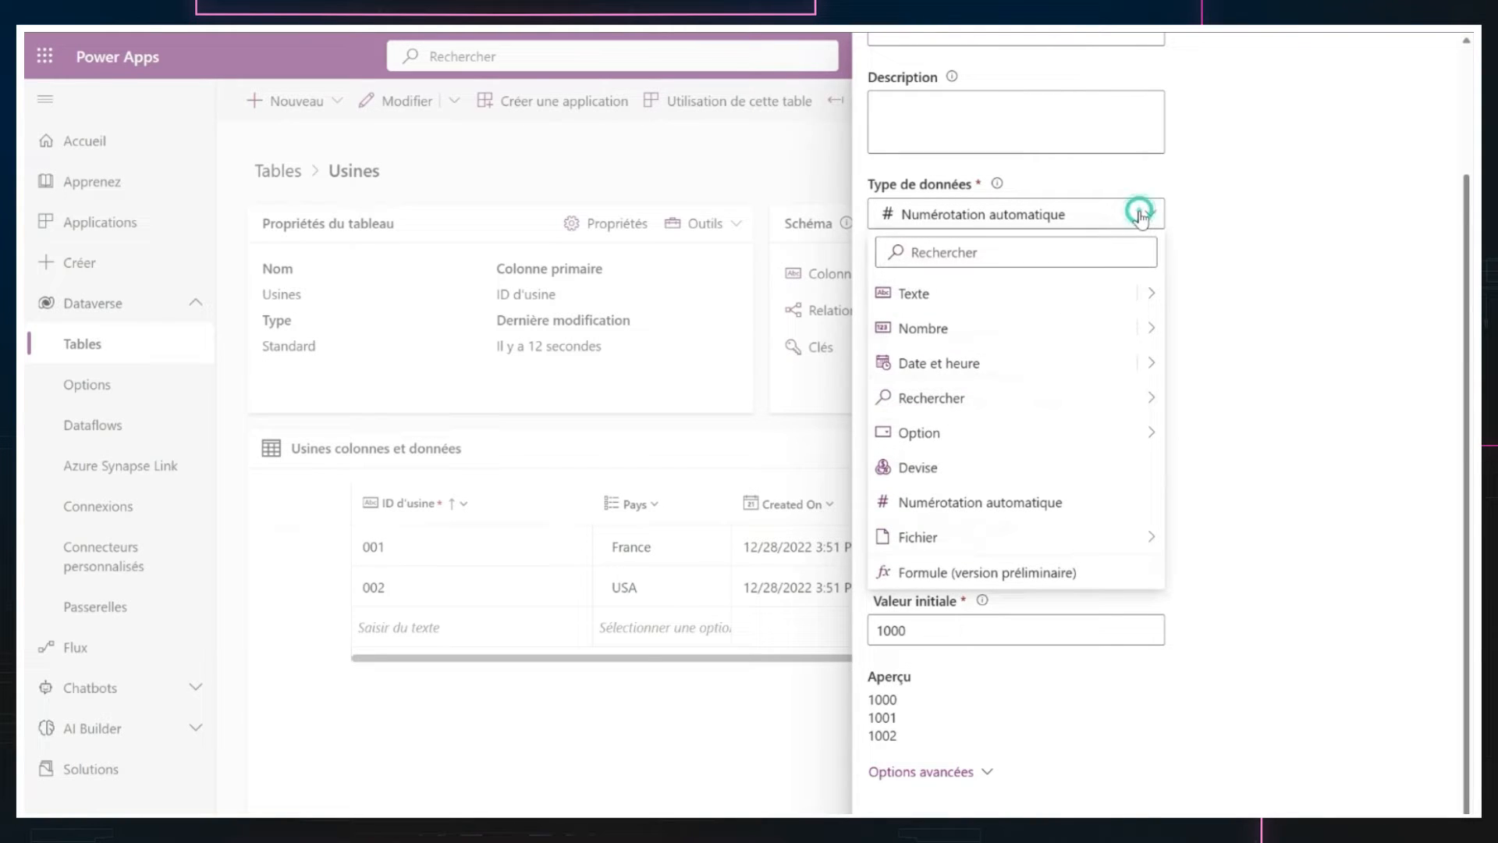
click(1010, 572)
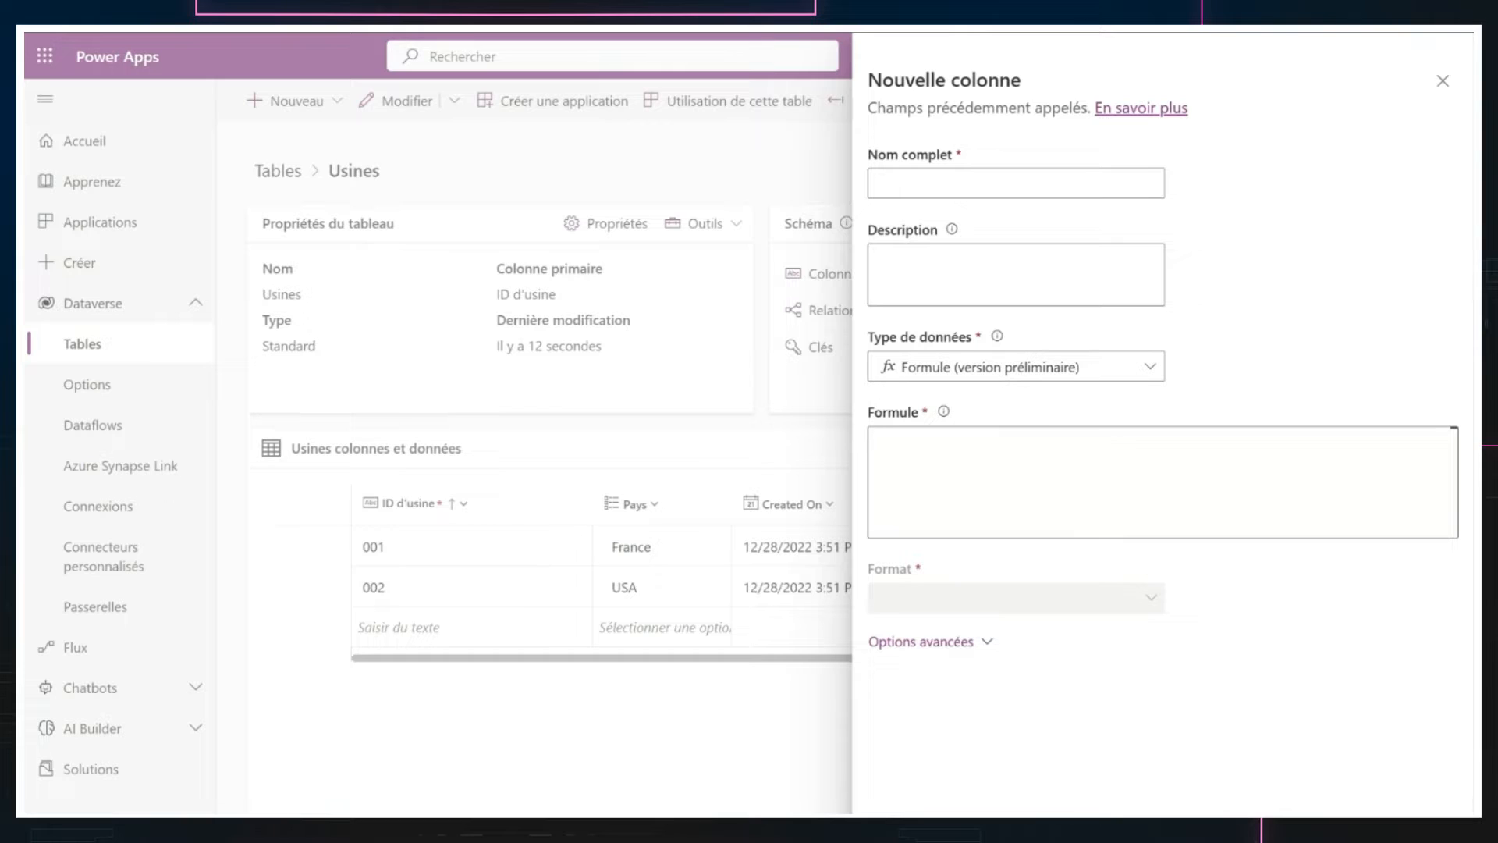
text(ID)
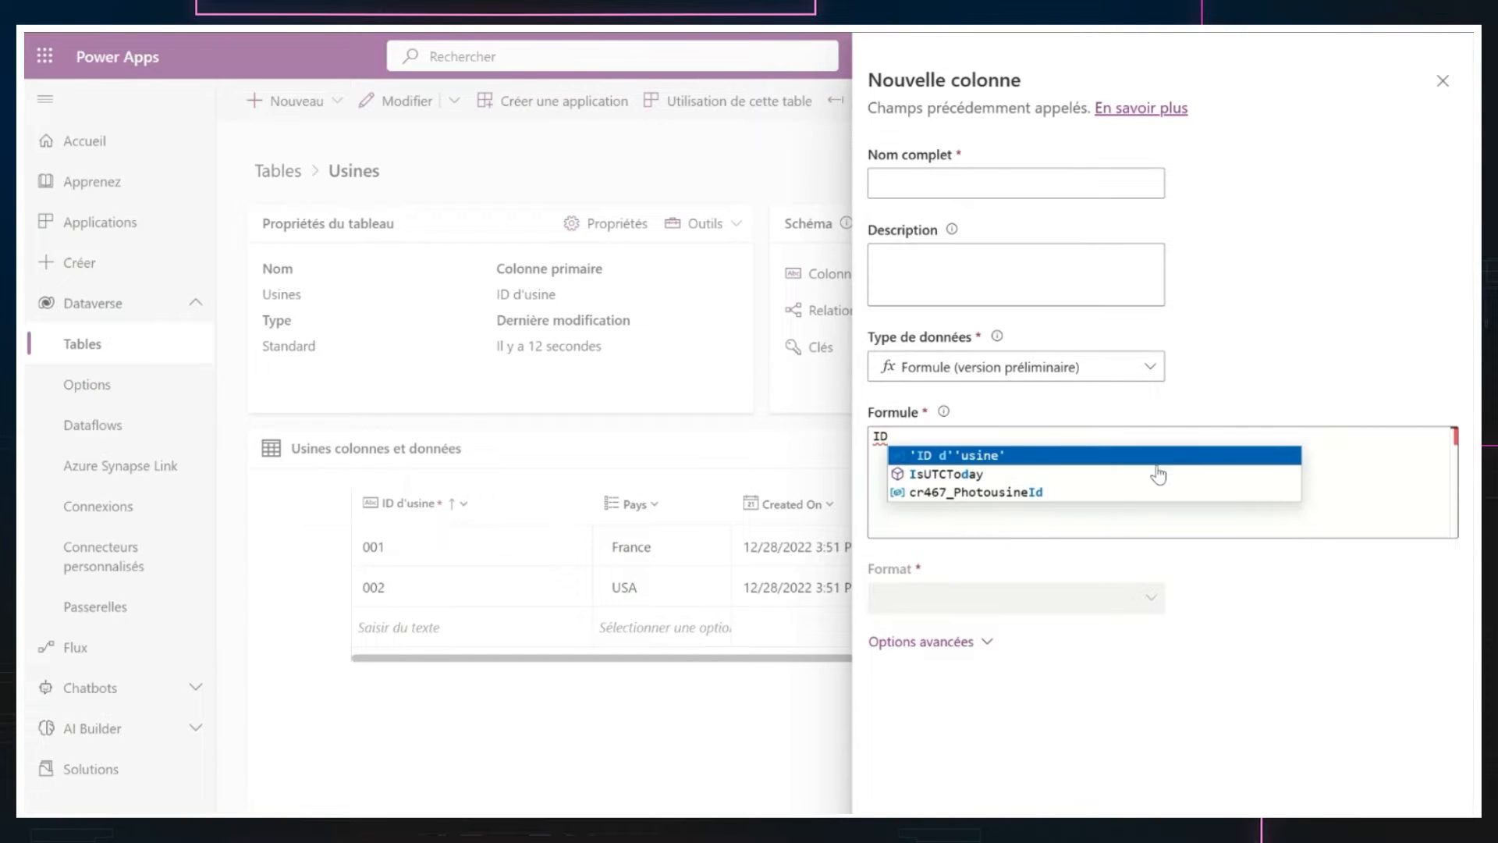
click(966, 455)
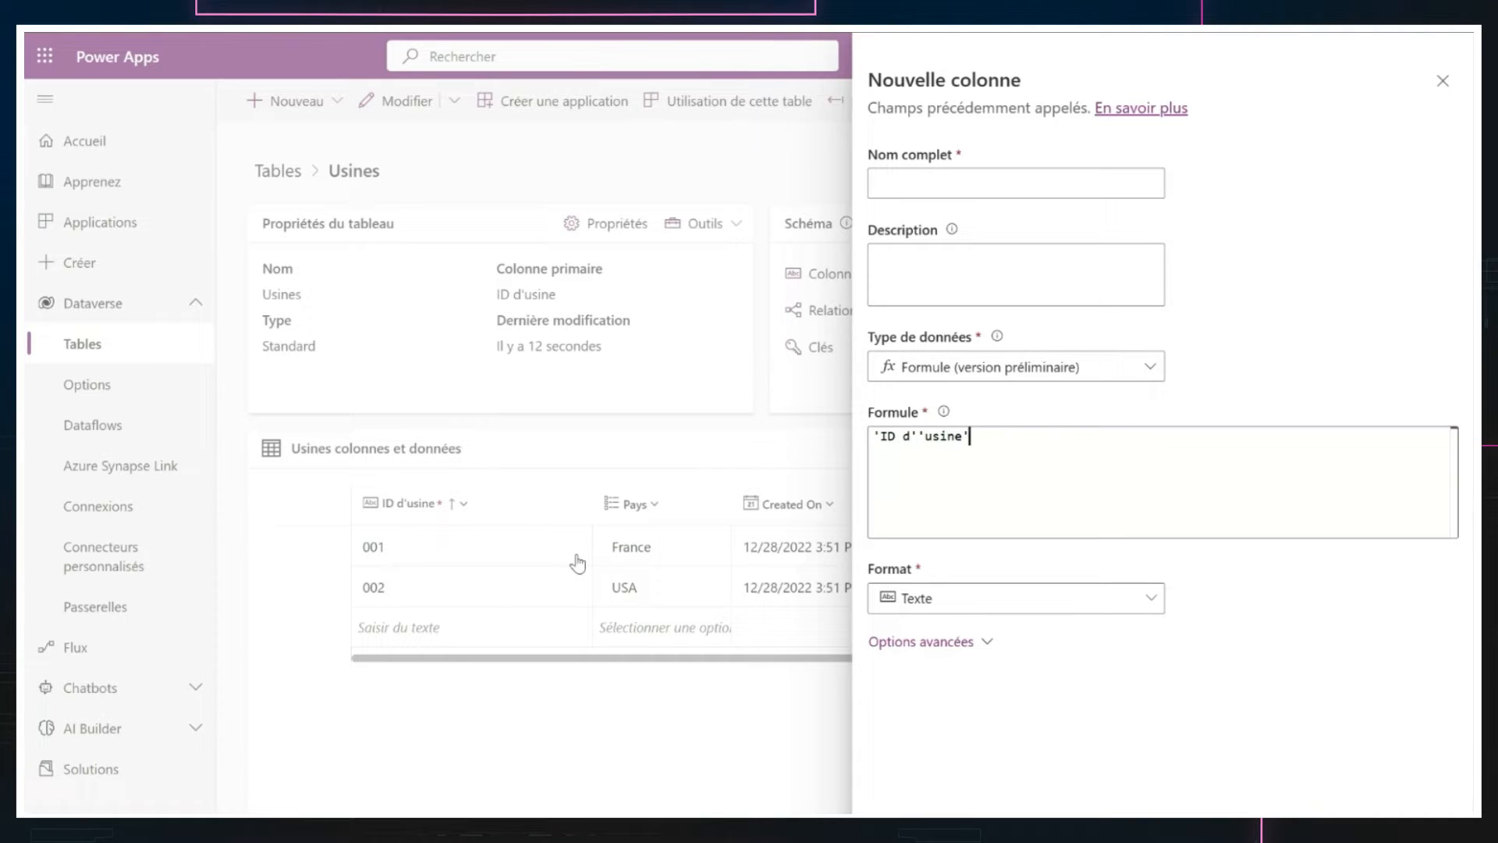
text(+)
key(BackSpace)
triple_click(996, 447)
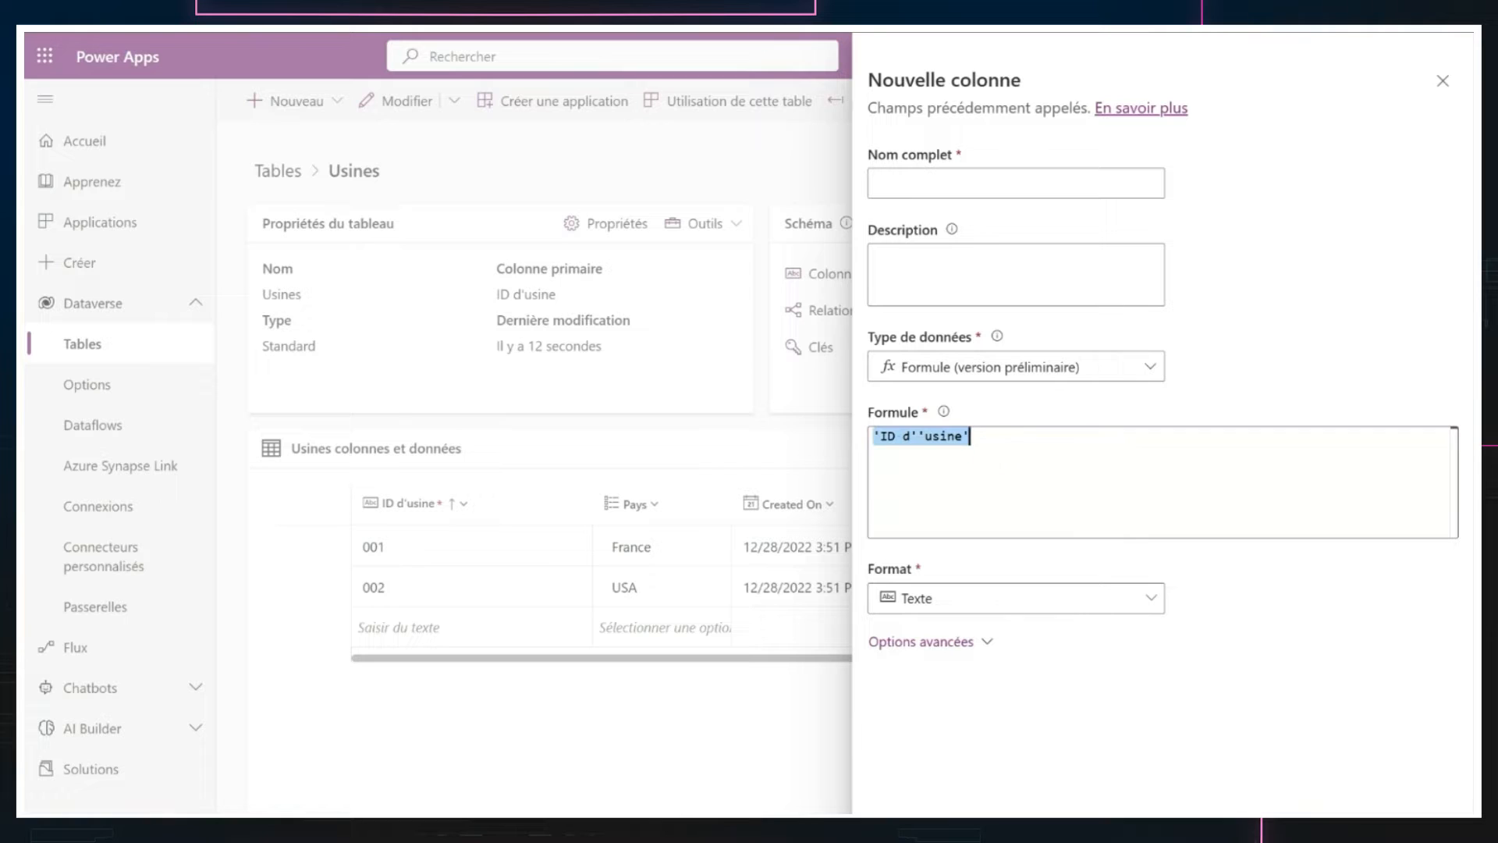
key(BackSpace)
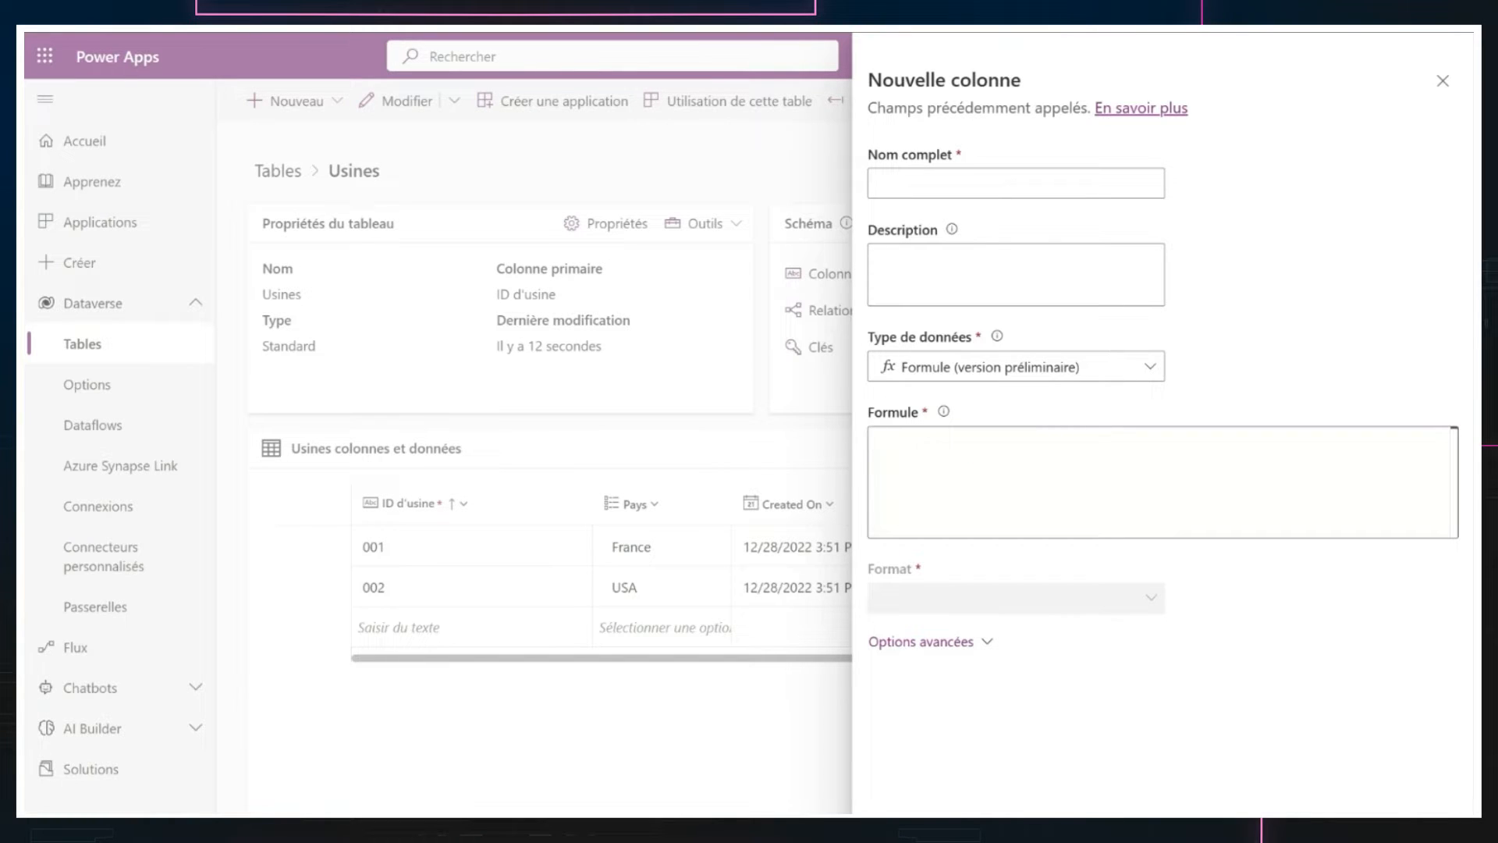
text(i)
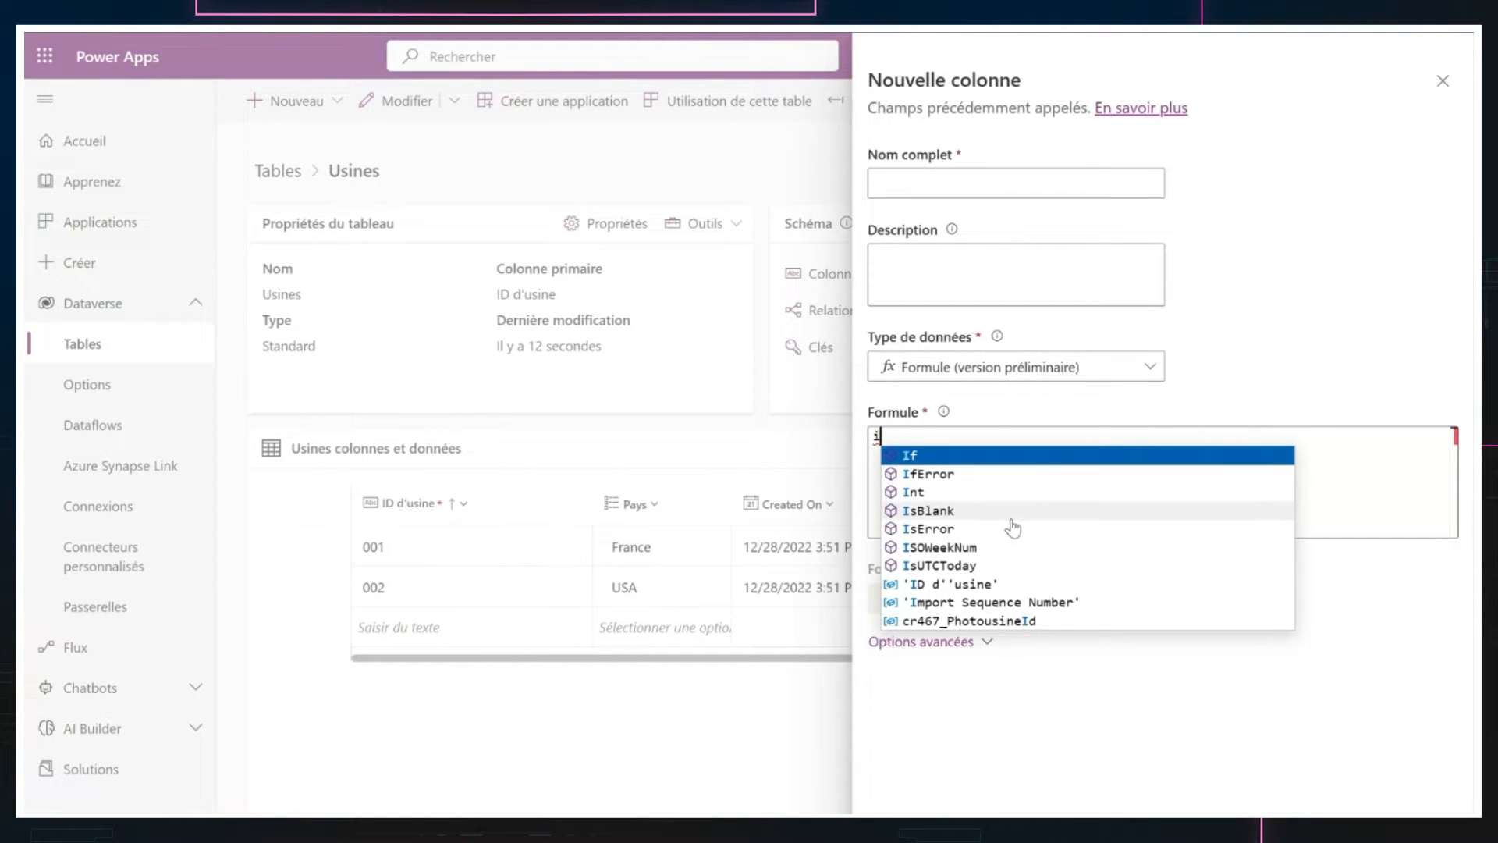
key(BackSpace)
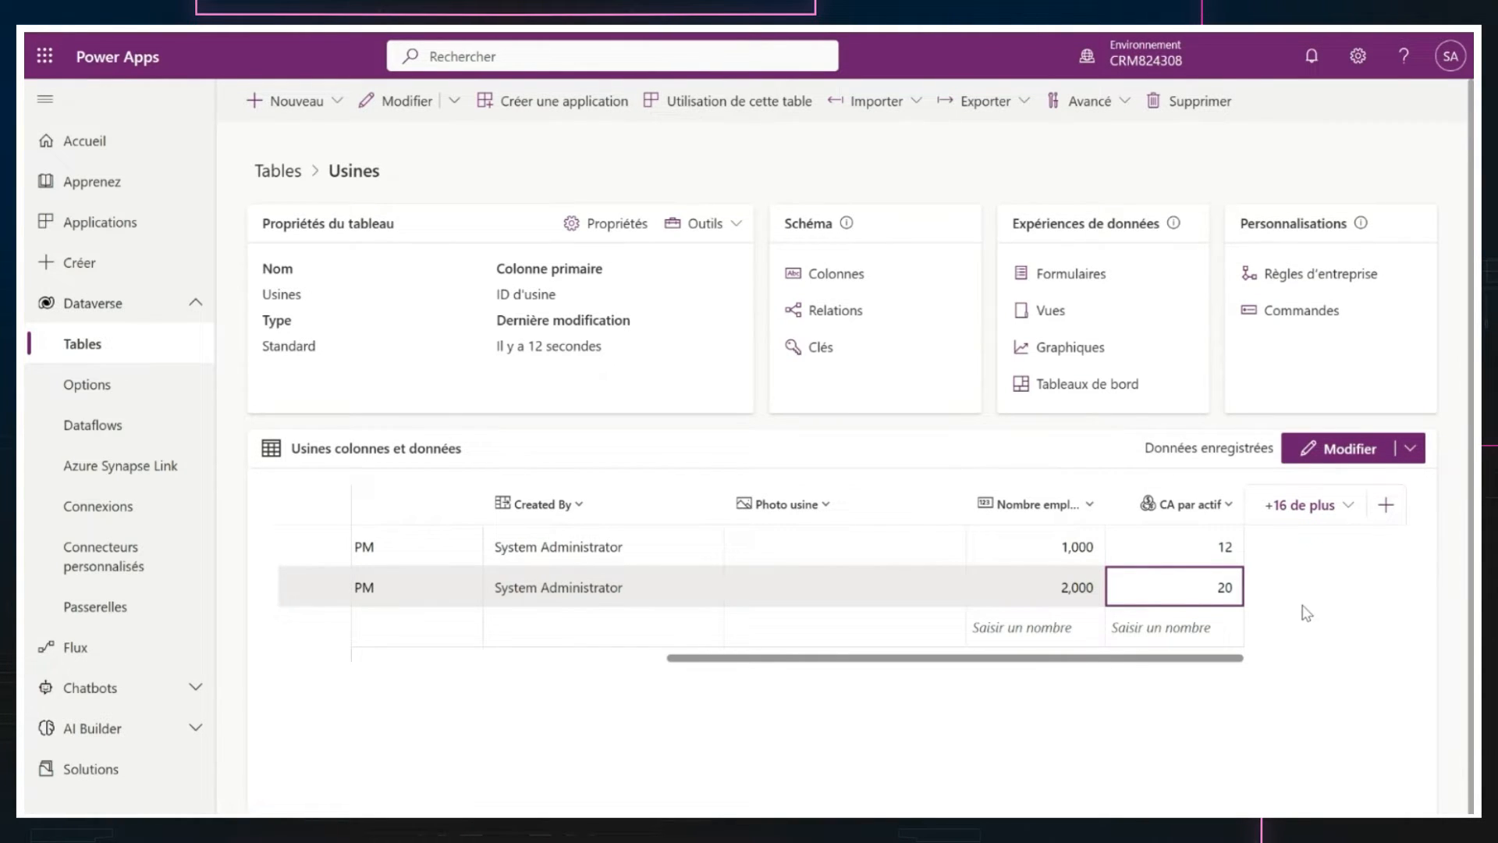
- Start a new Usines column named "CA total" with the Formule (version préliminaire) data type
click(1397, 509)
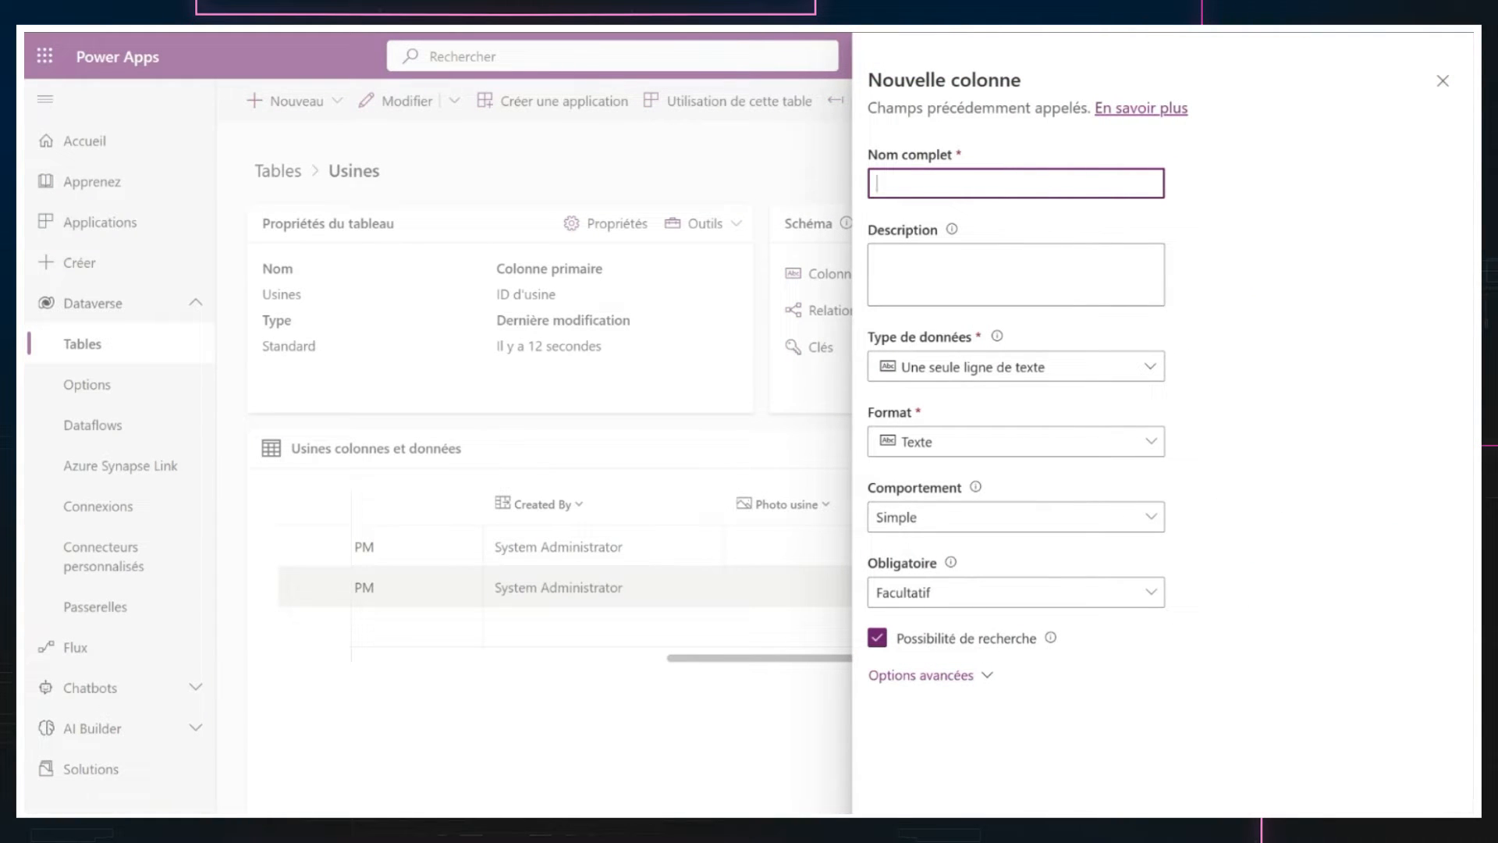
text(CA total)
click(964, 372)
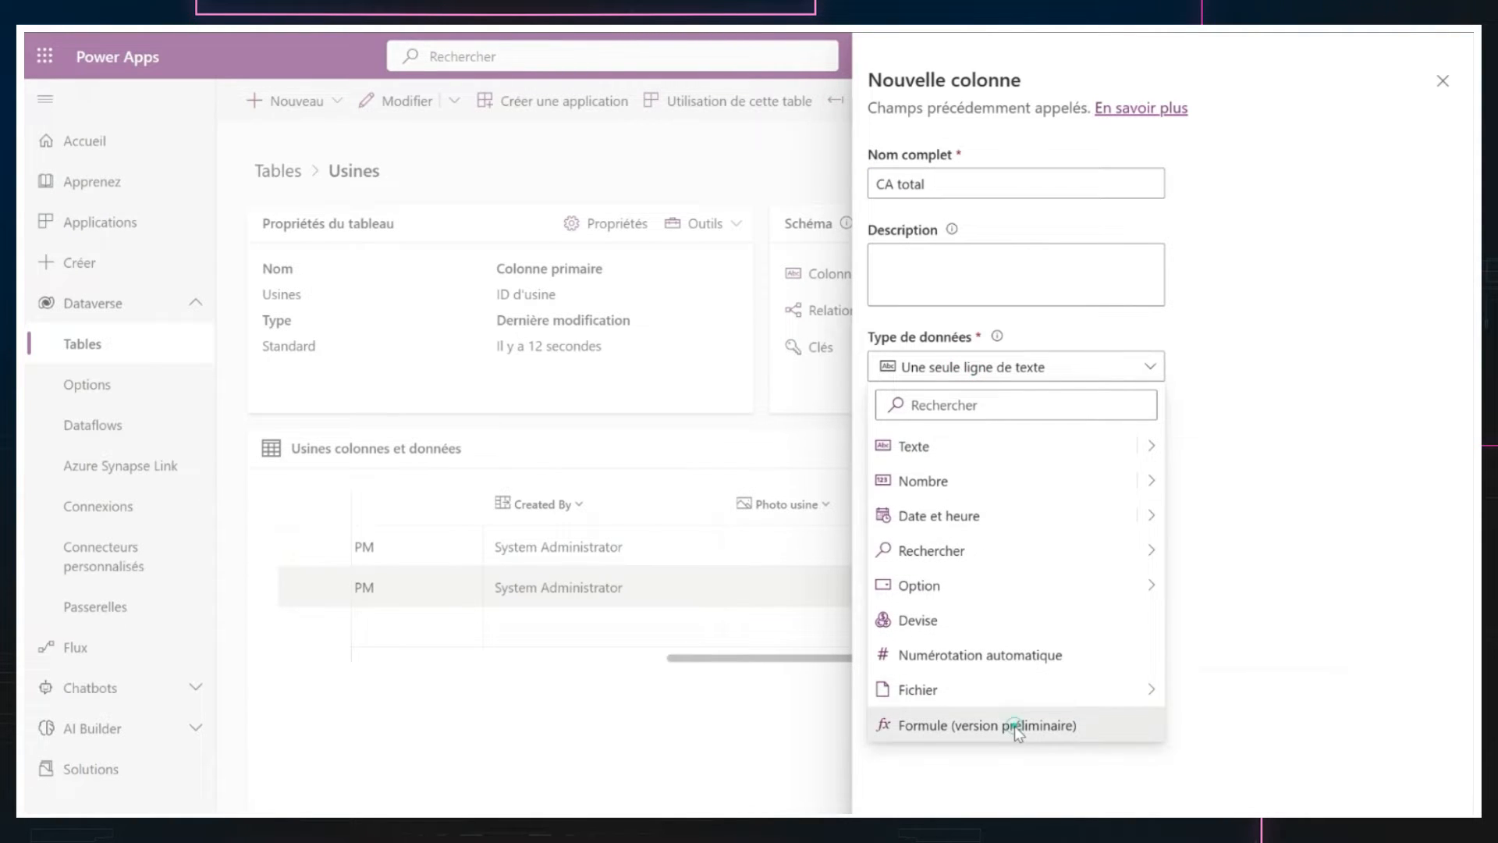
click(1014, 725)
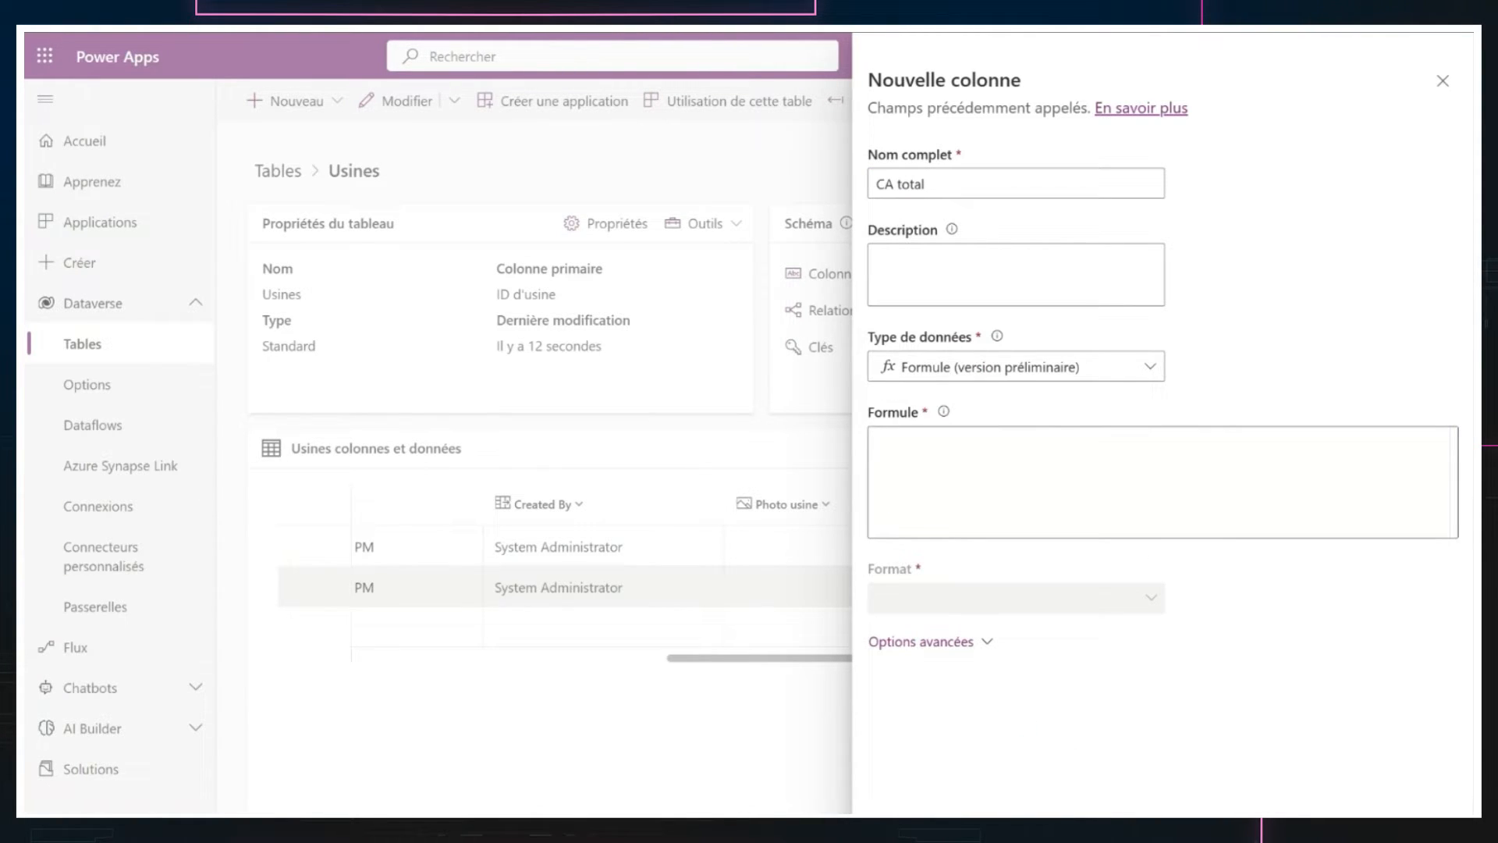
- Set the CA total formula to 'Nombre employees'*'CA par actif' and save the column
text(nomb)
click(942, 459)
text('*)
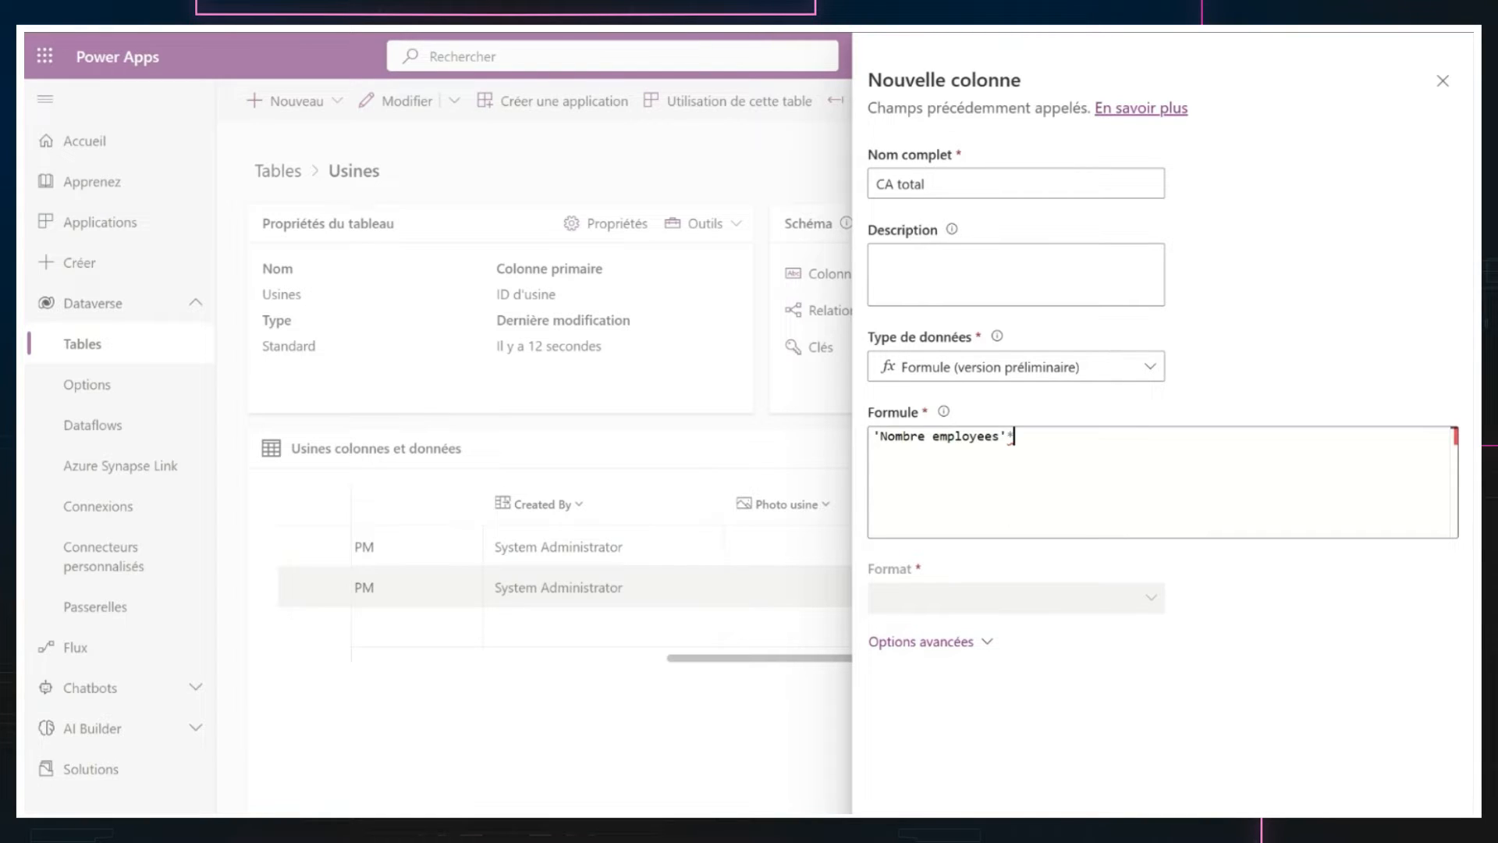
text(ca)
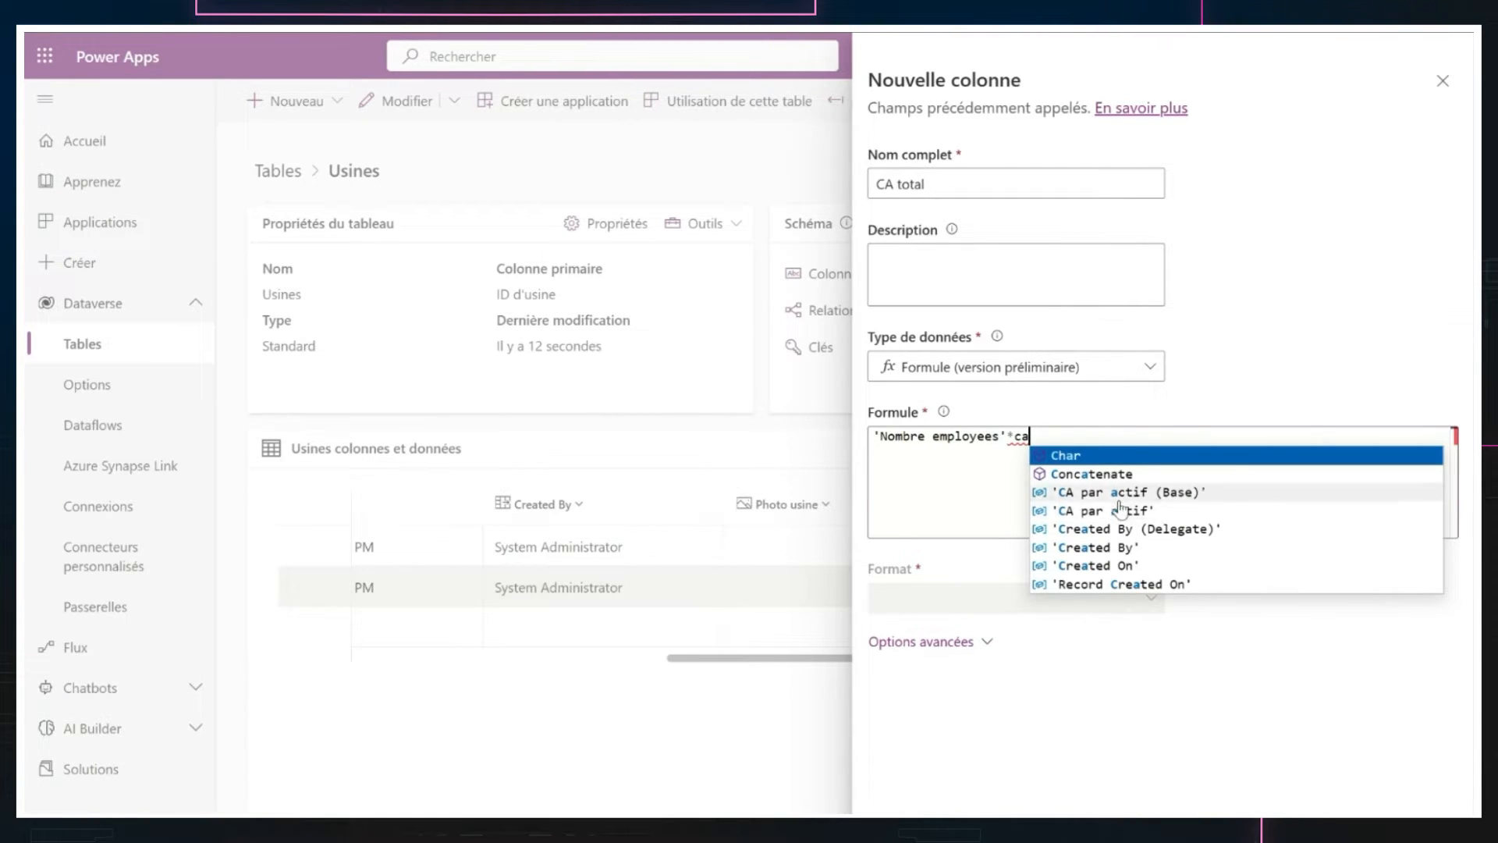
click(1120, 510)
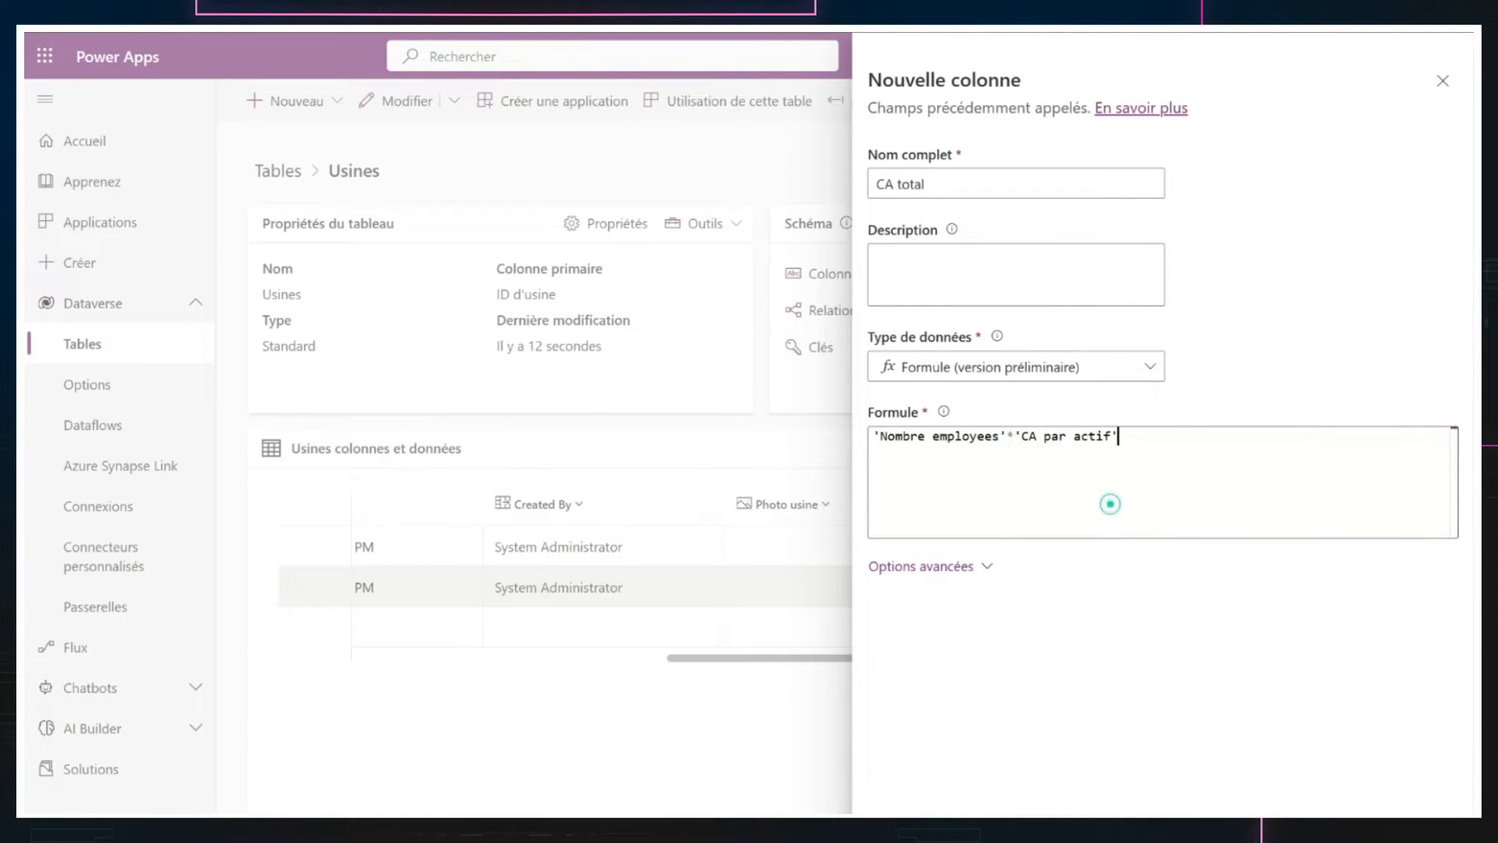
click(874, 439)
click(1037, 812)
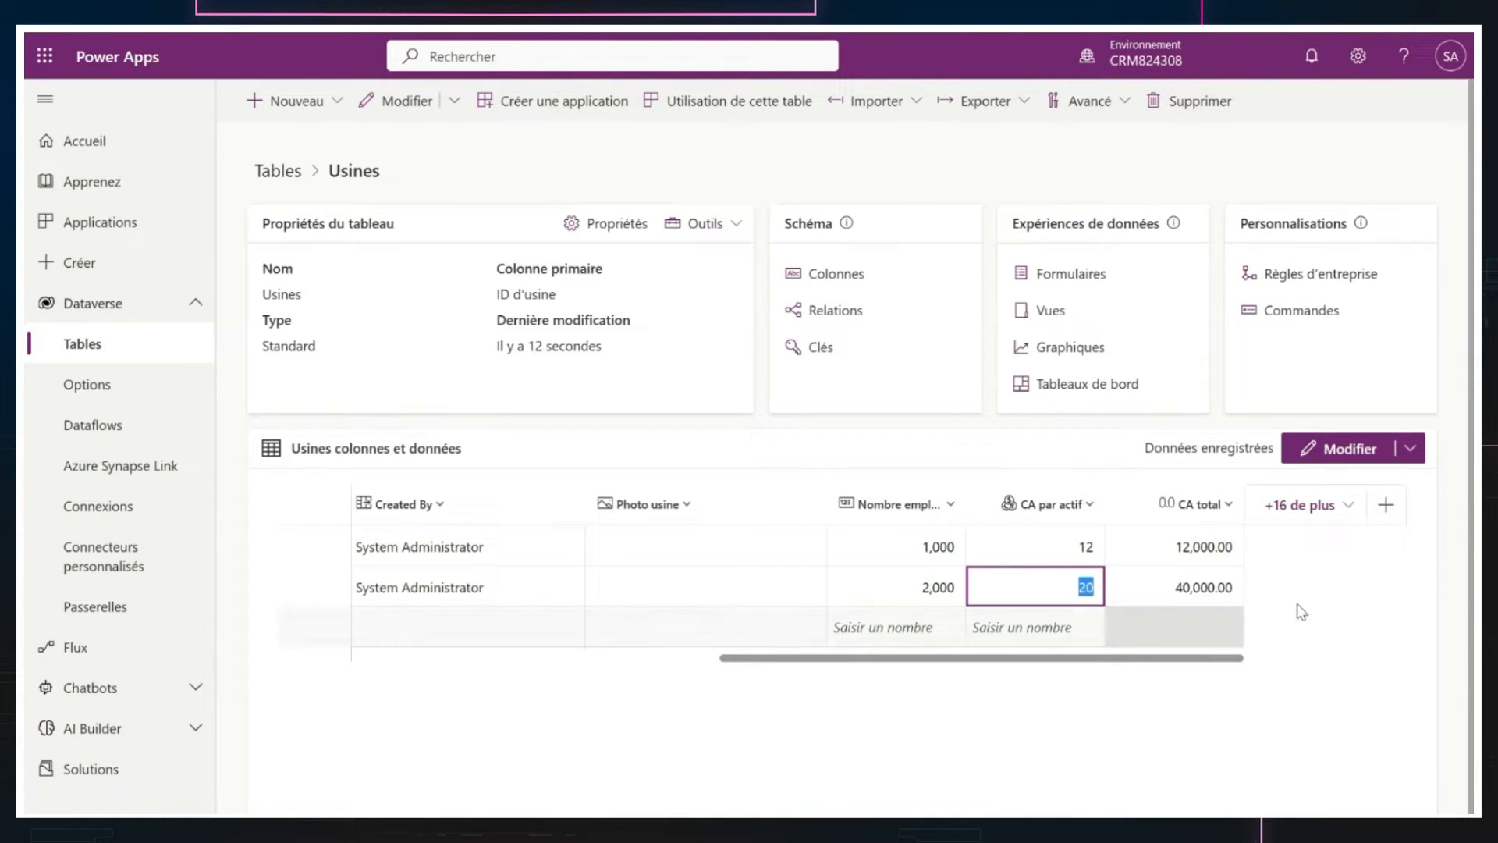
click(1314, 702)
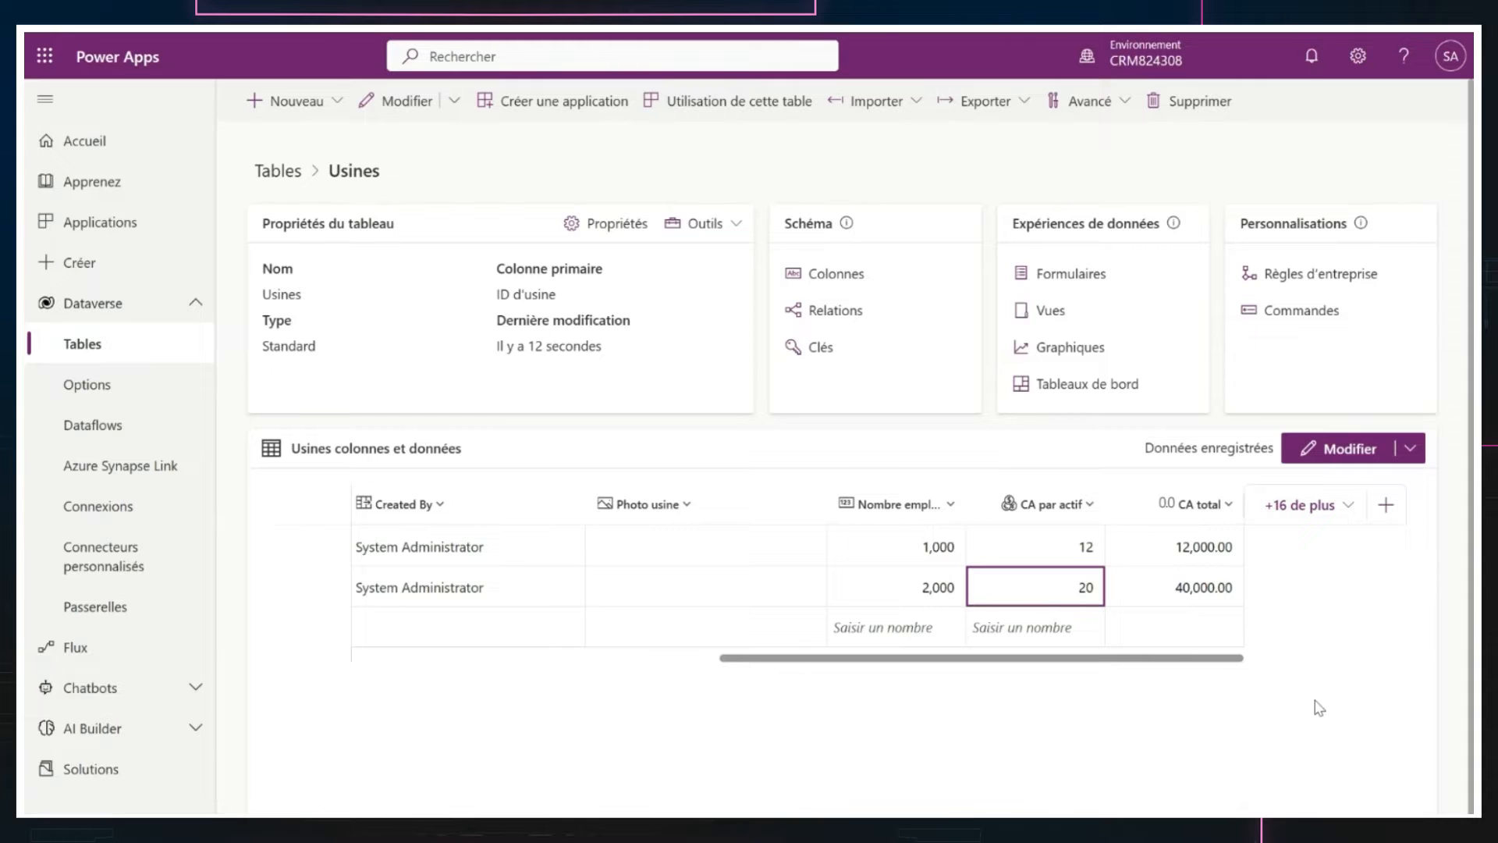
- Examine the advanced options offered for a new column in the Usines table
click(1384, 515)
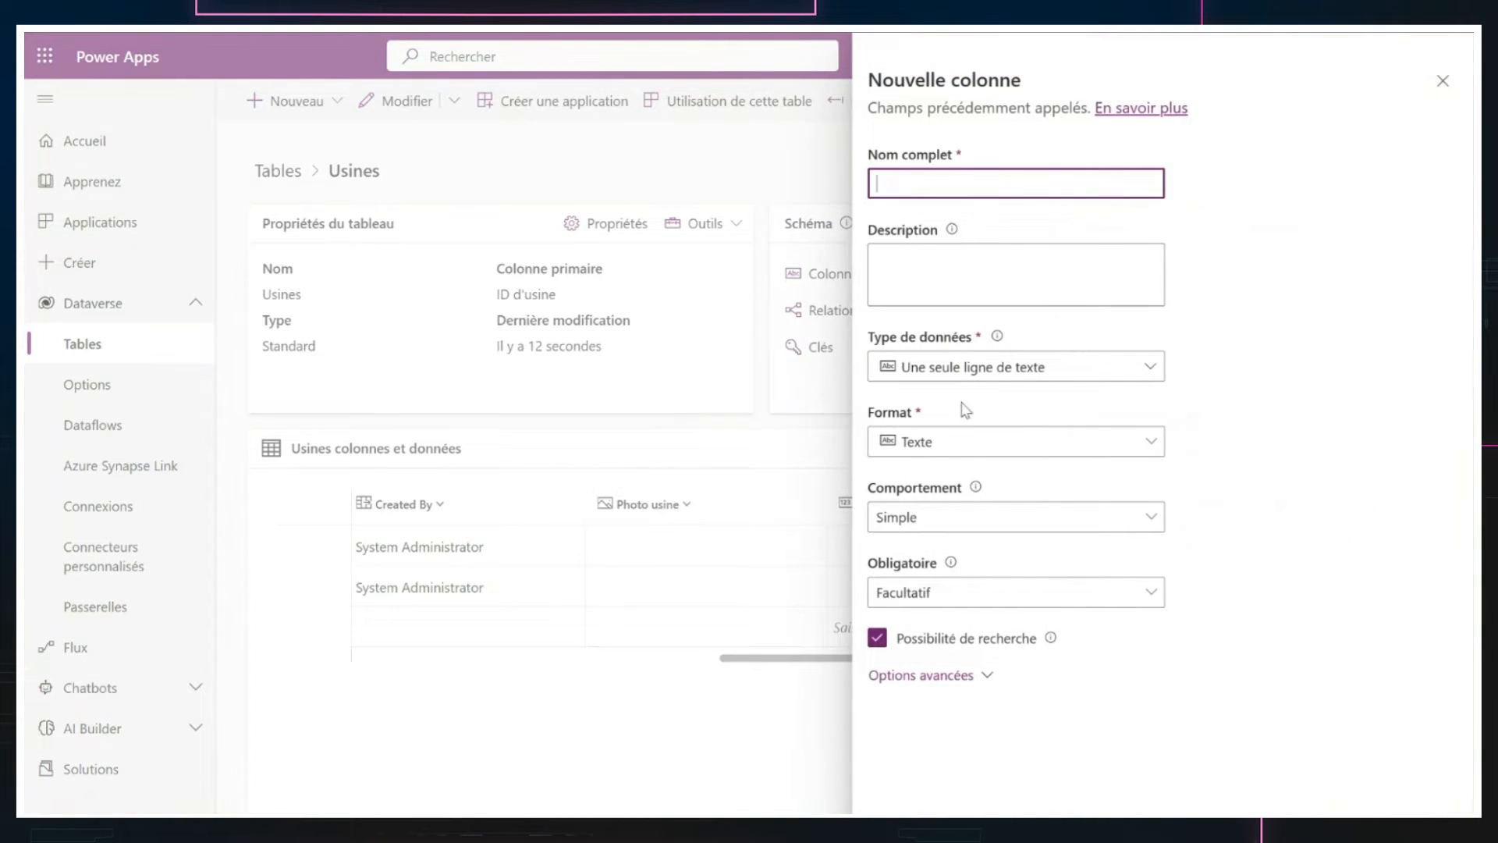
click(951, 676)
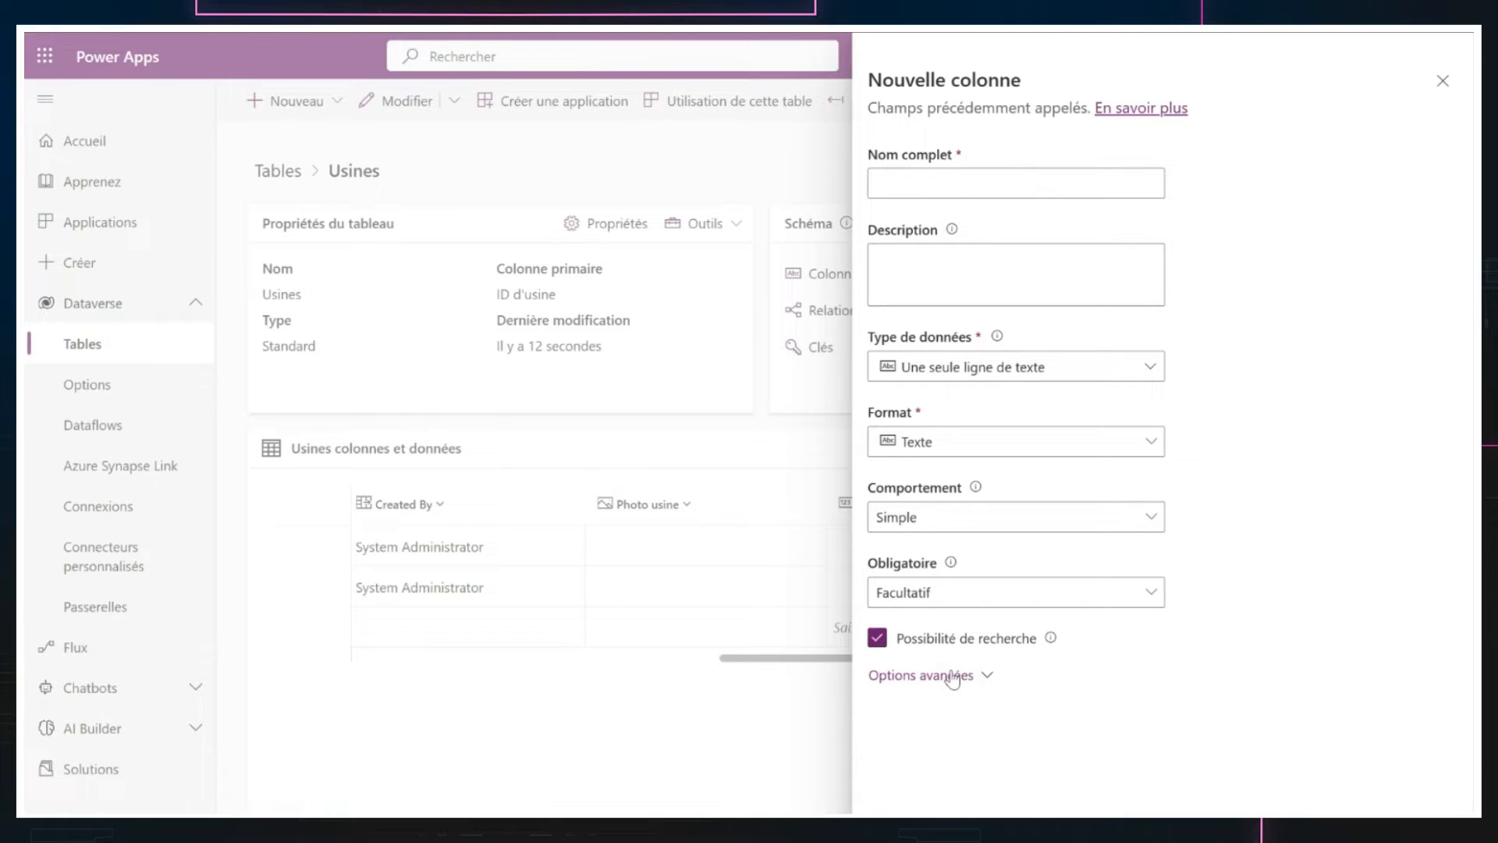
scroll(1299, 563, down, 4)
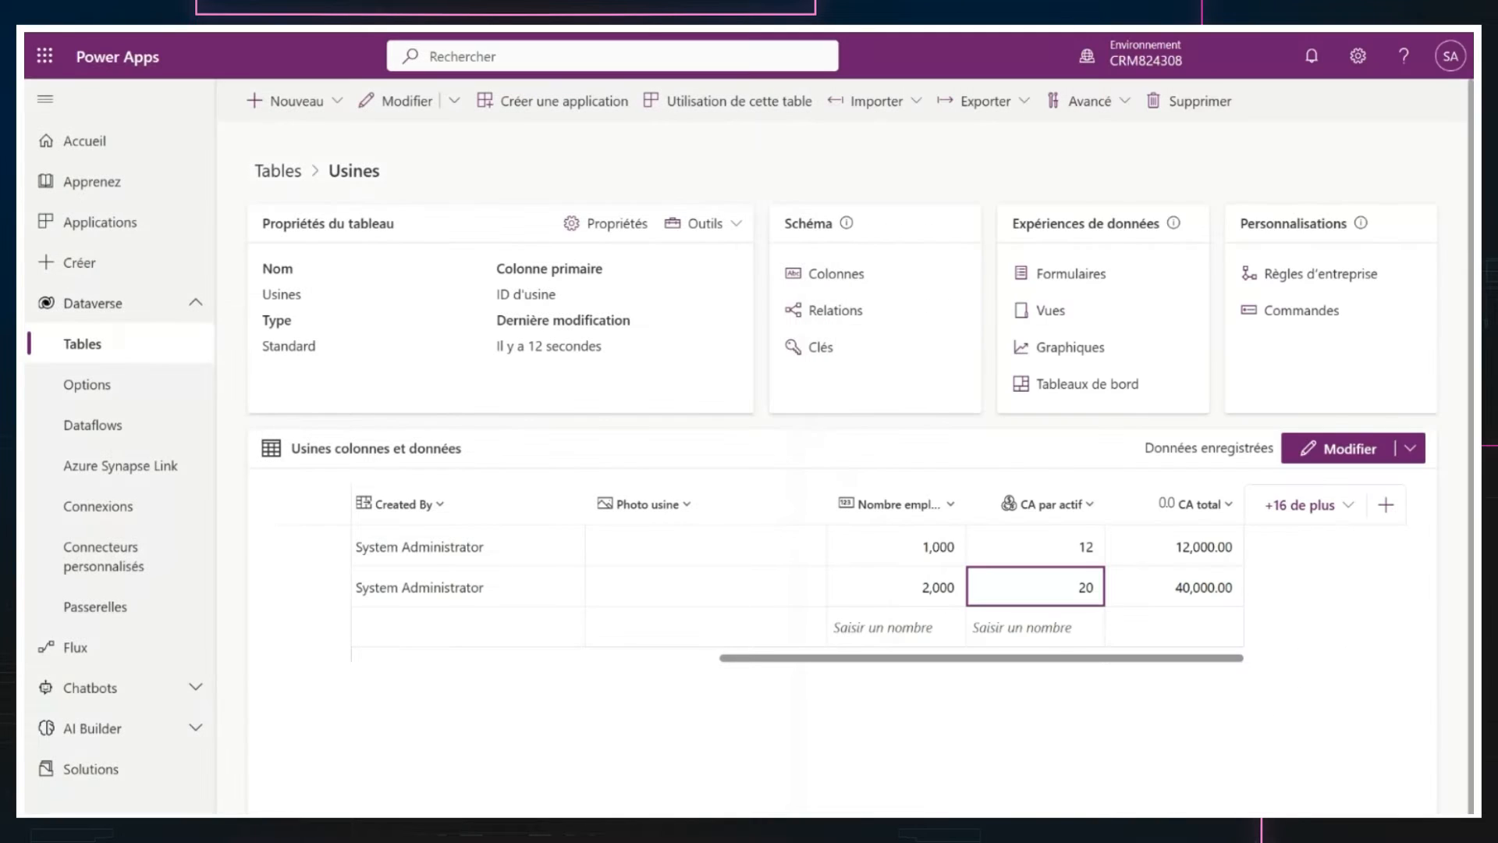
- Try a Plusieurs-à-une relation from the Usines table to the AAD User table, review its Général settings and discard it
click(833, 311)
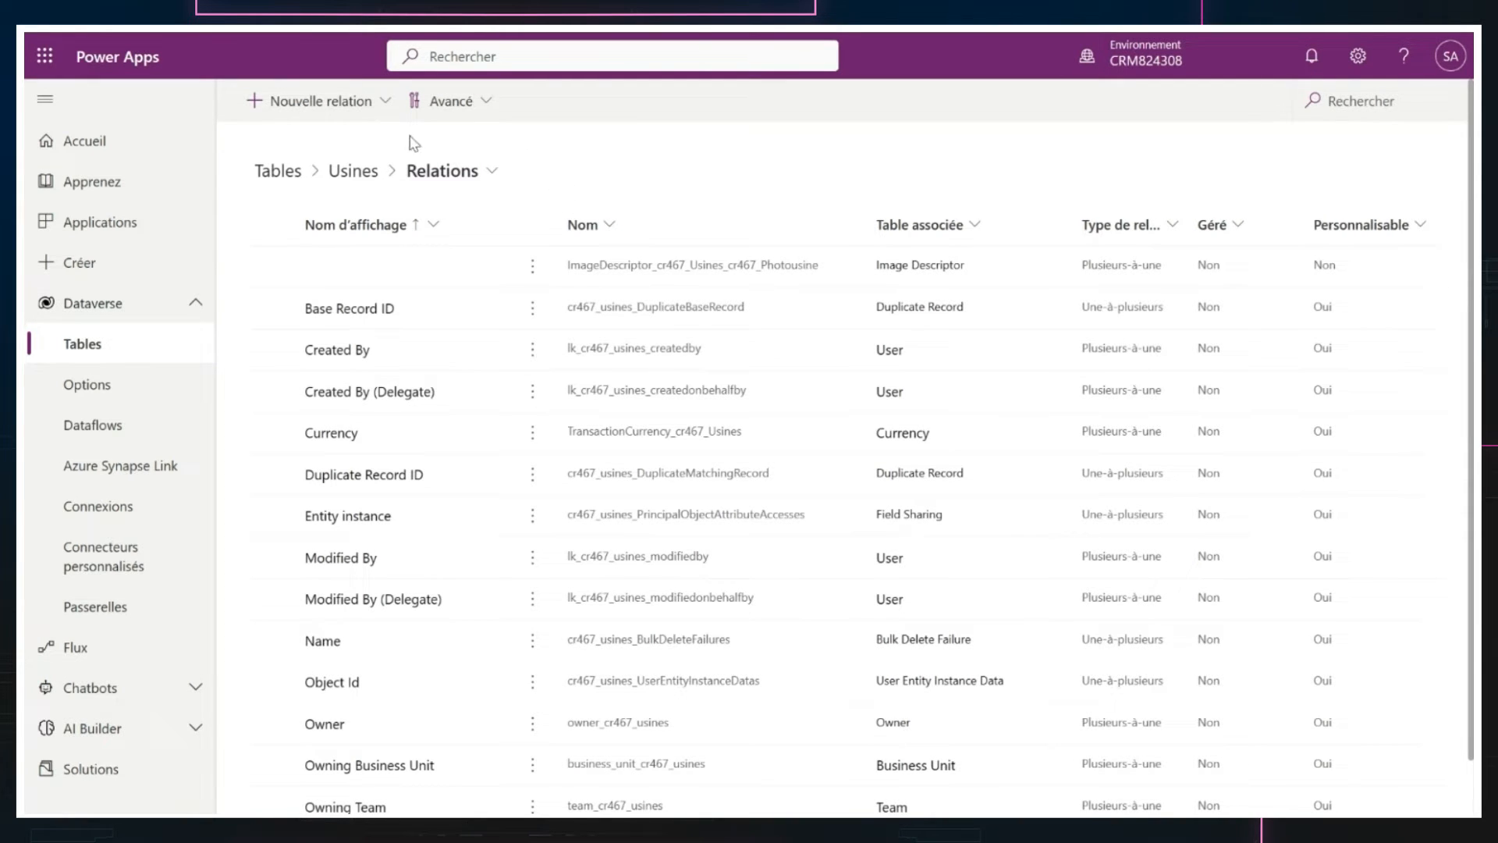
click(343, 112)
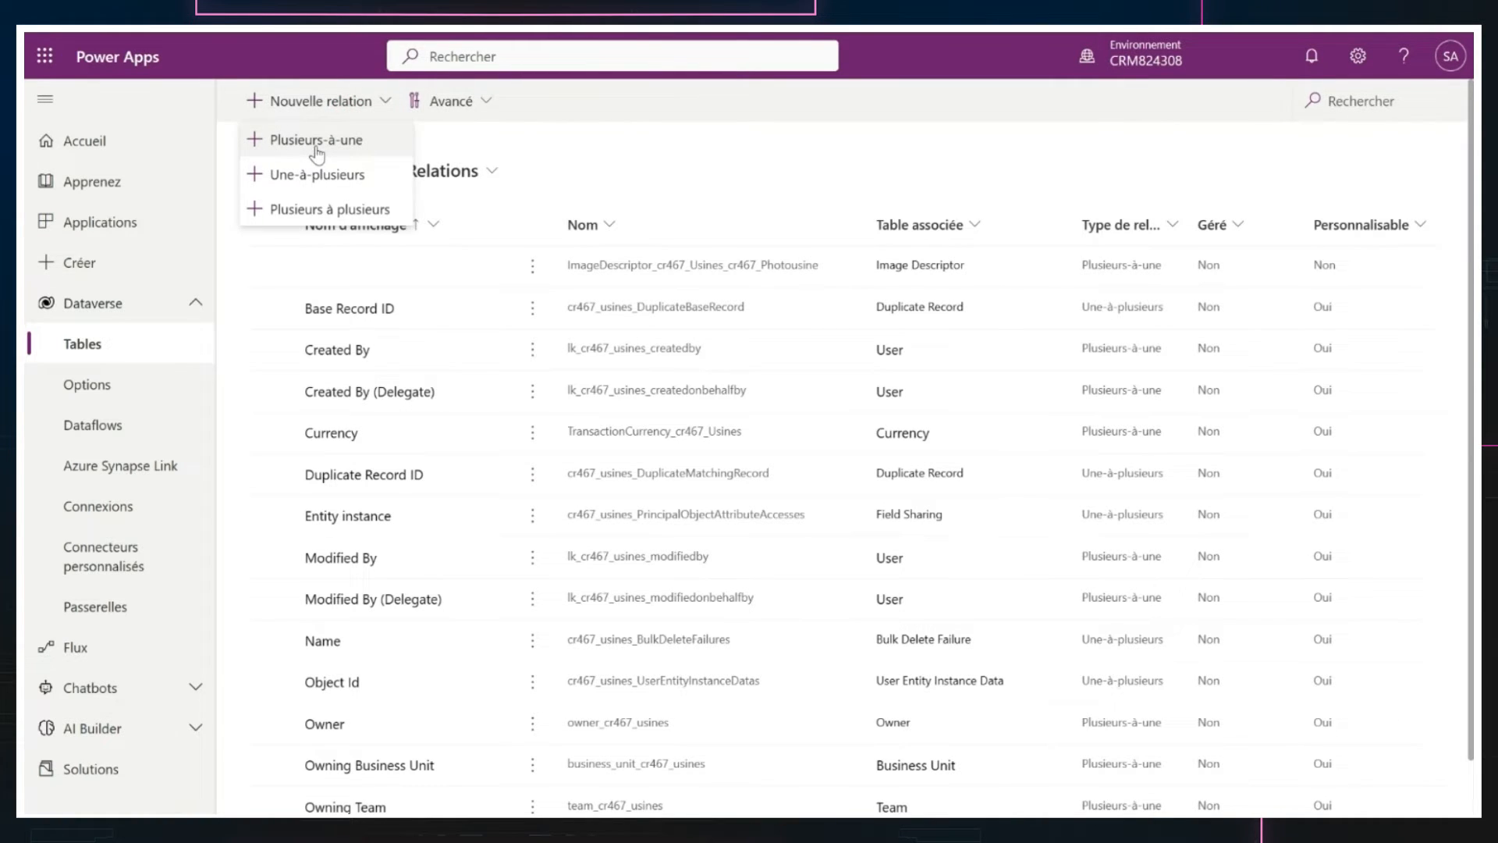
click(363, 143)
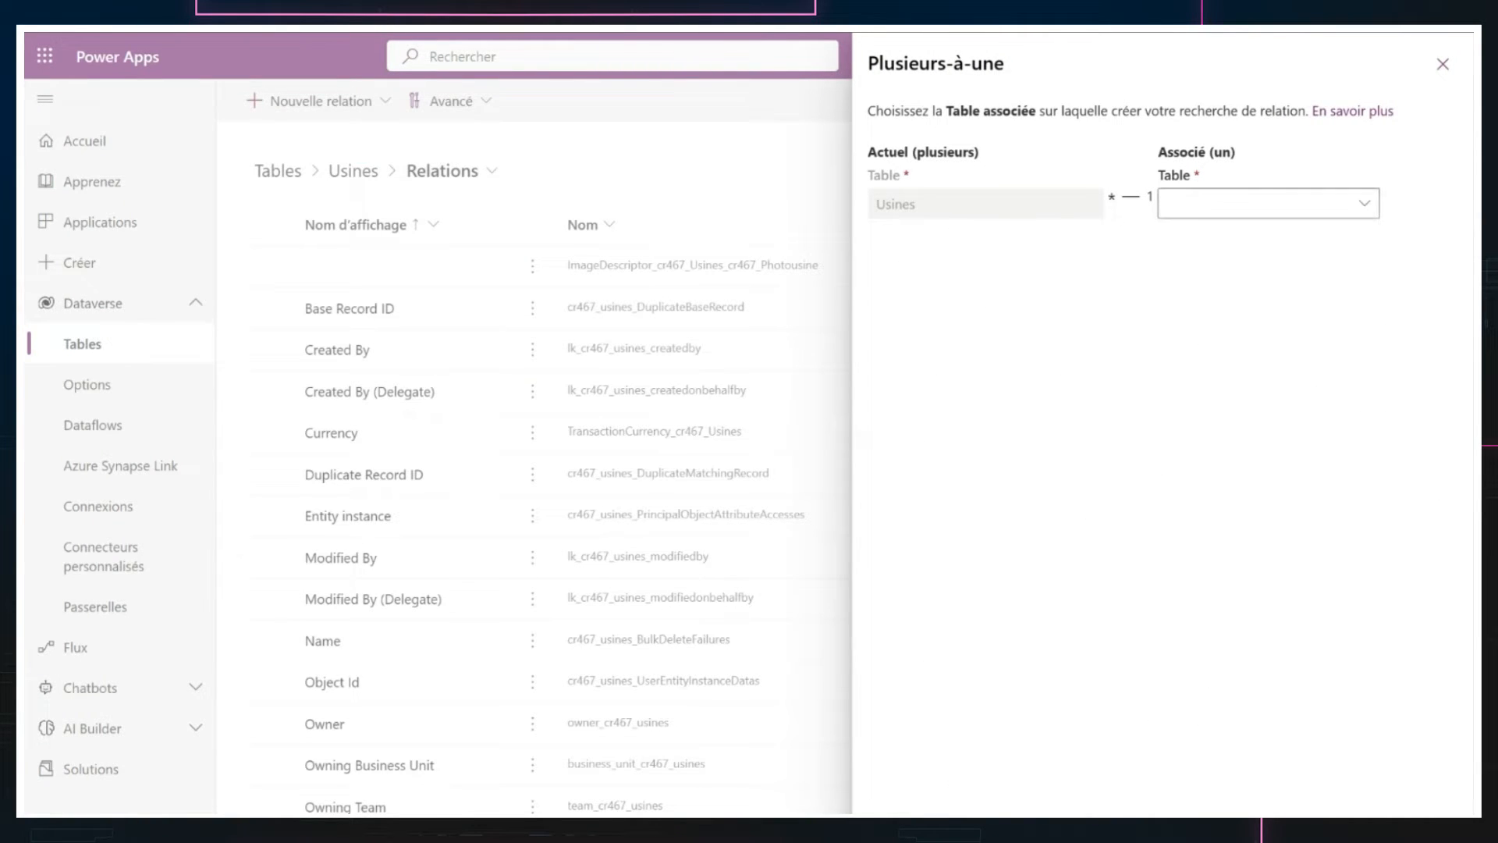
click(1354, 210)
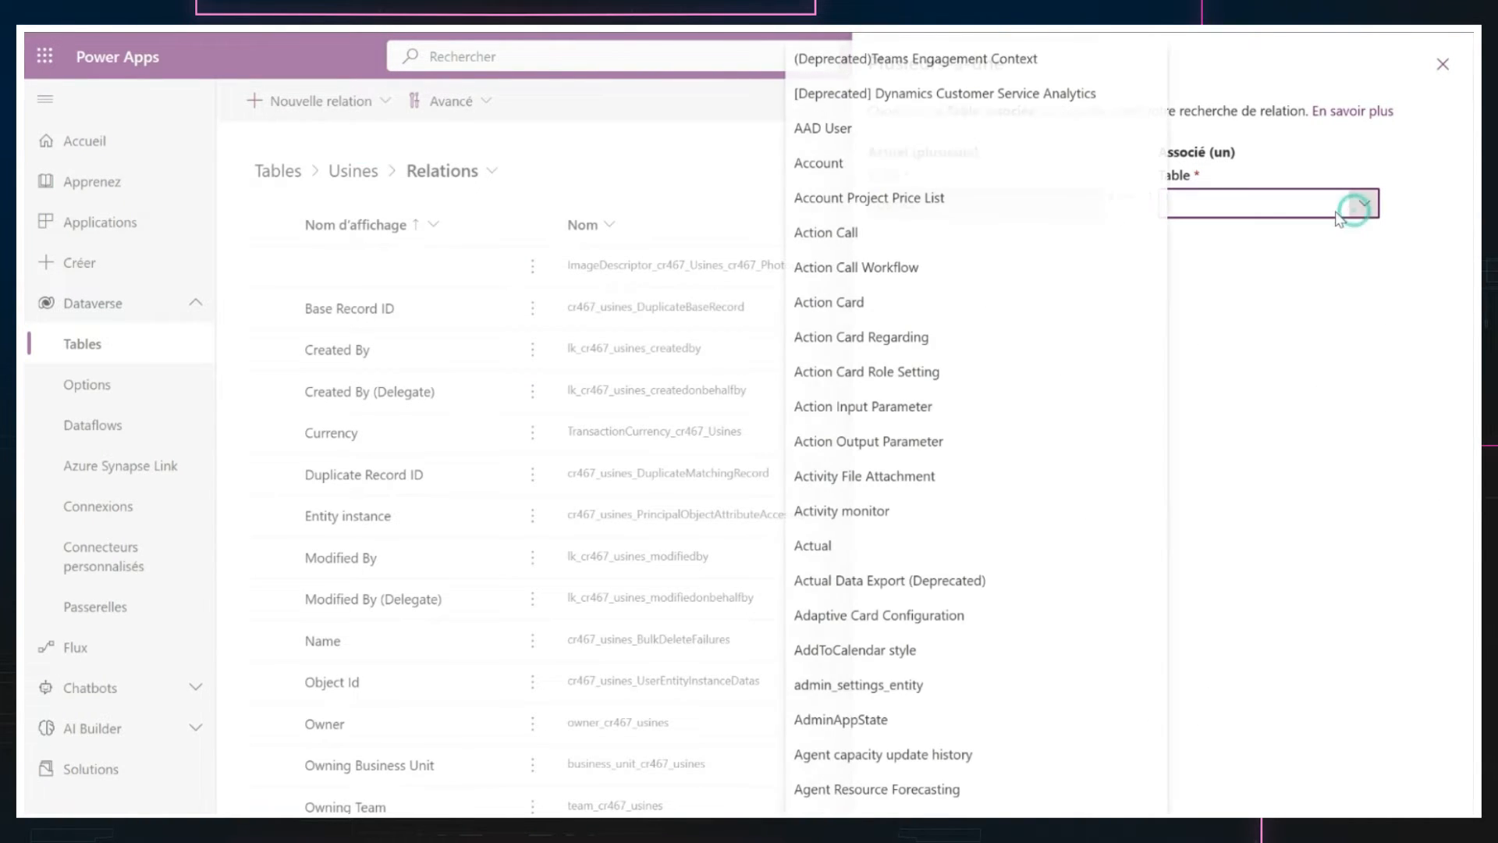
click(833, 128)
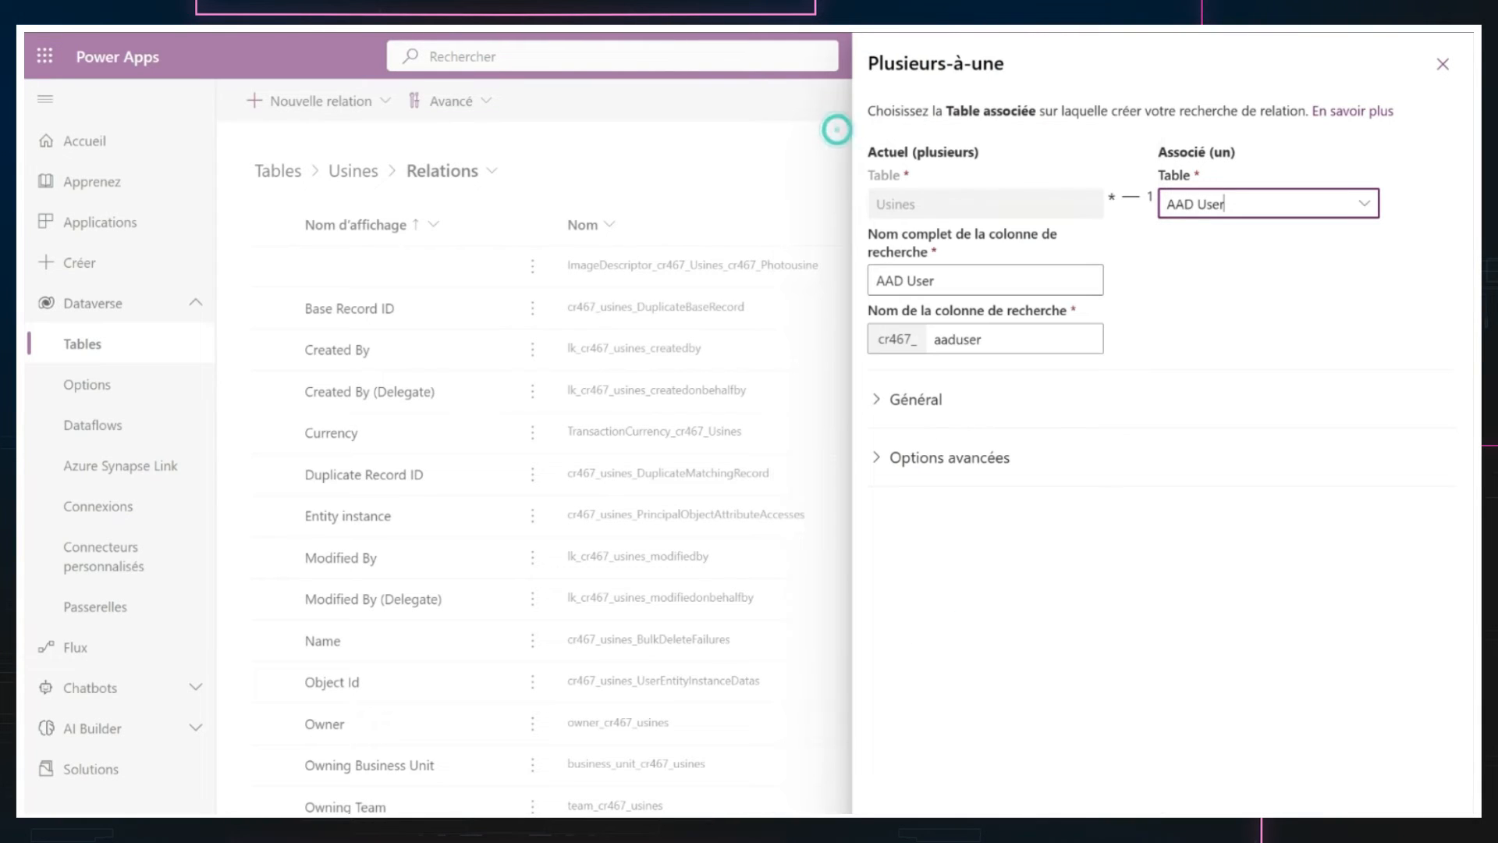
click(1259, 372)
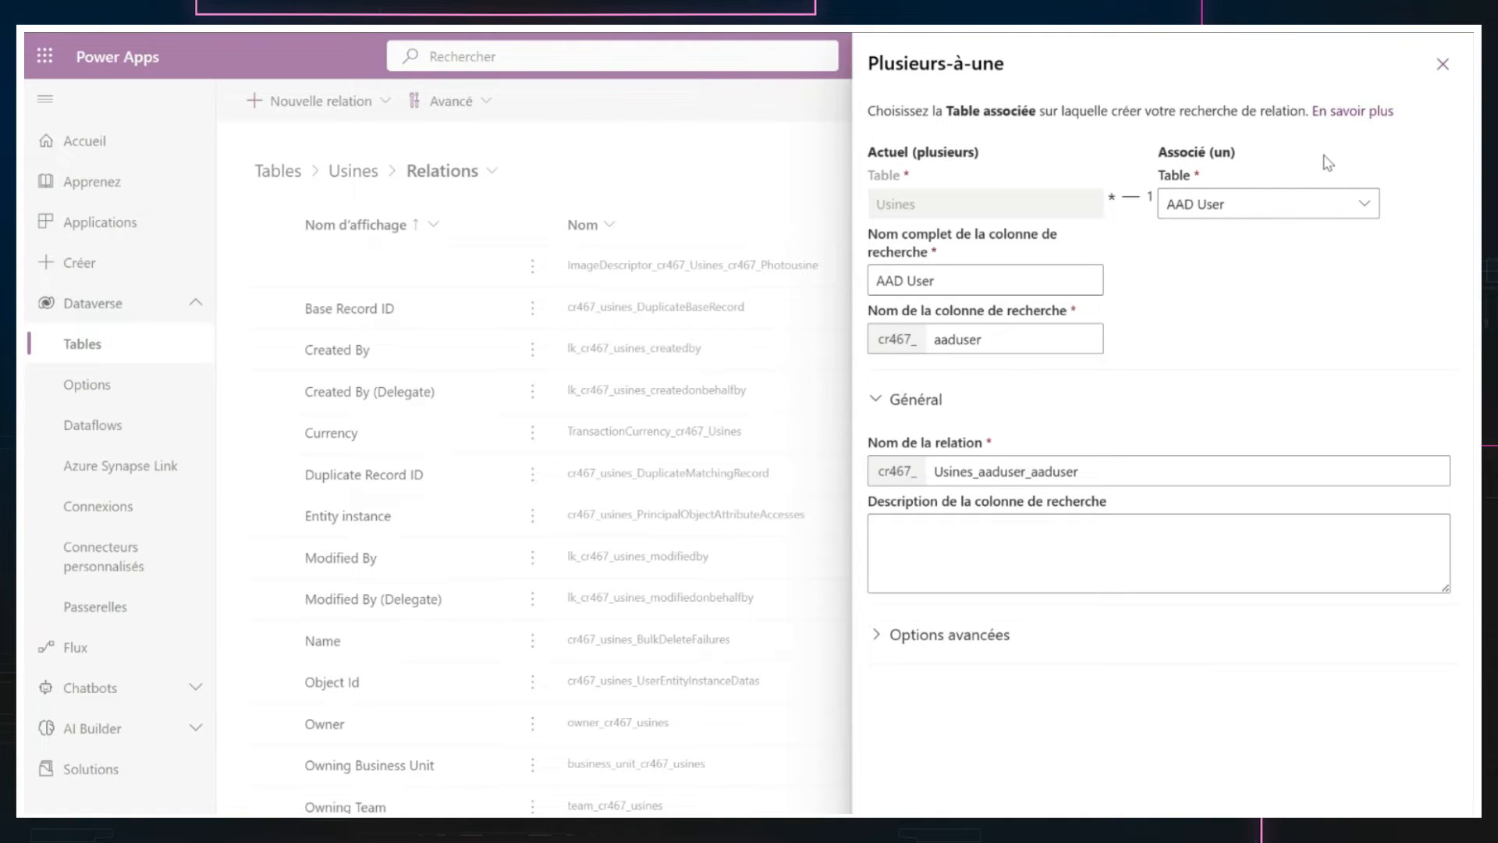
click(1441, 66)
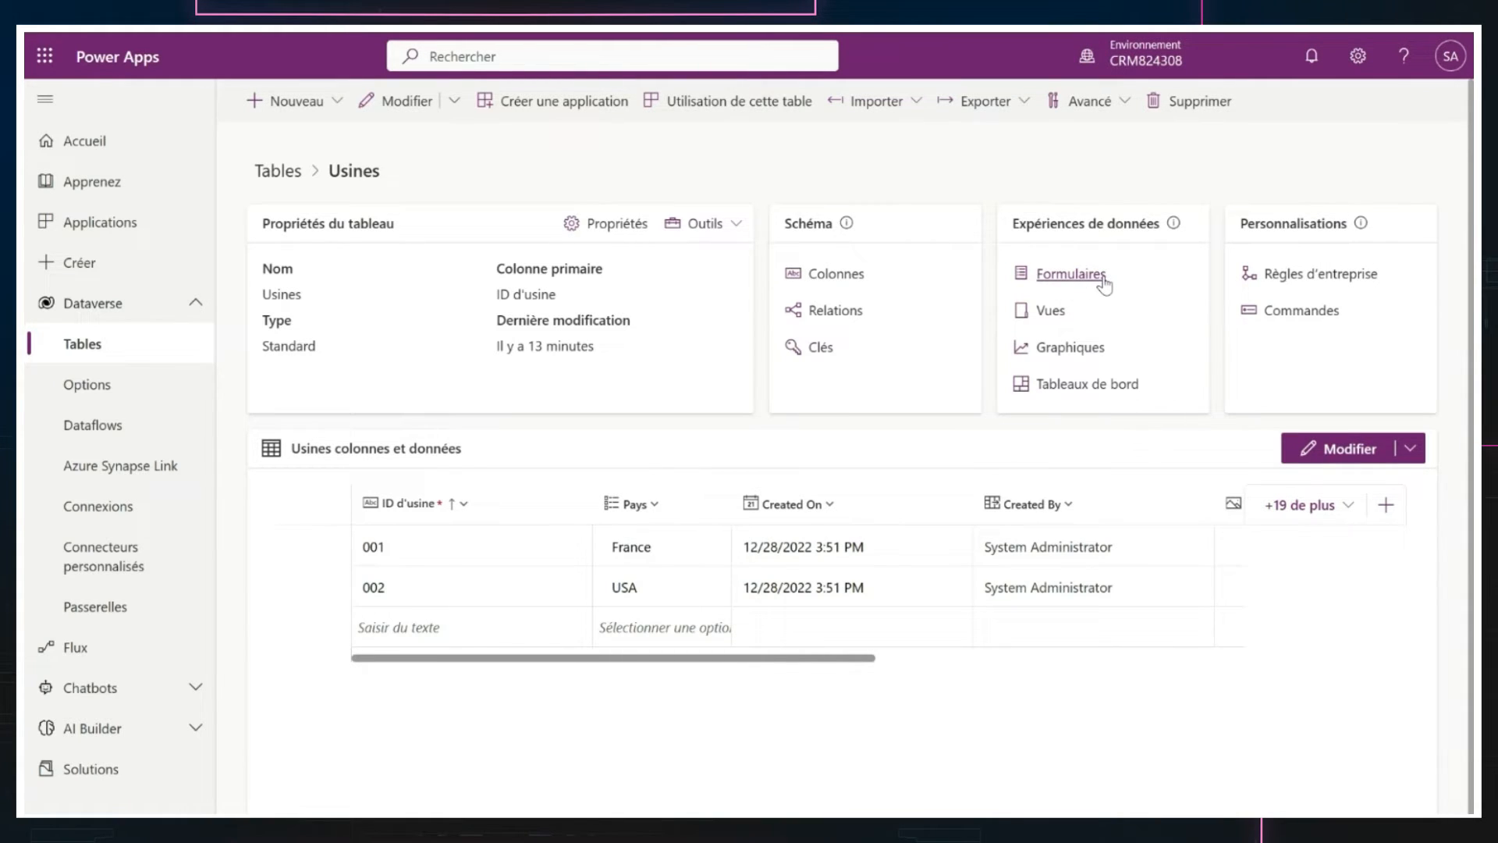
- Create a new view of the Usines table named "Usines France"
click(1057, 274)
click(1051, 312)
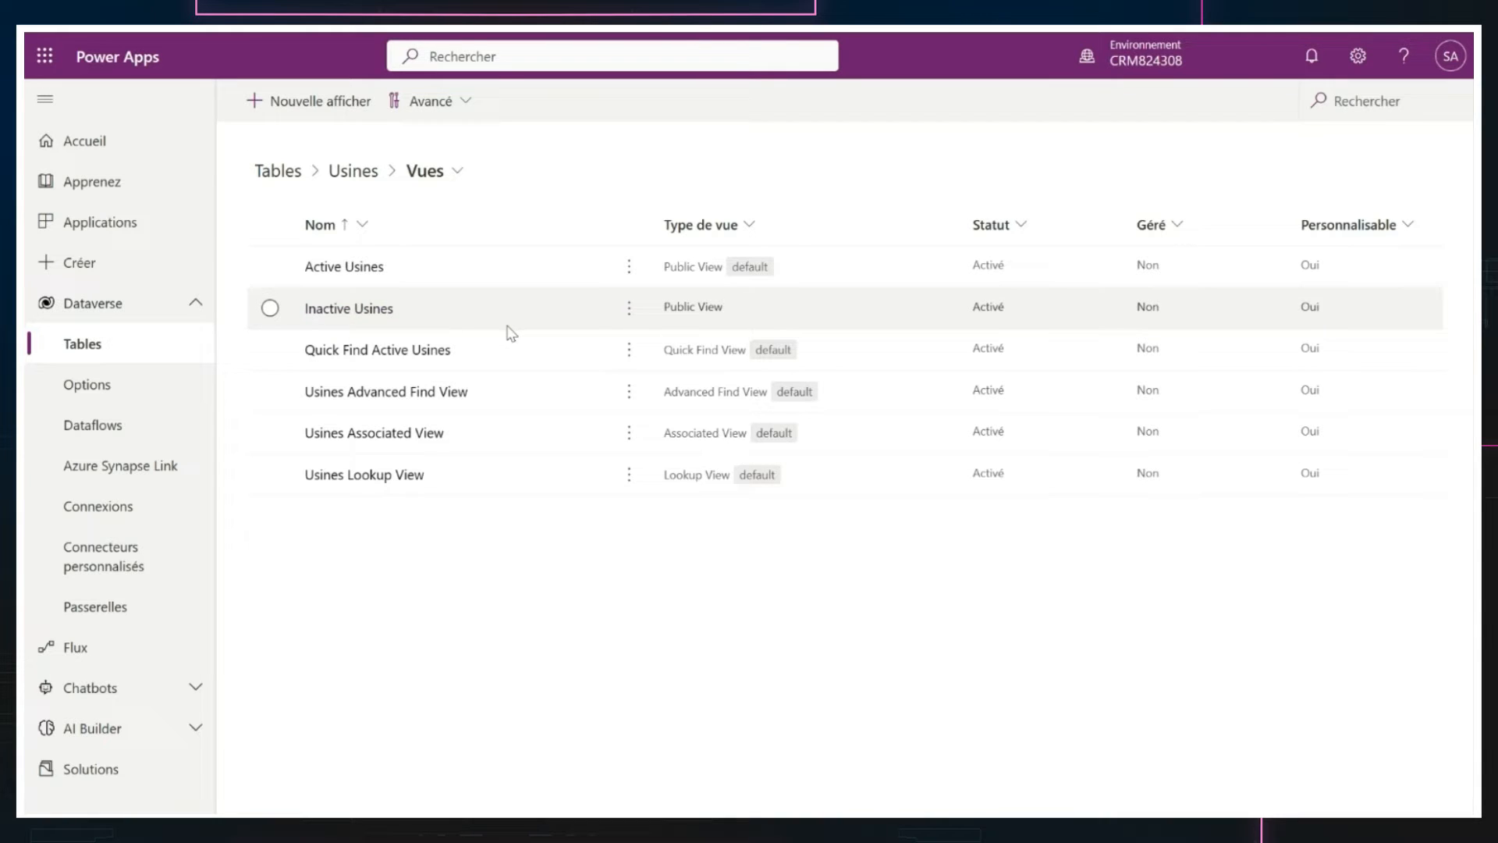
key(alt+Left)
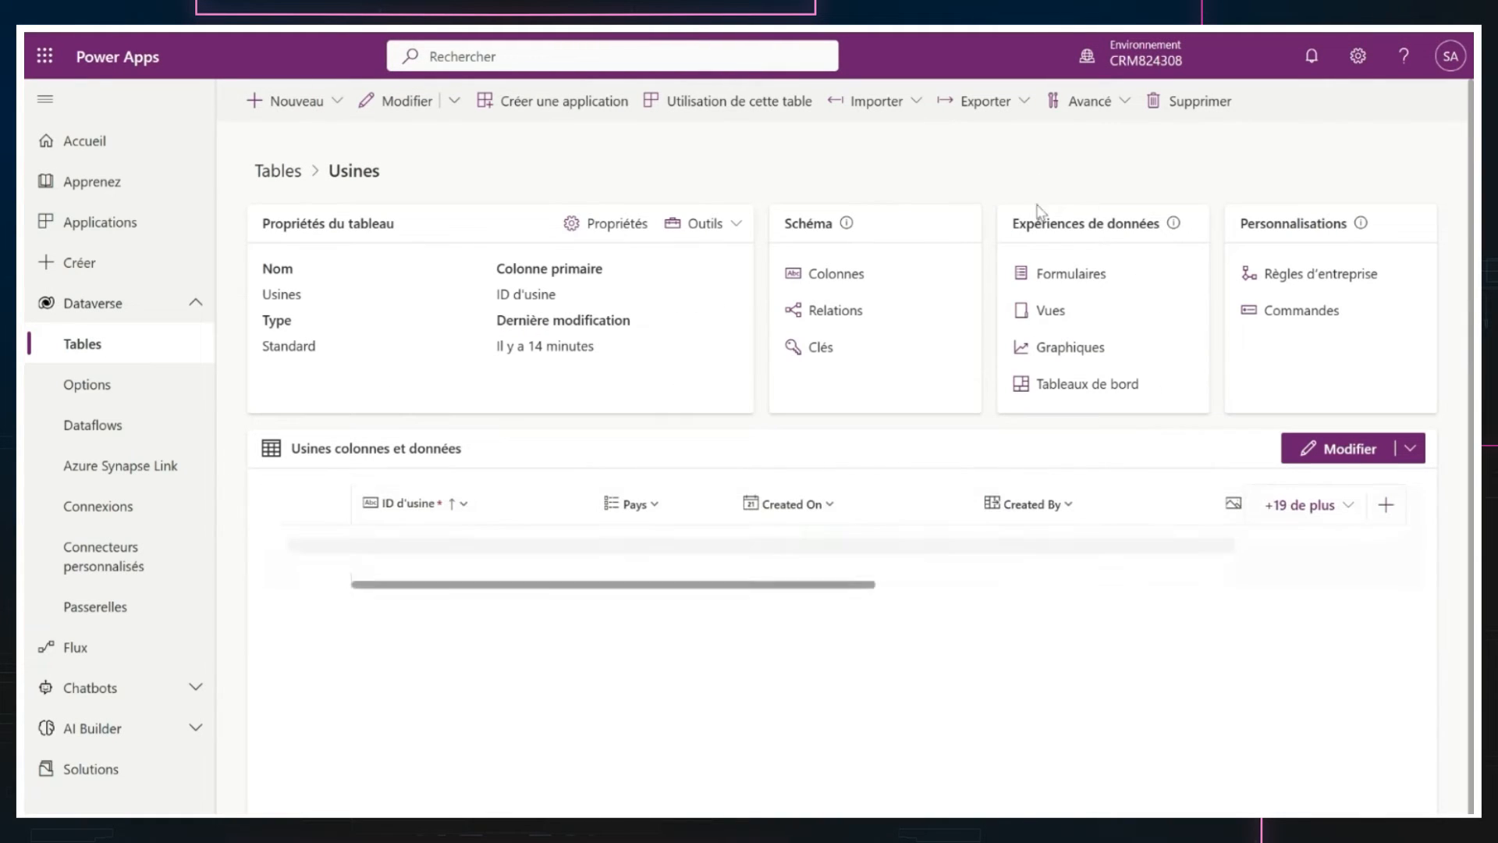
click(1050, 311)
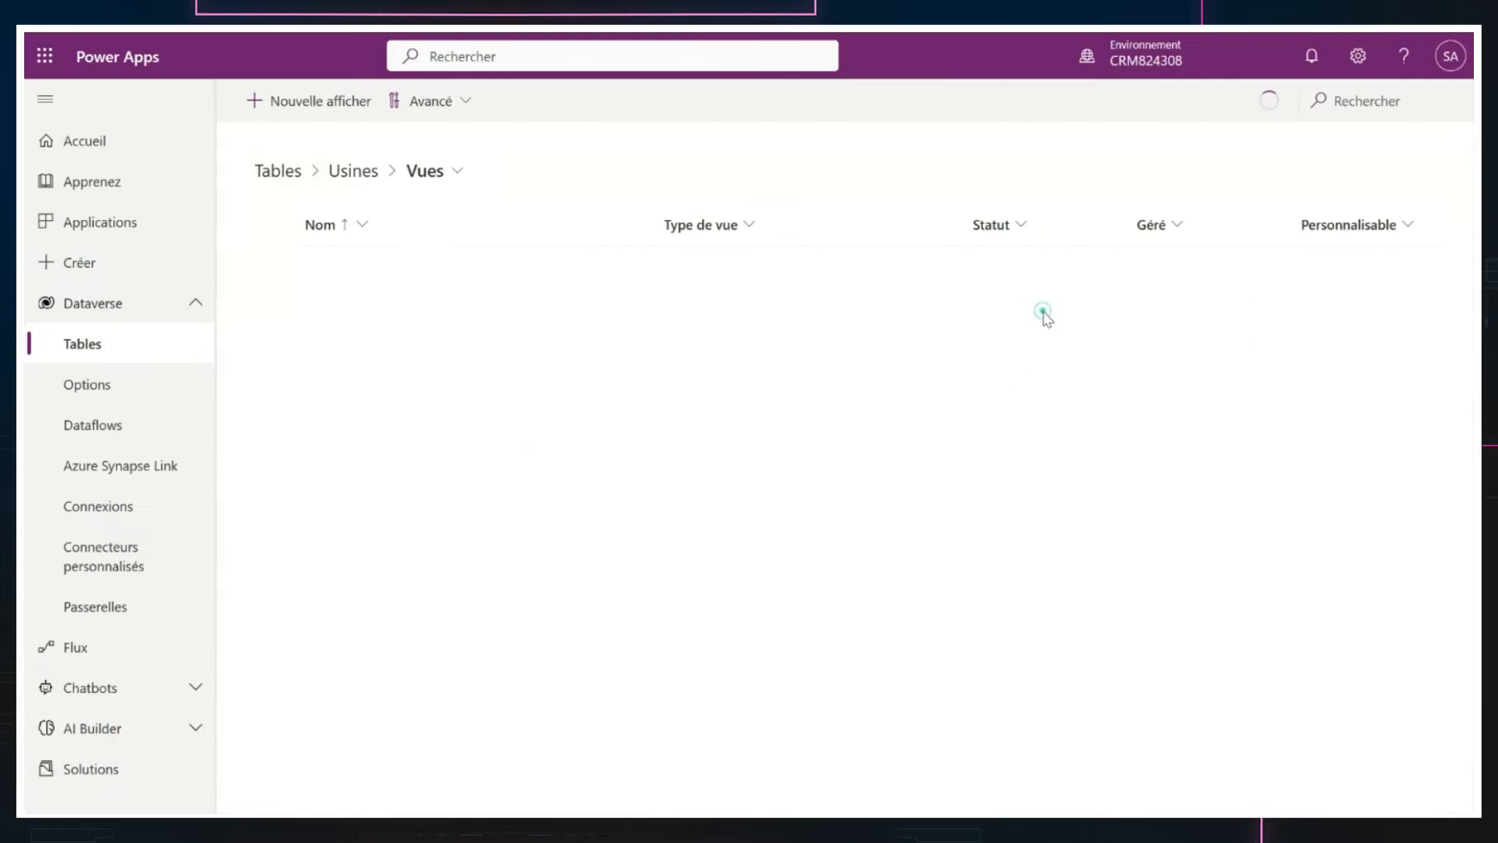
click(318, 106)
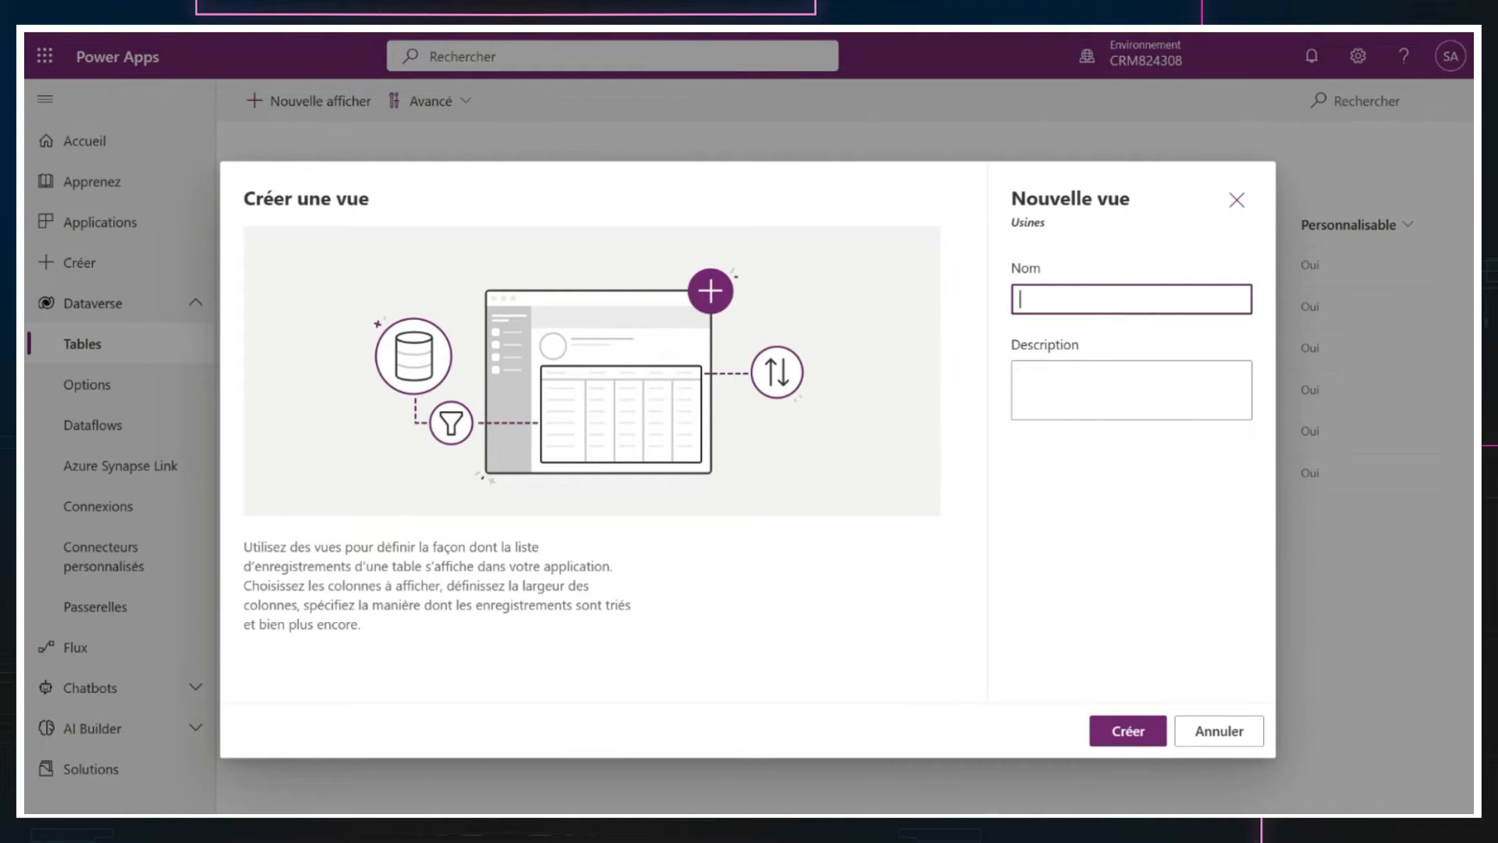
text(Usines France)
click(1125, 733)
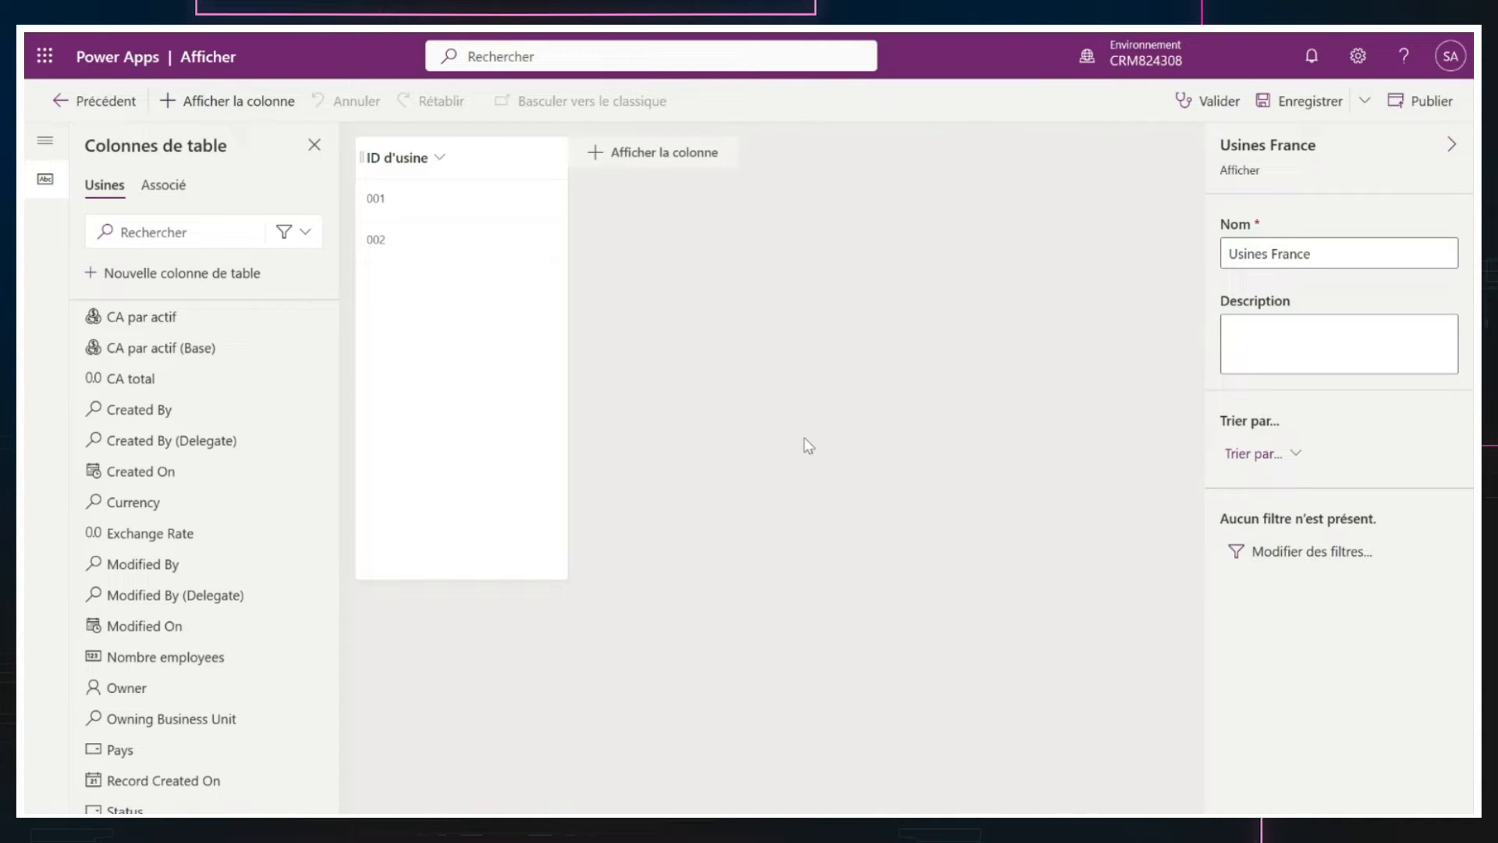
- Add the Pays column to the Usines France view
click(668, 154)
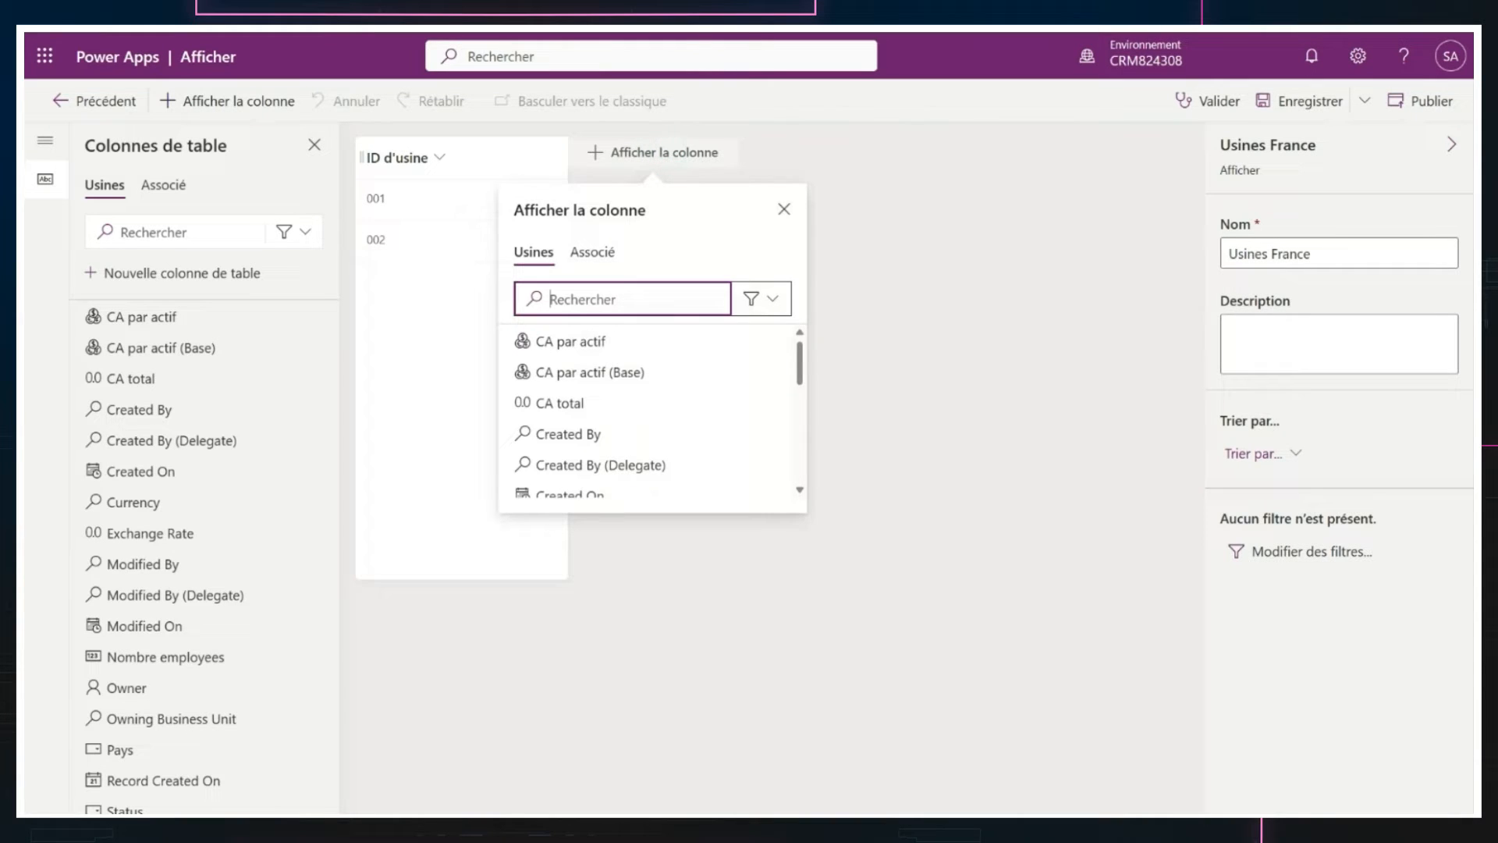
click(585, 295)
text(pays)
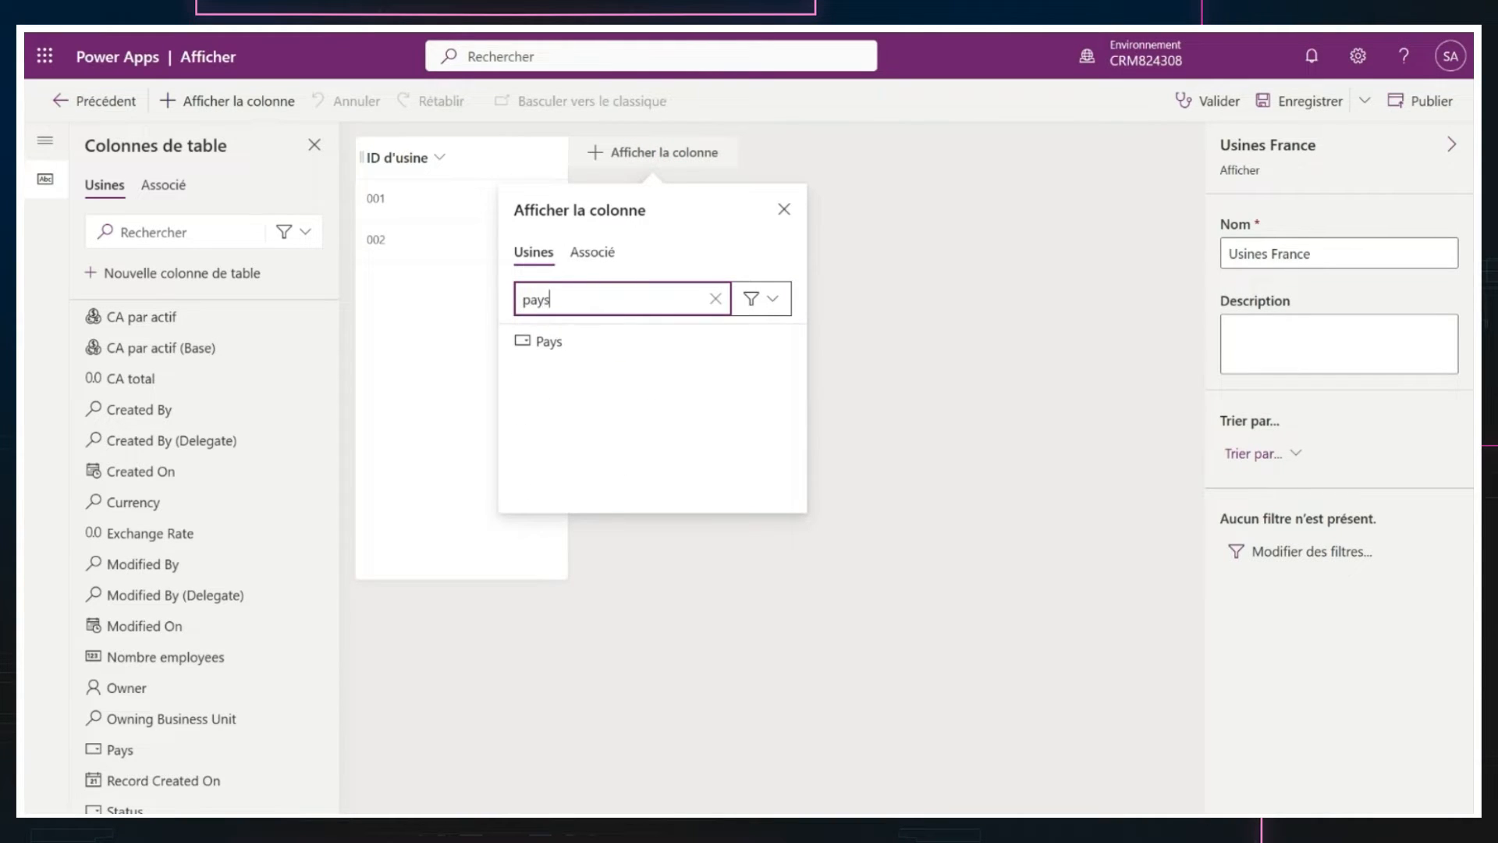
click(557, 345)
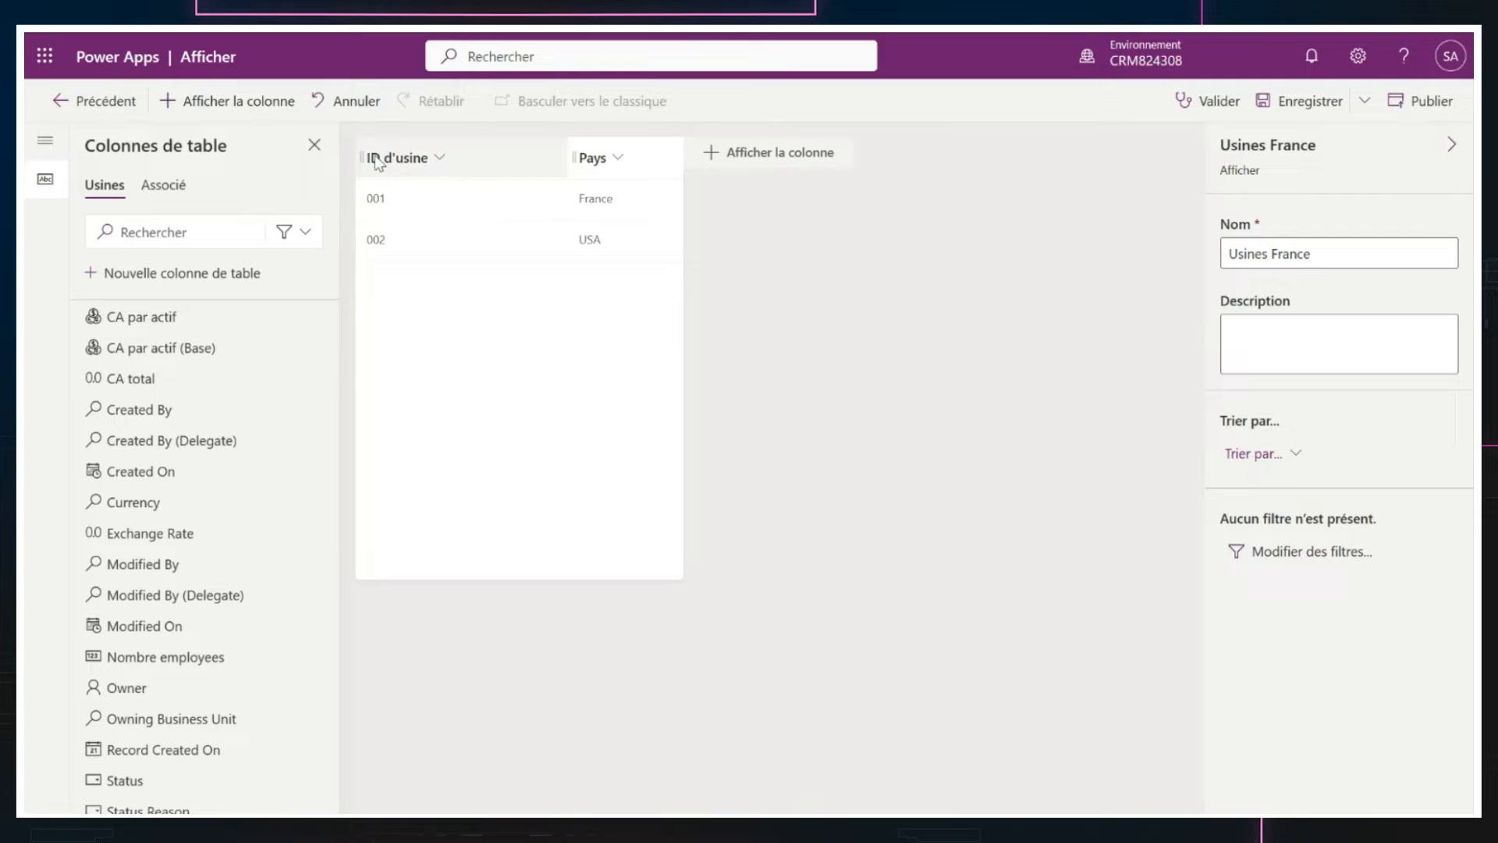
- Filter the Usines France view to rows where Pays is Égal à France, and save and publish the view
click(1284, 555)
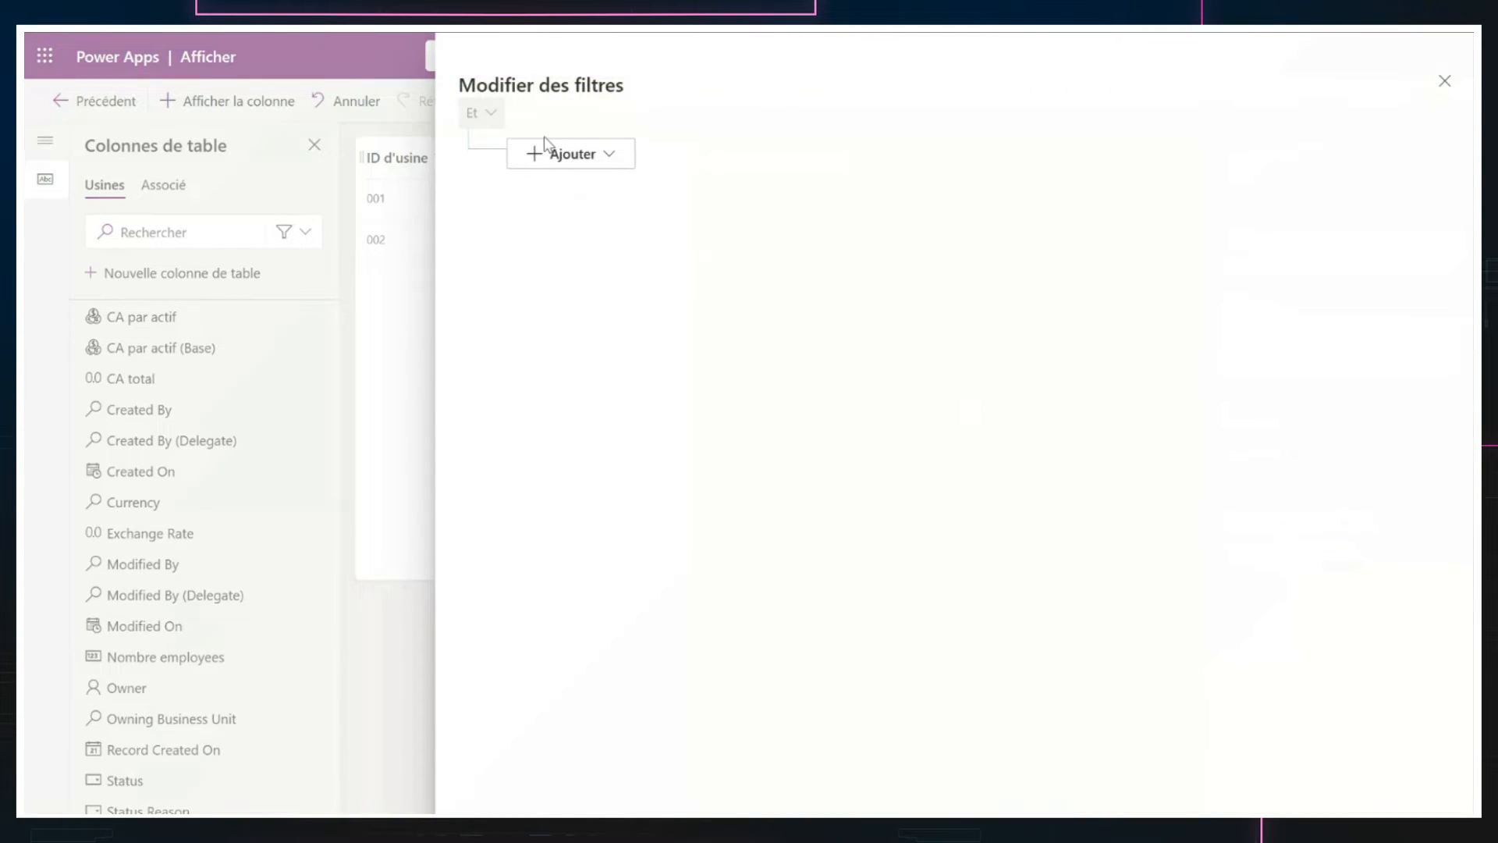
click(578, 155)
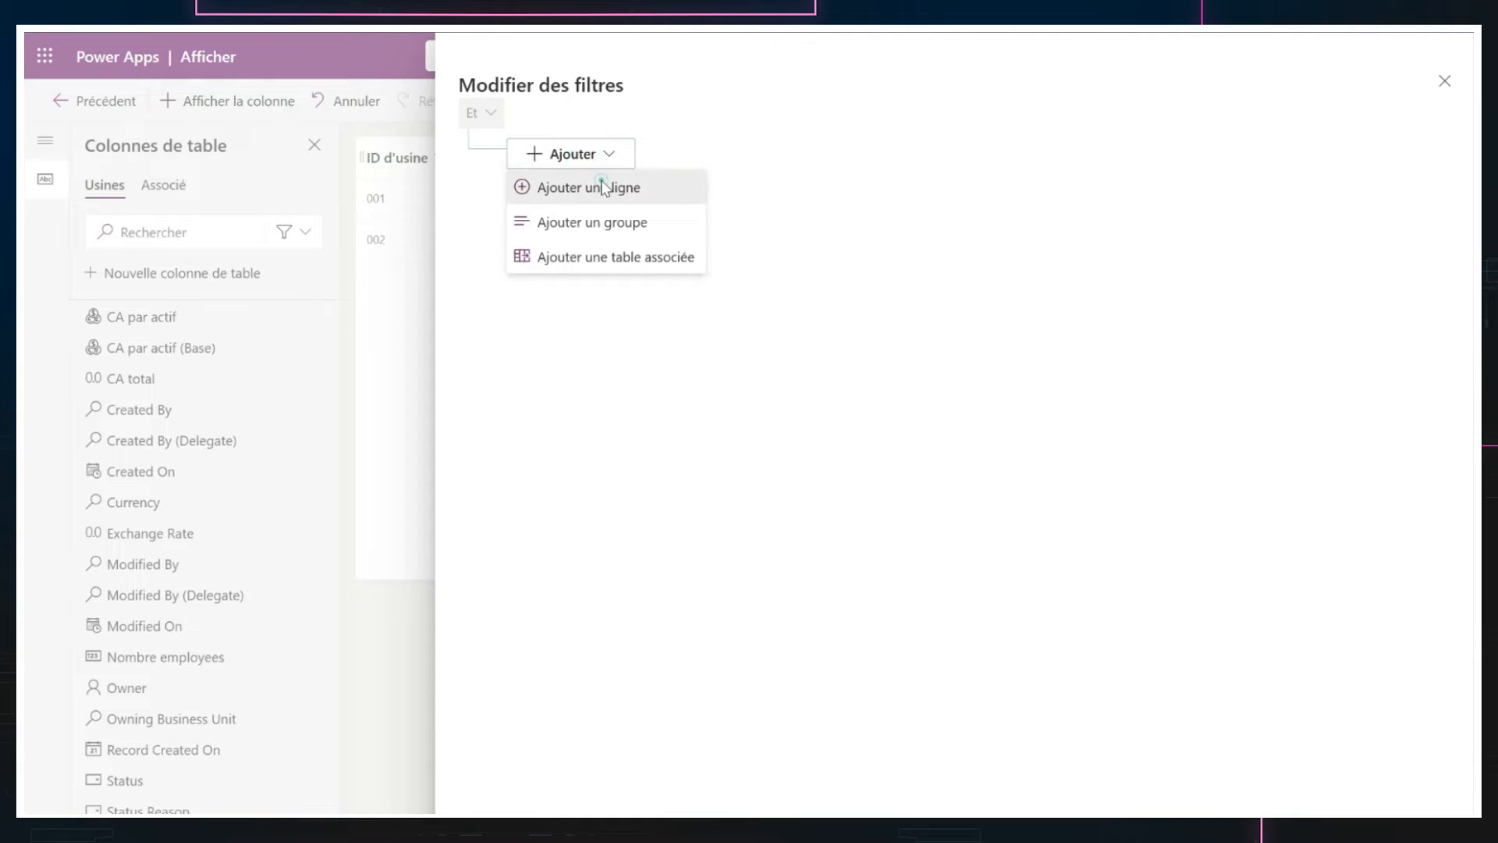
click(603, 185)
click(703, 164)
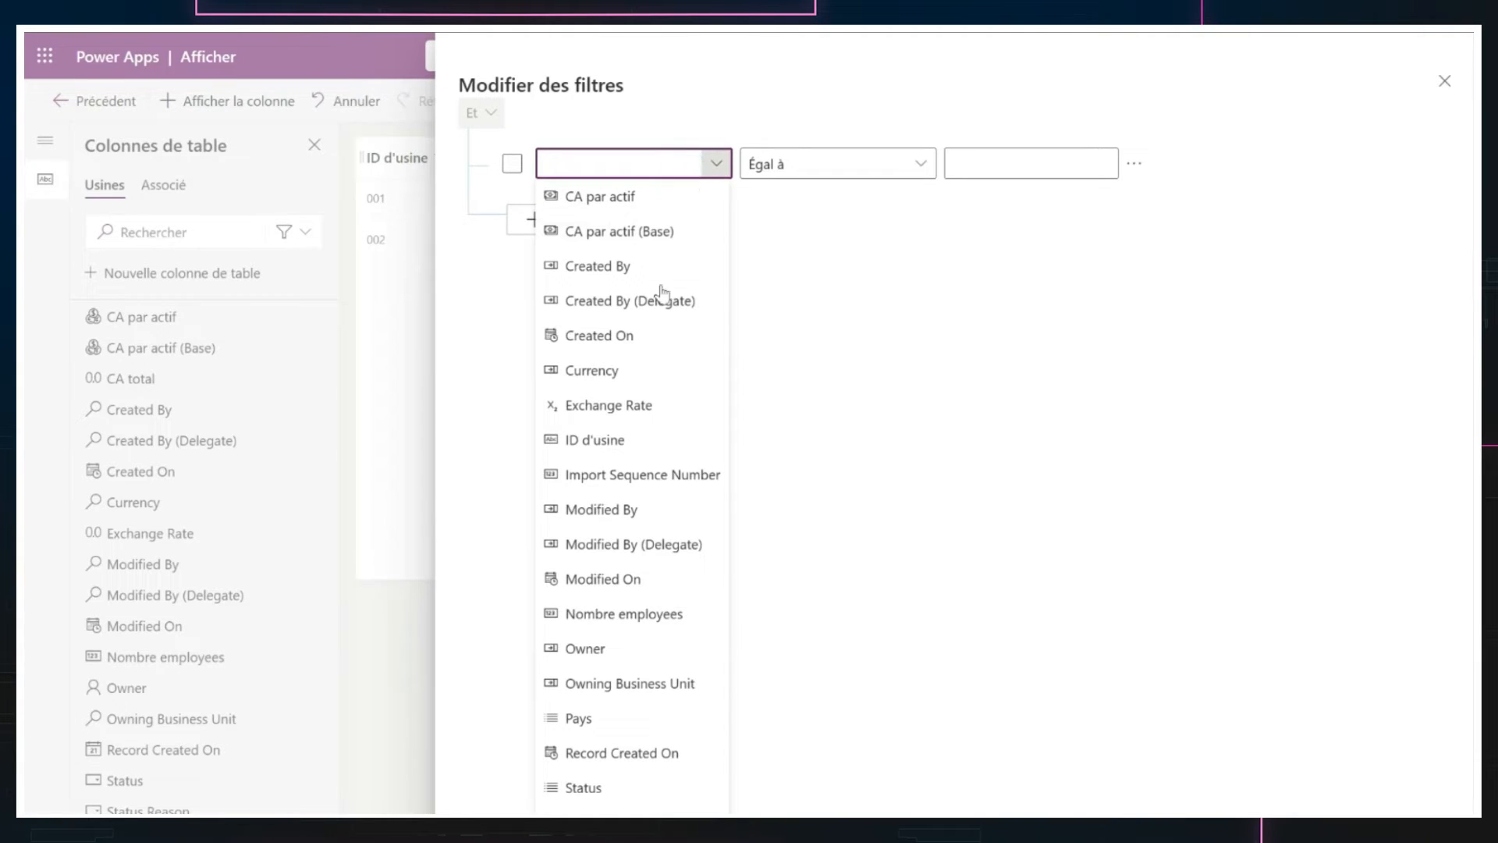
click(624, 718)
click(1022, 163)
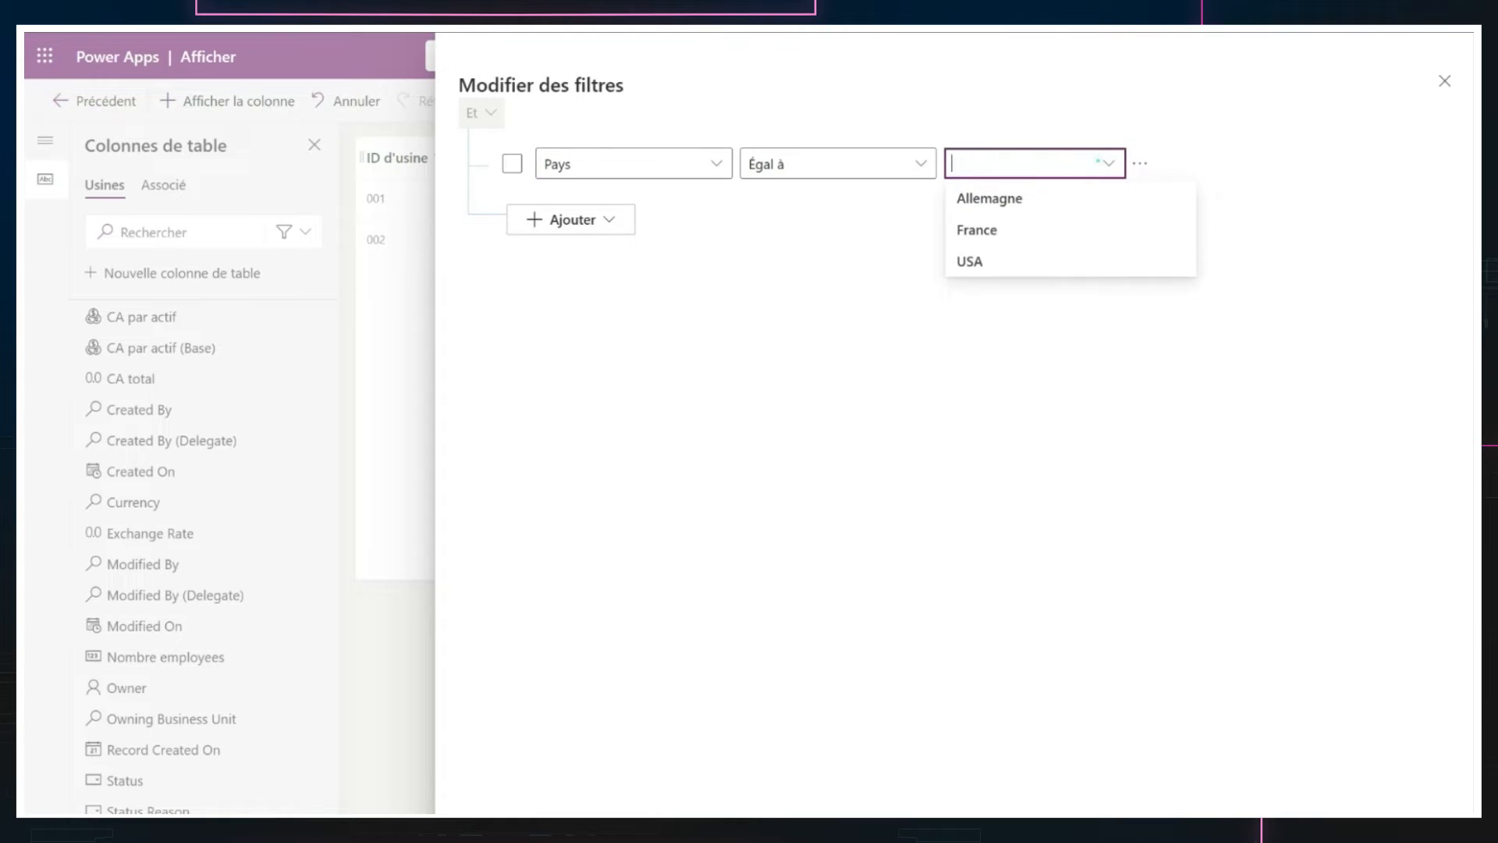
click(991, 229)
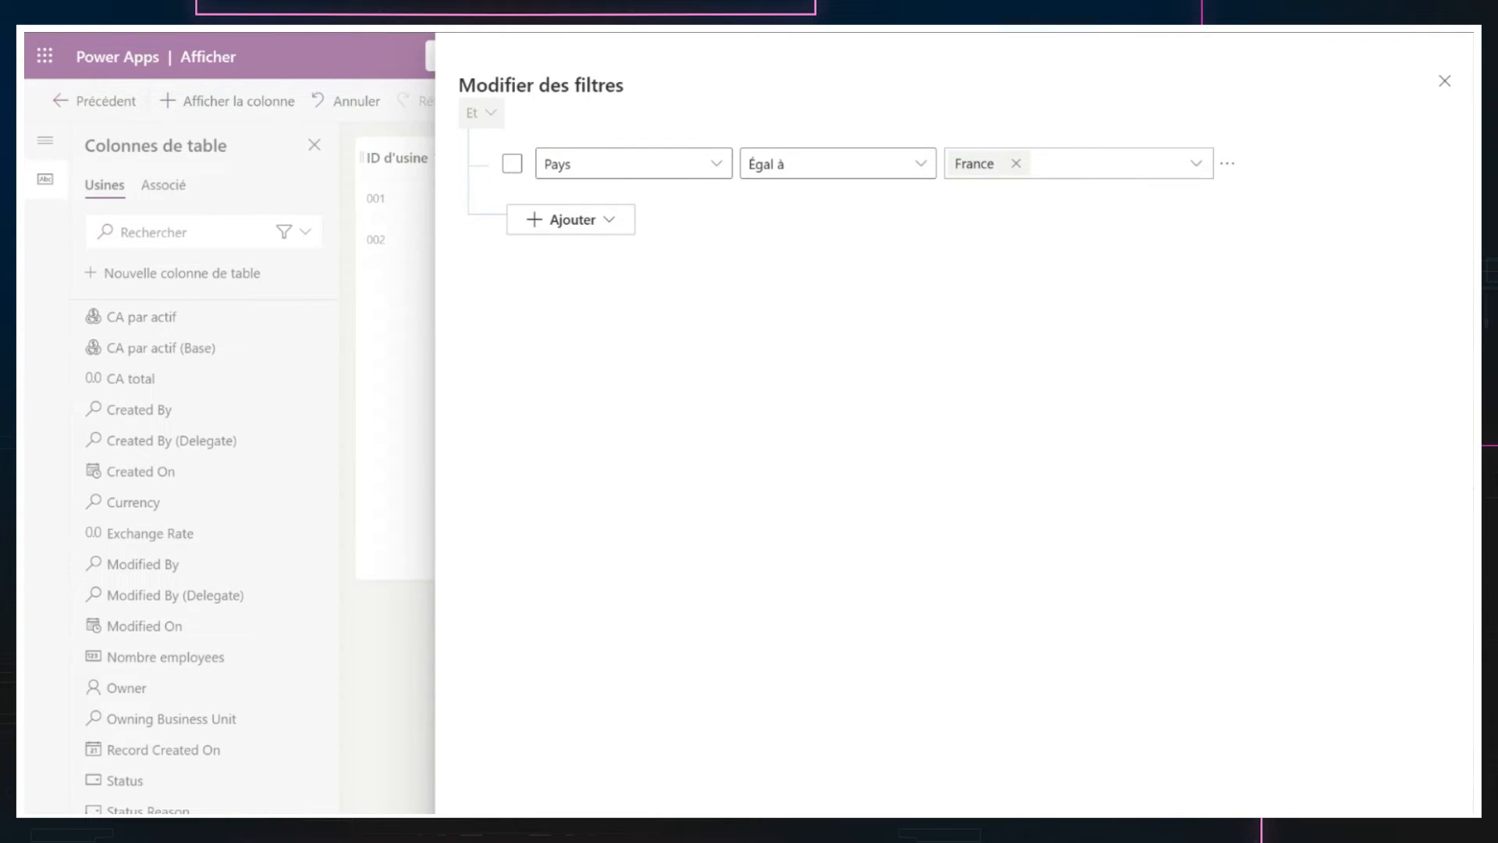
key(Return)
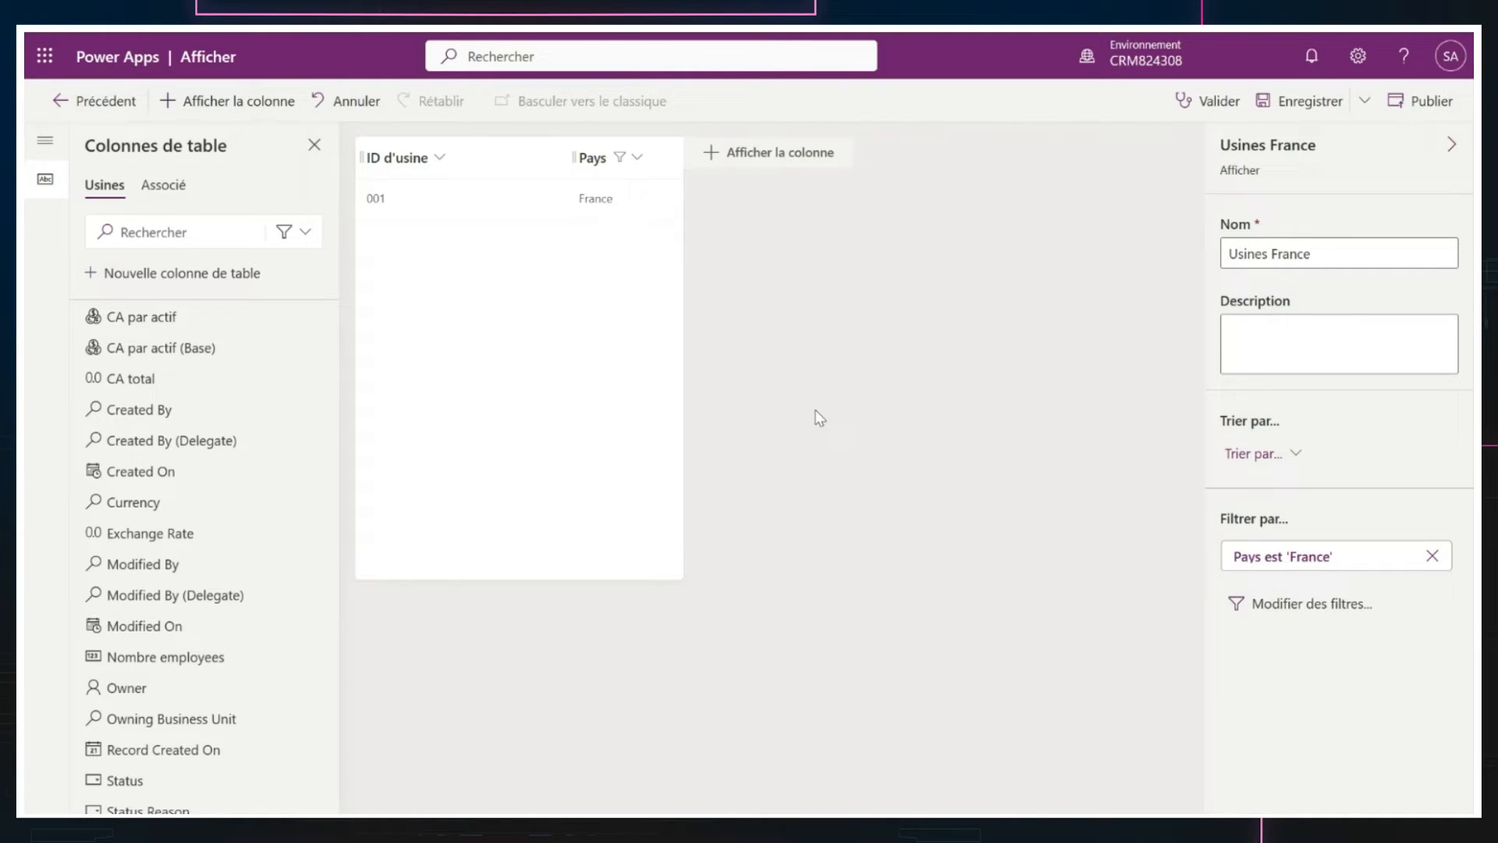
click(1278, 107)
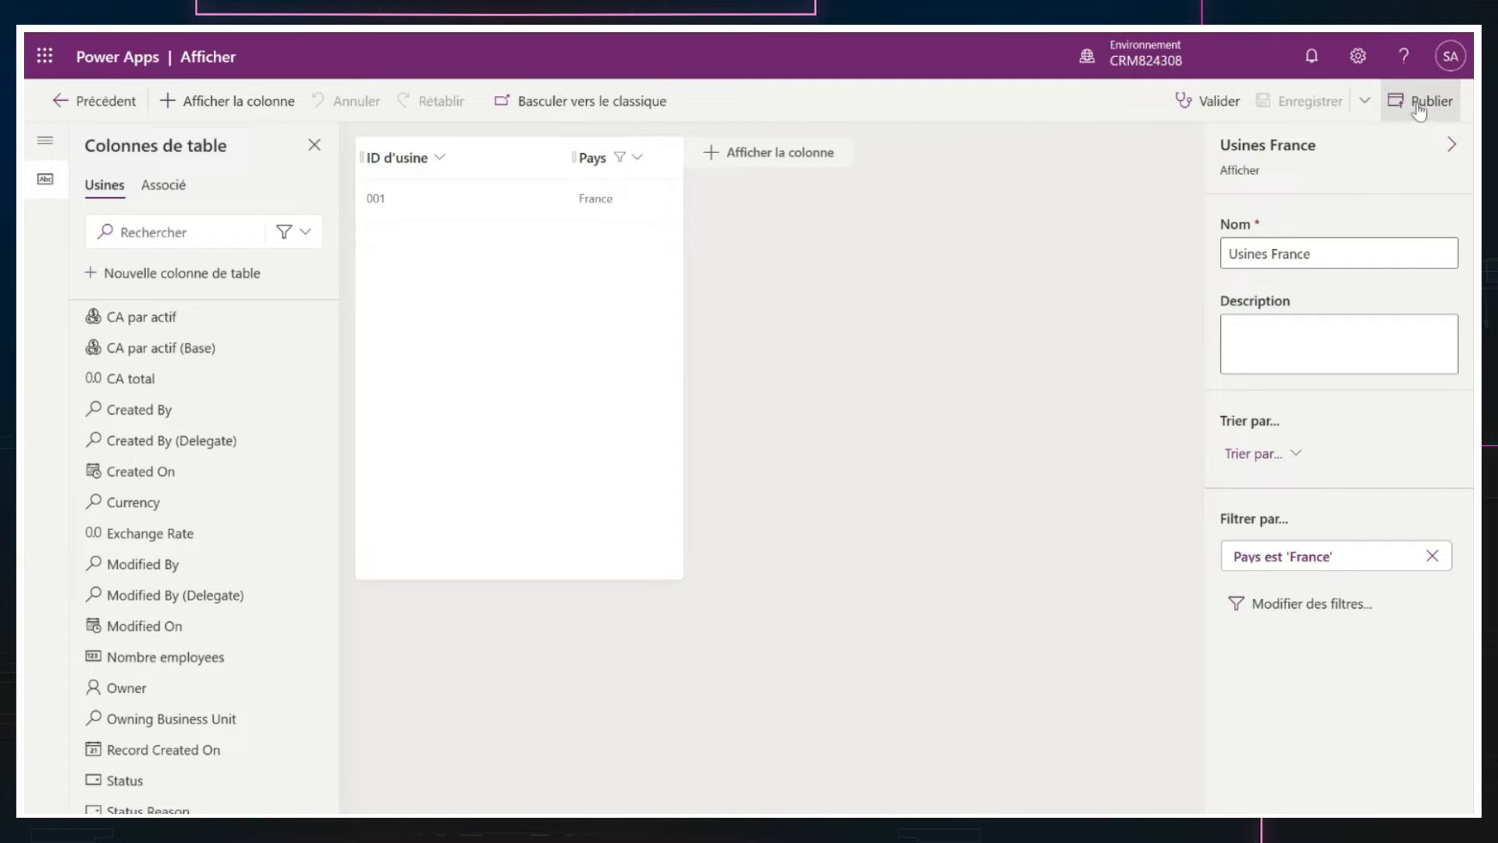
click(1418, 109)
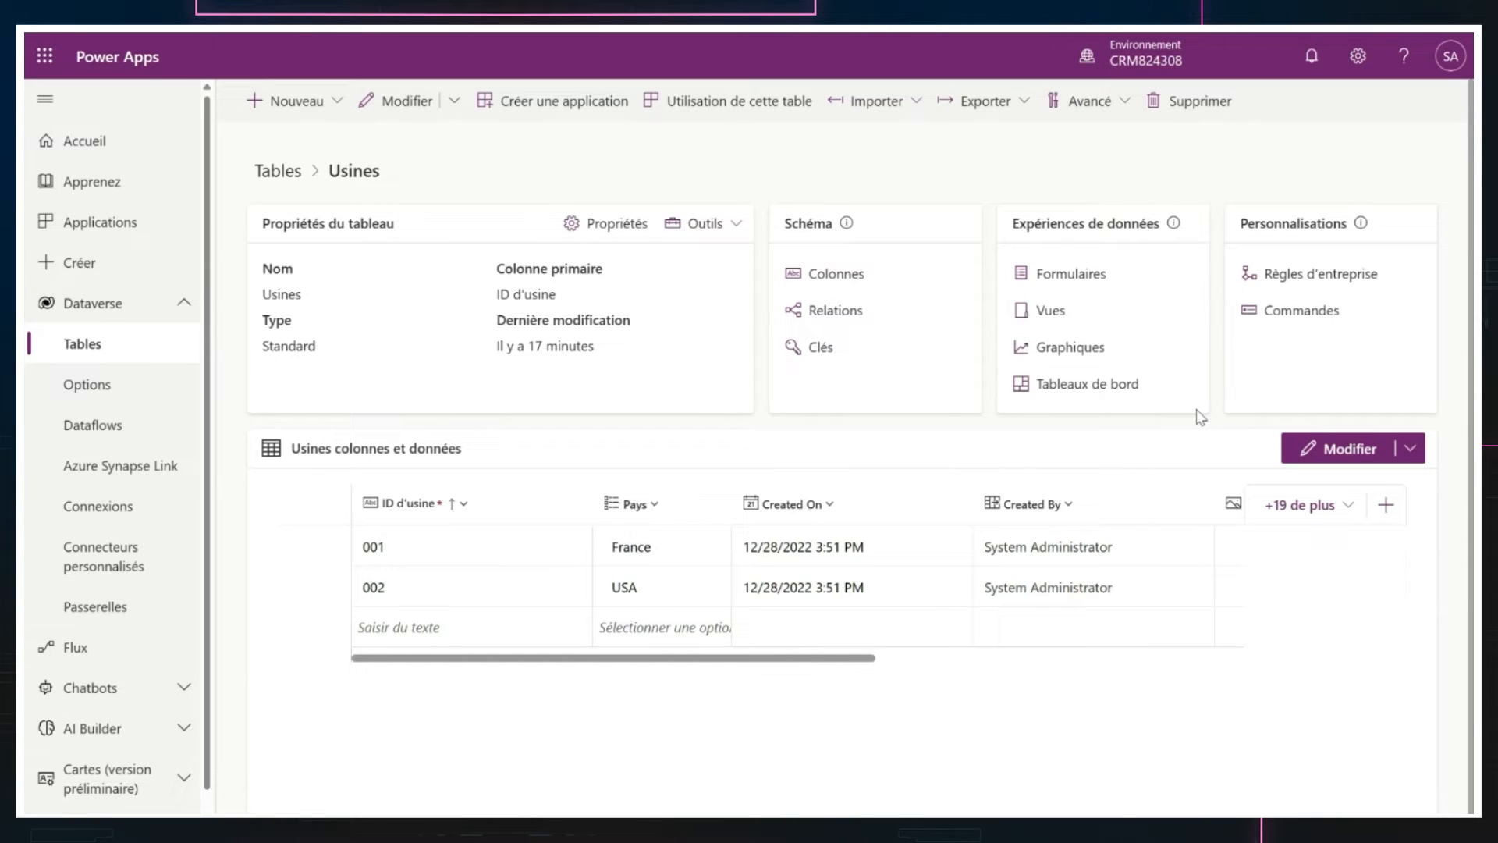
- Look at the form for creating an app from the Usines table and at the apps and flows that use the table
click(530, 101)
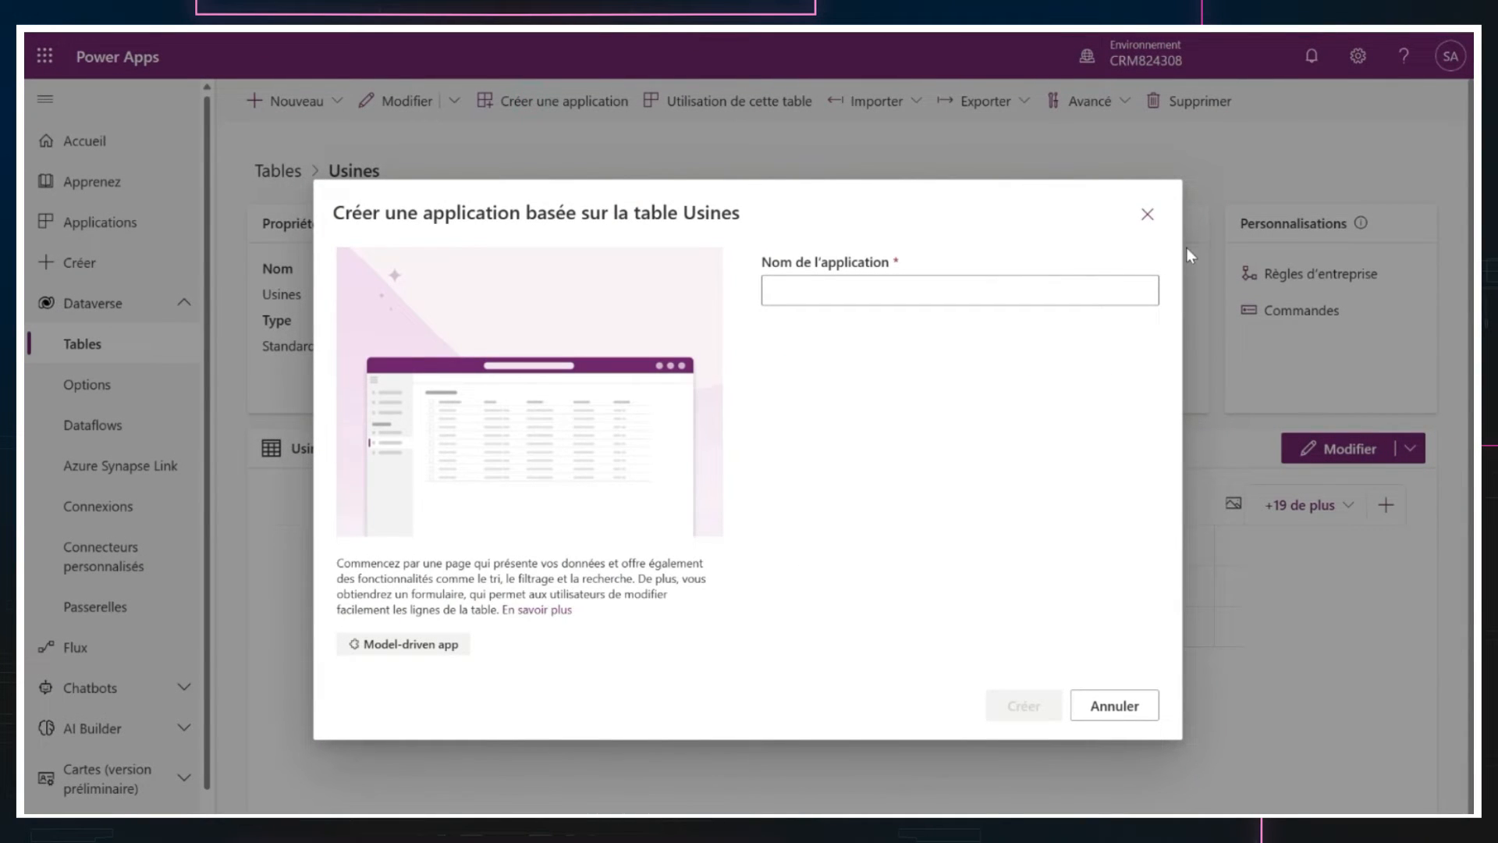
click(1146, 213)
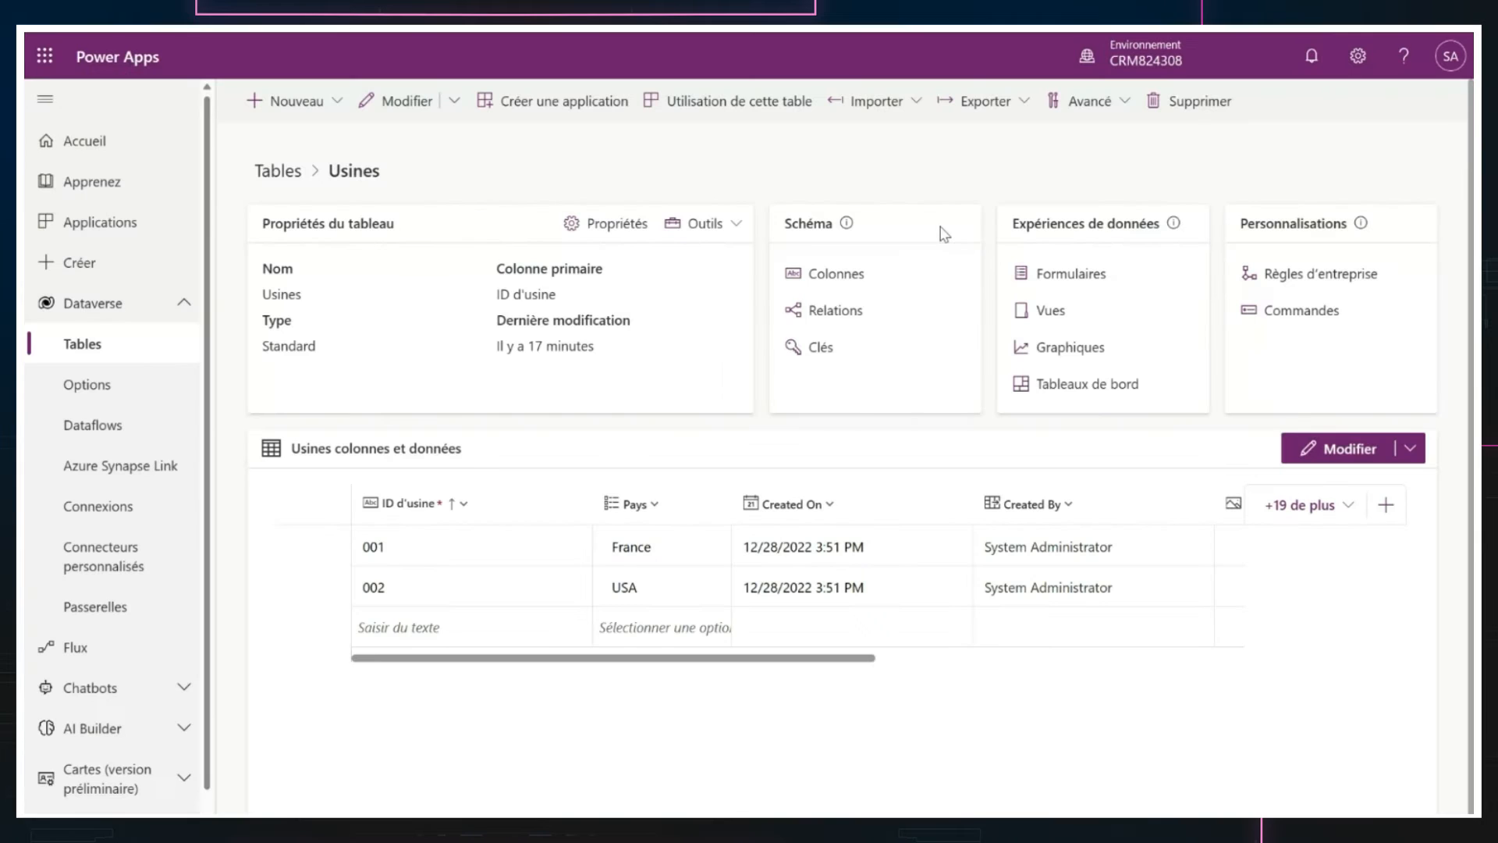
click(716, 106)
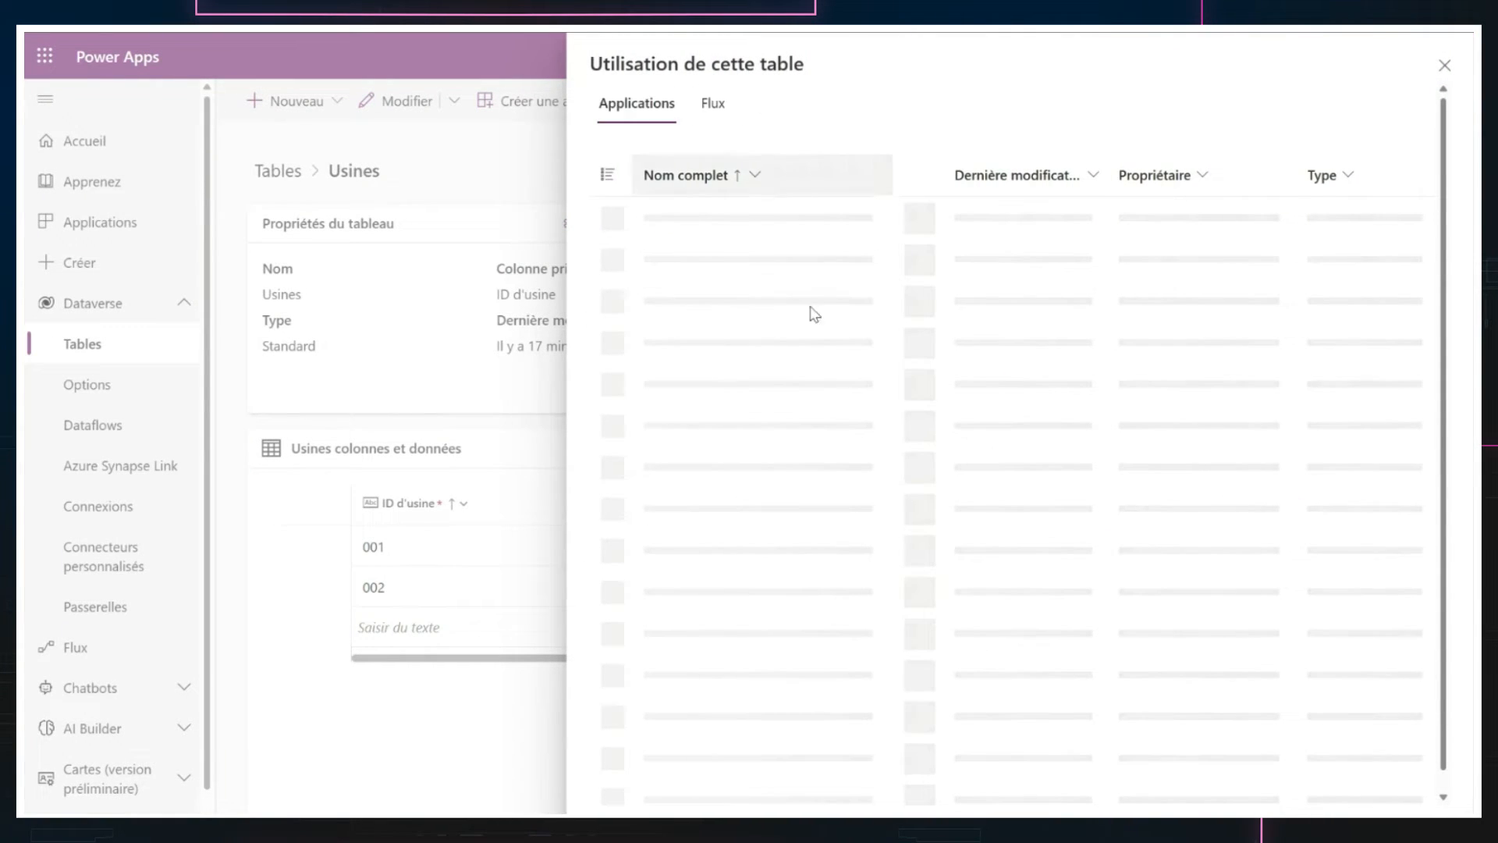
click(712, 103)
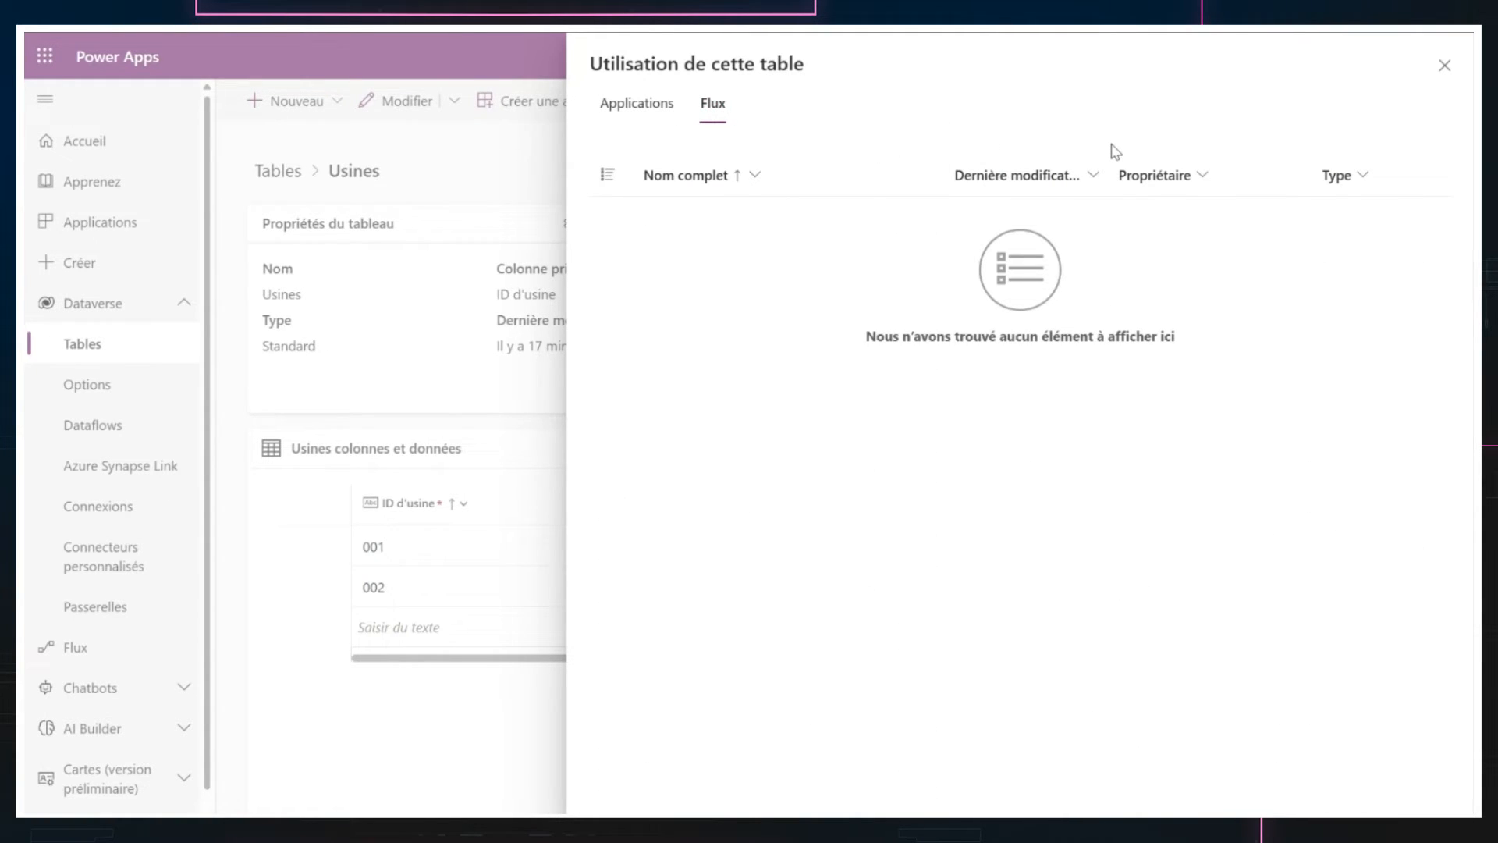
click(1445, 67)
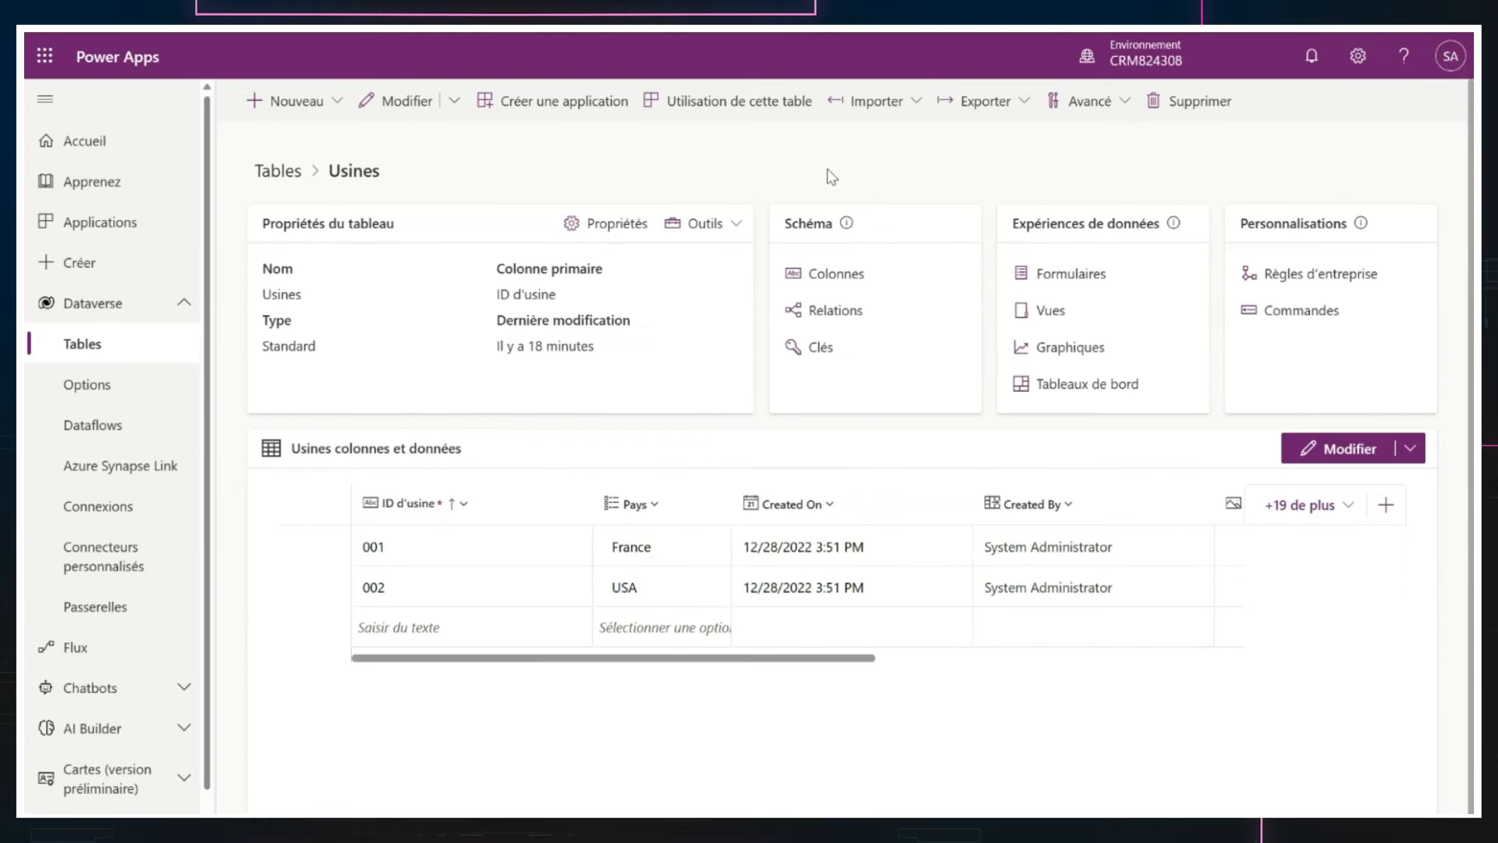
- Review the Usines records, including their images in the Photo usine column
scroll(846, 501, down, 1)
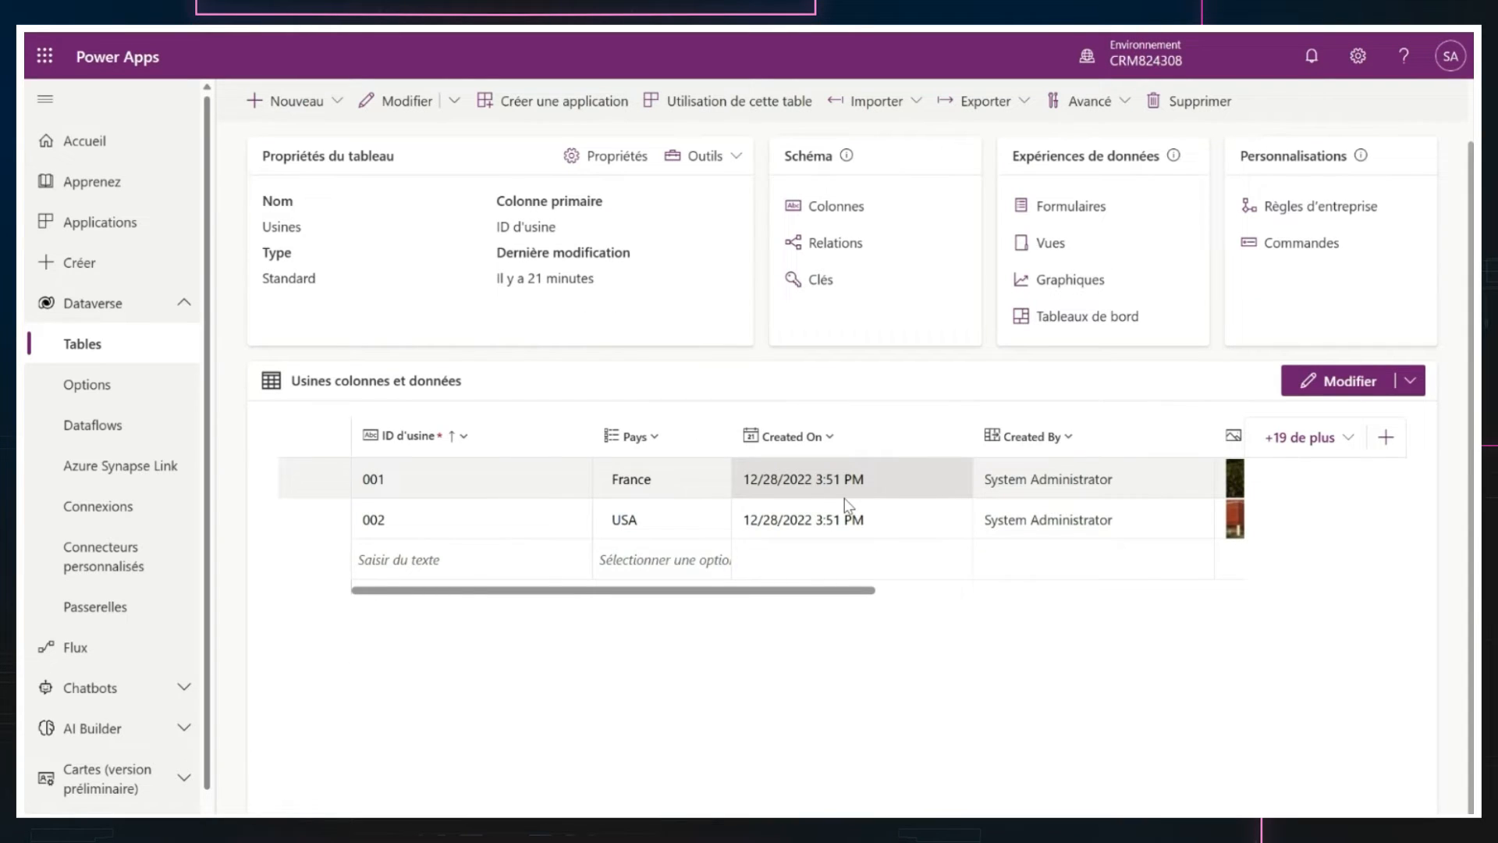
scroll(844, 498, right, 5)
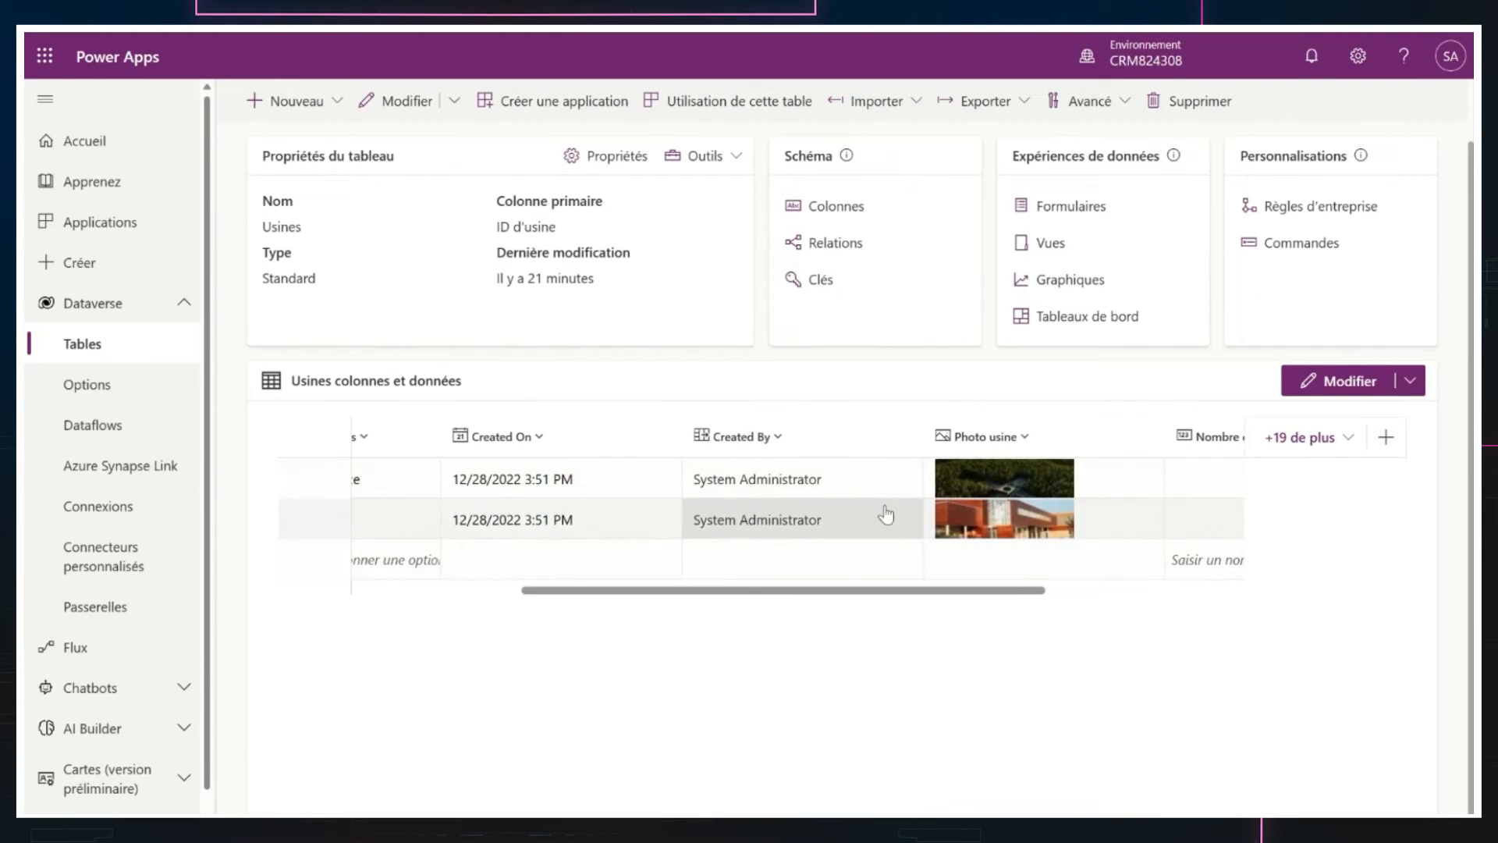
scroll(881, 511, left, 5)
scroll(737, 409, up, 1)
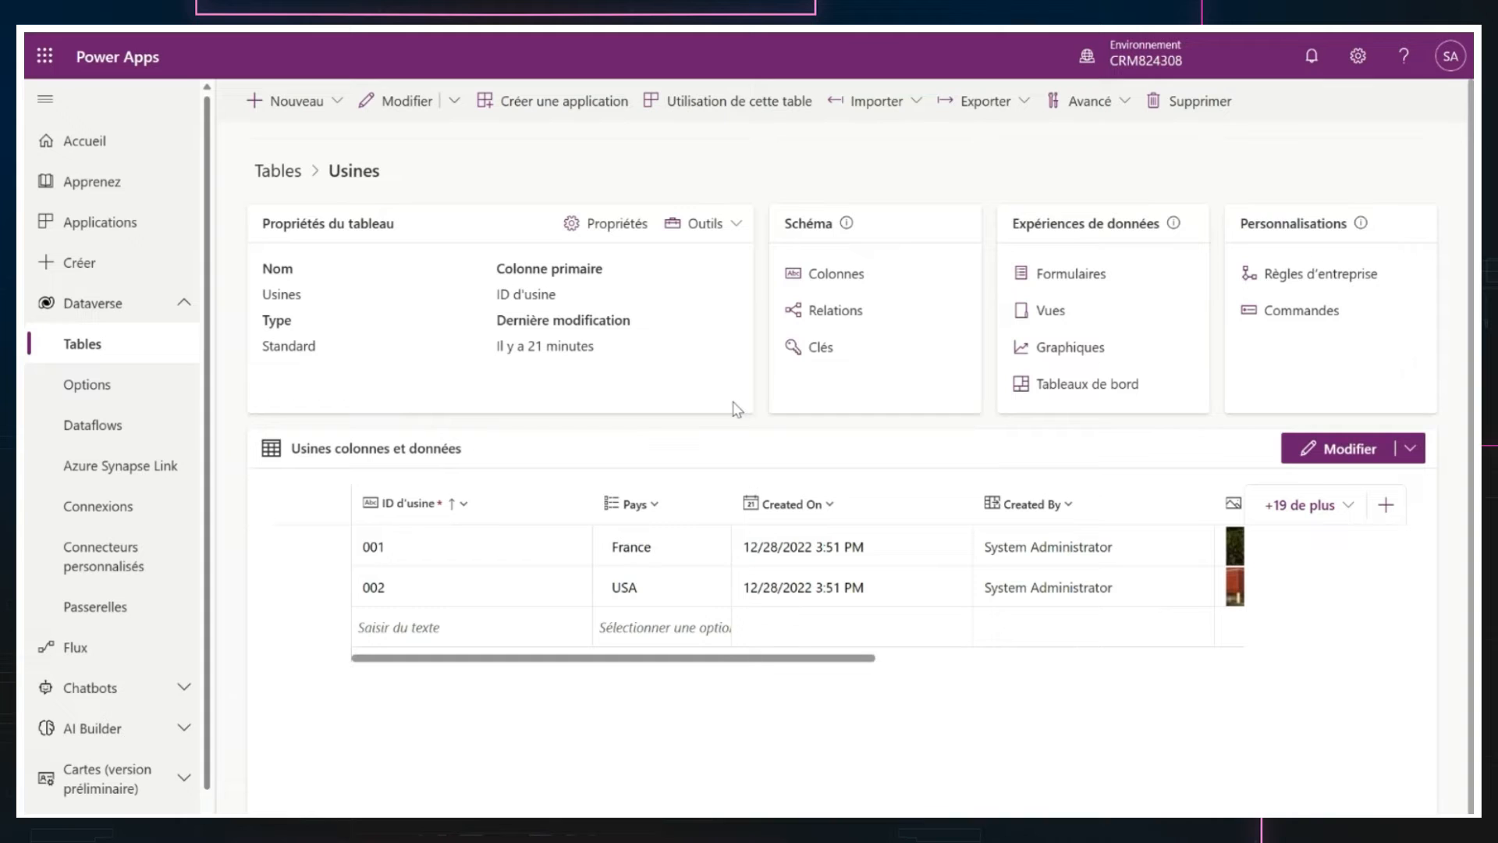
- Create a blank canvas app named Usines in Téléphone format and dismiss its welcome message so that it is not shown again
click(119, 263)
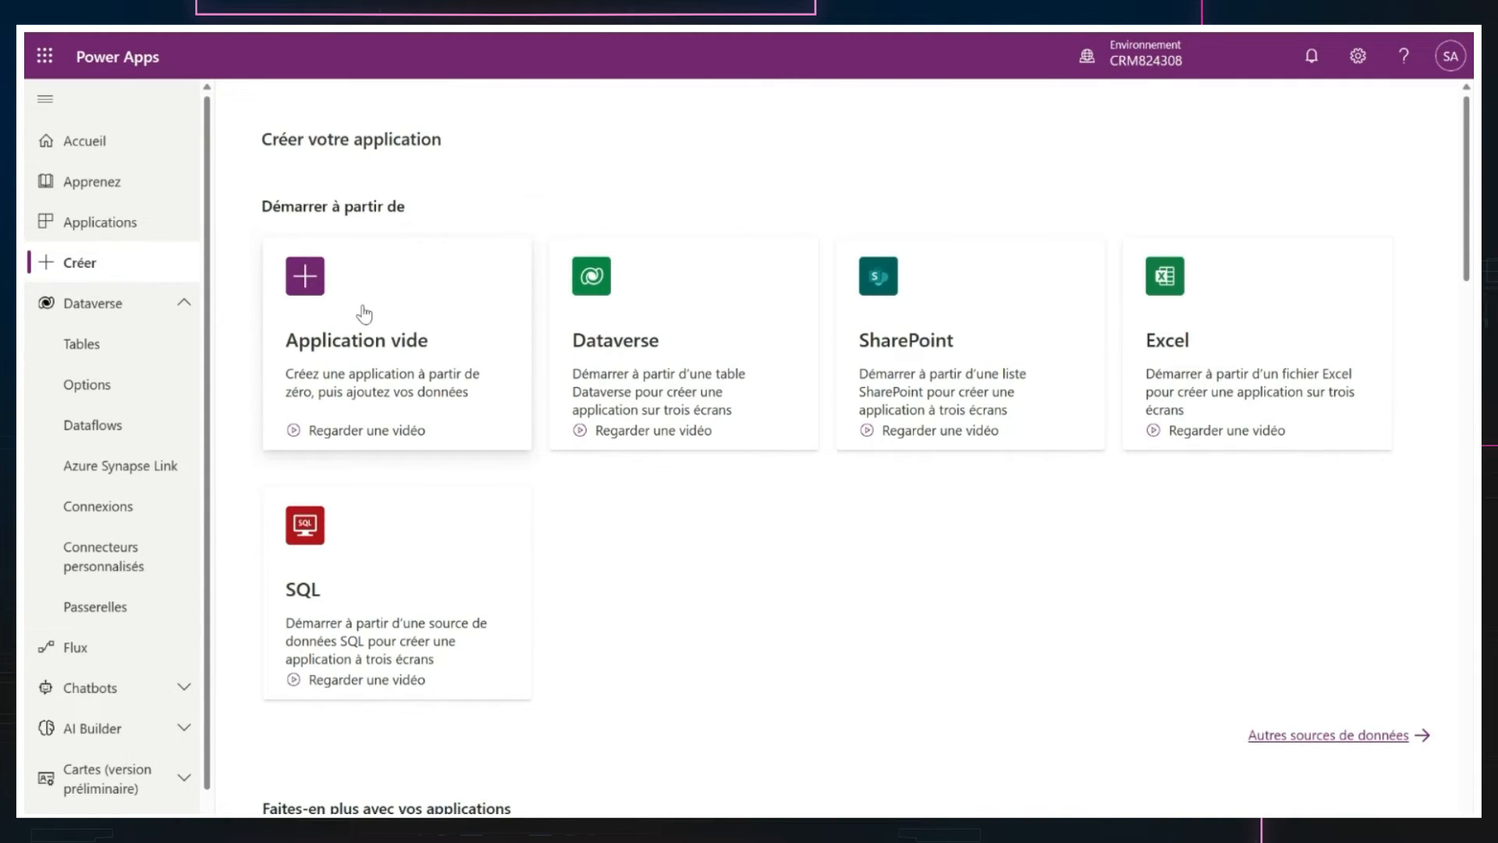
click(363, 308)
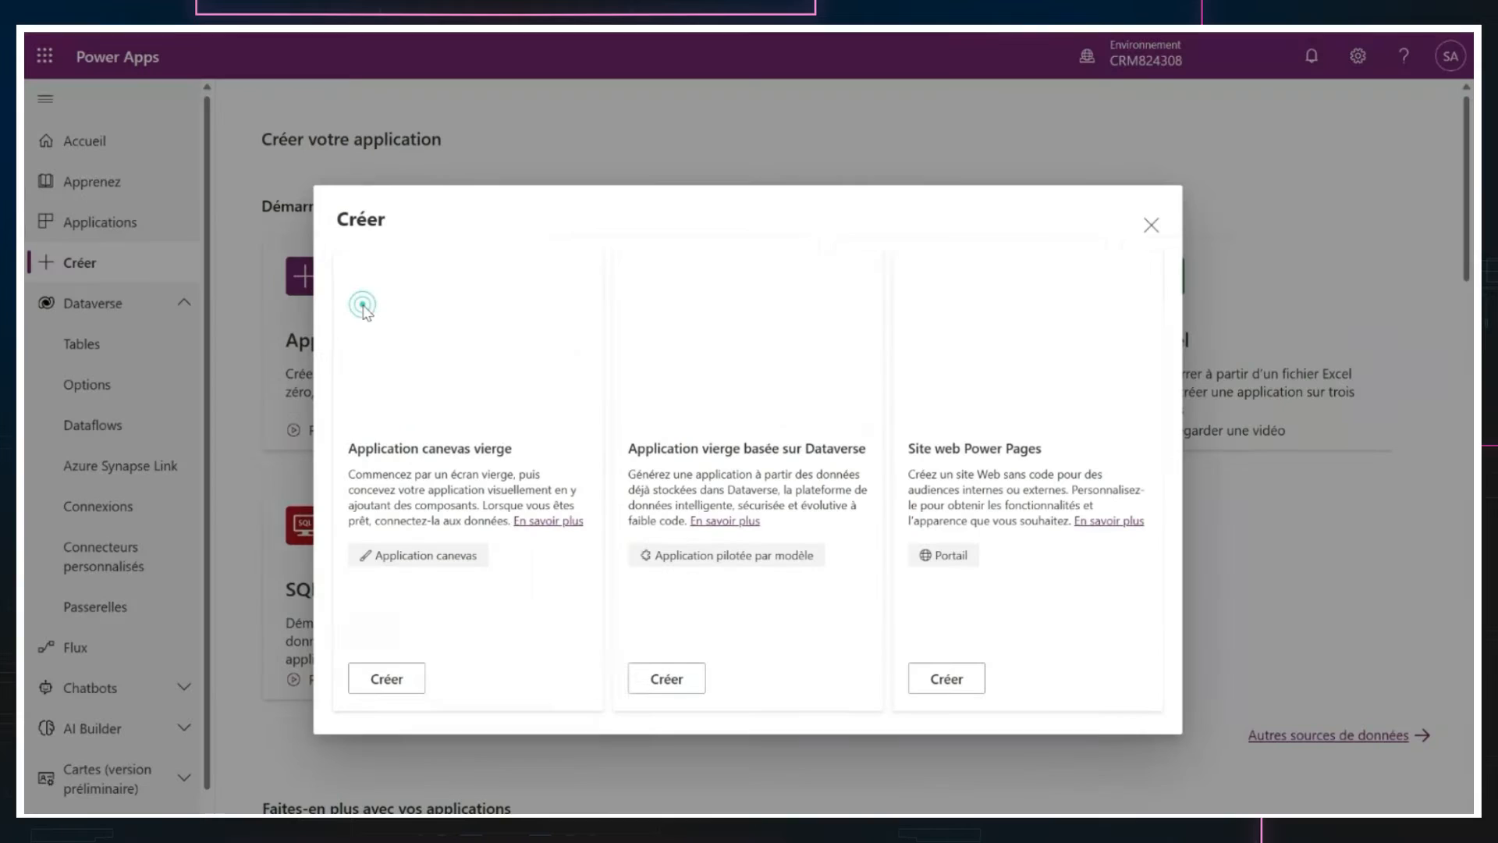
click(389, 677)
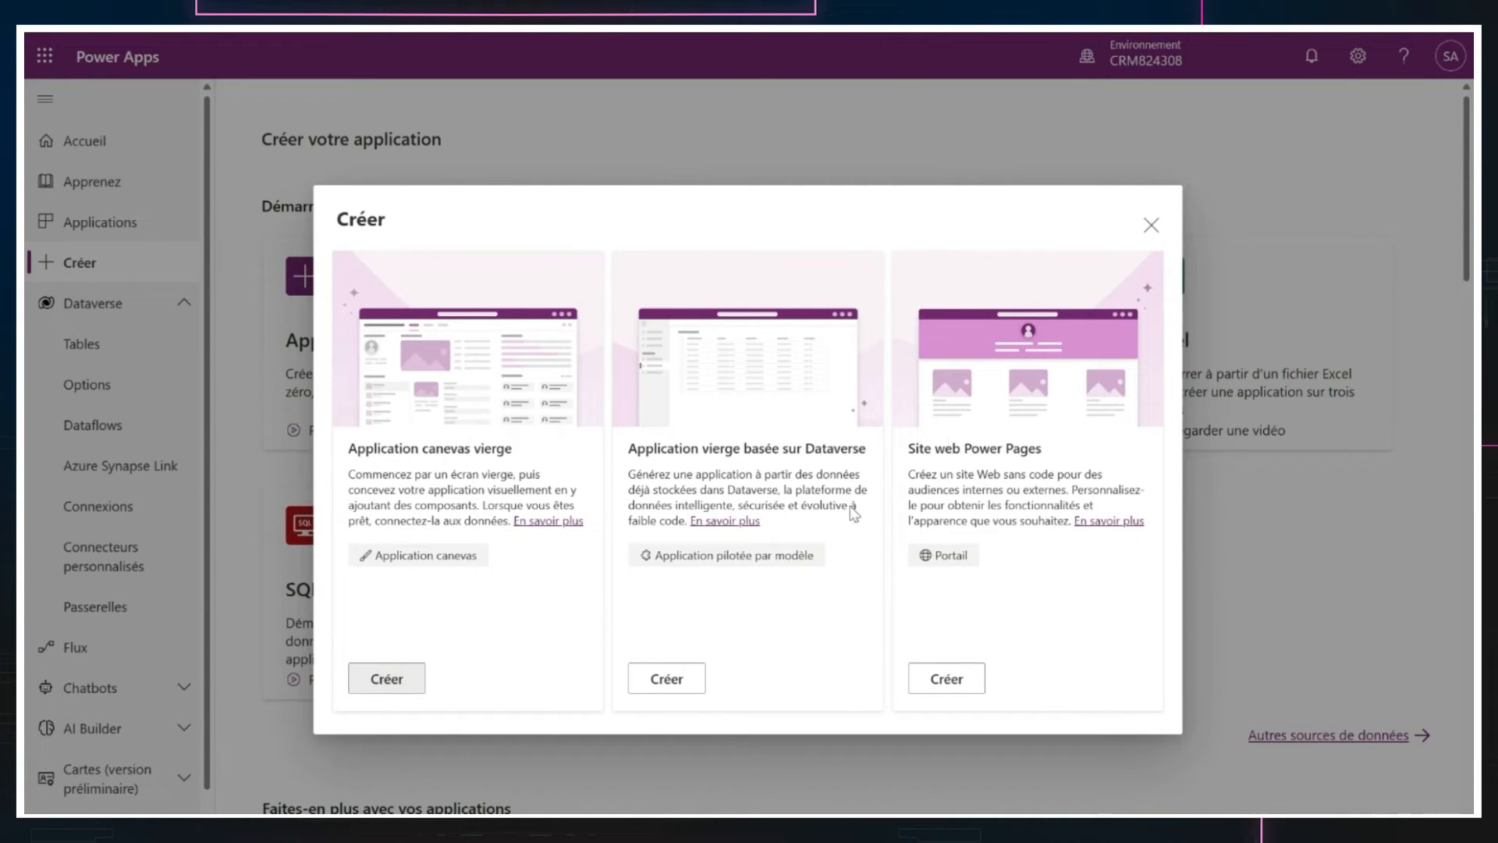
click(387, 679)
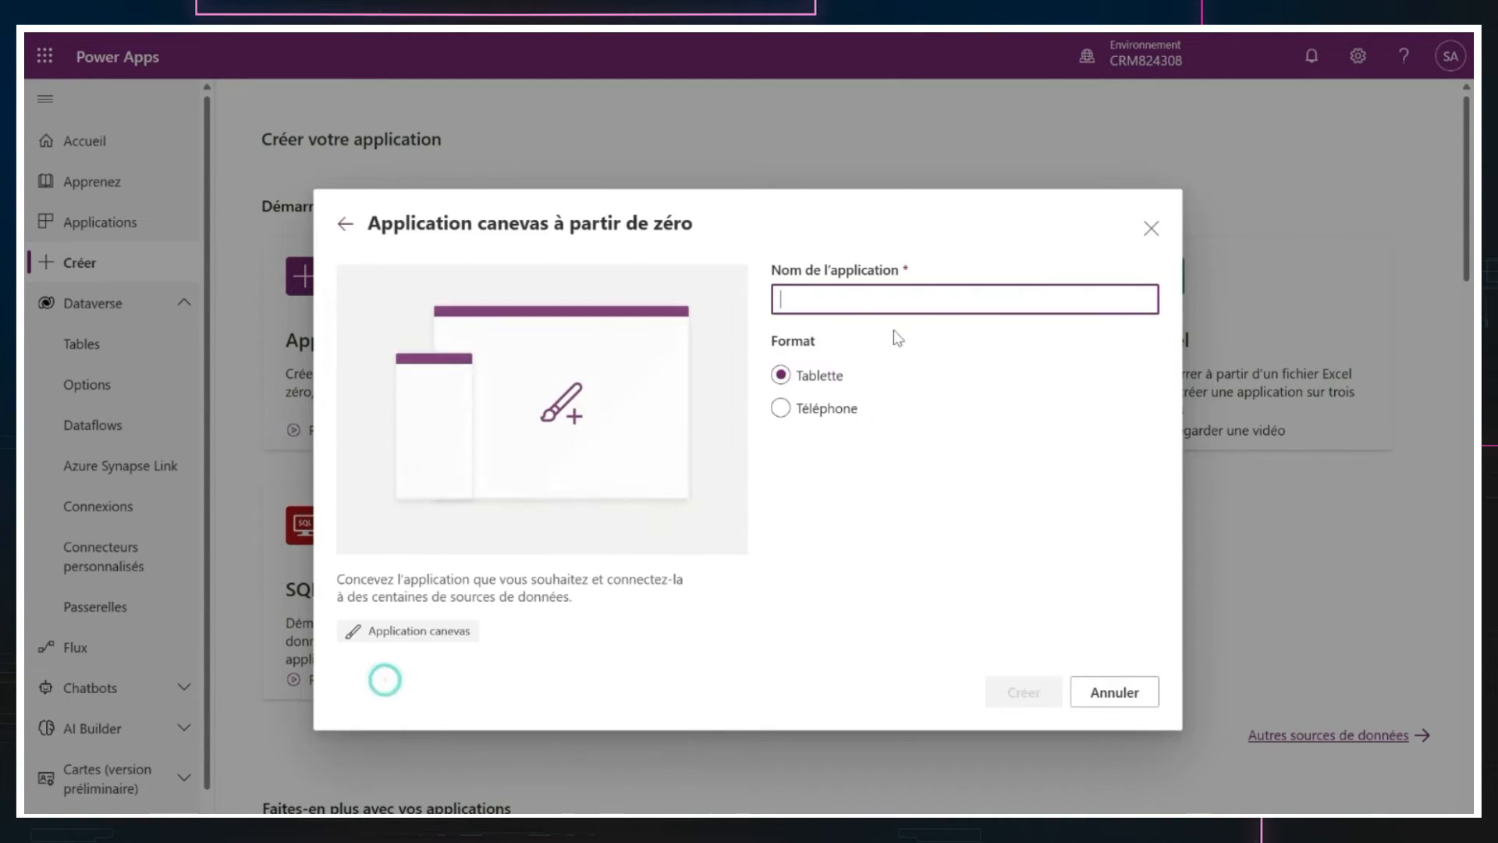
text(Usines)
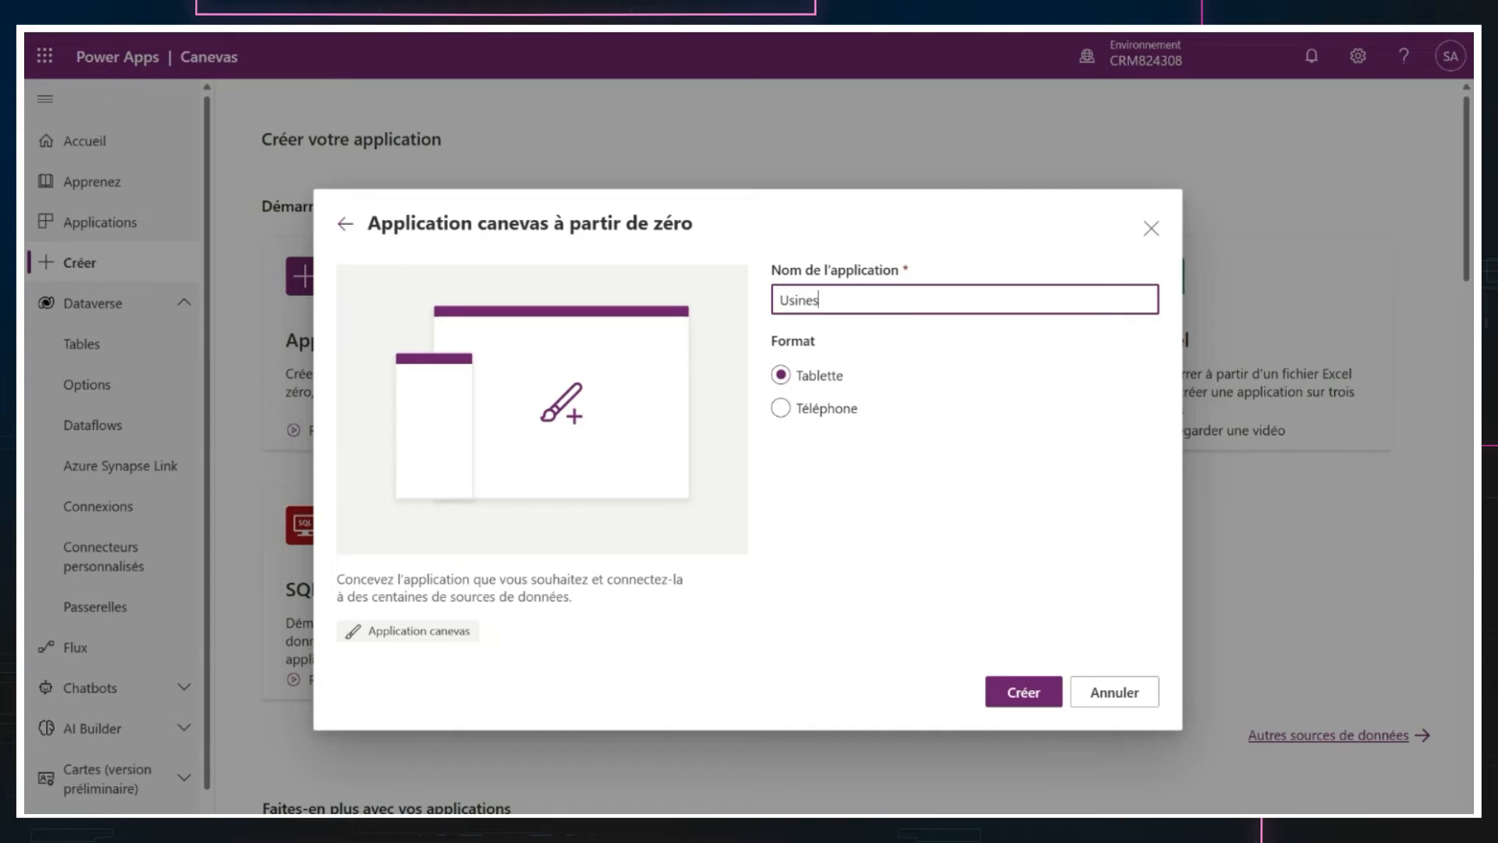
click(782, 408)
click(1029, 693)
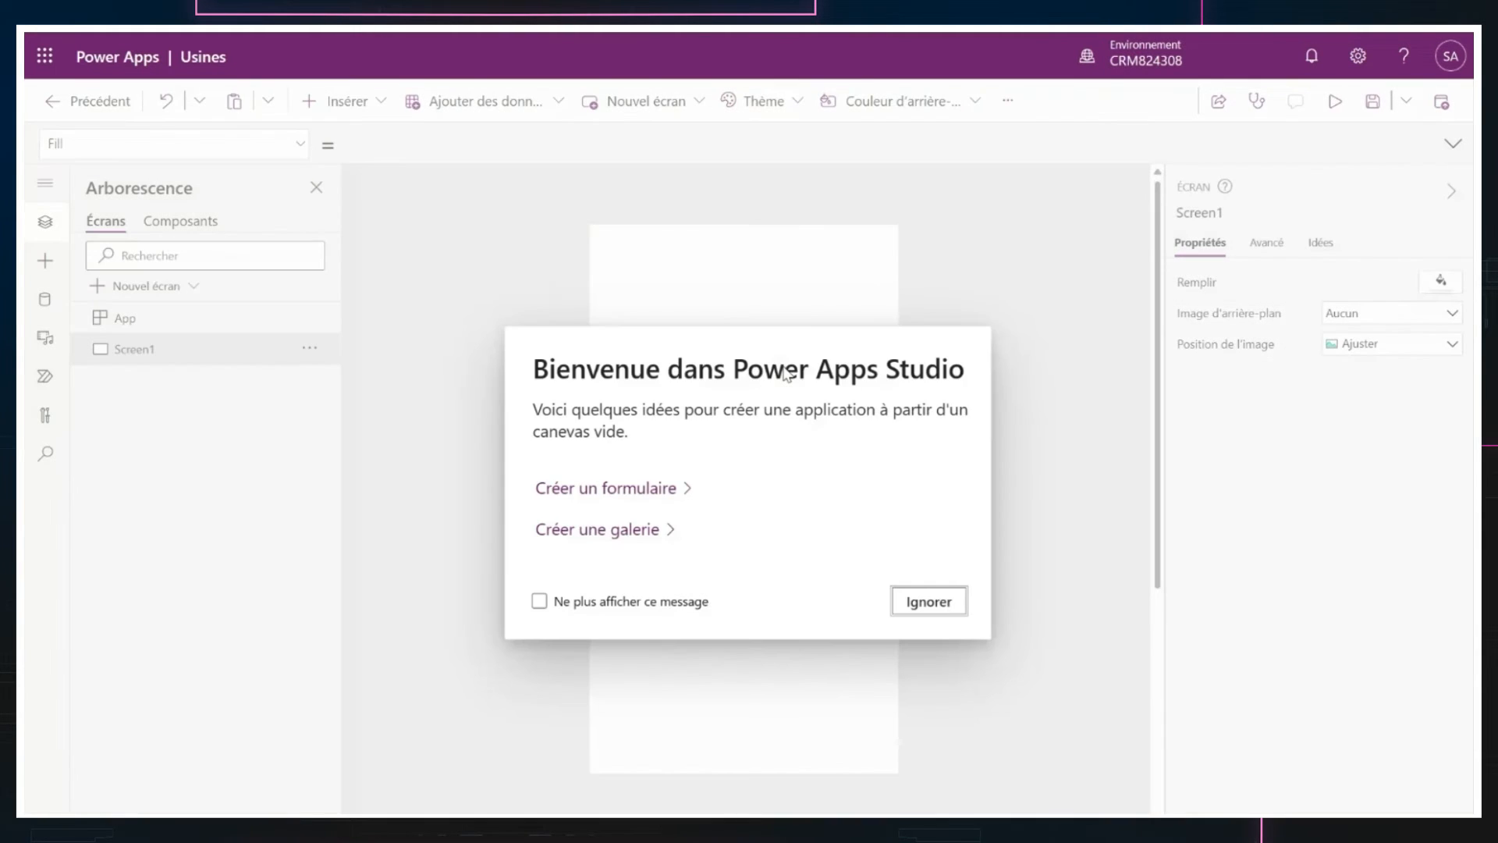
click(539, 602)
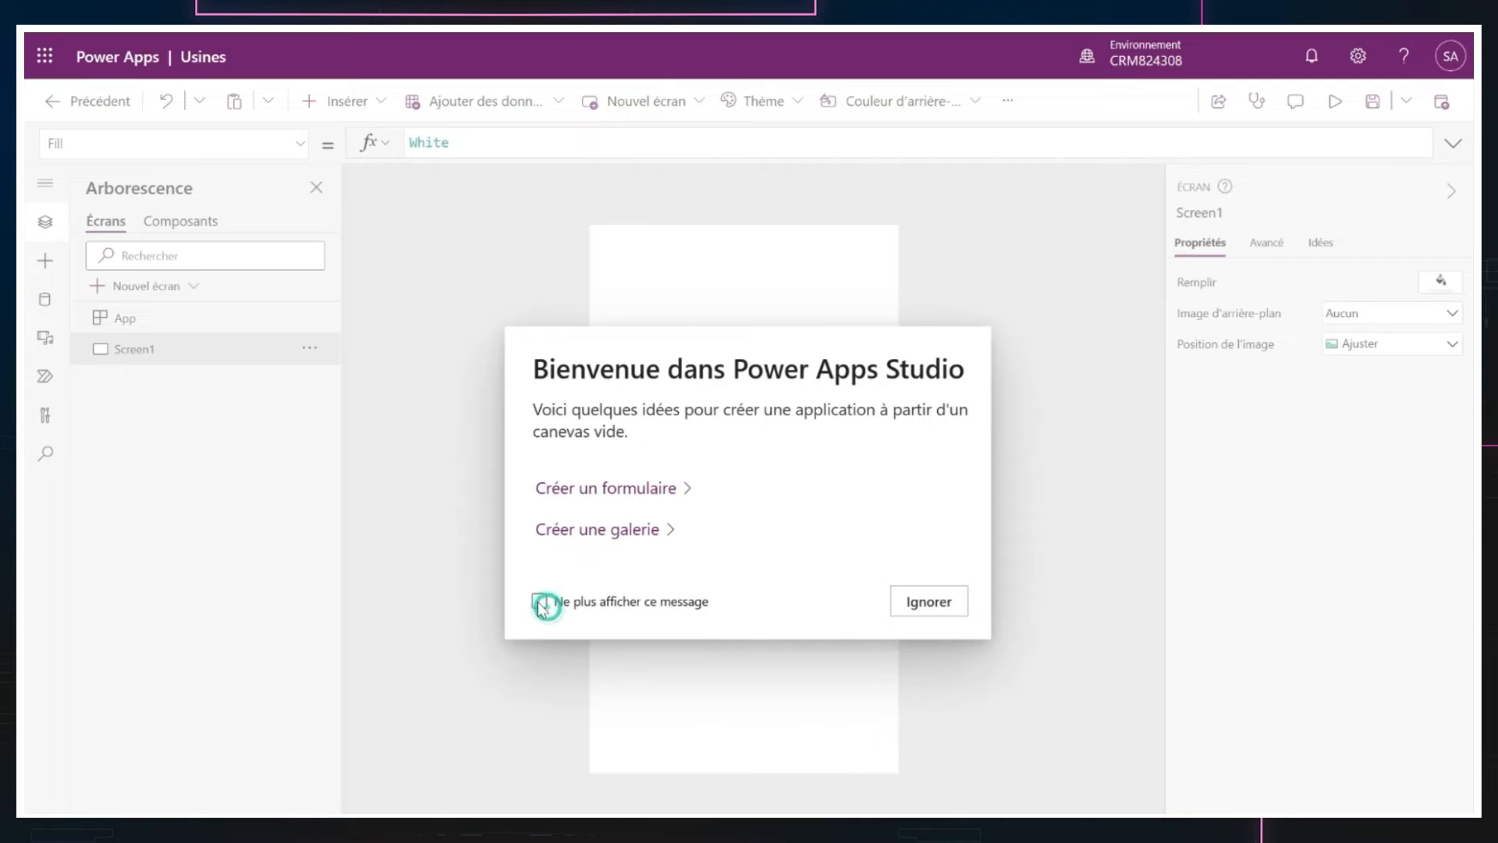
click(911, 612)
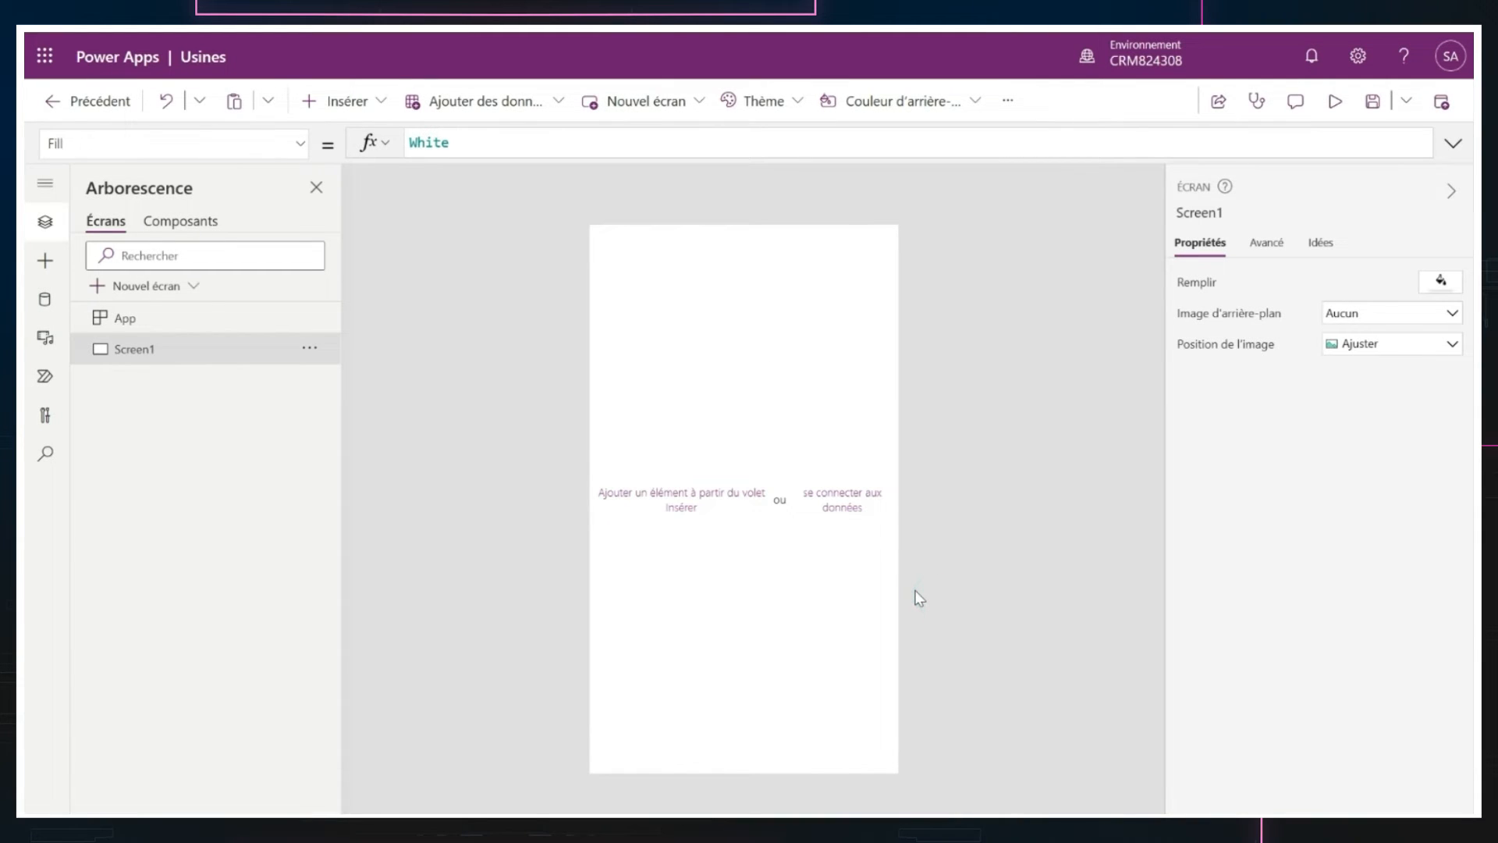
- Insert a vertical gallery on Screen1 and connect it to the Usines table
click(371, 102)
click(376, 317)
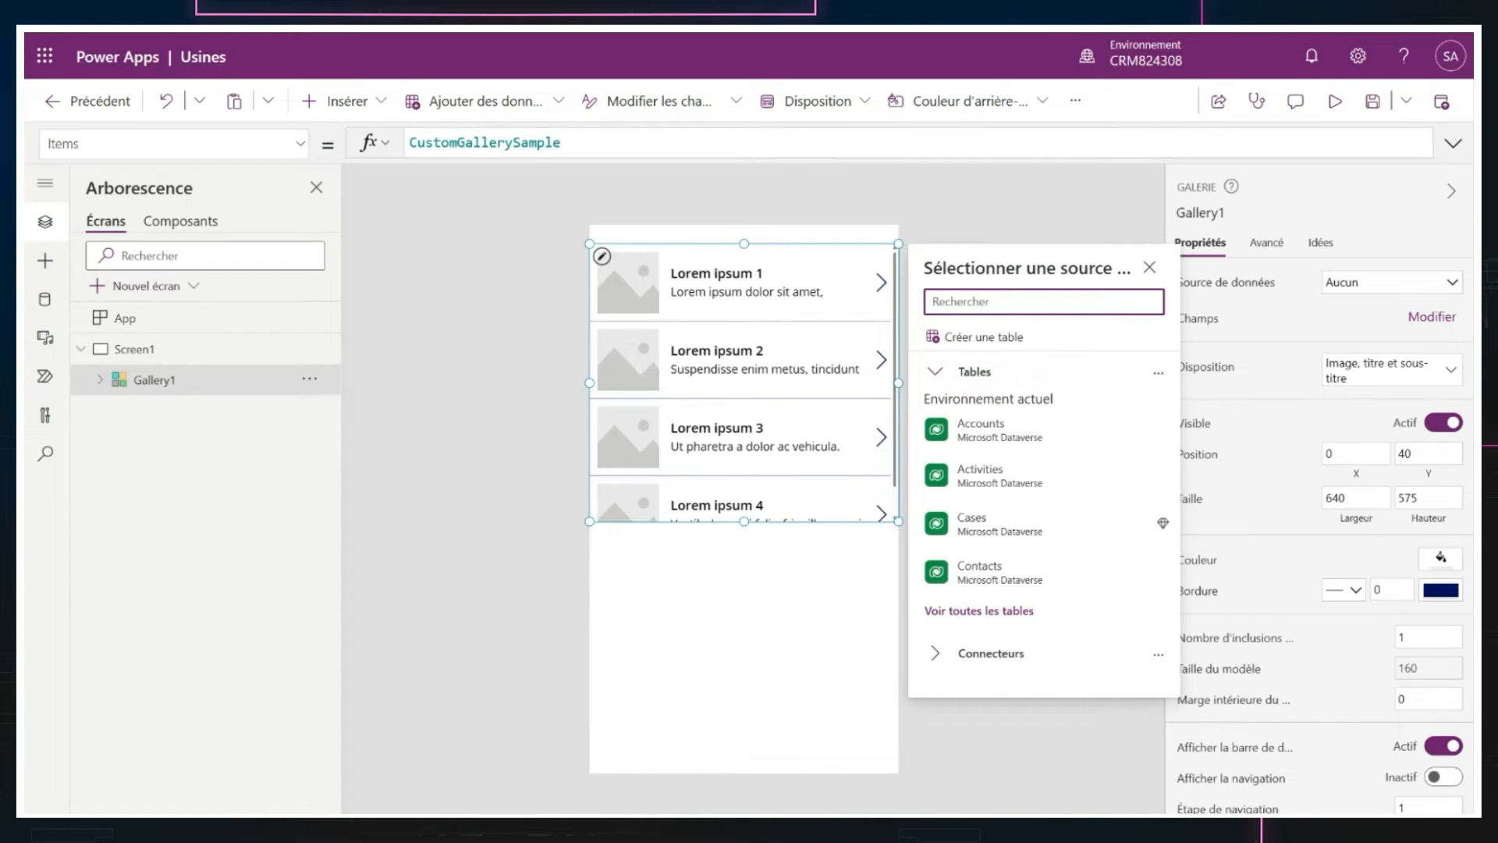
text(usin)
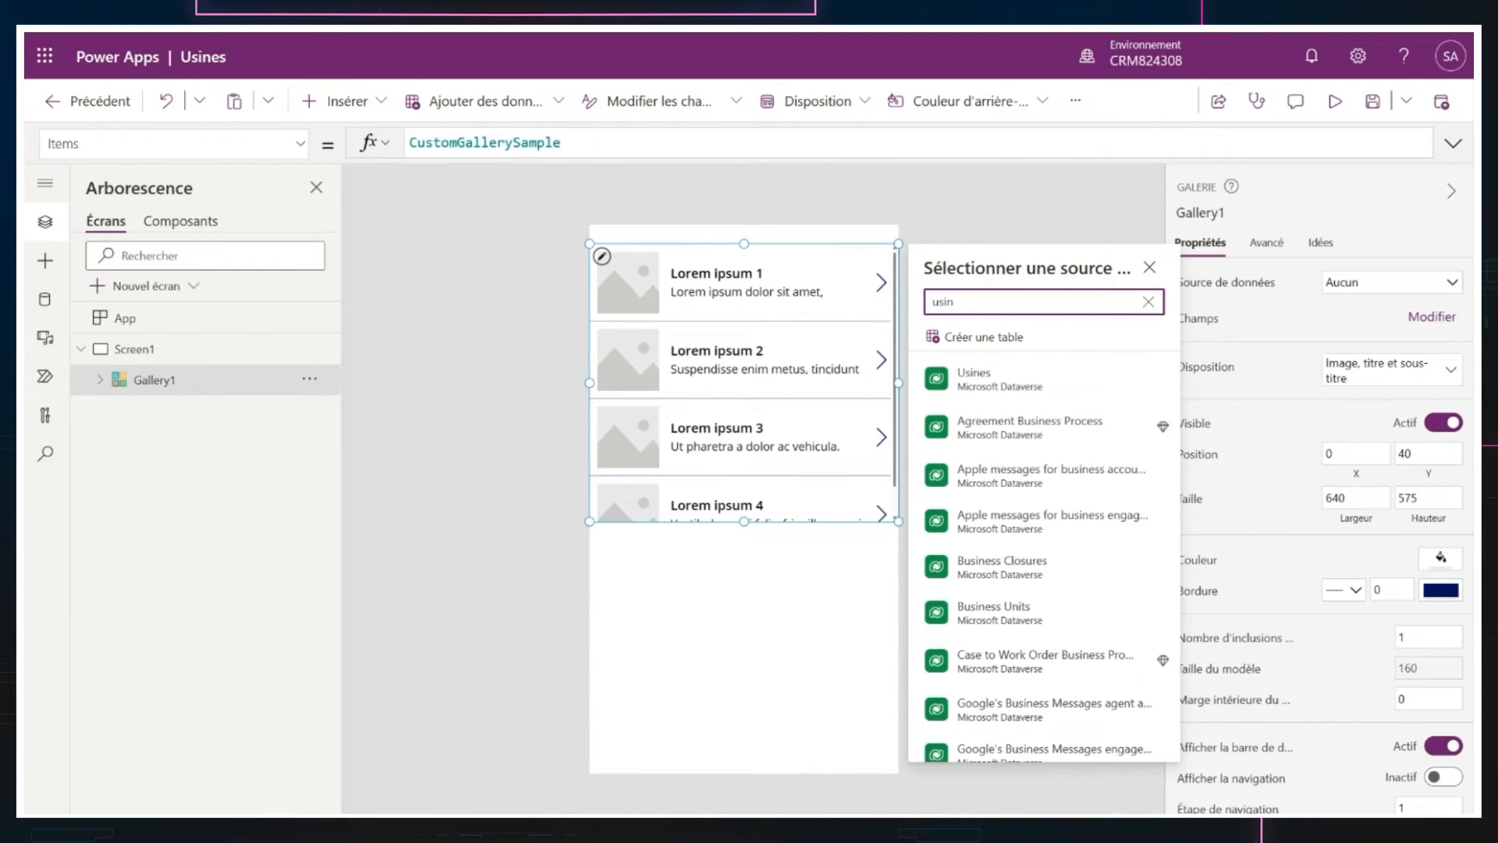
click(996, 380)
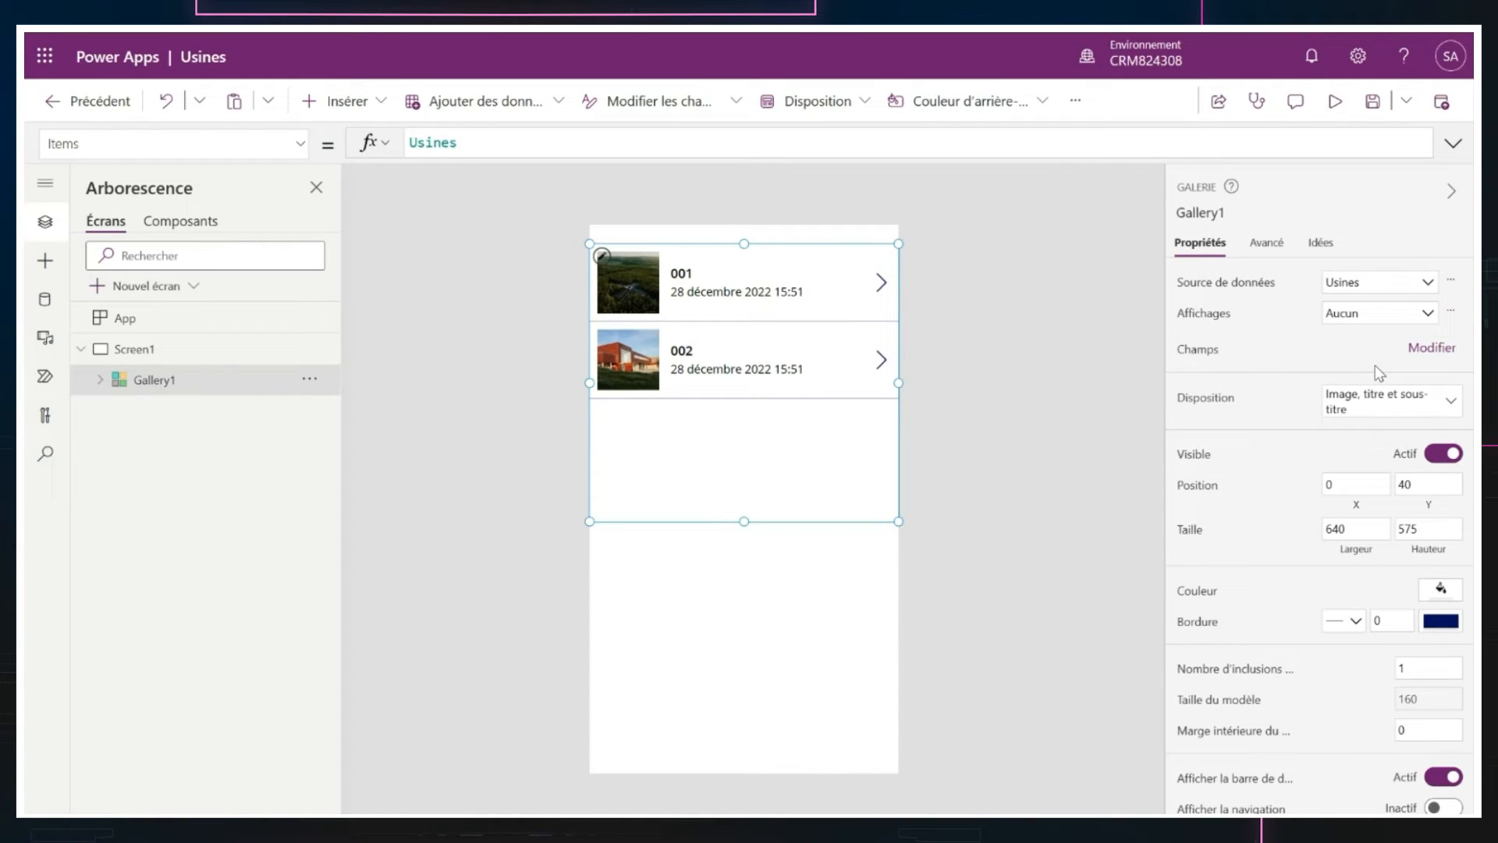
- Set the gallery's Subtitle1 field to the Pays column
click(1401, 356)
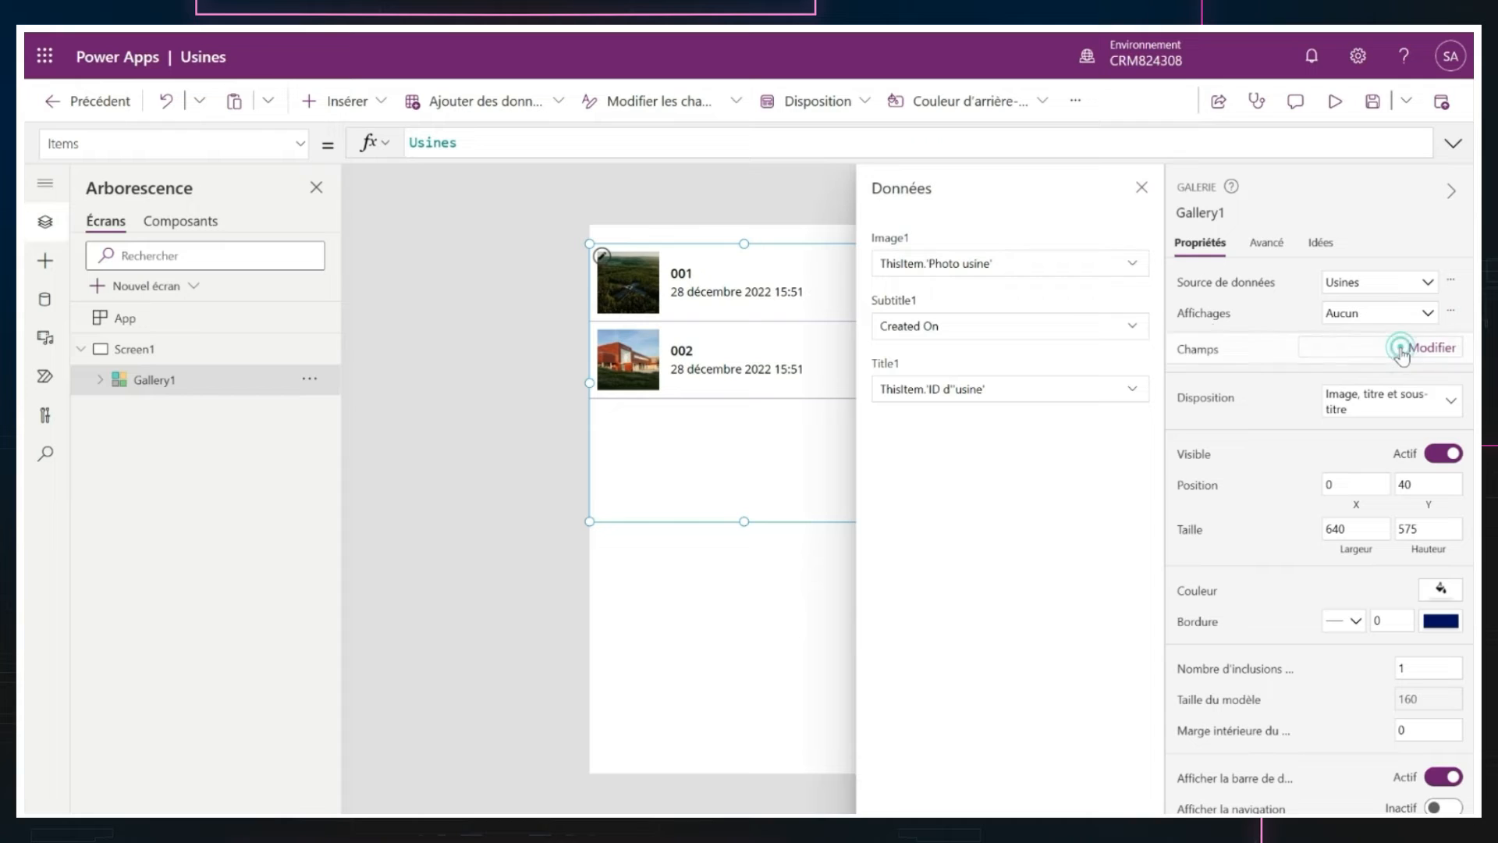
click(964, 328)
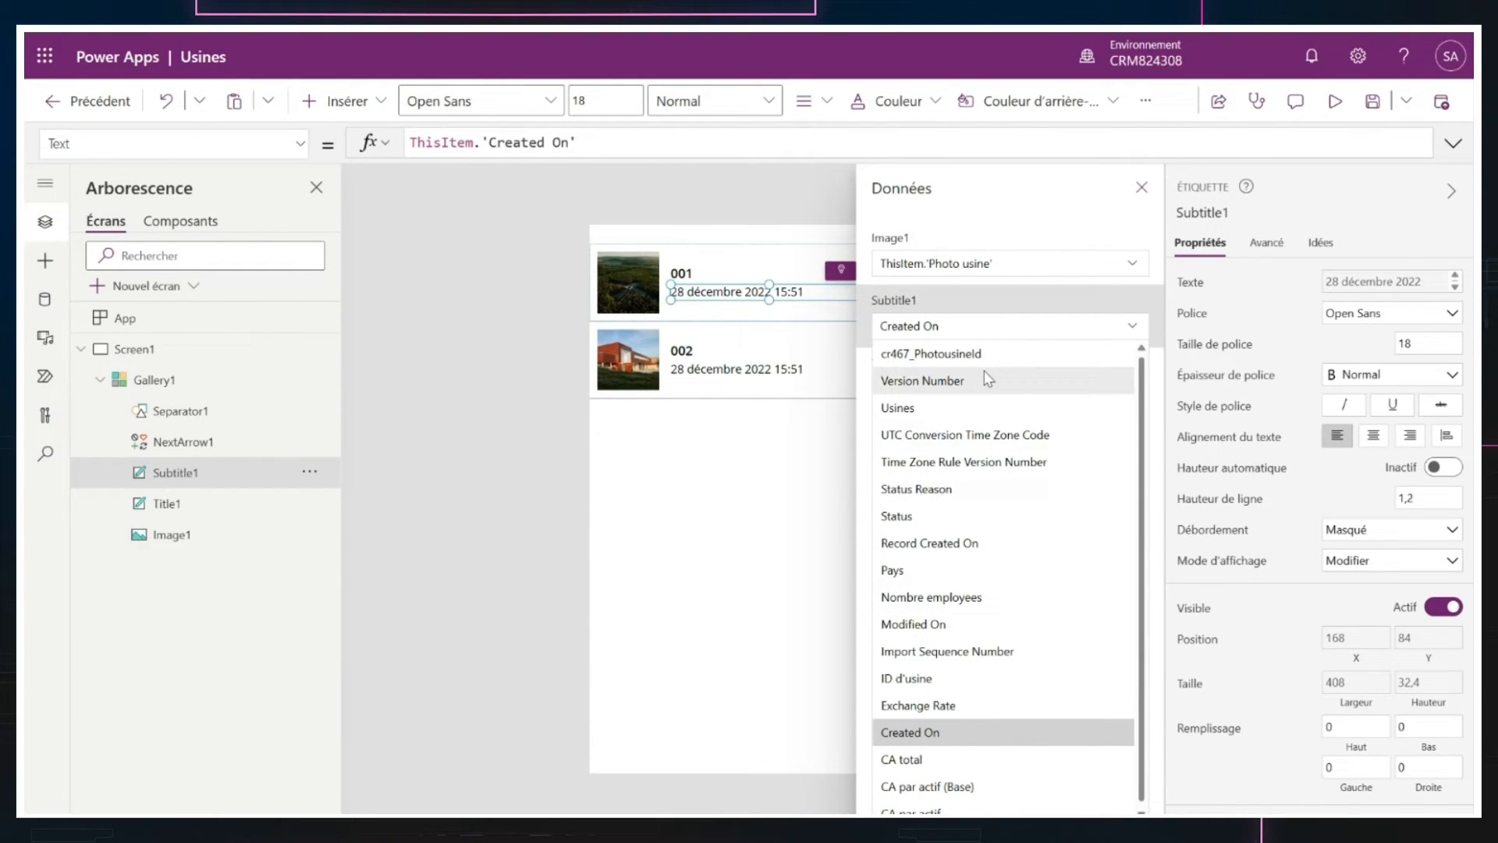
click(966, 569)
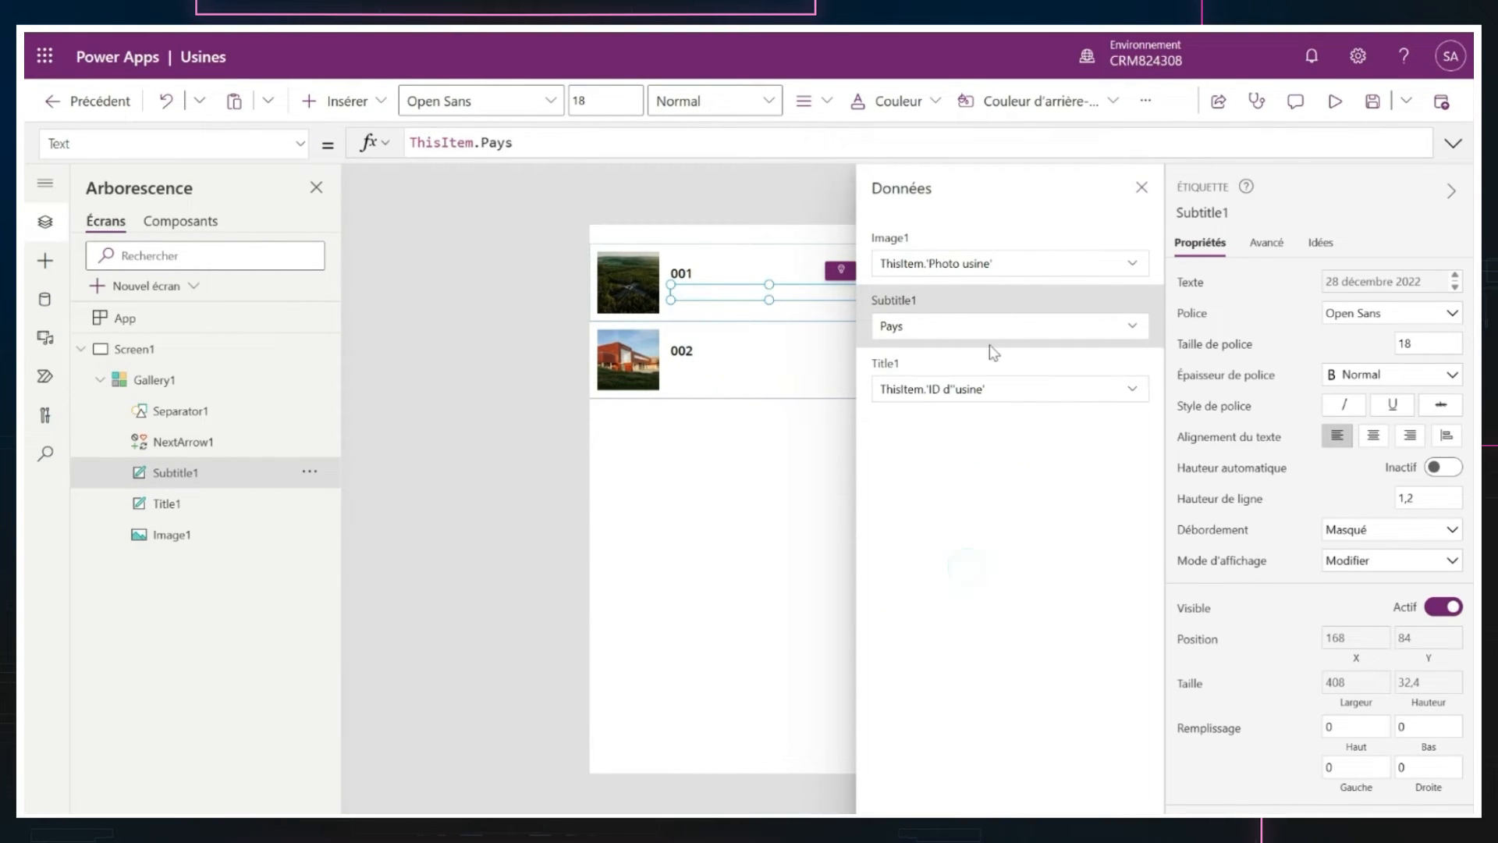
click(1144, 188)
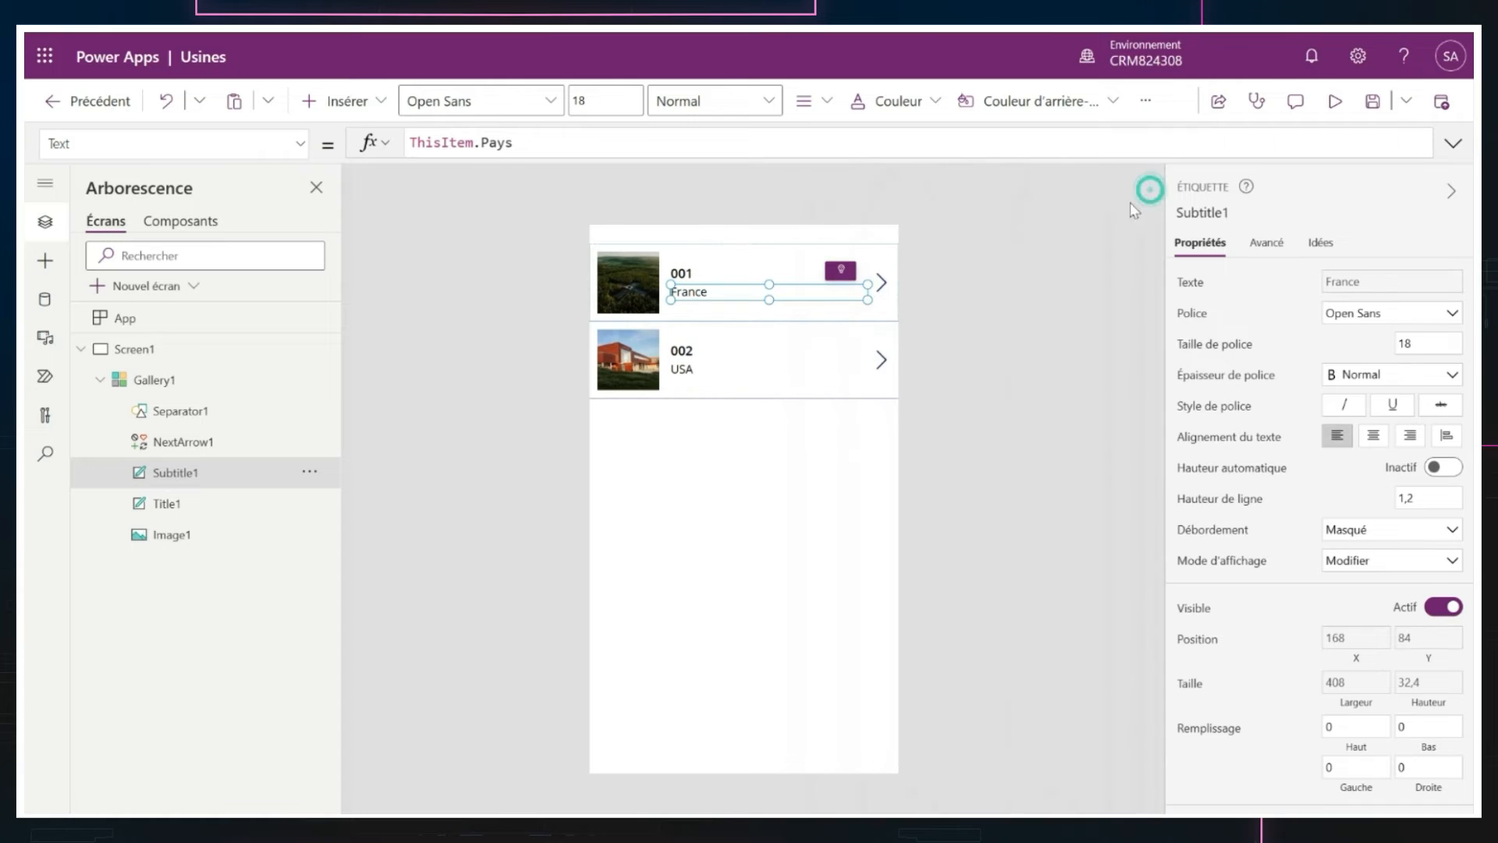
click(774, 535)
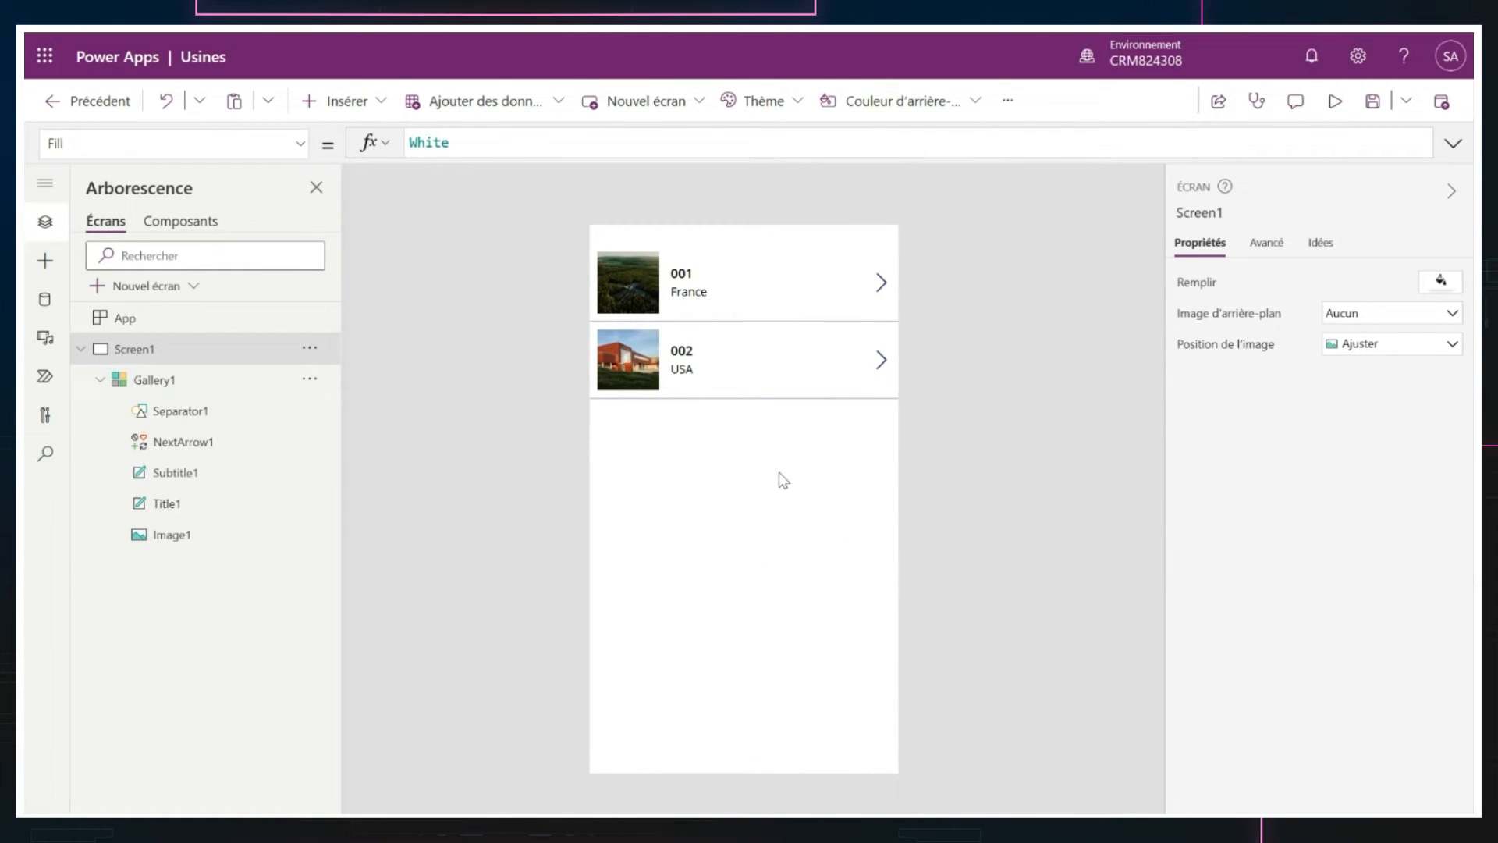
- Apply the Usines France view to Gallery1
click(202, 390)
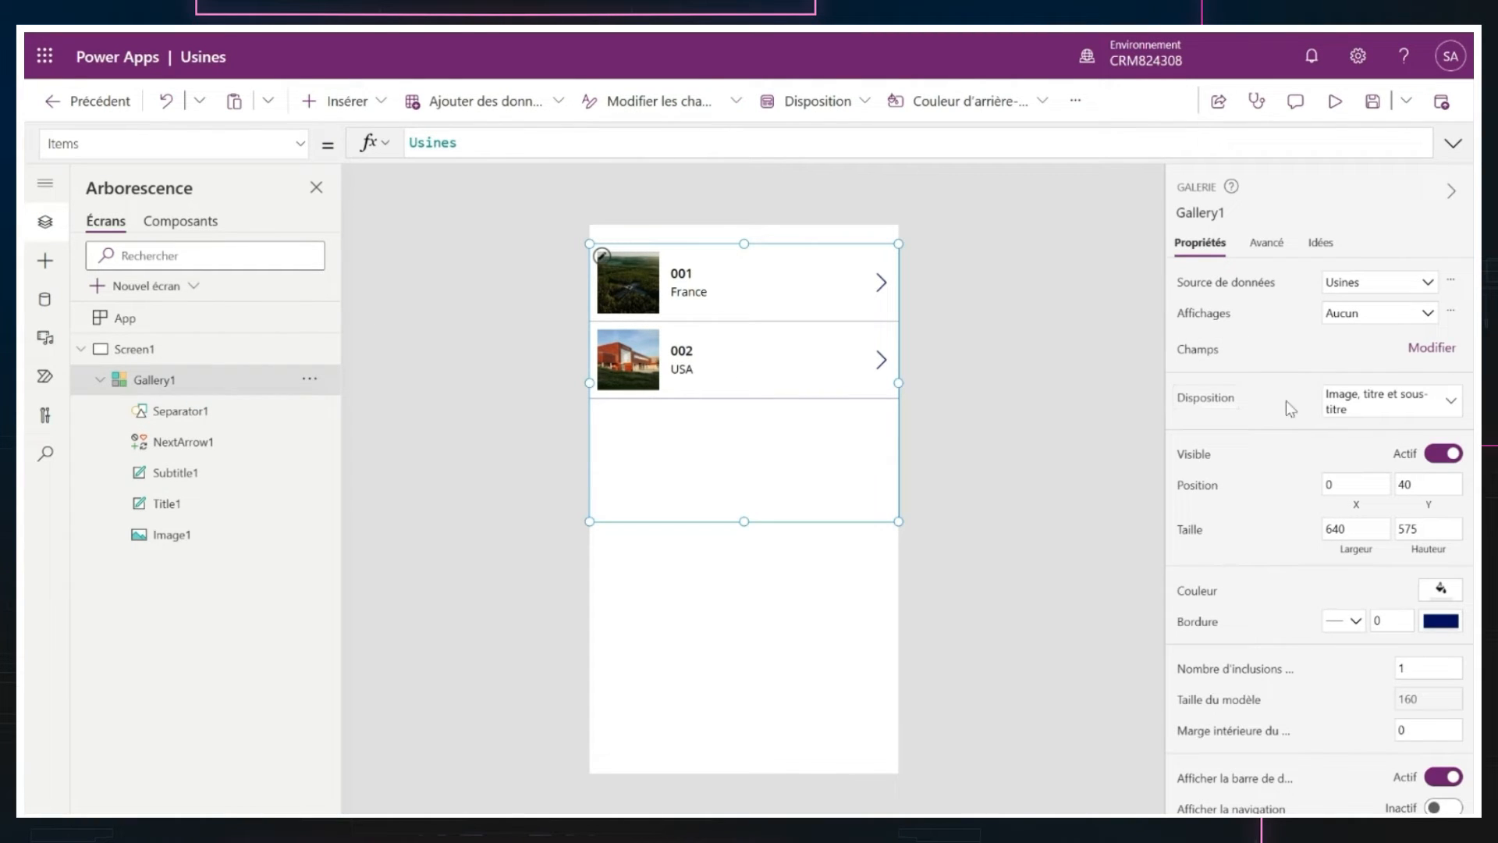
click(1357, 314)
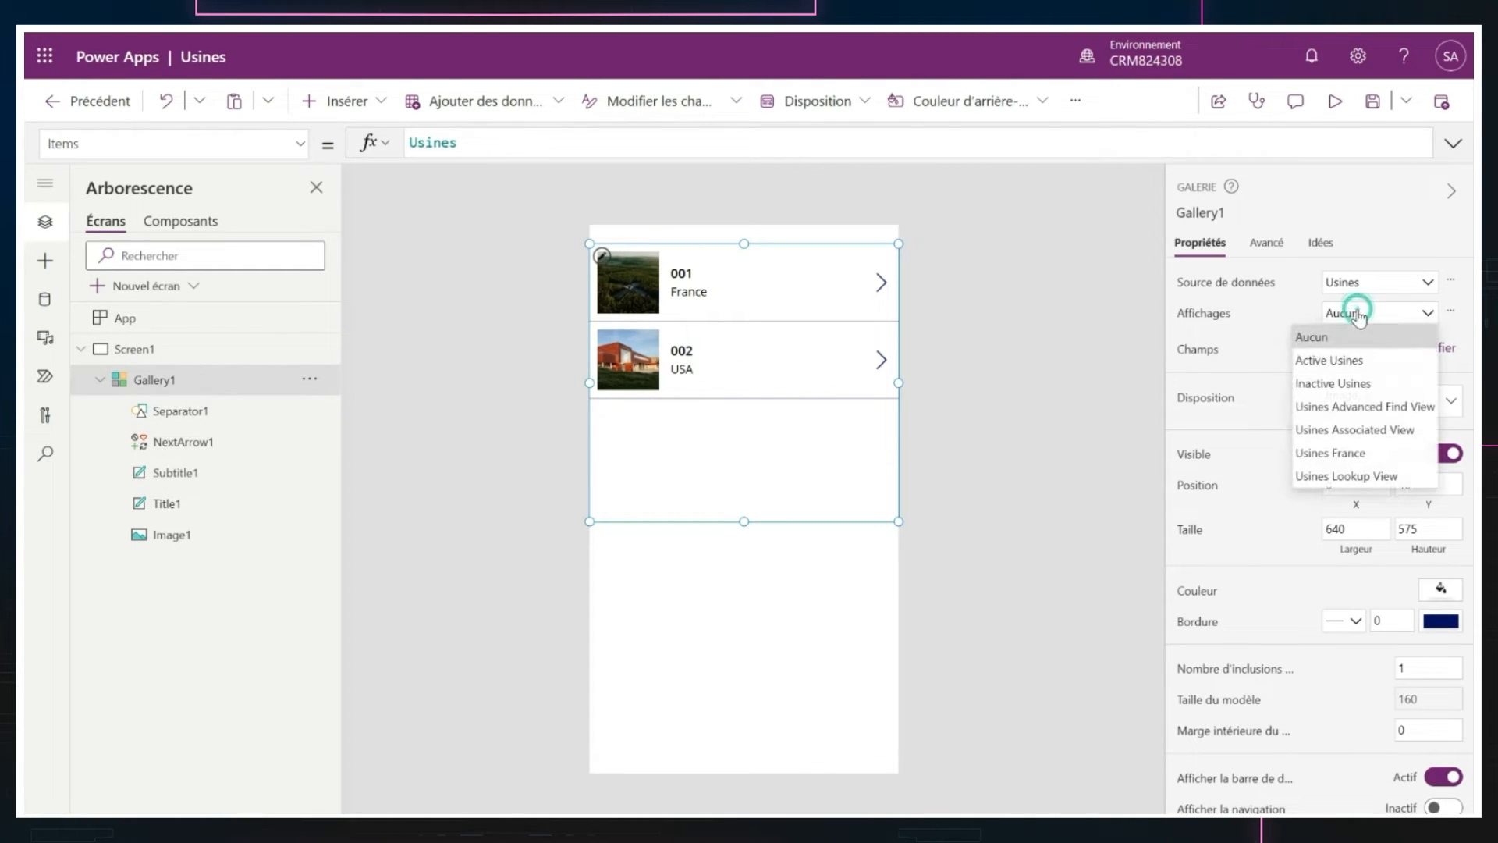
click(1334, 456)
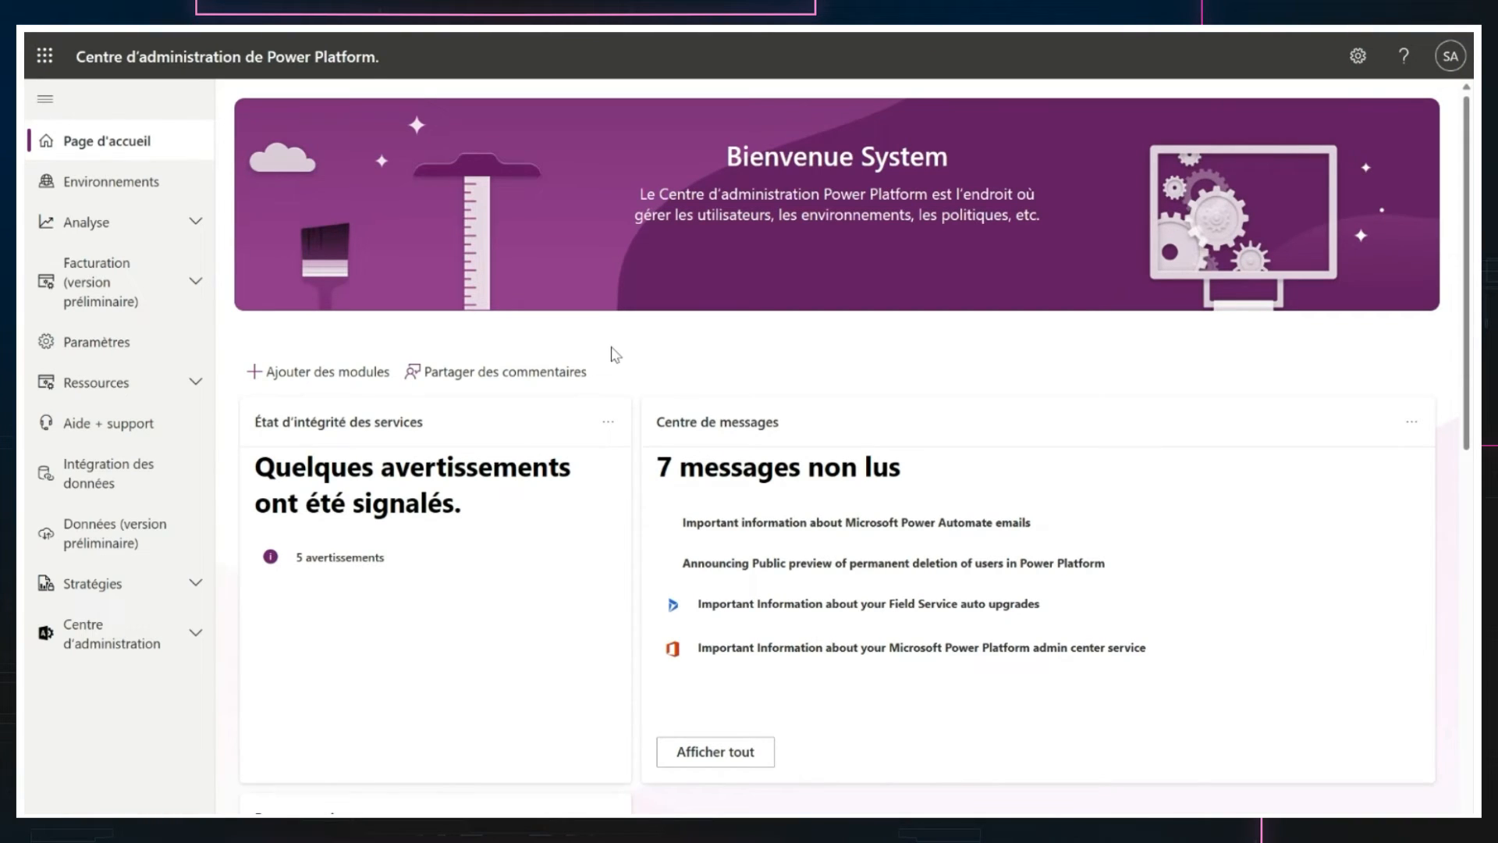
- In the Power Platform admin center, open the CRM824308 environment's settings and expand the Produit and Utilisateurs + Autorisations groups
click(100, 180)
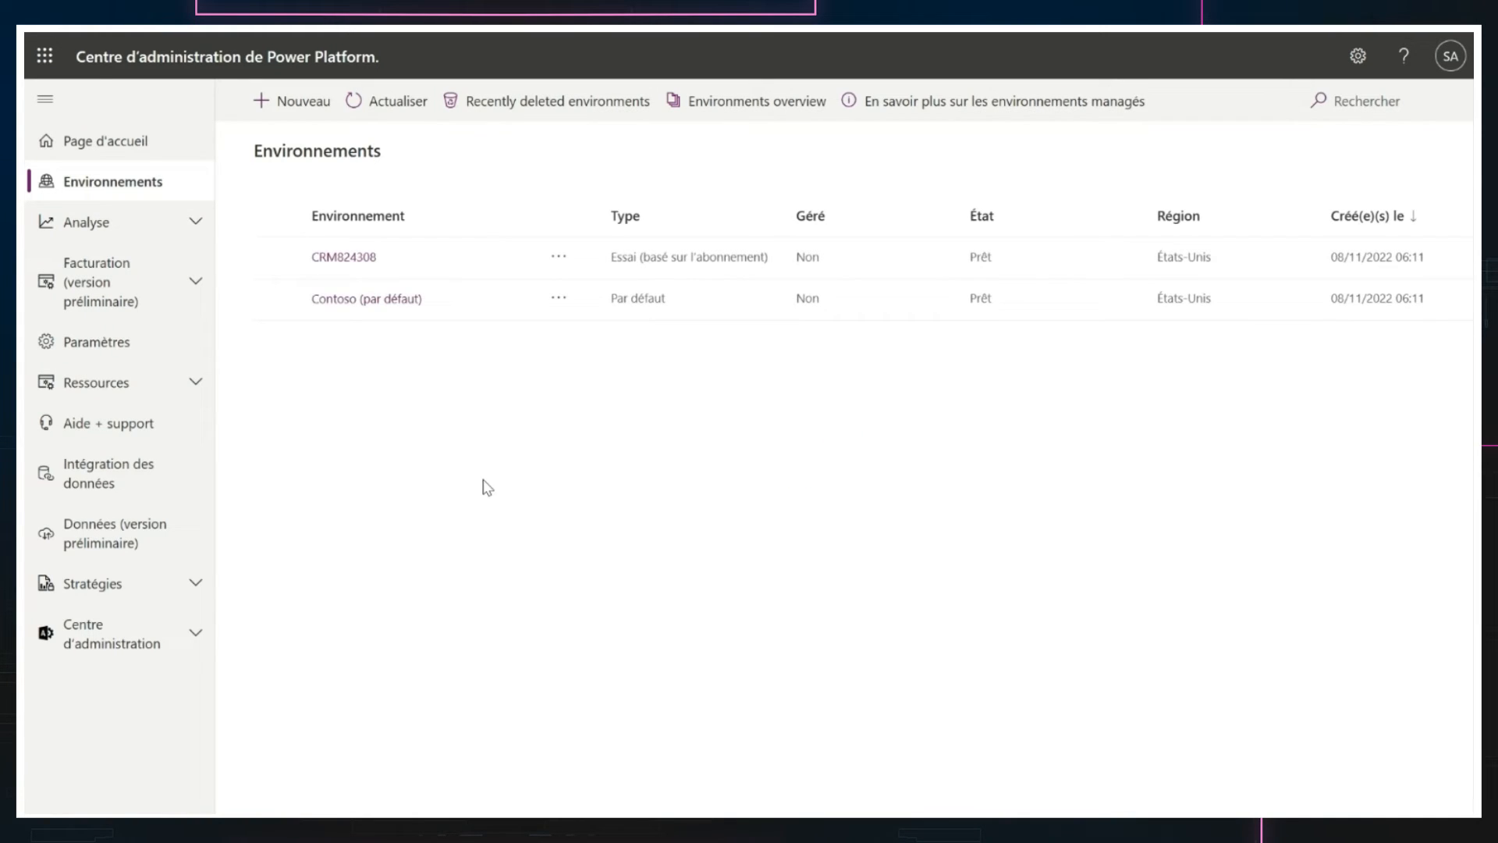
click(344, 257)
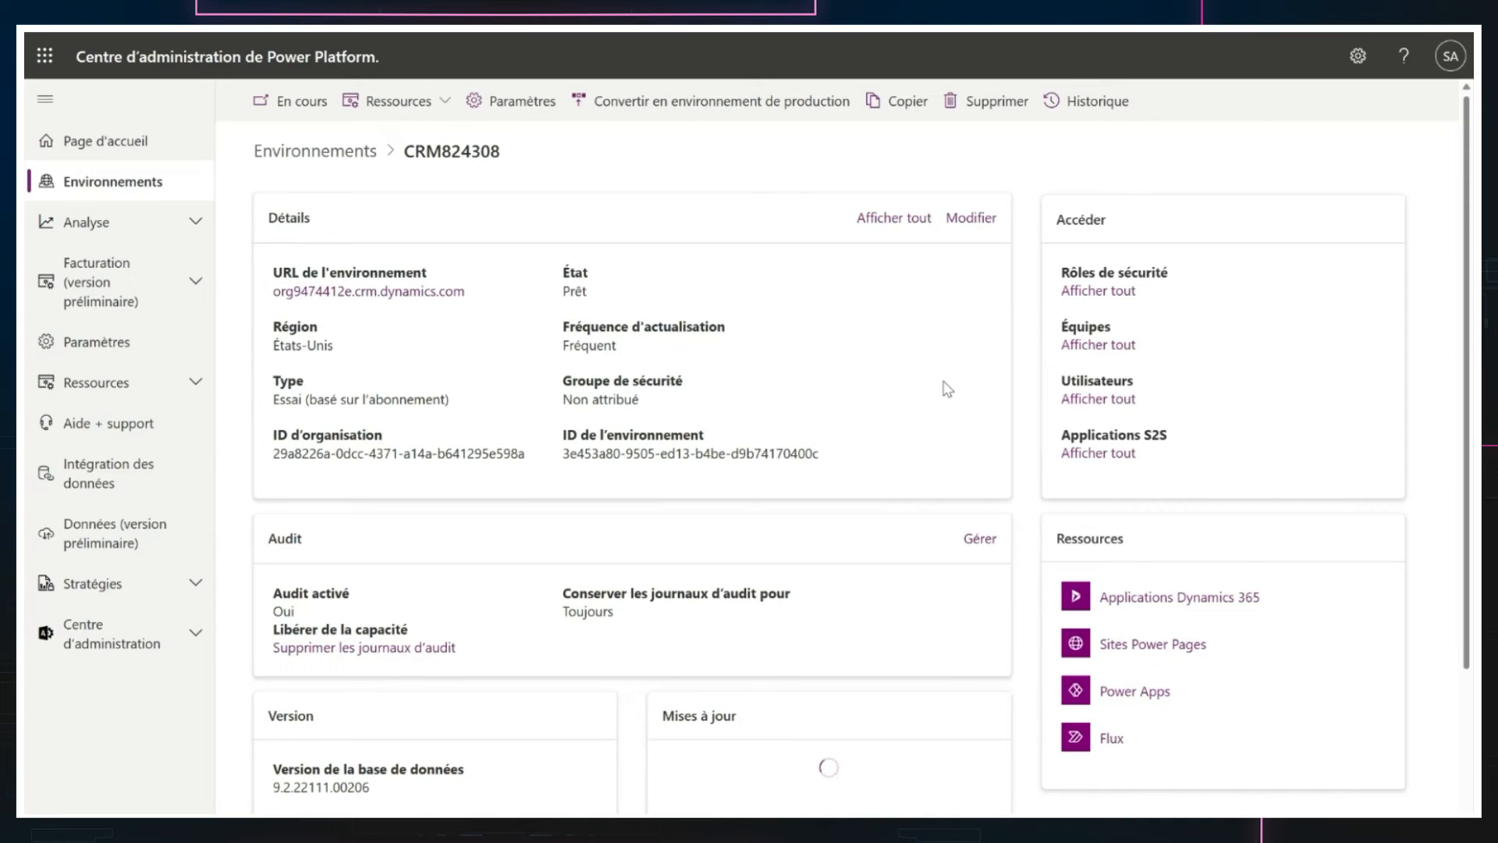
click(490, 108)
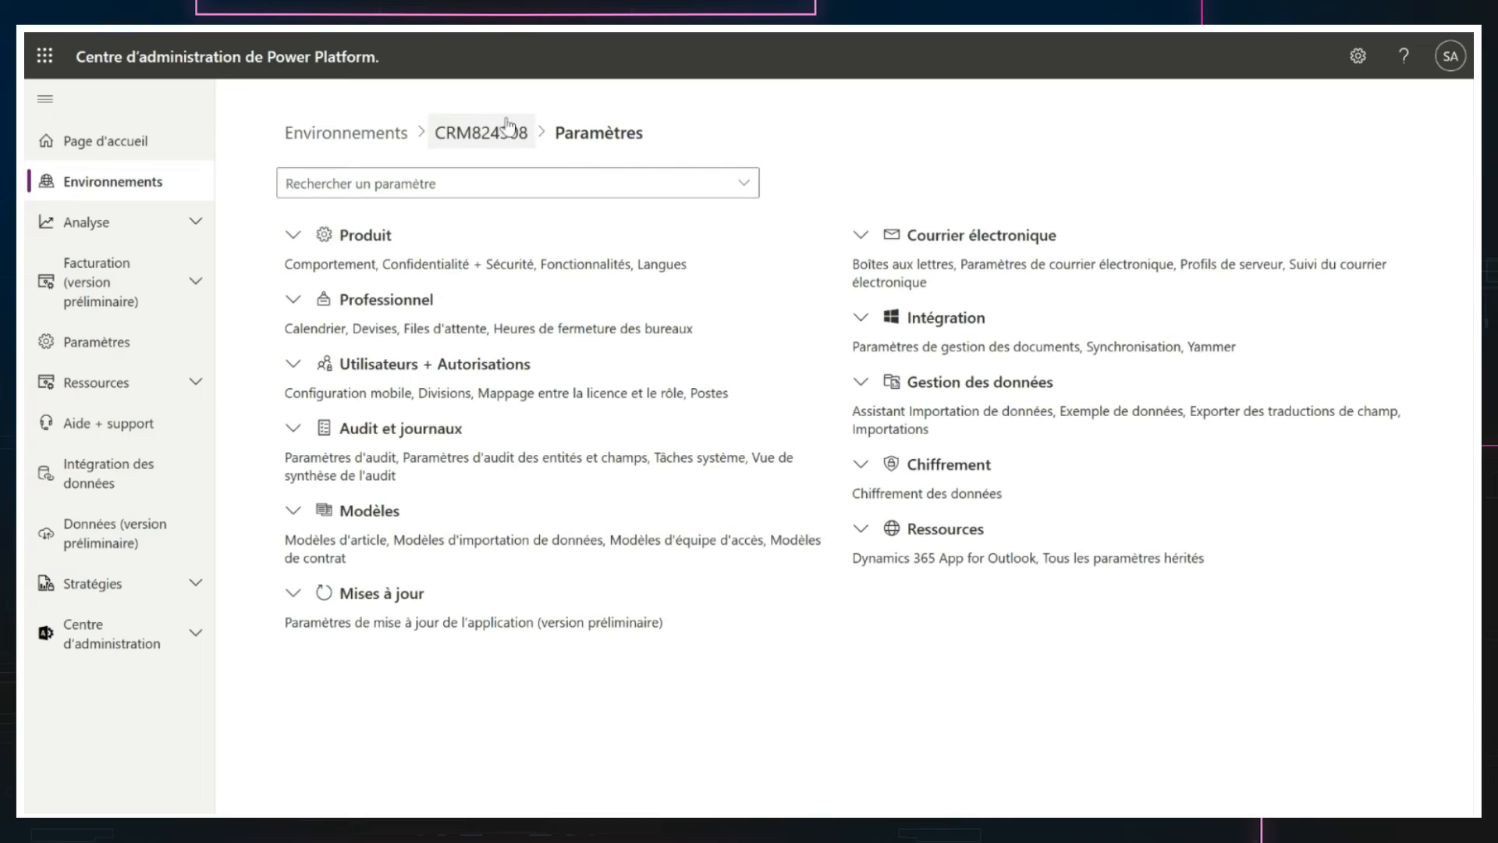
click(292, 238)
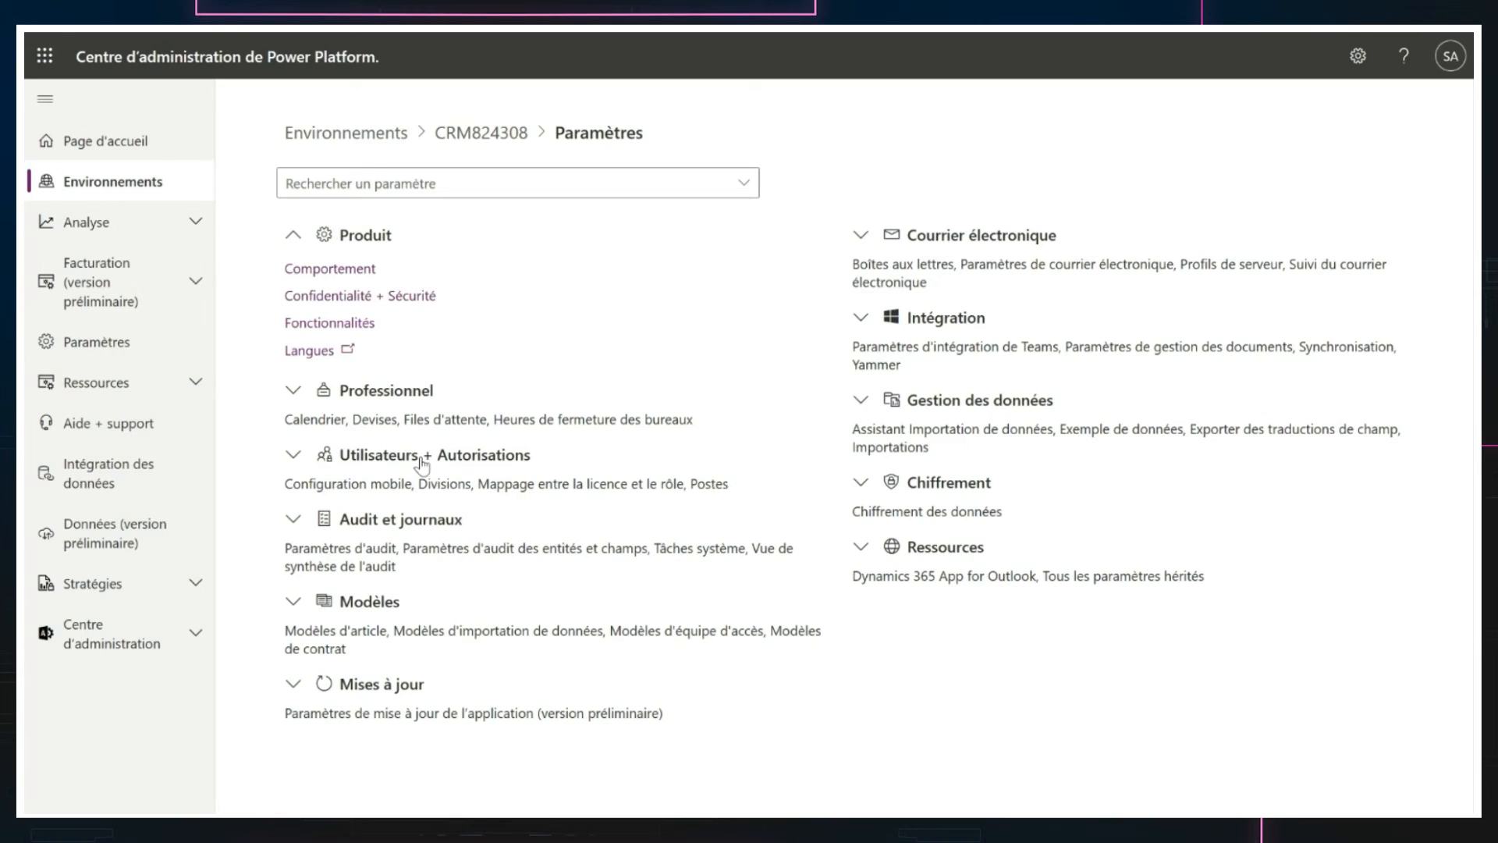
click(294, 460)
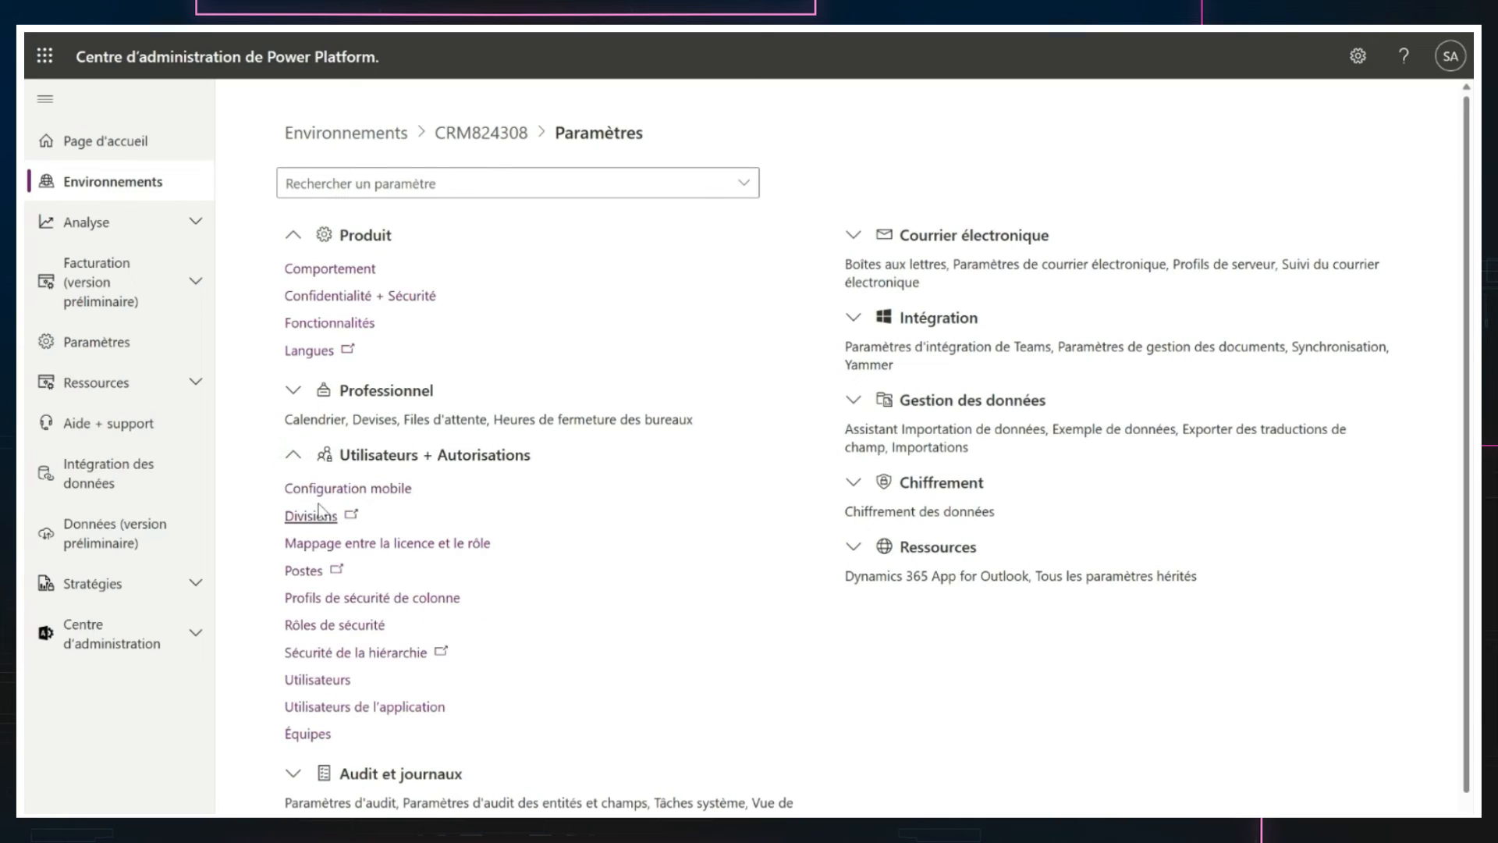
- Open the Utilisateurs and Rôles de sécurité settings in separate tabs and look across the columns of the environment's user list
right_click(317, 682)
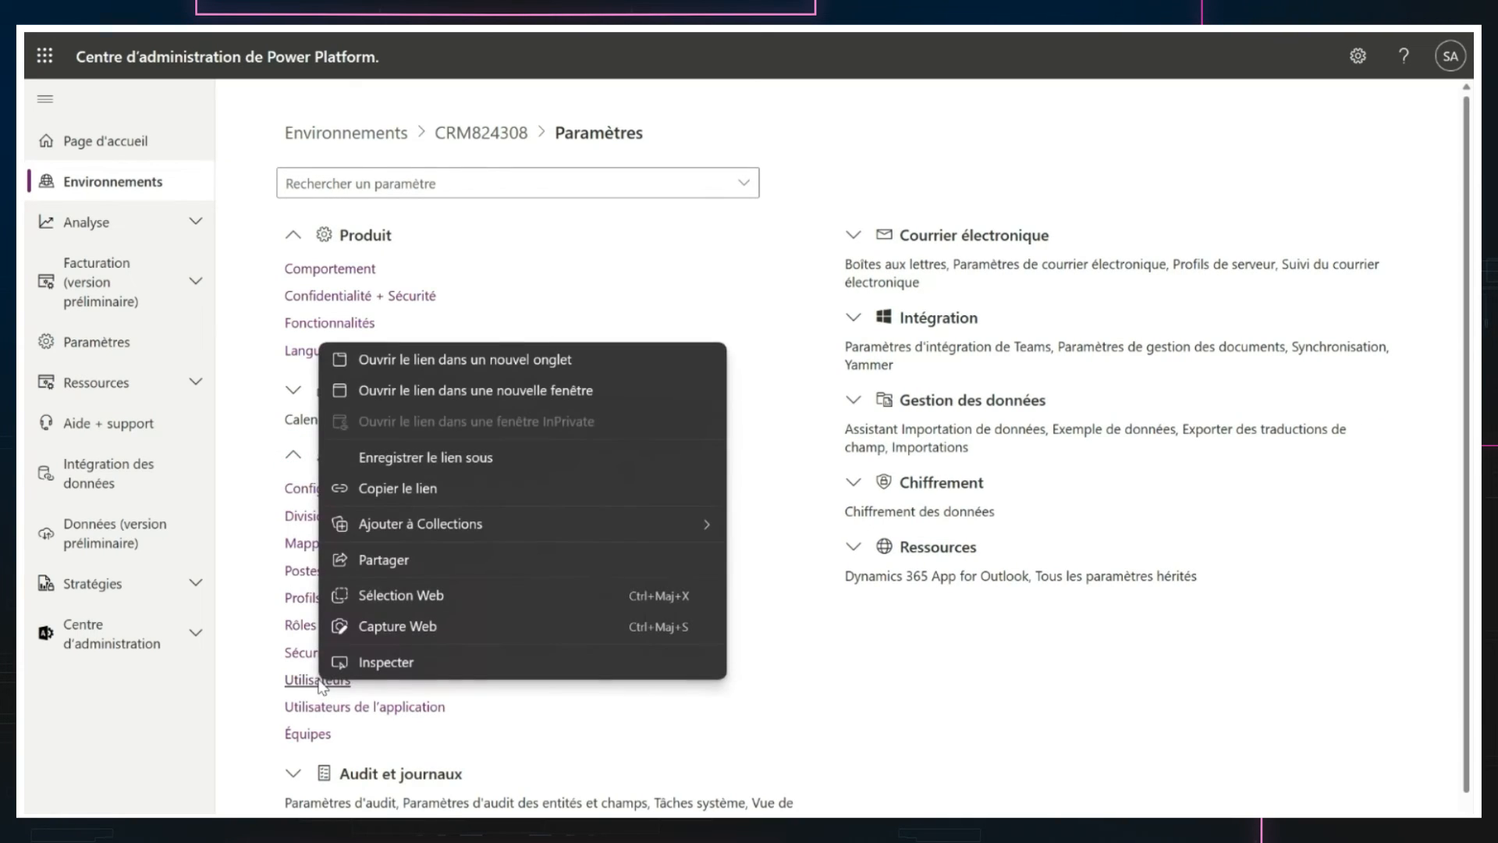
click(472, 349)
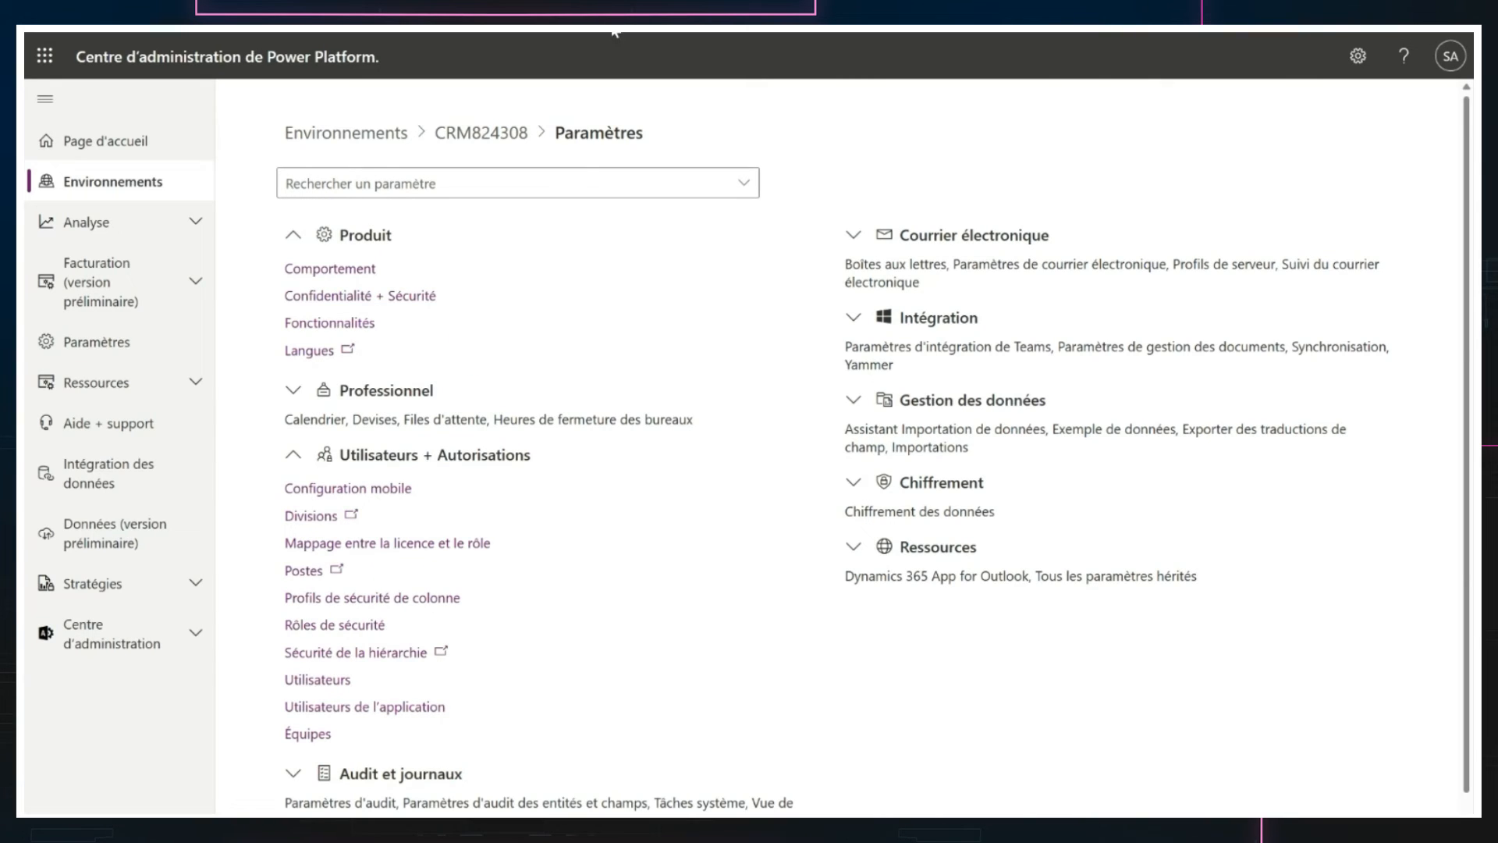
right_click(340, 632)
click(463, 305)
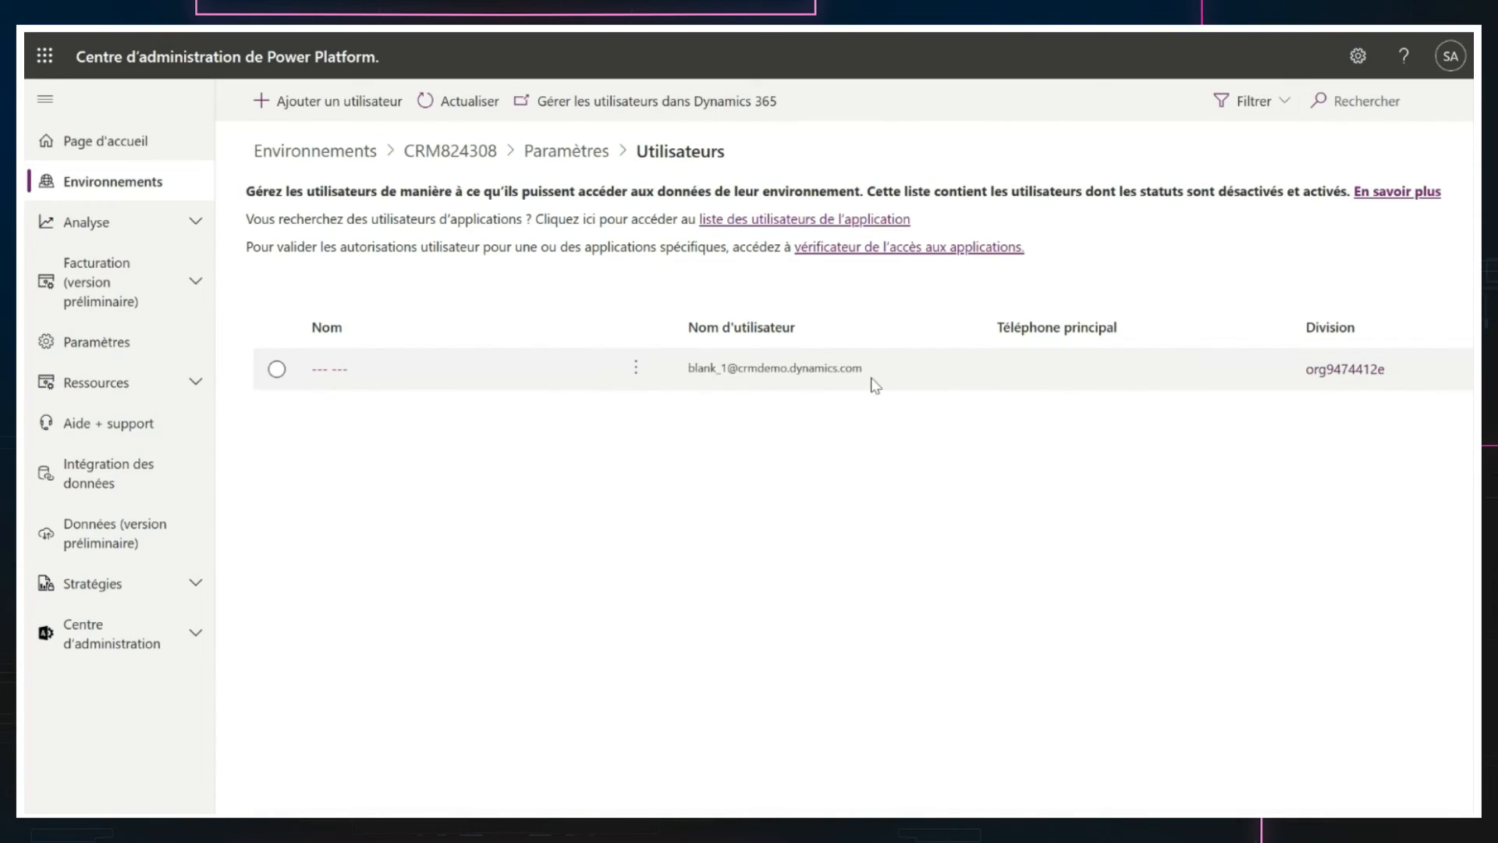
scroll(872, 382, right, 5)
scroll(874, 384, right, 3)
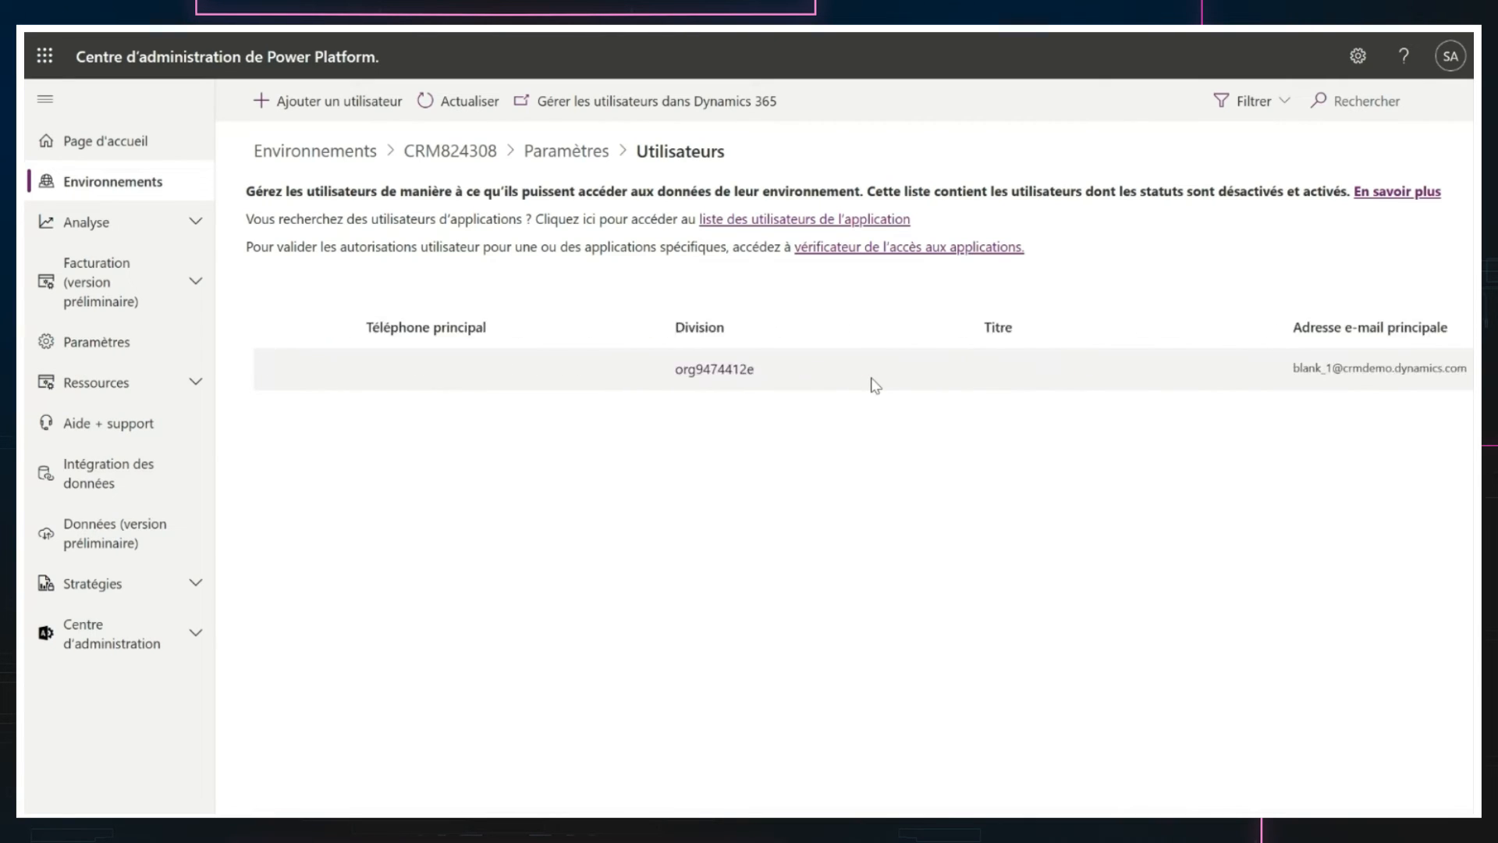
scroll(874, 384, left, 6)
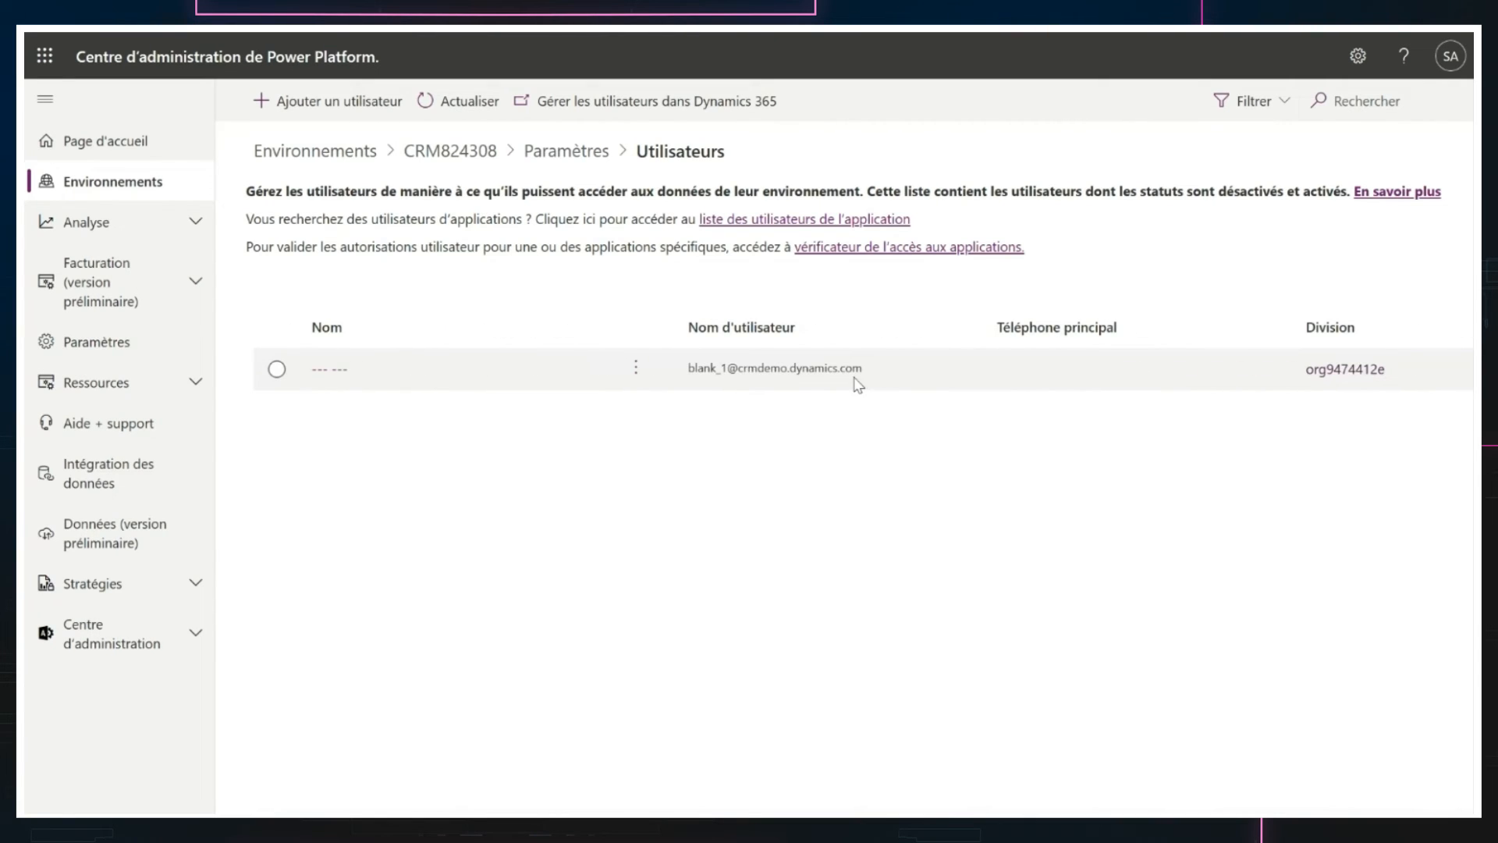
- Add a user to the environment by full name and assign them the Basic User security role
click(336, 110)
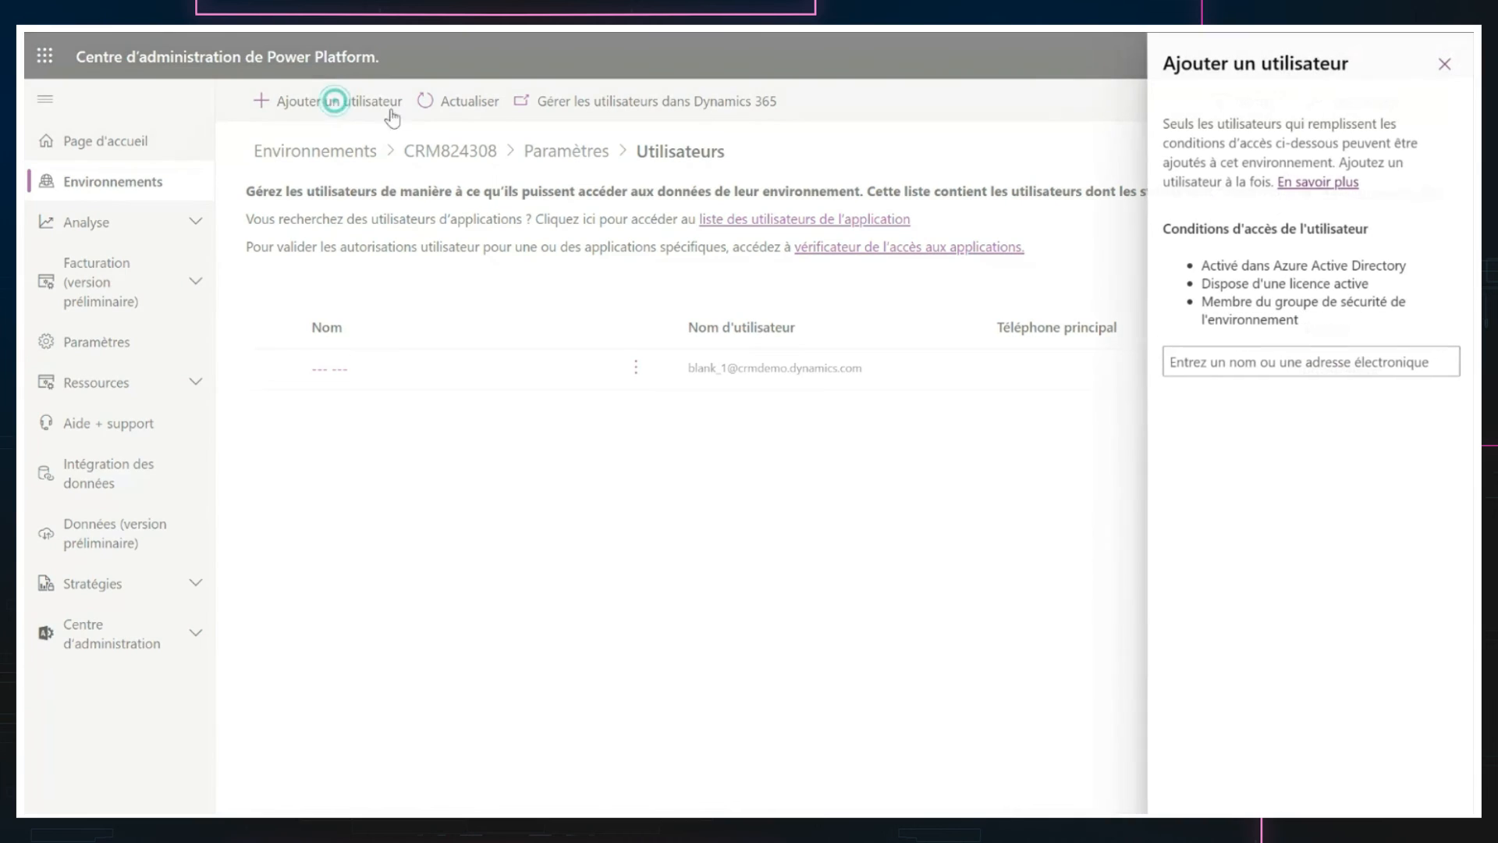
text(Allie Bellew)
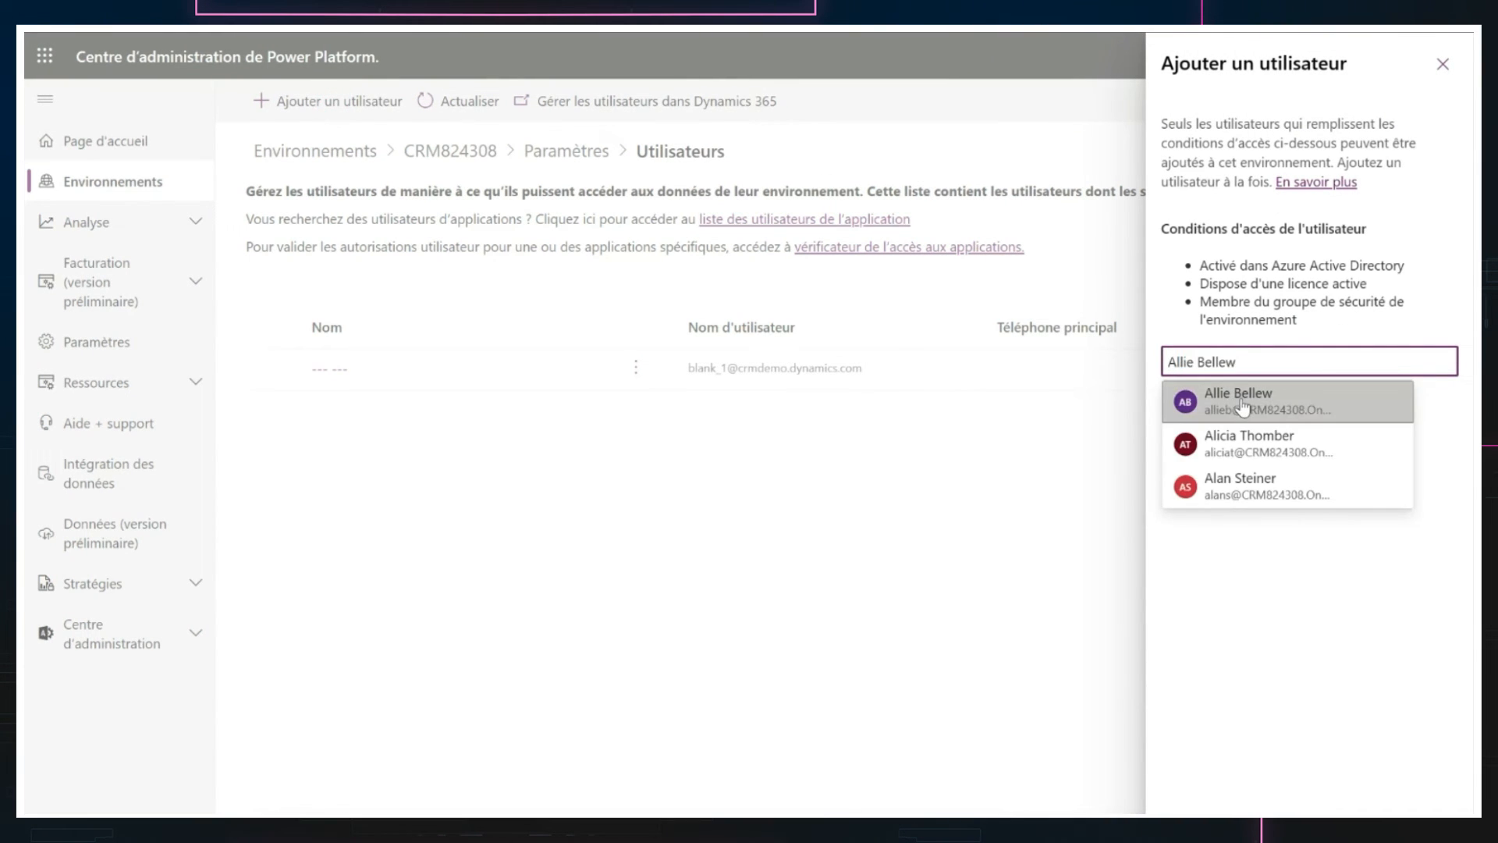
click(1239, 401)
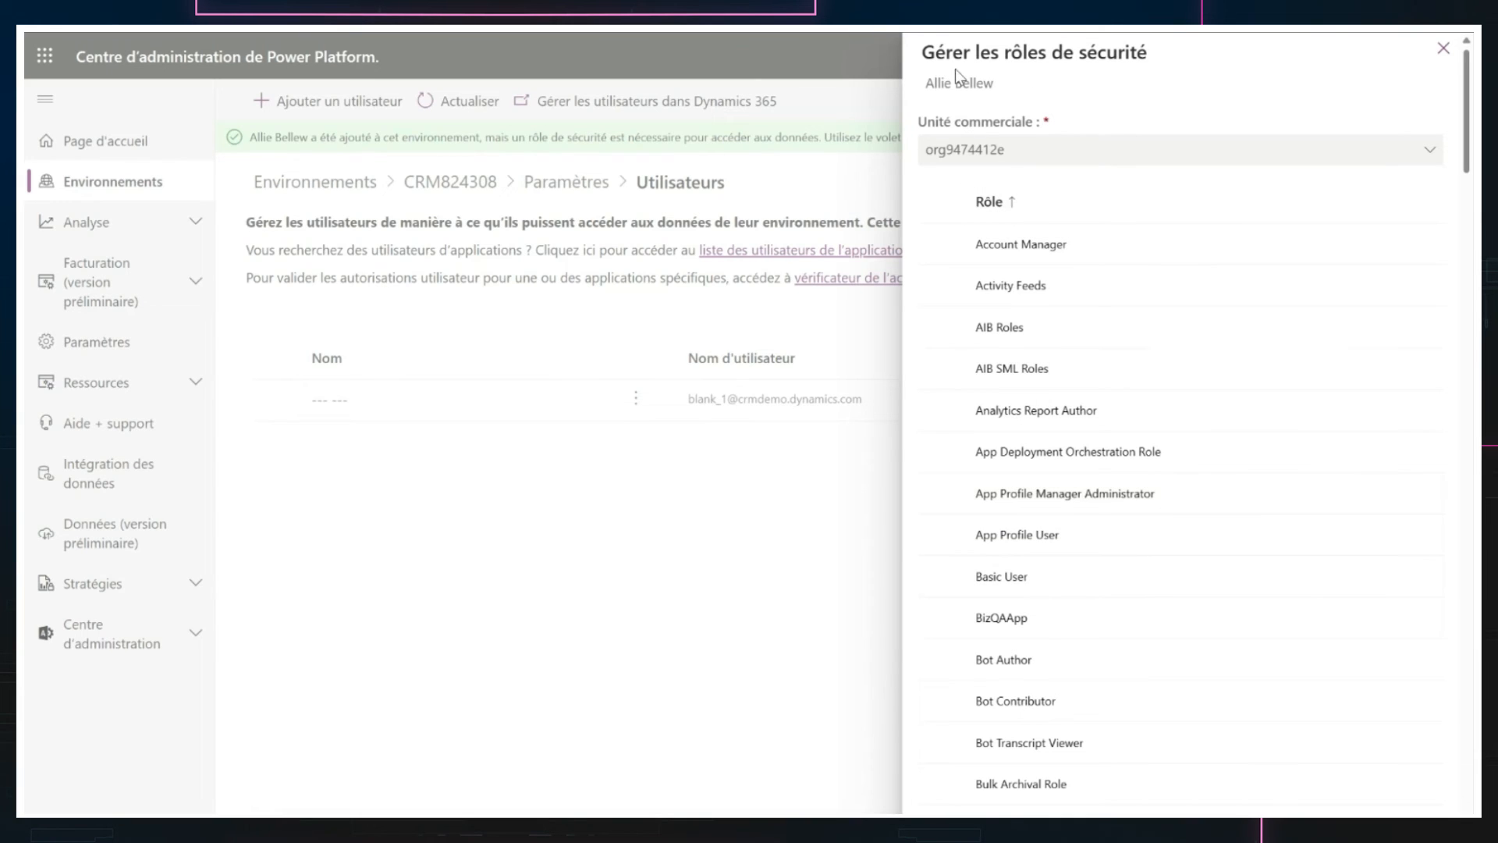
scroll(1137, 689, down, 2)
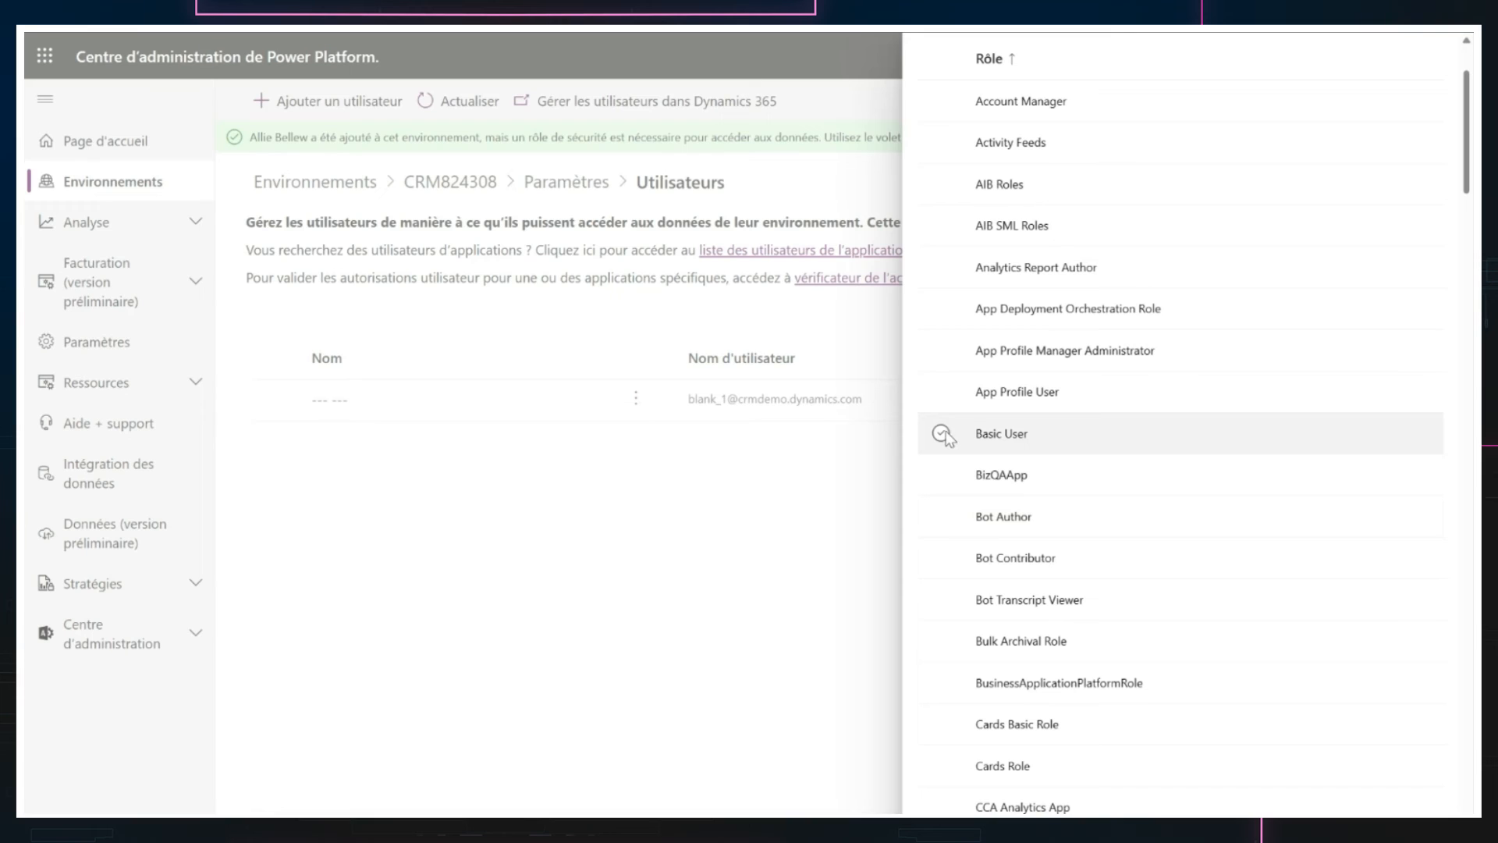
click(944, 434)
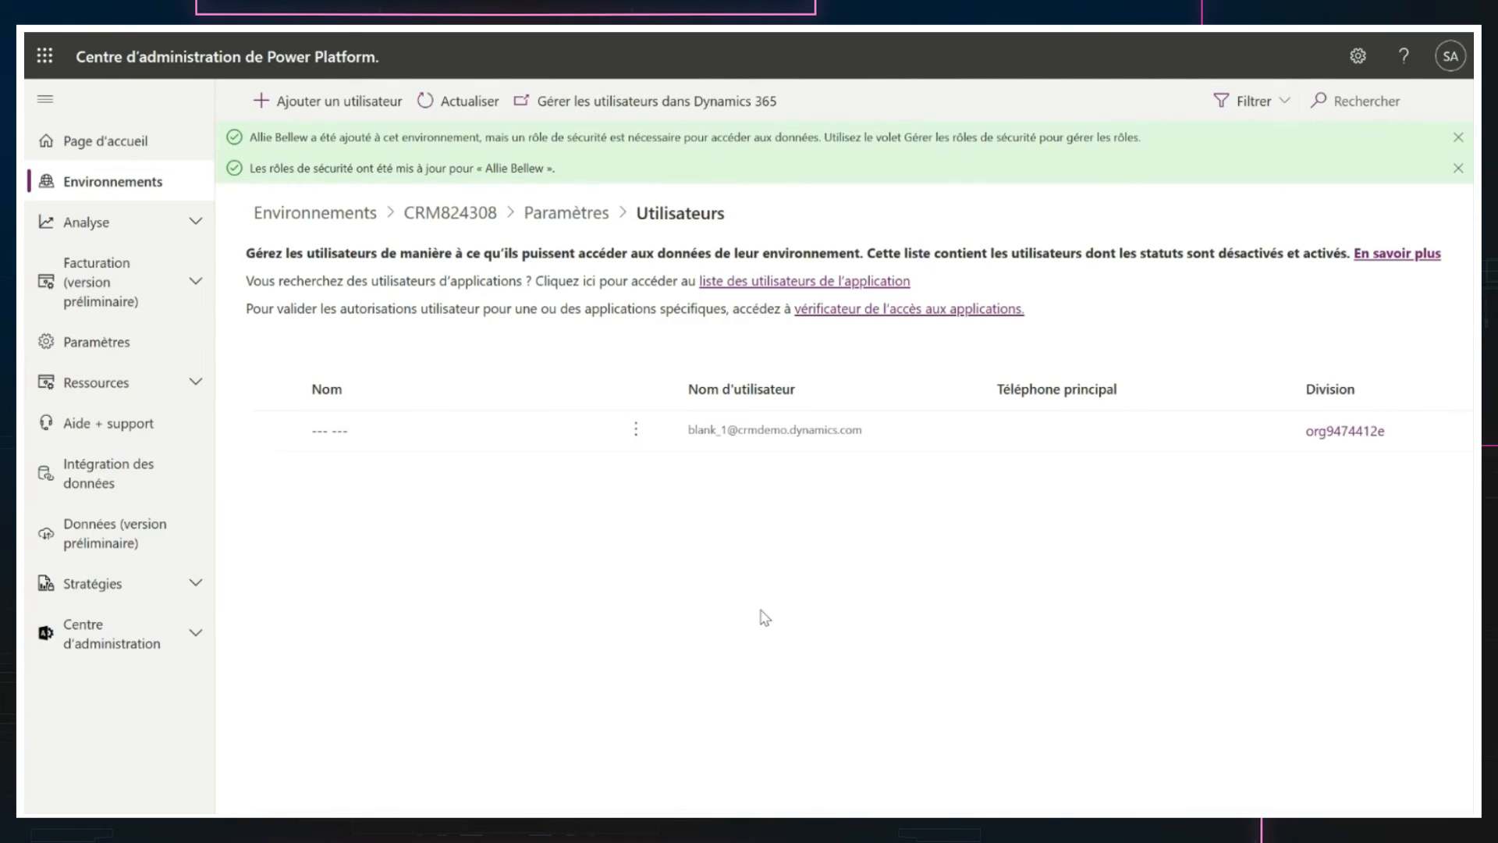
- Review the environment's security roles, check which members have the Basic User role, and return to the role list
click(448, 89)
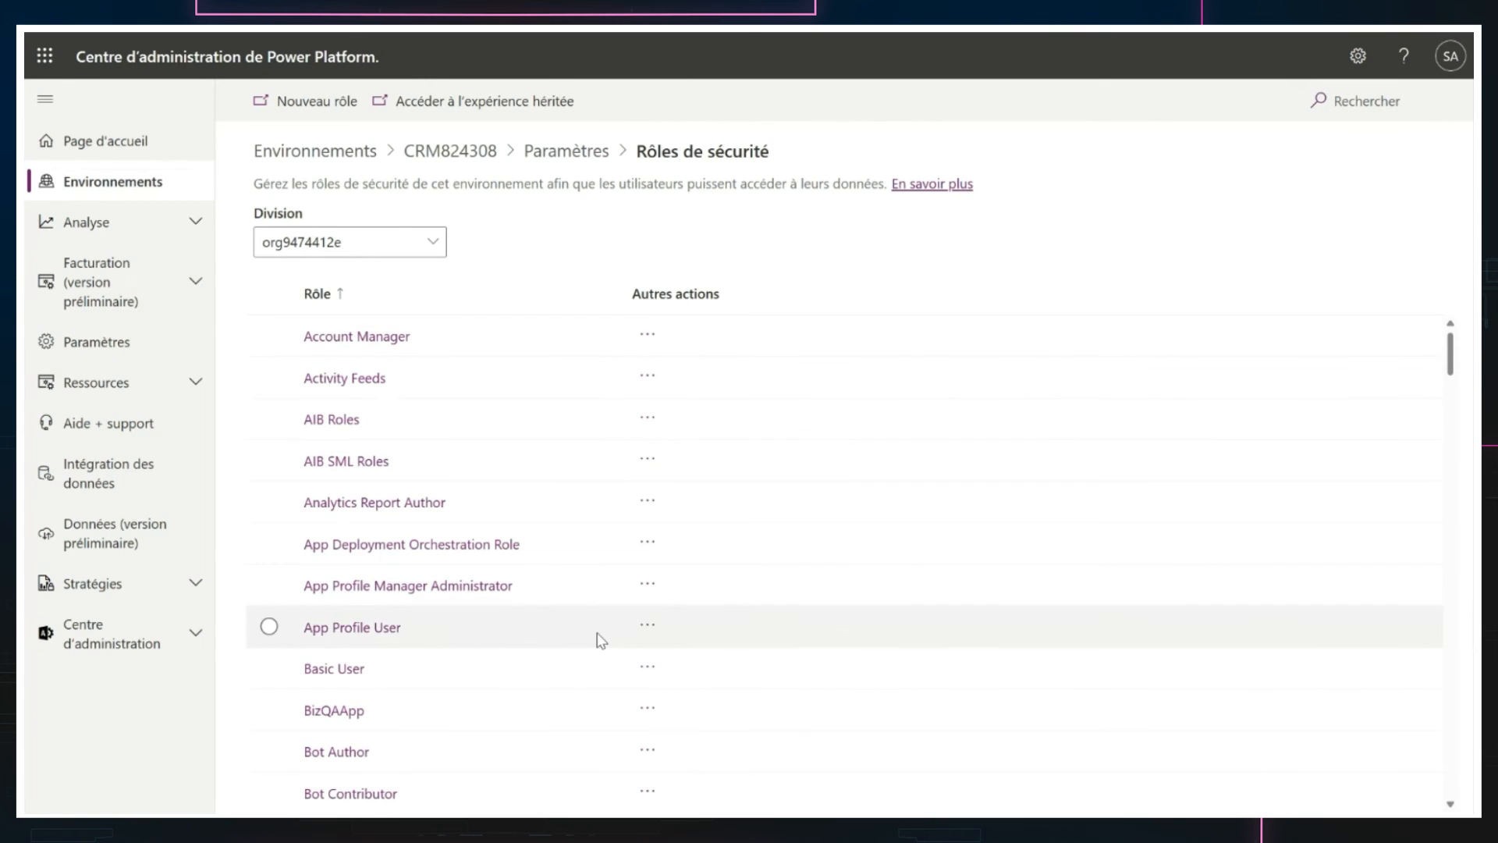
scroll(600, 639, down, 2)
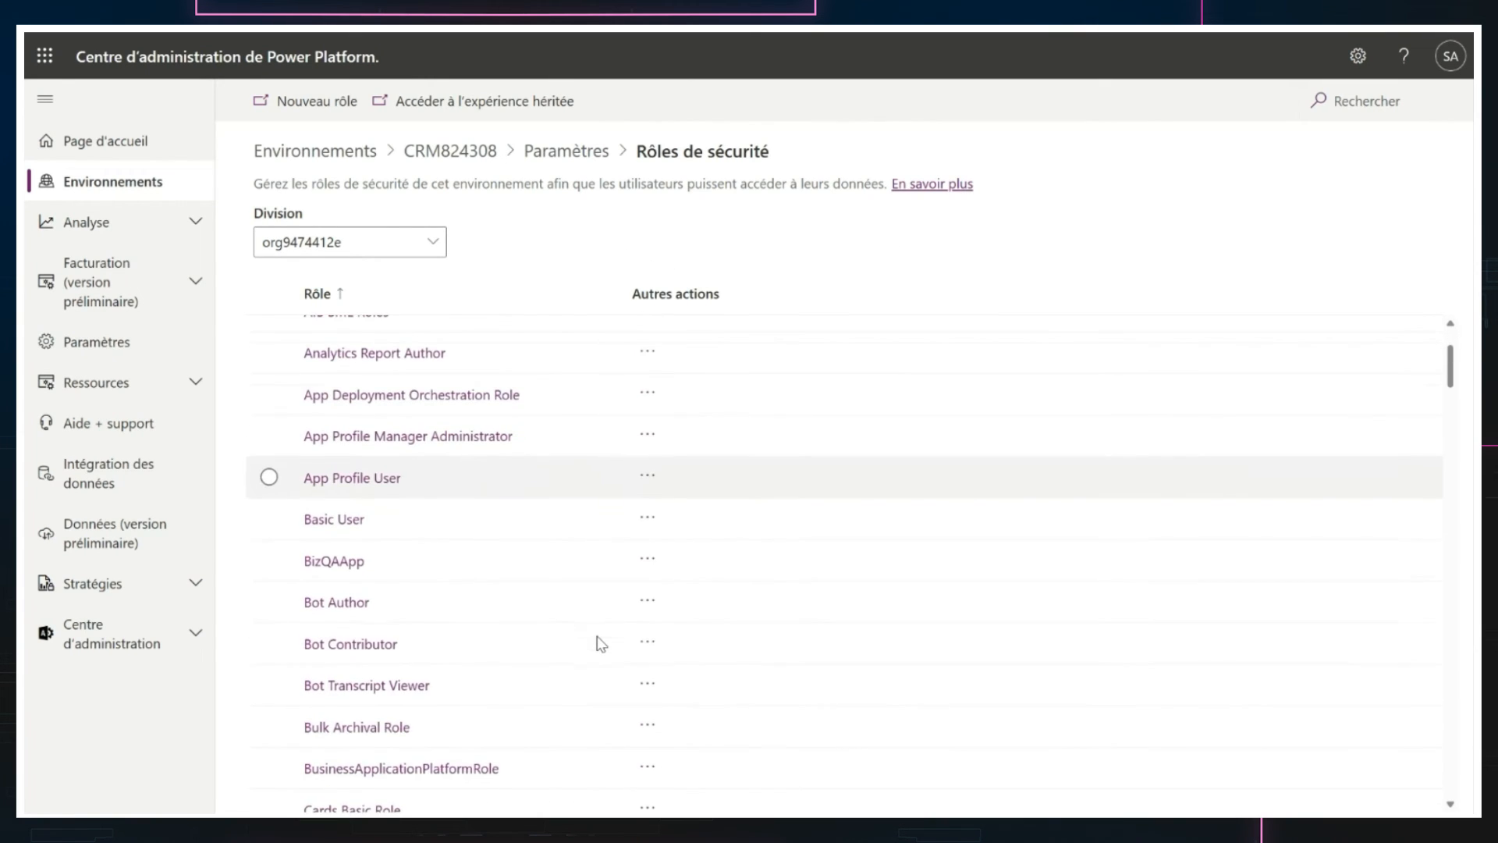
click(328, 521)
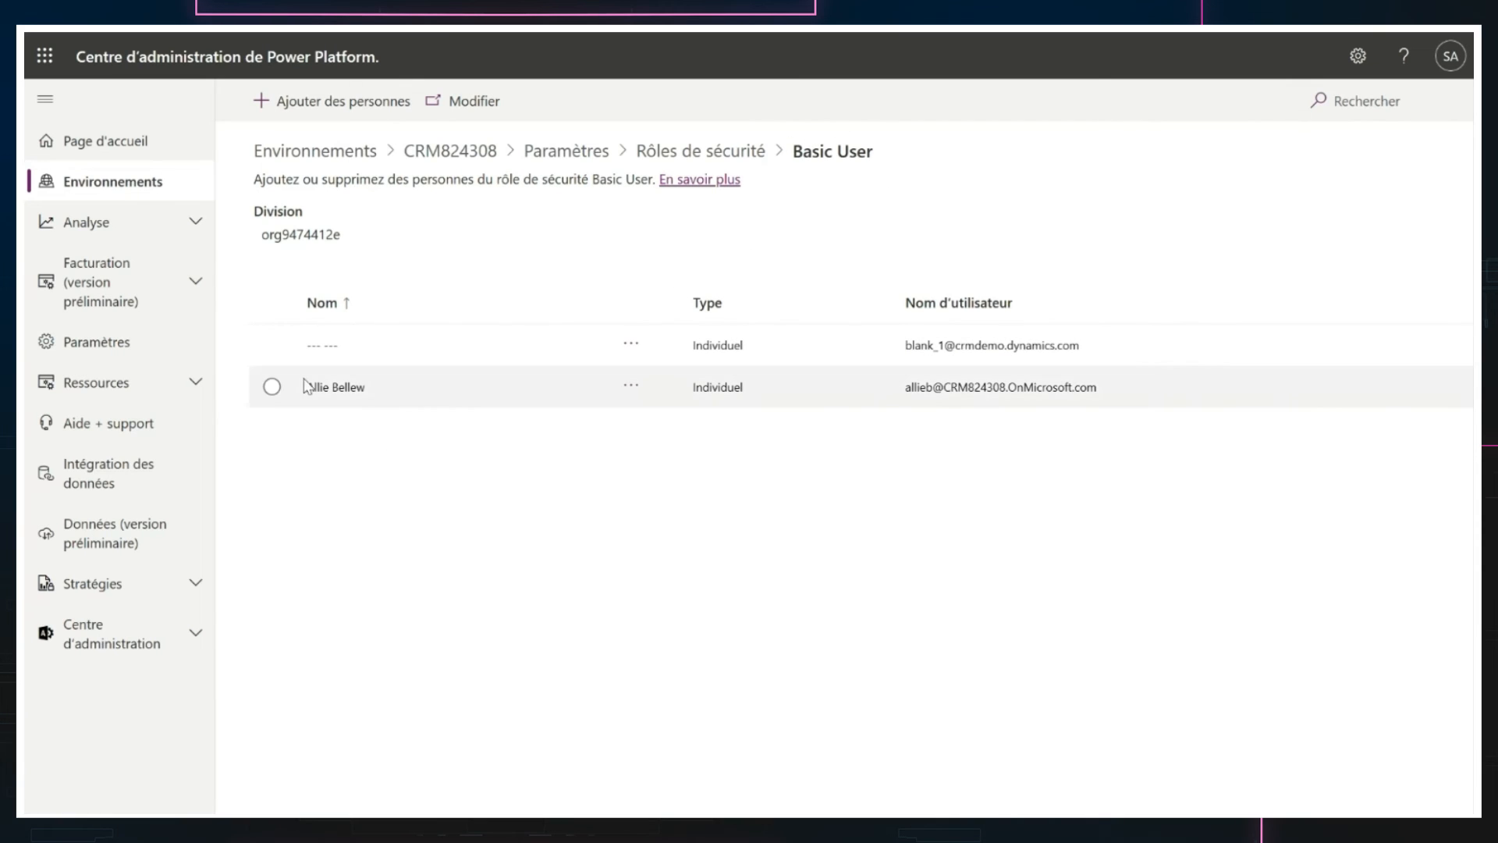
click(701, 164)
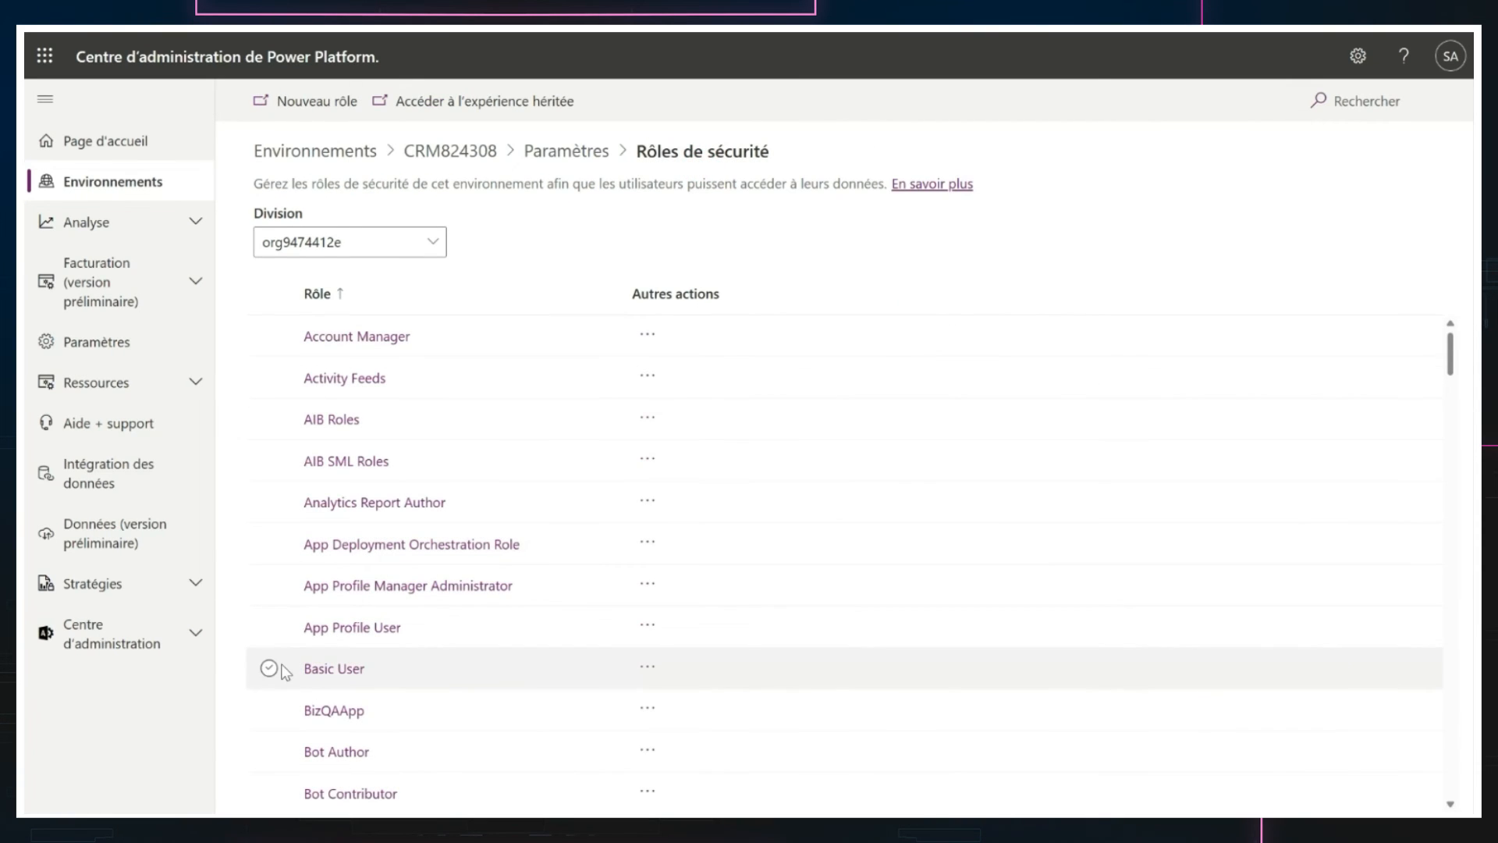
- Open the Basic User security role for editing and look through its Core Records table privileges
click(268, 668)
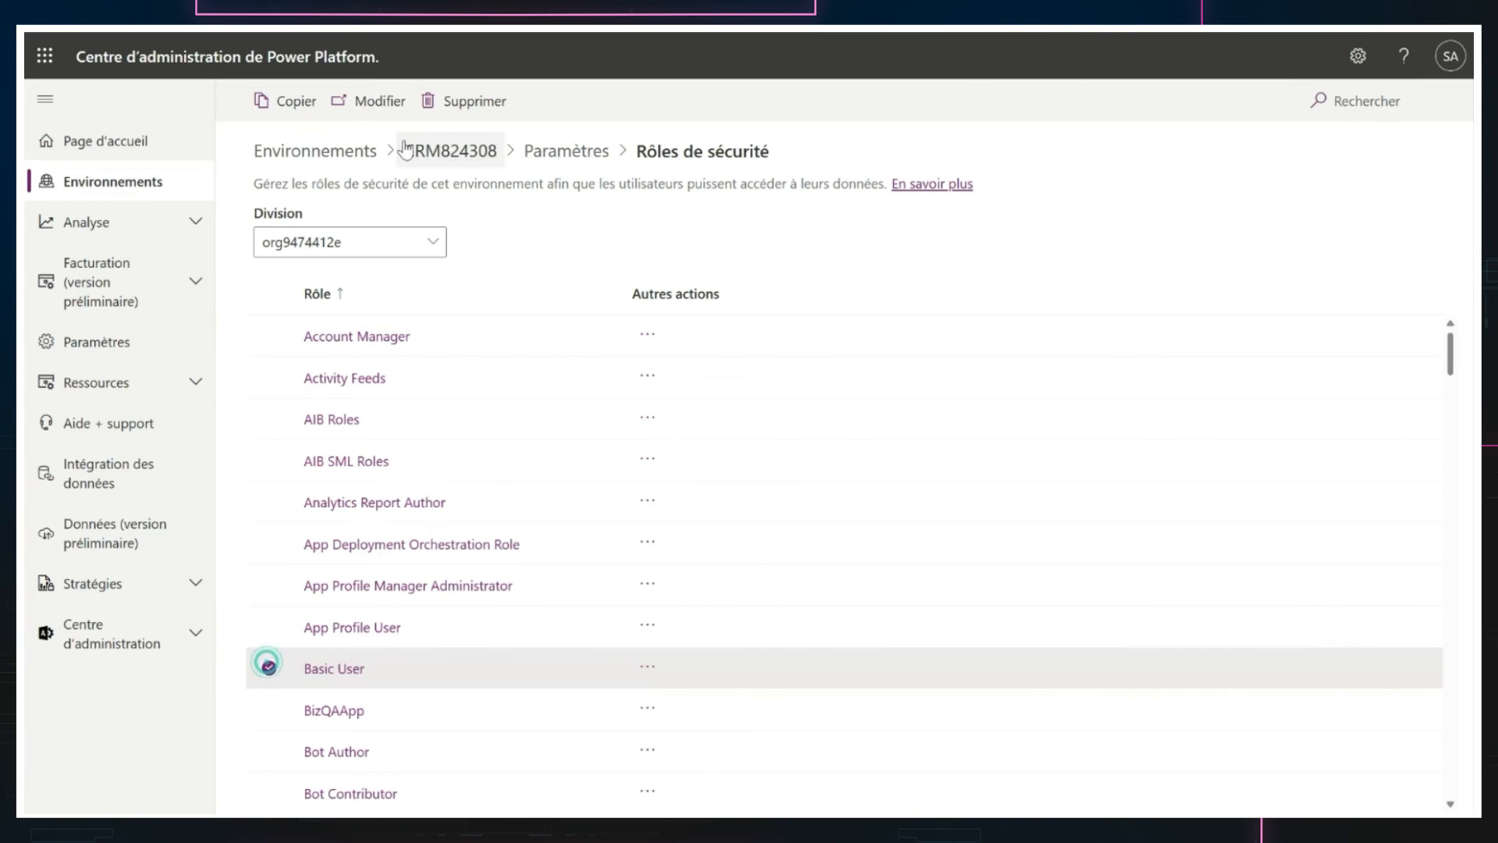
click(351, 107)
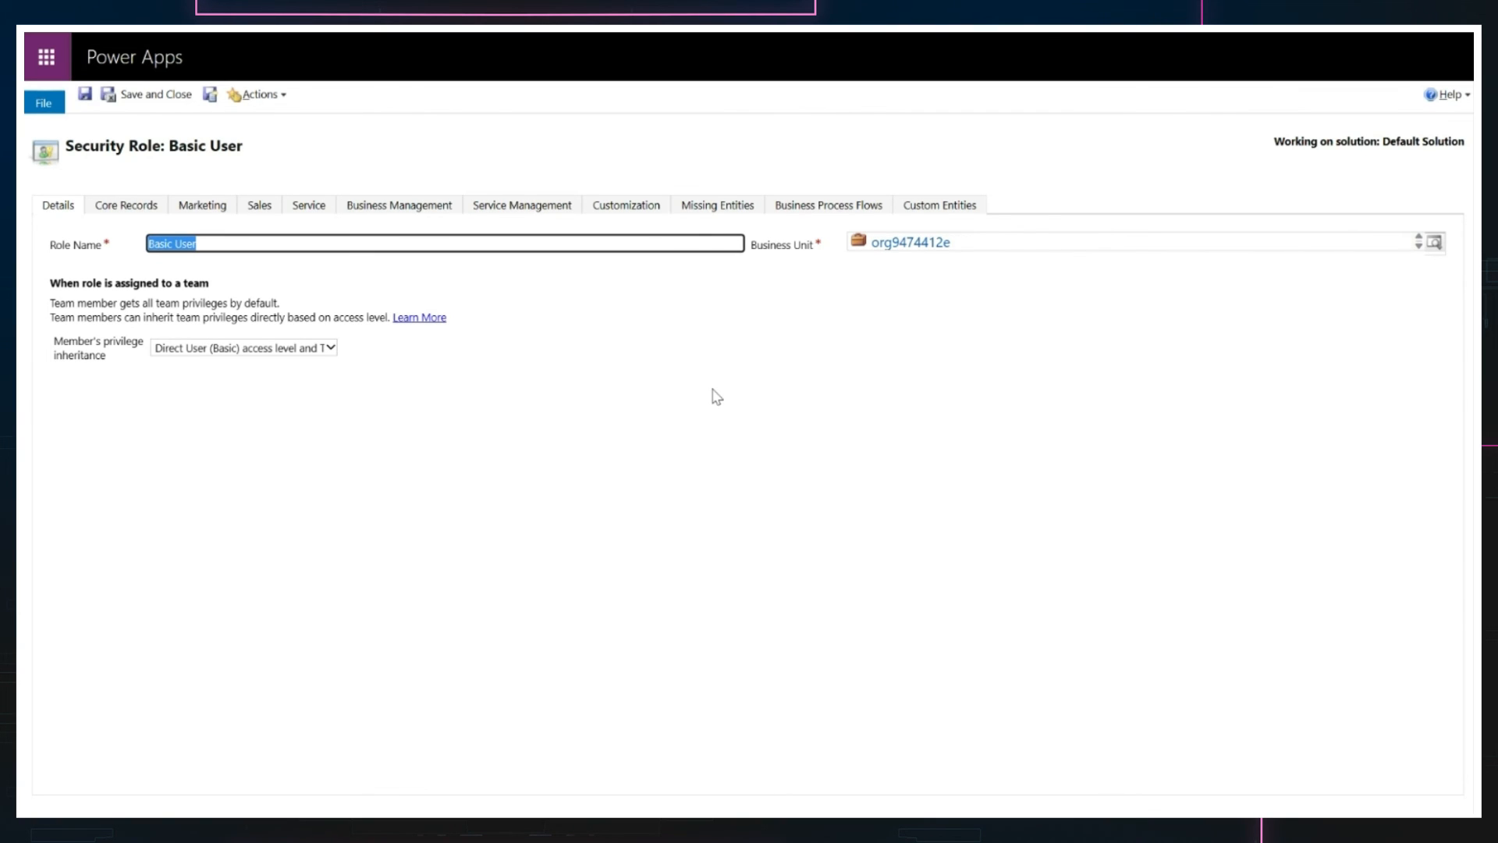
click(145, 206)
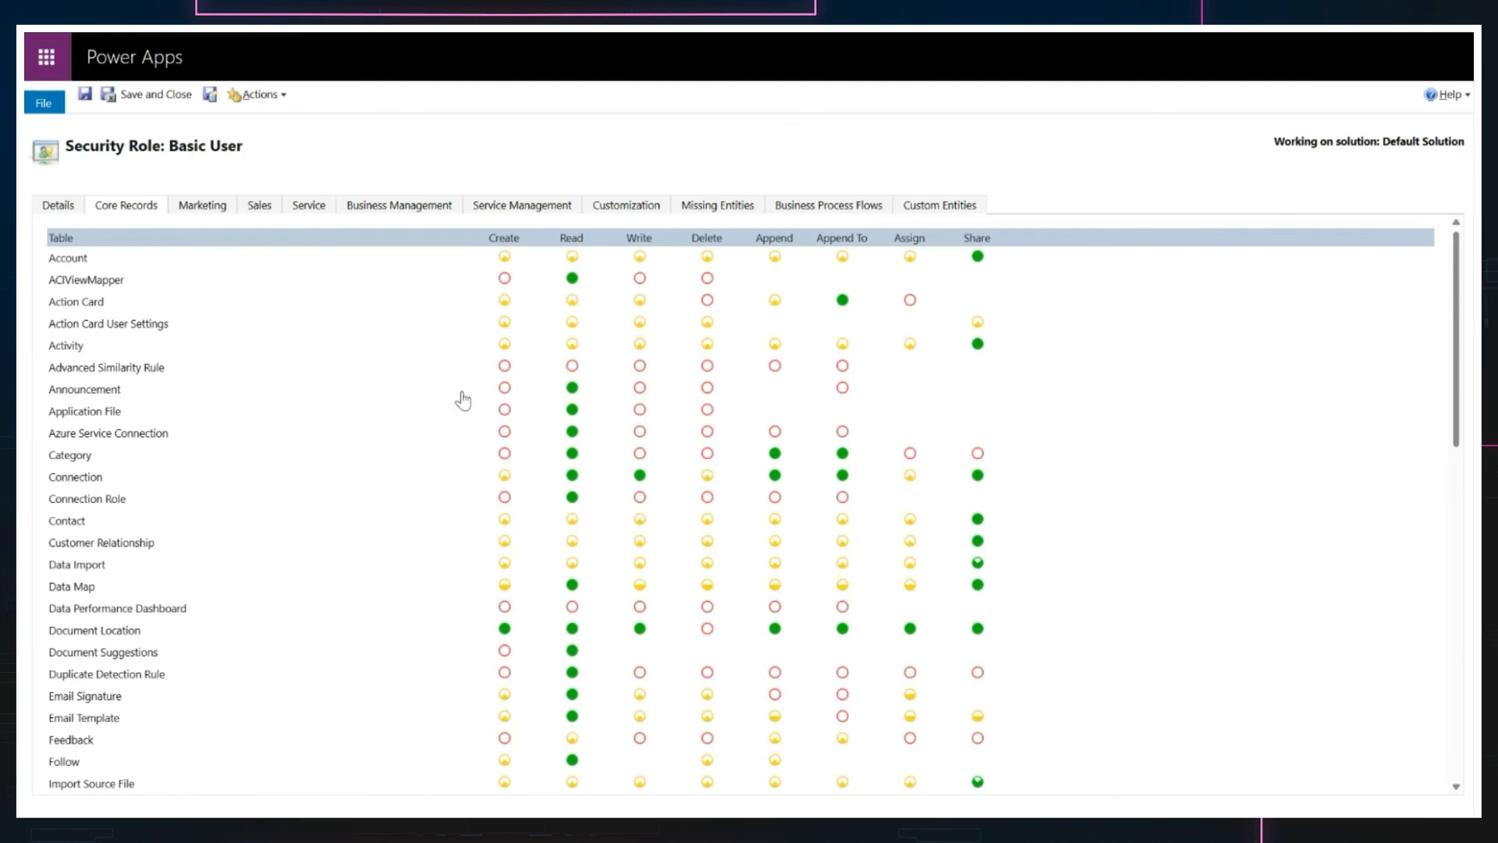
scroll(373, 493, down, 3)
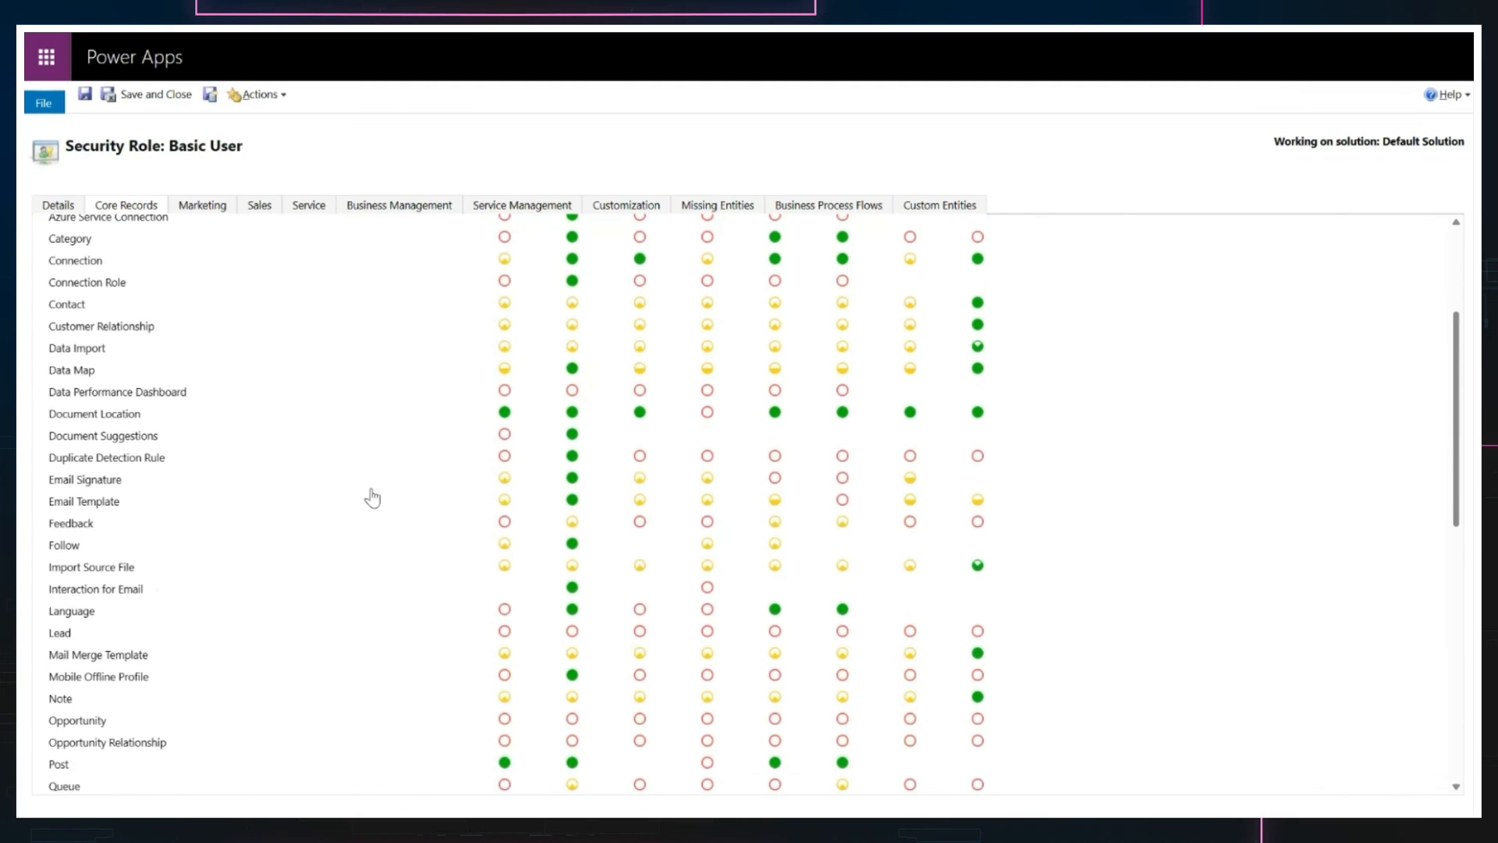
- Examine the Basic User role's Custom Entities privileges, locating the Usines table and checking the privilege column headings
click(932, 209)
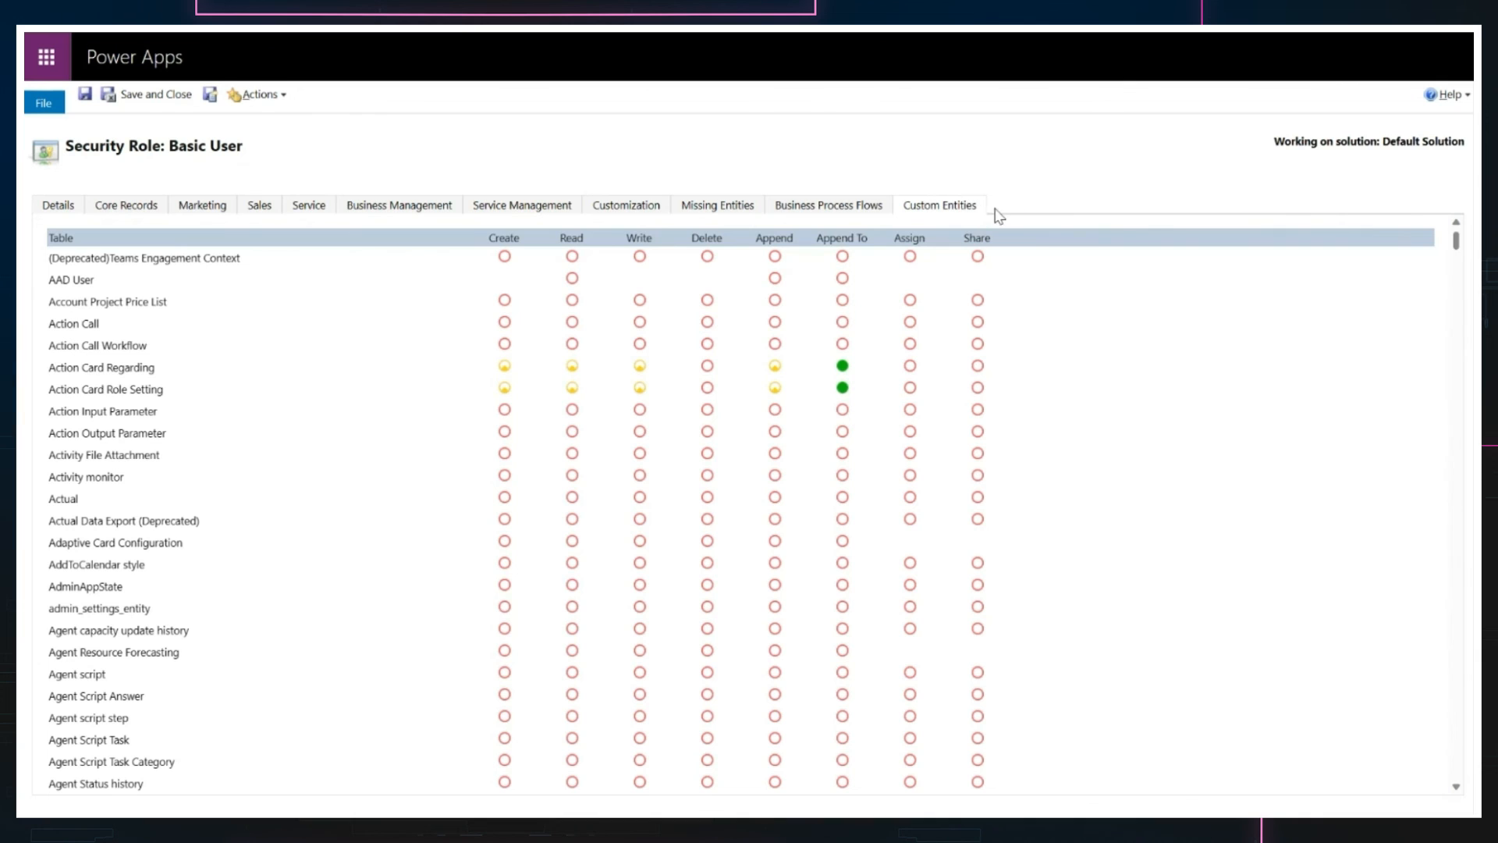
scroll(185, 596, down, 5)
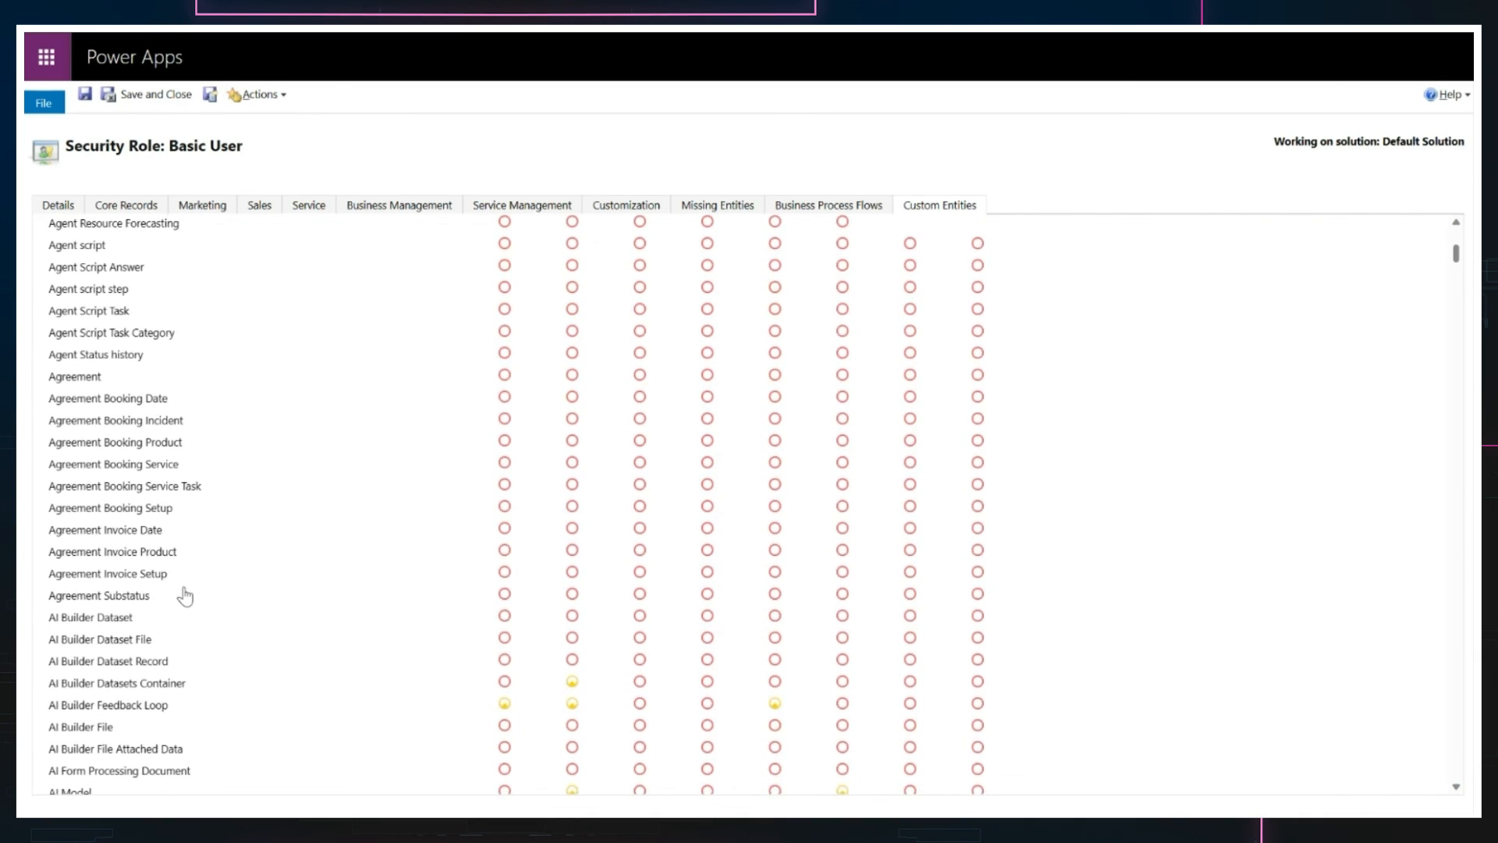
scroll(185, 597, down, 20)
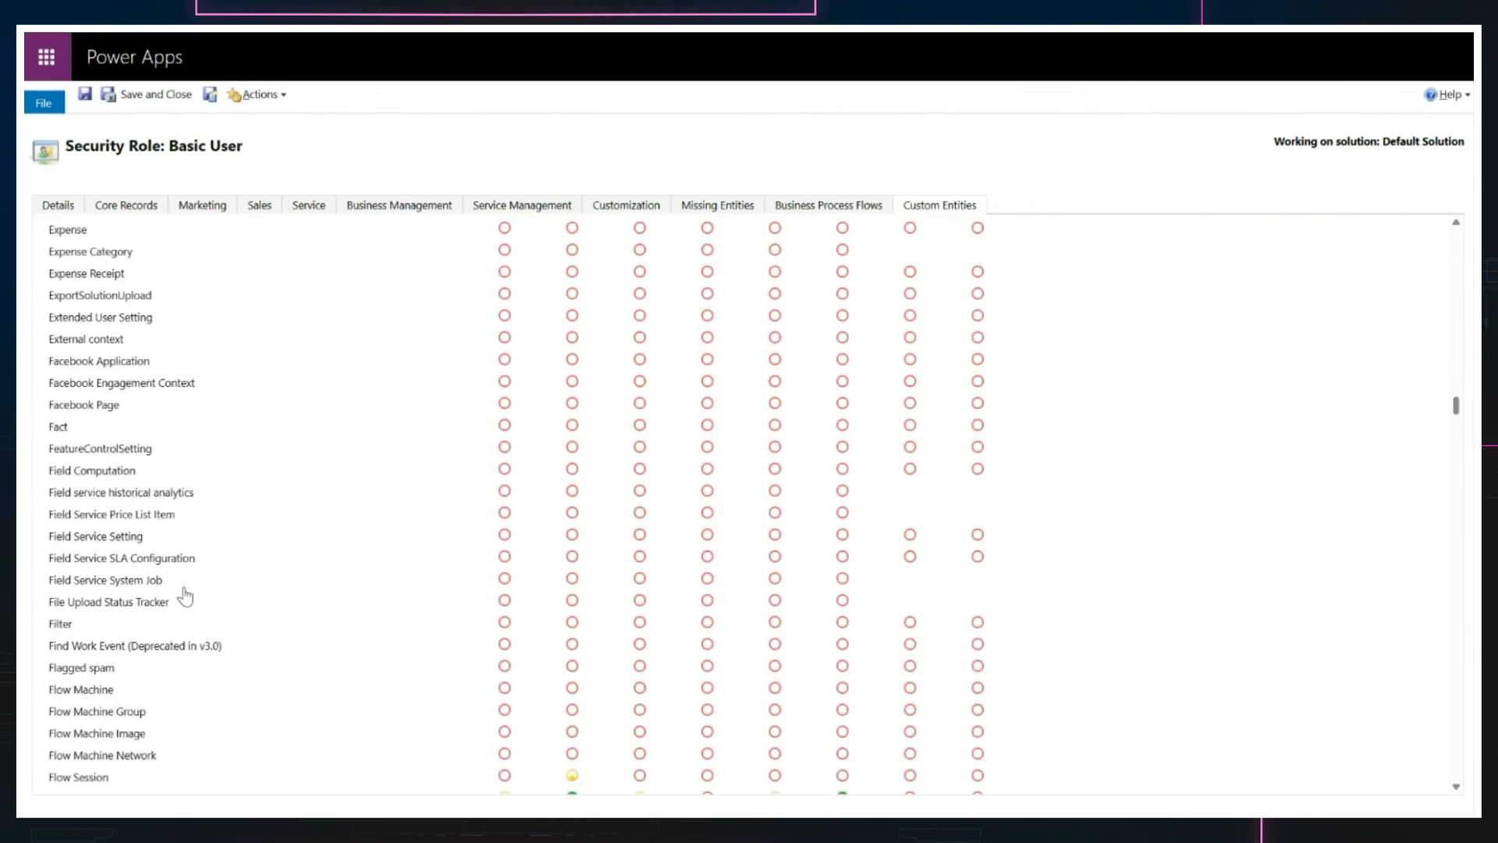
scroll(185, 597, down, 20)
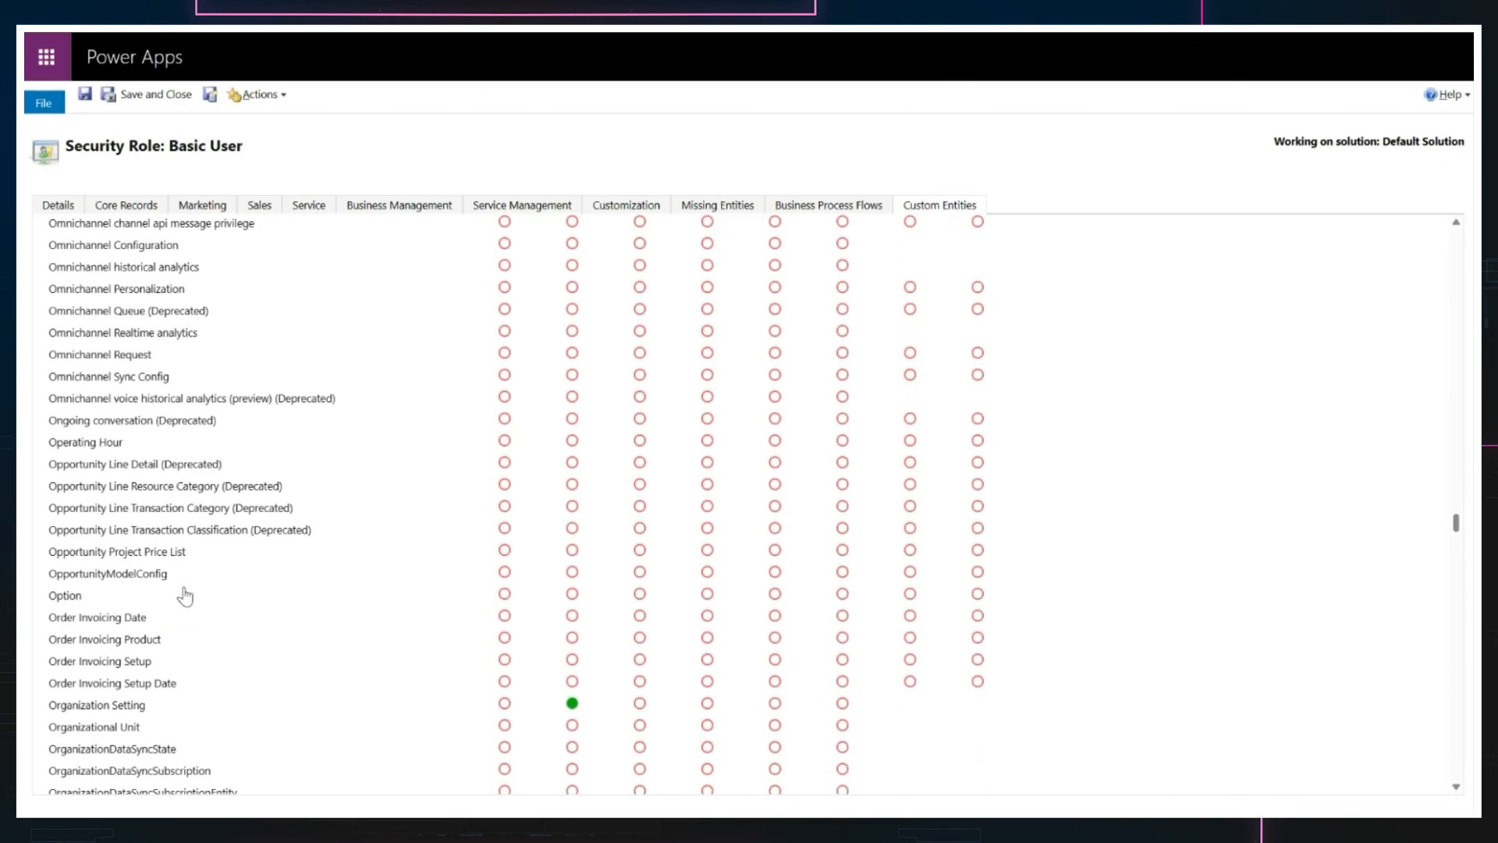
scroll(185, 597, down, 20)
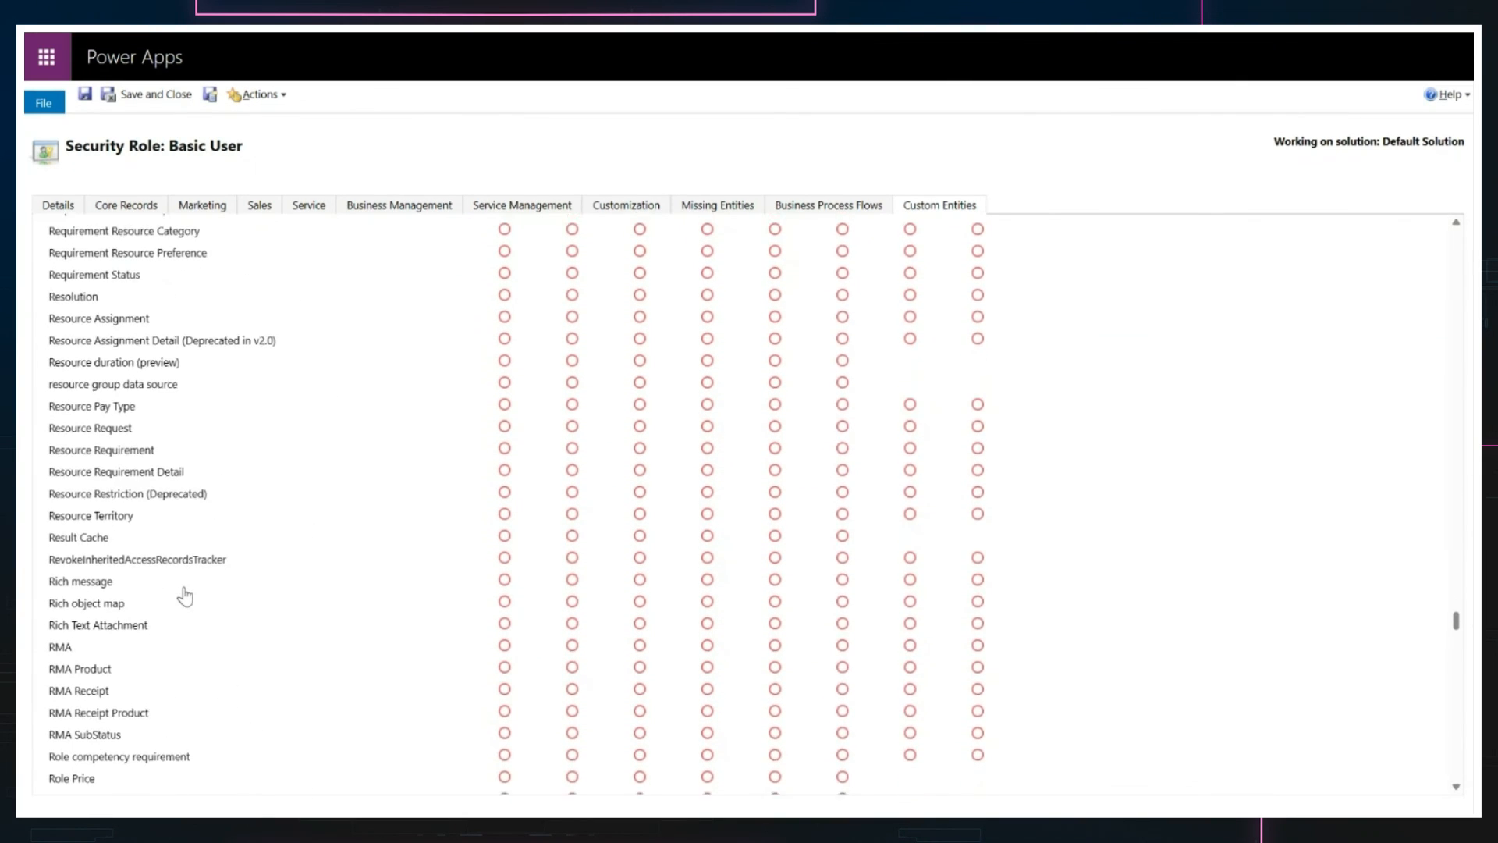
scroll(185, 597, down, 20)
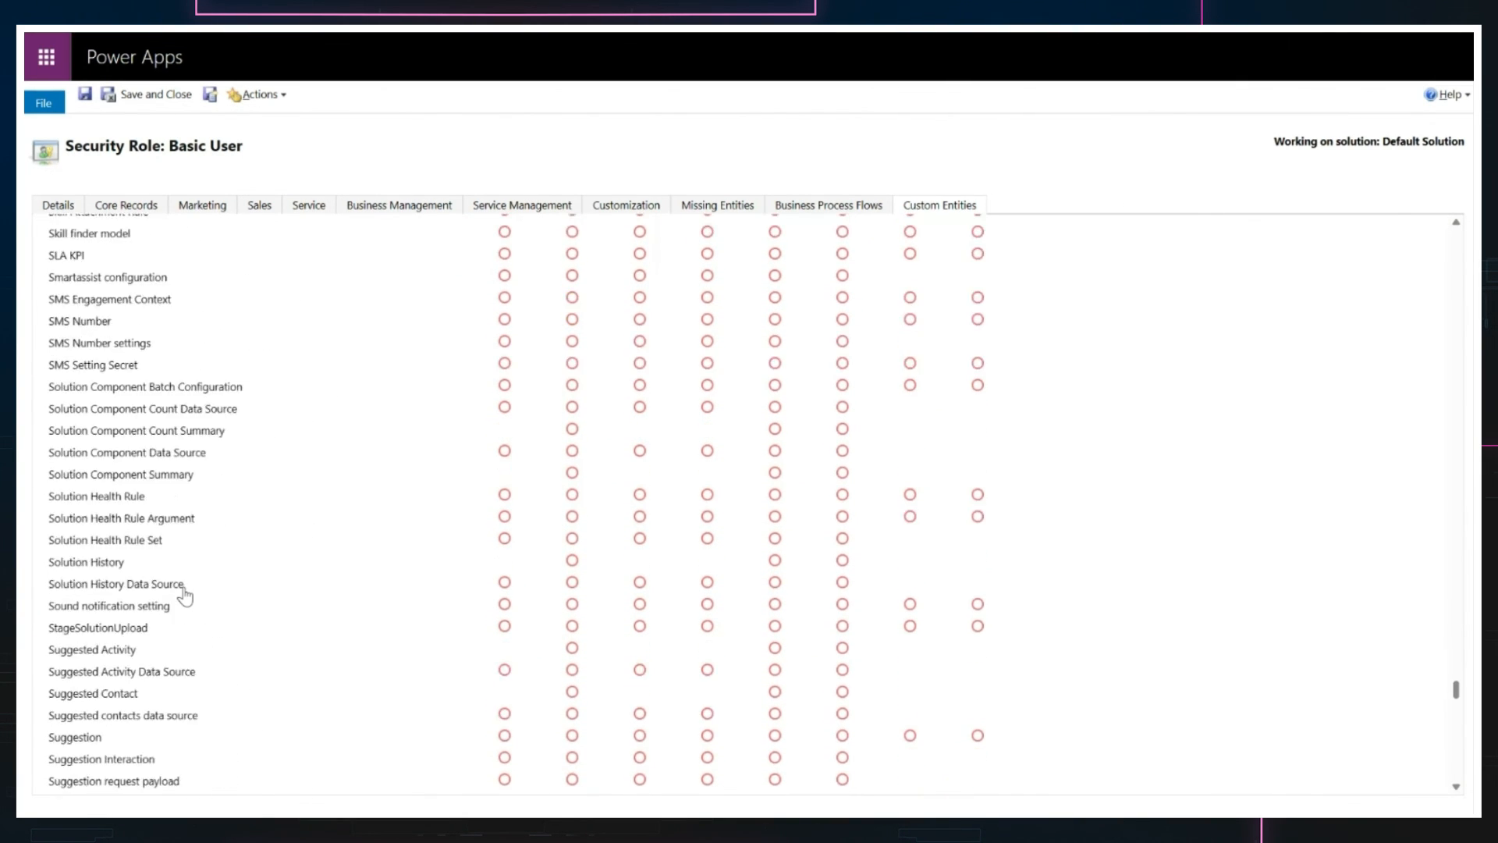
scroll(185, 596, down, 20)
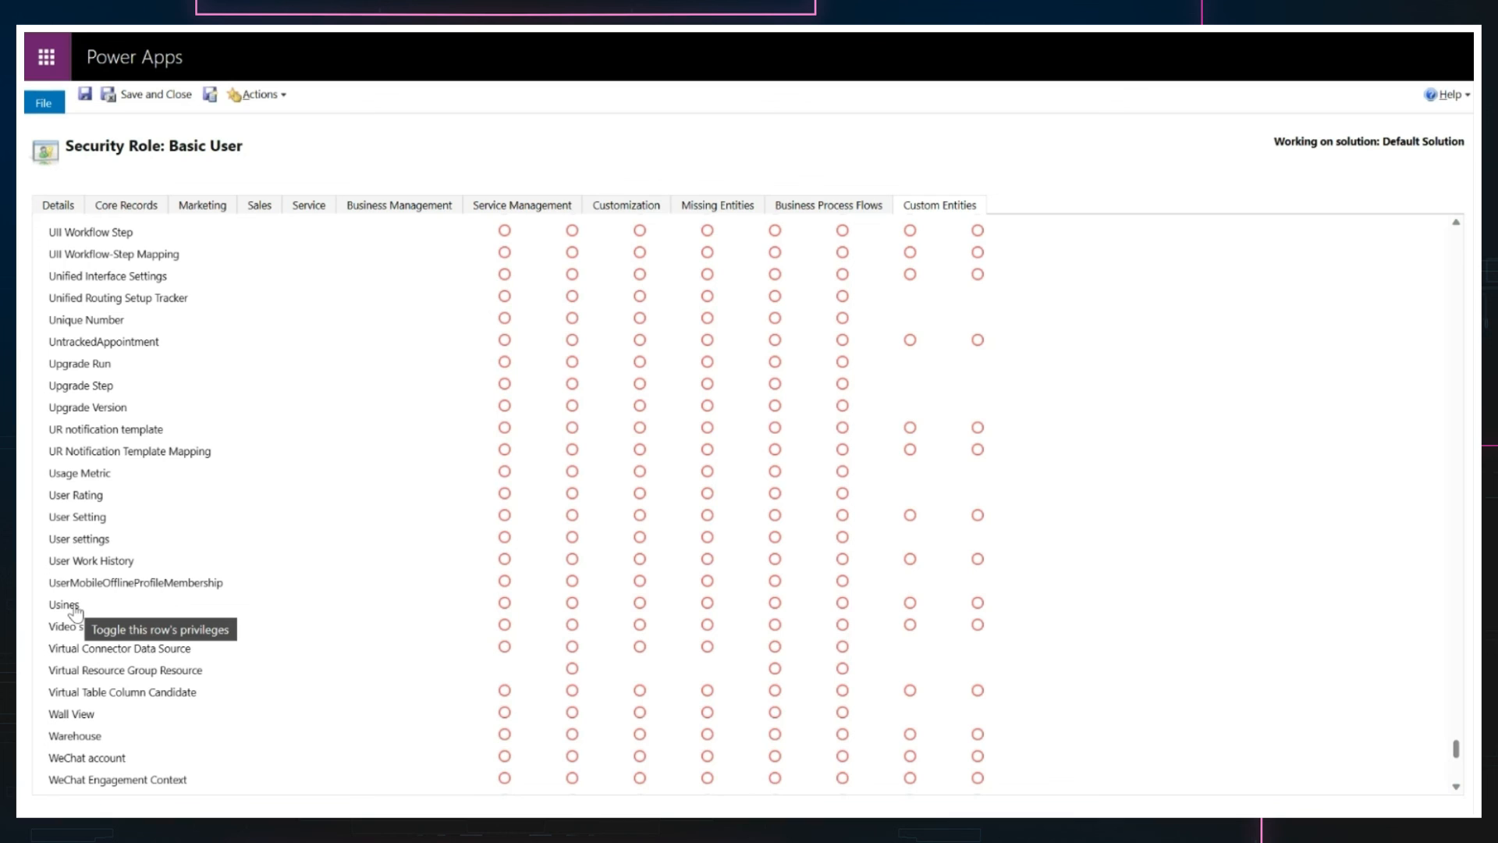
scroll(512, 612, up, 20)
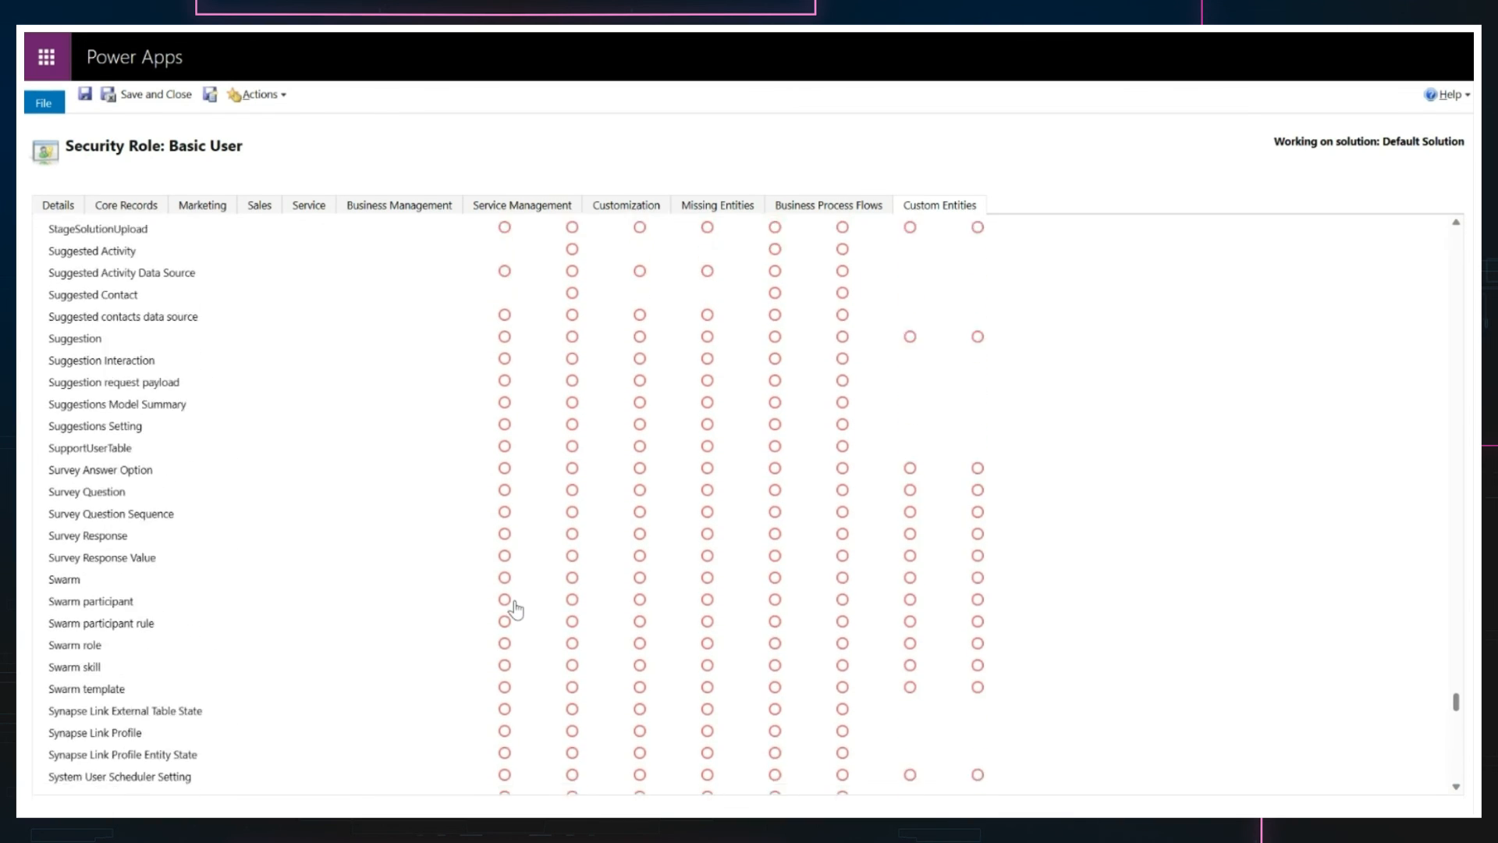
scroll(515, 609, up, 20)
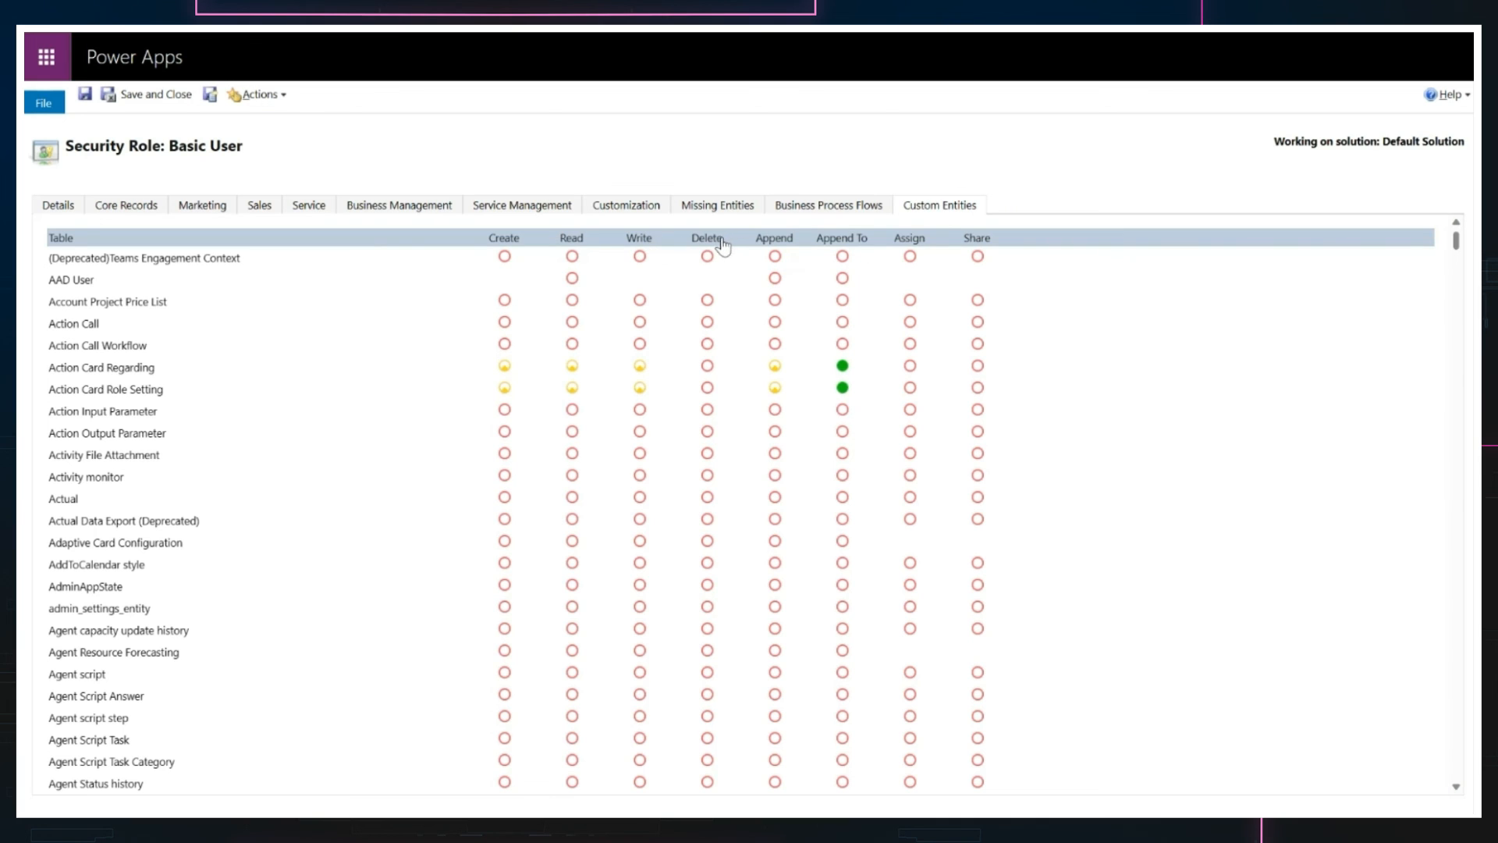
- Set all Usines table privileges, from Create to Share, to the full green access level in the Basic User role
scroll(512, 619, down, 10)
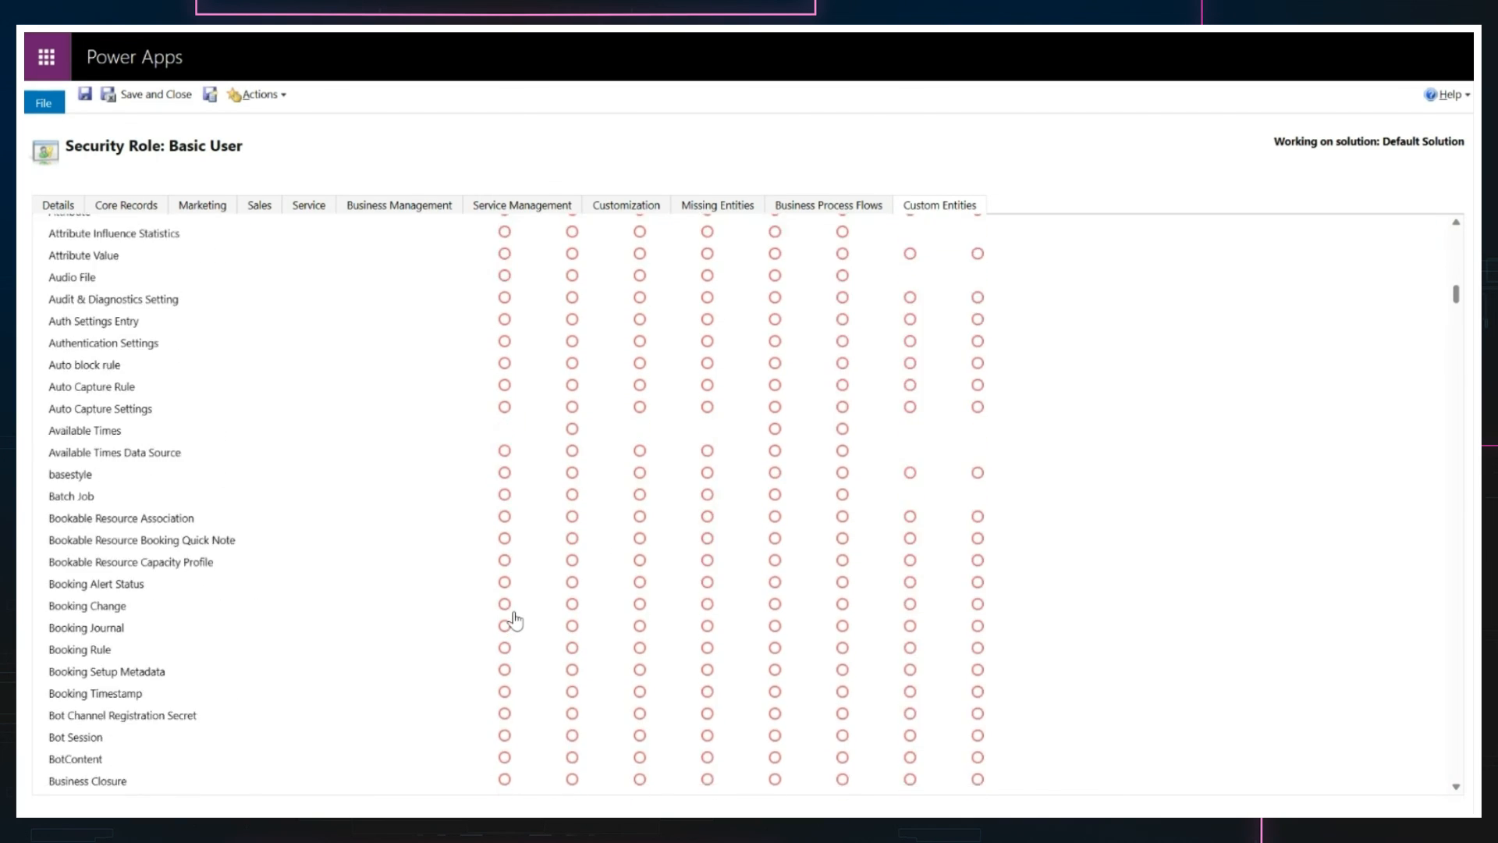
scroll(514, 618, down, 20)
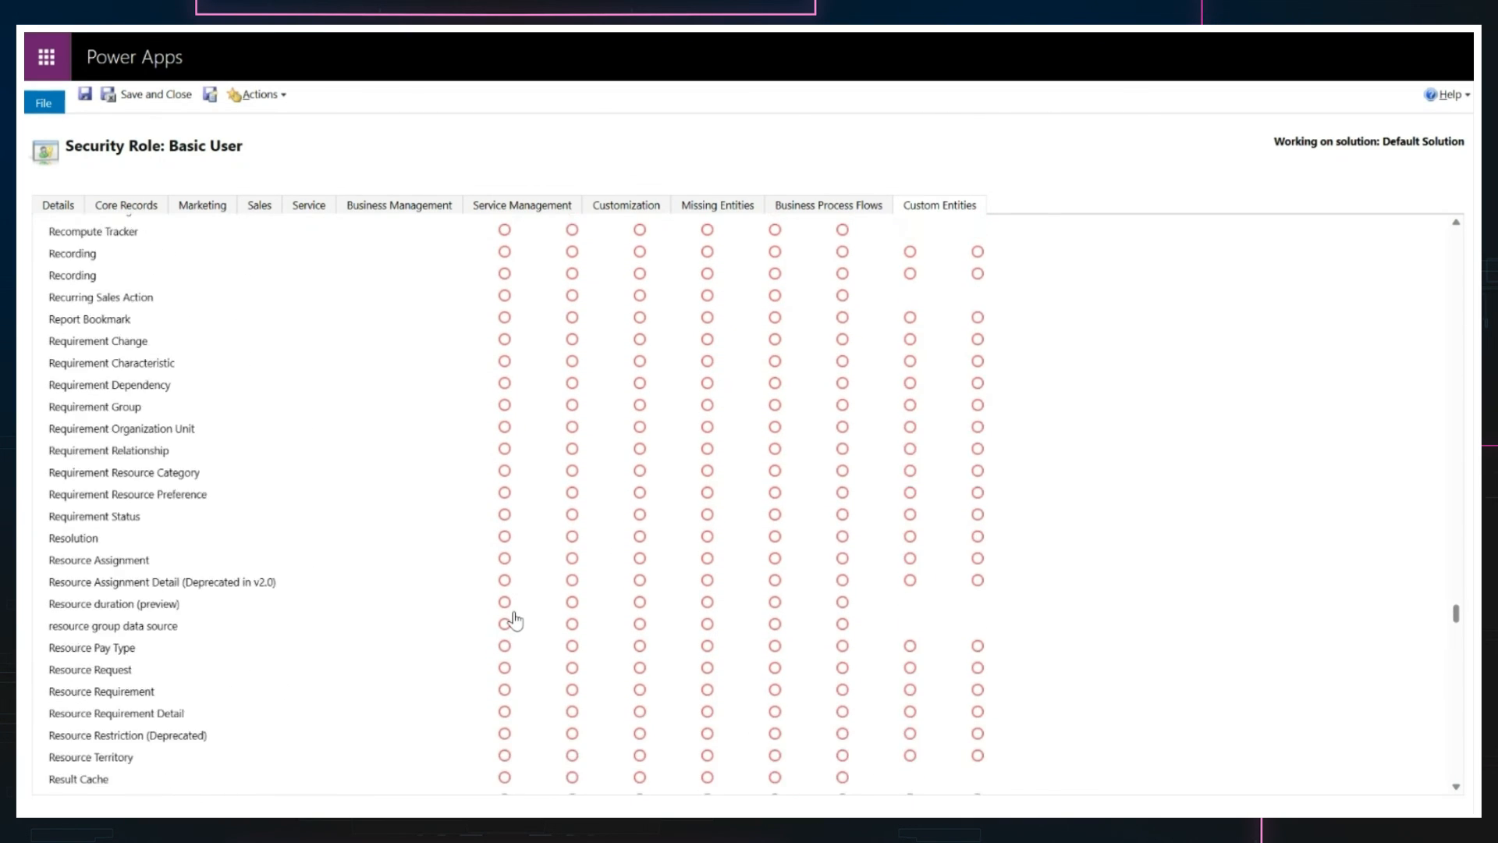
scroll(513, 619, down, 20)
scroll(513, 619, up, 15)
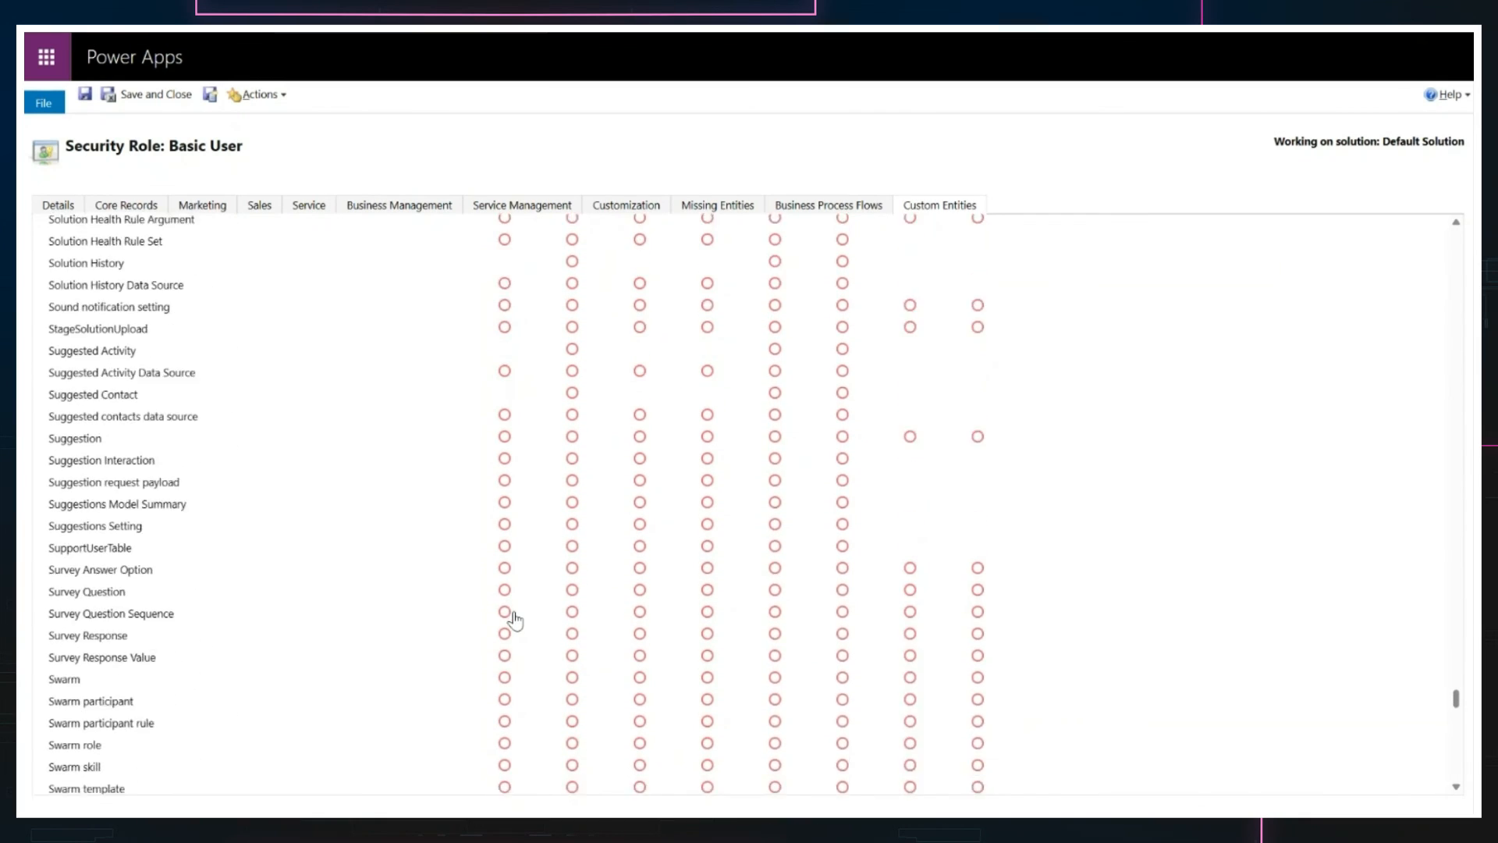
scroll(513, 618, down, 20)
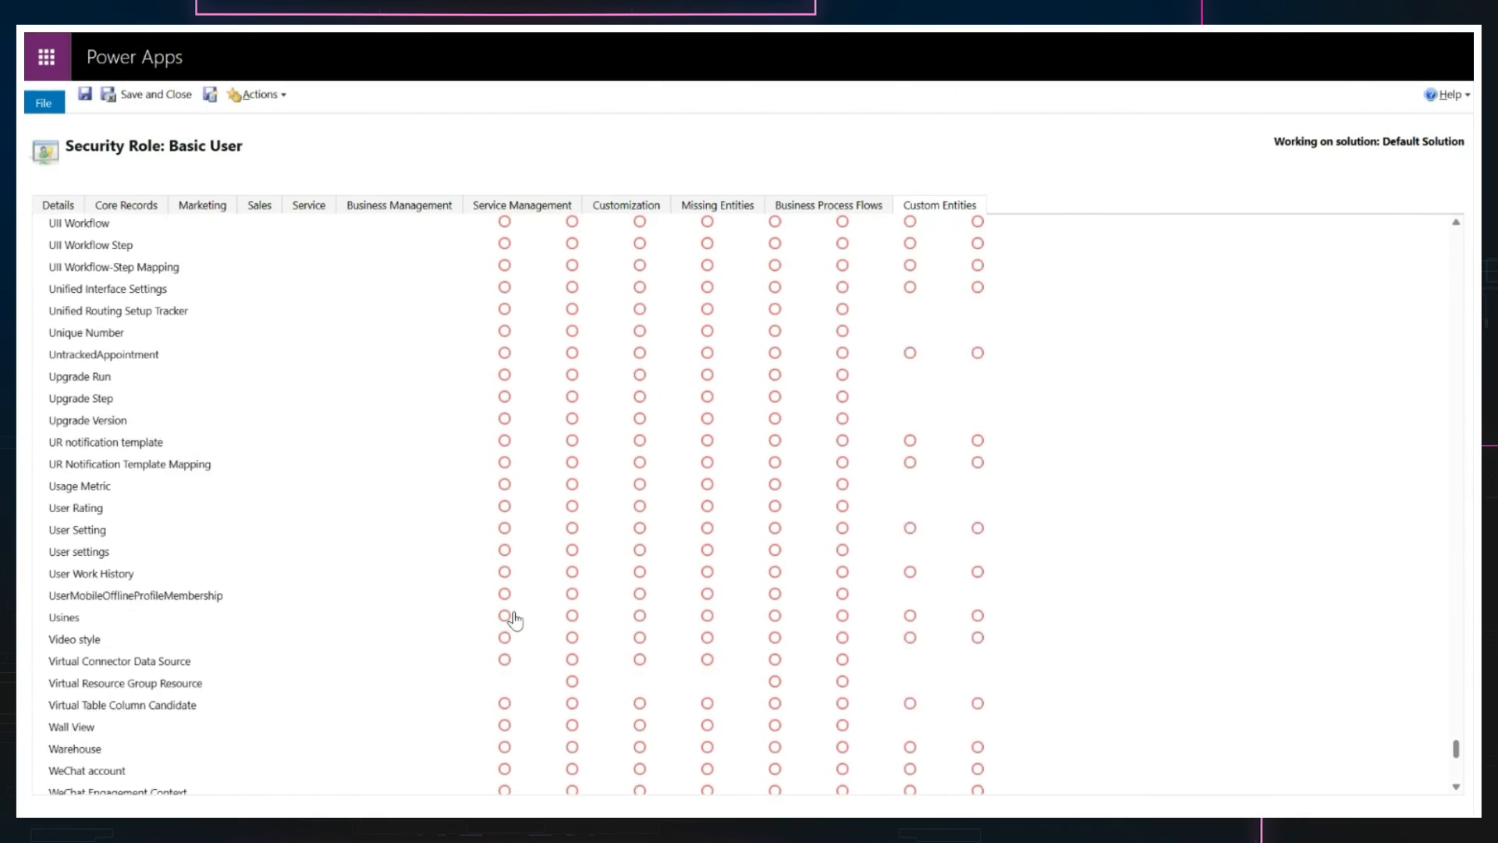
scroll(513, 618, down, 1)
click(57, 585)
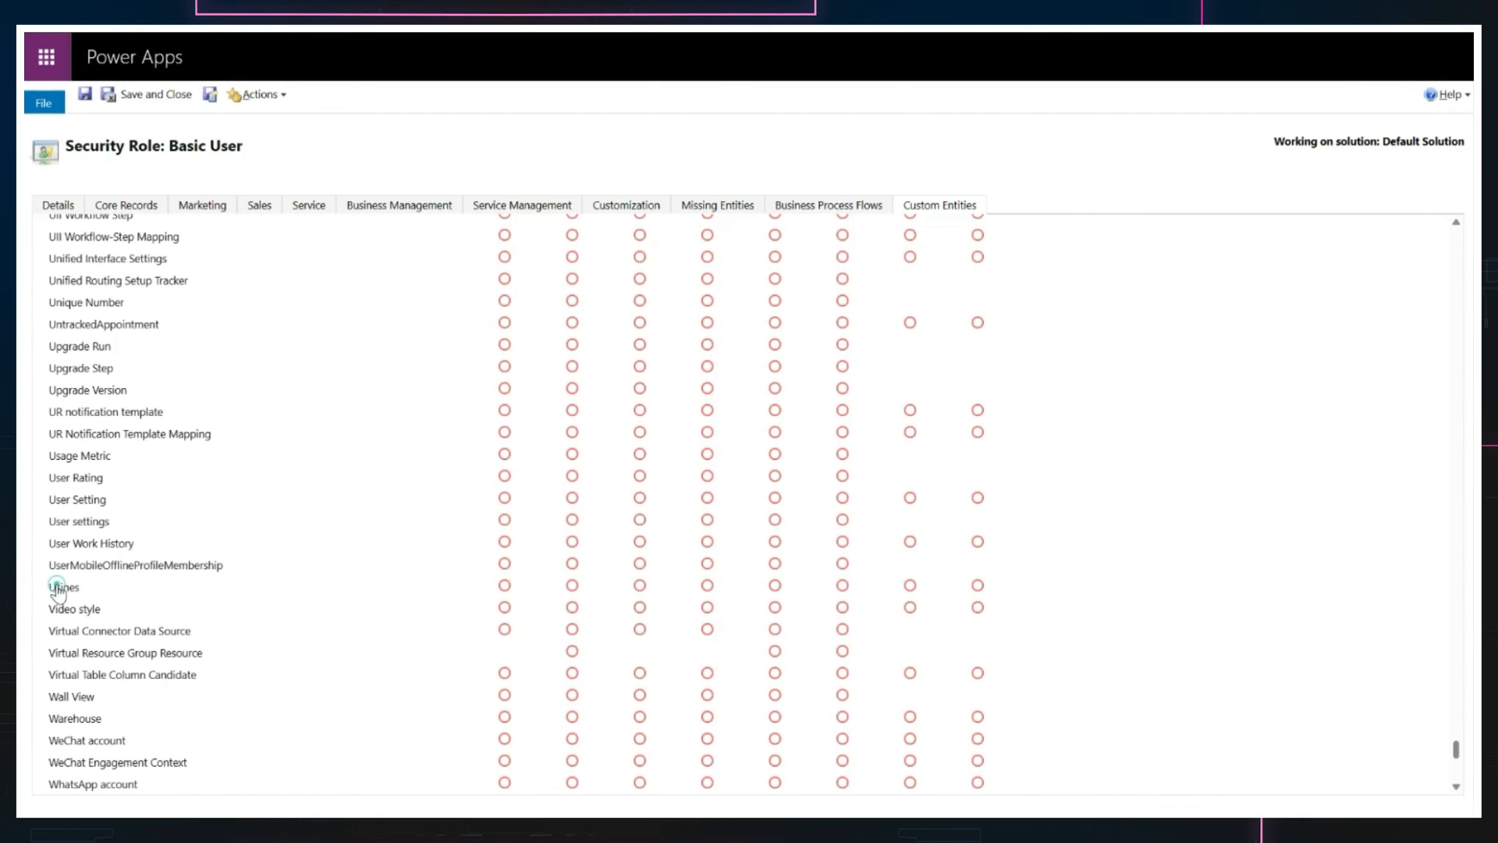
click(57, 587)
click(57, 586)
click(57, 586)
click(56, 587)
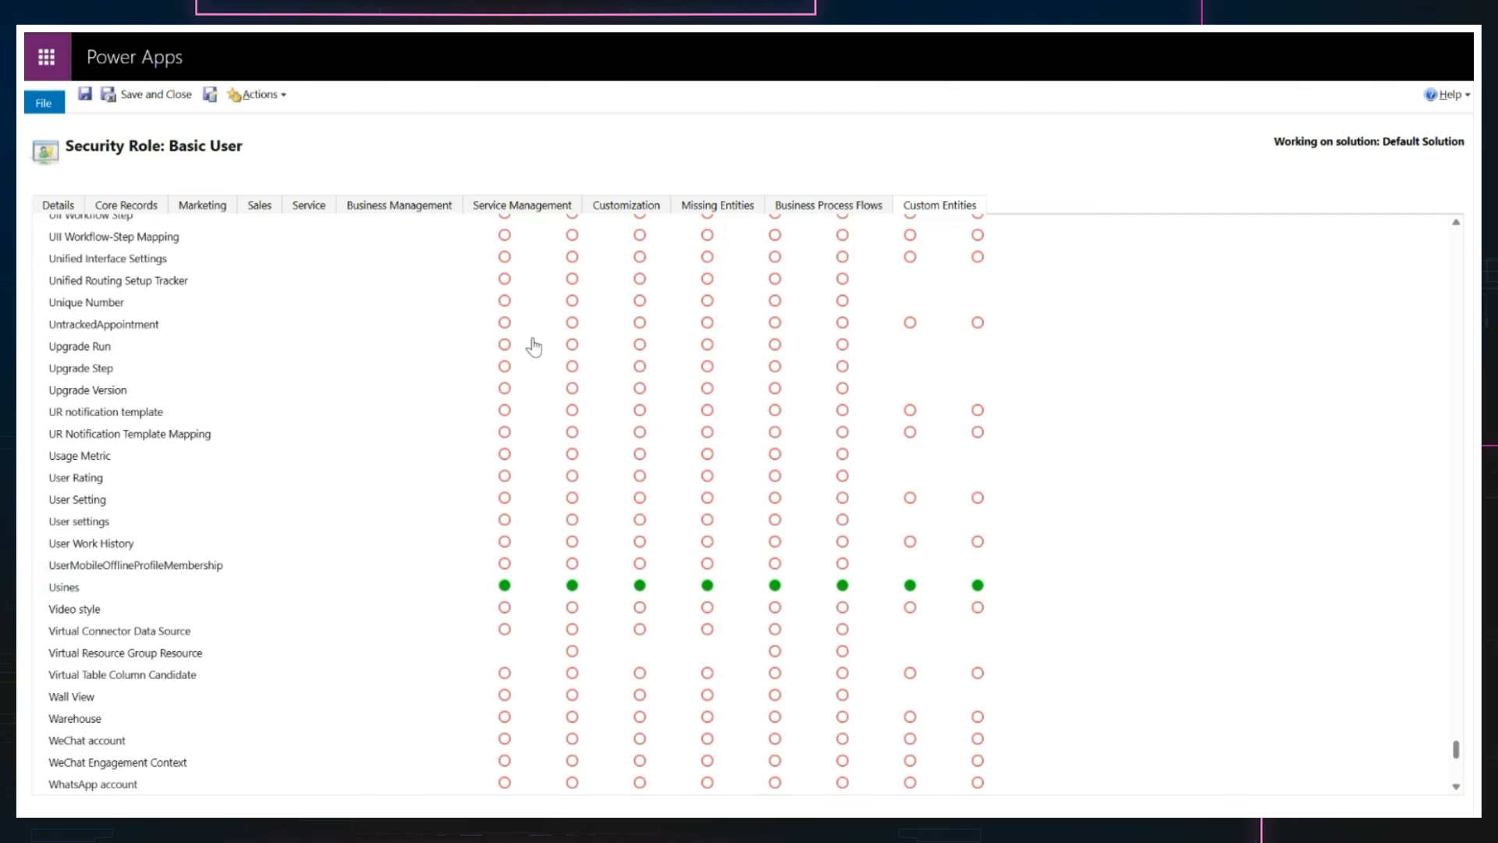
scroll(529, 344, up, 15)
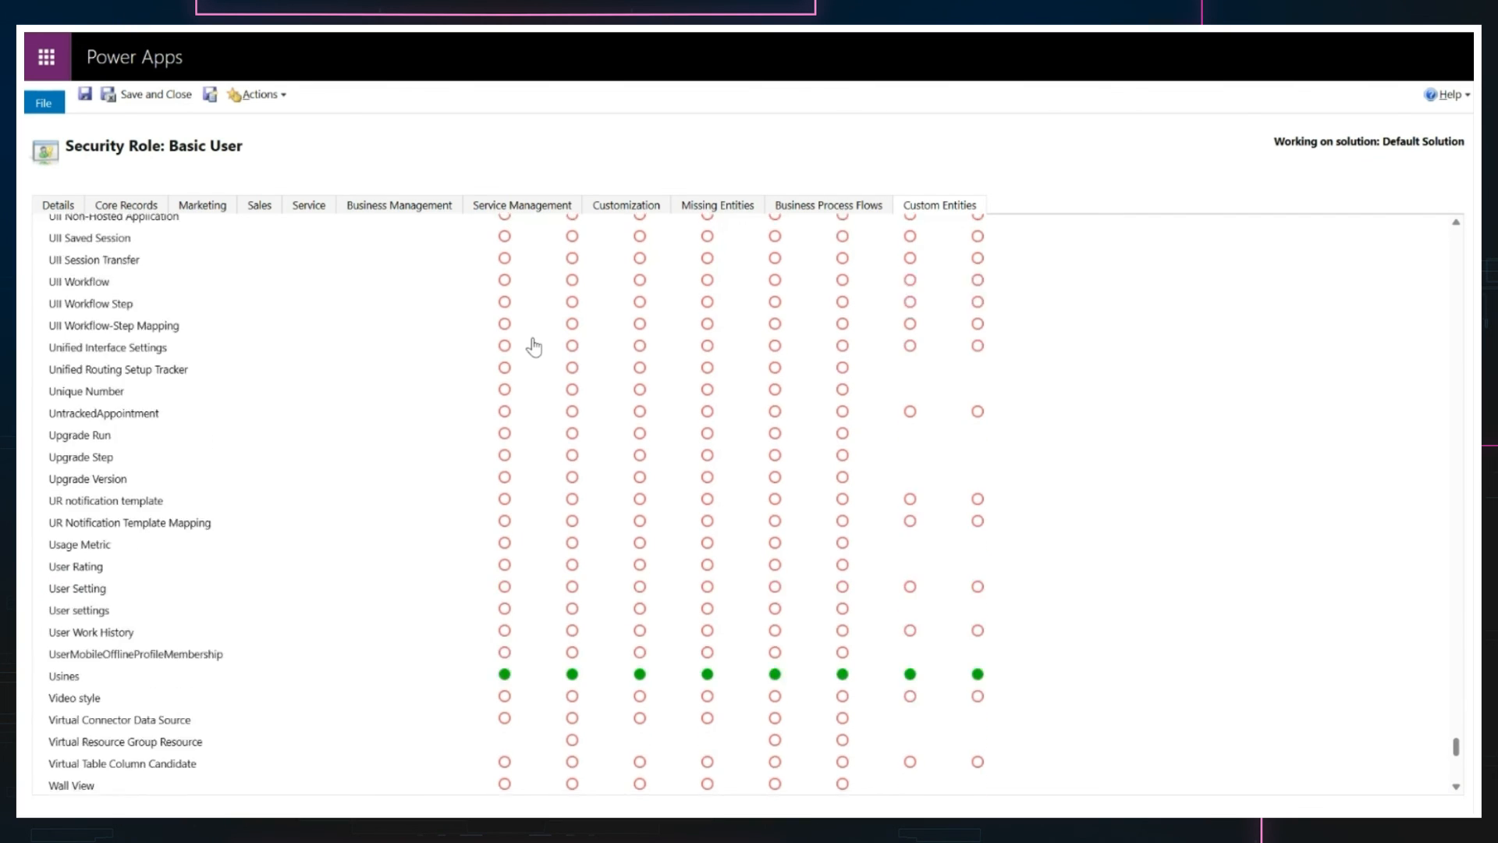